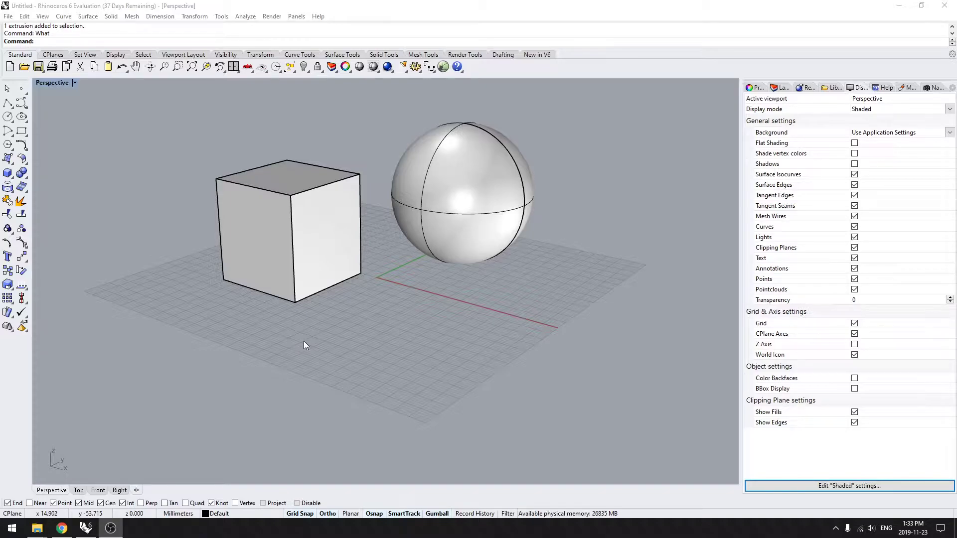
Move the box along the X axis until its upper corner overlaps the sphere
{"action": "right_click_drag", "start_coordinate": [333, 312], "coordinate": [345, 350]}
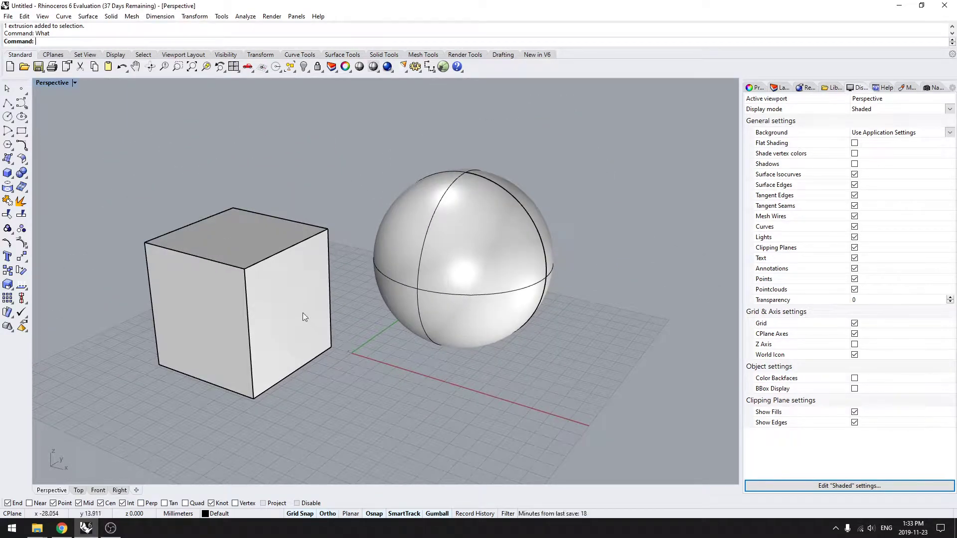
{"action": "right_click_drag", "start_coordinate": [413, 295], "coordinate": [447, 302]}
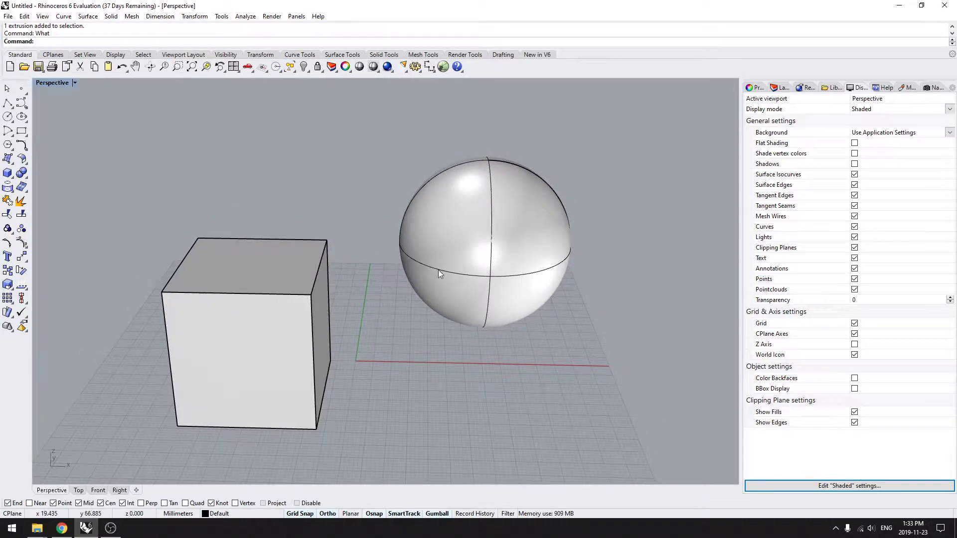
{"action": "right_click_drag", "start_coordinate": [444, 288], "coordinate": [266, 281]}
{"action": "right_click_drag", "start_coordinate": [369, 303], "coordinate": [336, 309]}
{"action": "left_click", "coordinate": [317, 305]}
{"action": "left_click", "coordinate": [424, 247]}
{"action": "left_click", "coordinate": [294, 274]}
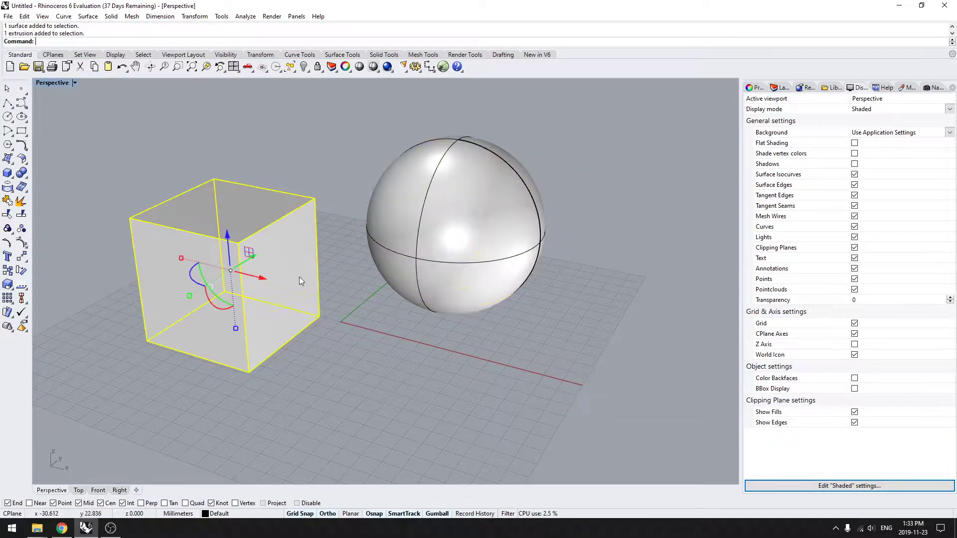
{"action": "left_click_drag", "start_coordinate": [261, 279], "coordinate": [401, 312]}
{"action": "left_click", "coordinate": [481, 360]}
{"action": "mouse_move", "coordinate": [480, 360]}
{"action": "right_mouse_down"}
{"action": "mouse_move", "coordinate": [506, 341]}
{"action": "mouse_move", "coordinate": [476, 345]}
{"action": "right_mouse_up"}
Merge the box and the sphere into one solid with BooleanUnion
{"action": "type", "text": "Boo"}
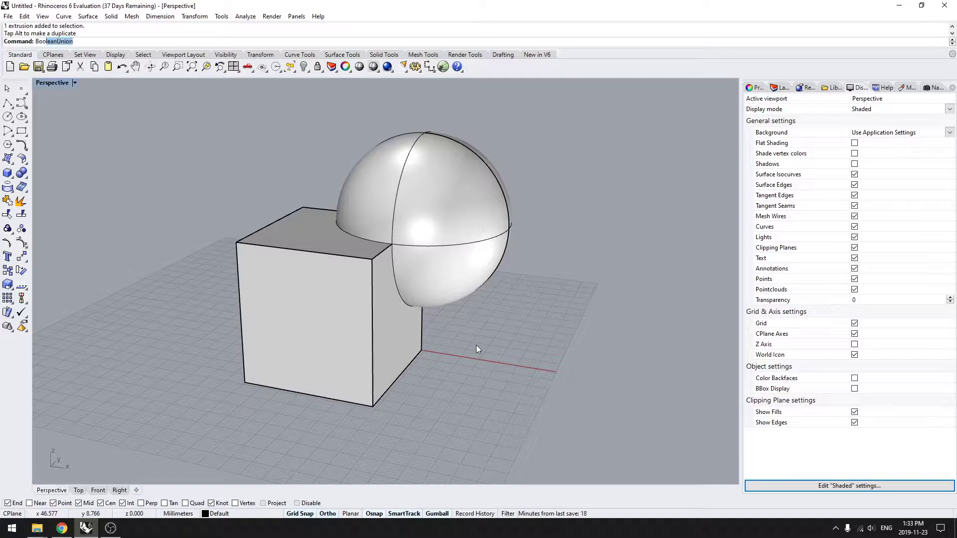
{"action": "type", "text": "lean"}
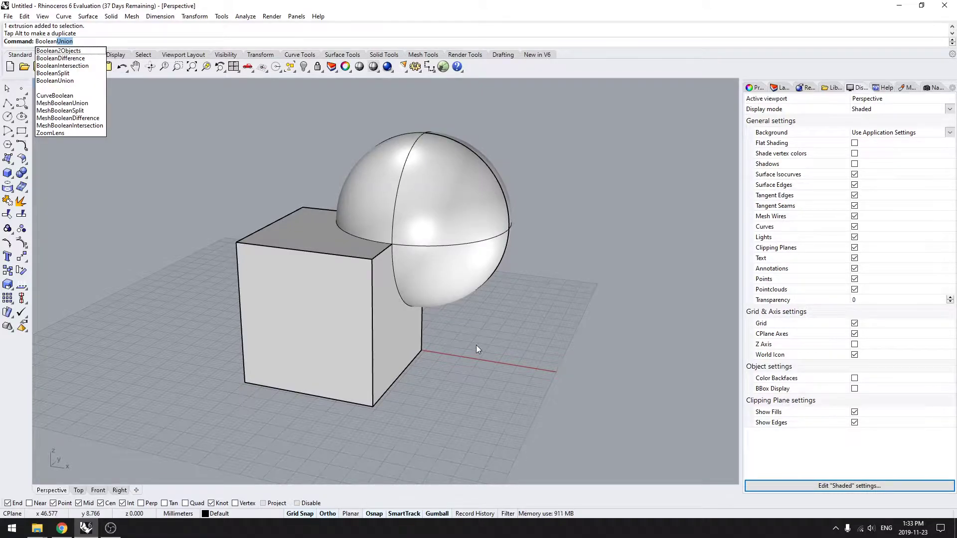
{"action": "key", "text": "Return"}
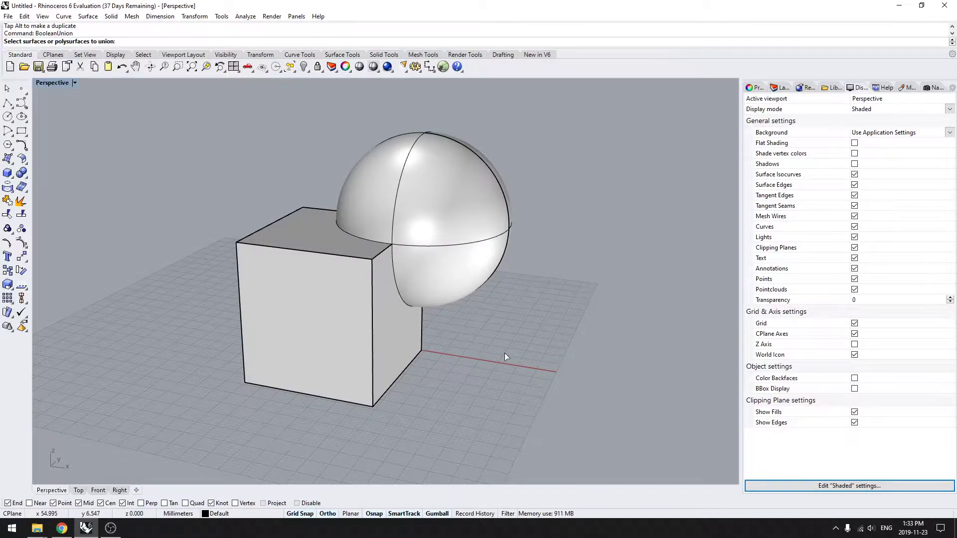
{"action": "right_click_drag", "start_coordinate": [505, 352], "coordinate": [459, 348]}
{"action": "left_click_drag", "start_coordinate": [518, 380], "coordinate": [357, 265]}
{"action": "right_click_drag", "start_coordinate": [529, 279], "coordinate": [492, 298]}
{"action": "key", "text": "Return"}
Inspect the merged solid and undo the Boolean union
{"action": "left_click", "coordinate": [381, 304]}
{"action": "left_click", "coordinate": [197, 360]}
{"action": "left_click", "coordinate": [249, 360]}
{"action": "mouse_move", "coordinate": [254, 361]}
{"action": "right_mouse_down"}
{"action": "mouse_move", "coordinate": [311, 357]}
{"action": "mouse_move", "coordinate": [260, 363]}
{"action": "right_mouse_up"}
{"action": "left_click", "coordinate": [473, 356]}
{"action": "right_click_drag", "start_coordinate": [473, 356], "coordinate": [481, 359]}
{"action": "key", "text": "ctrl+z"}
{"action": "left_click", "coordinate": [482, 369]}
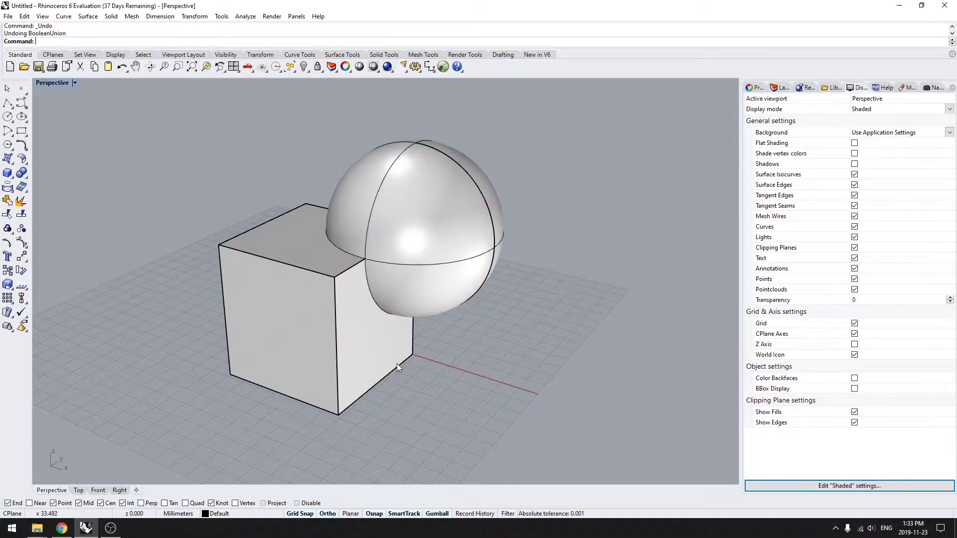
Subtract the sphere from the box with BooleanDifference
{"action": "type", "text": "BooleanDifference"}
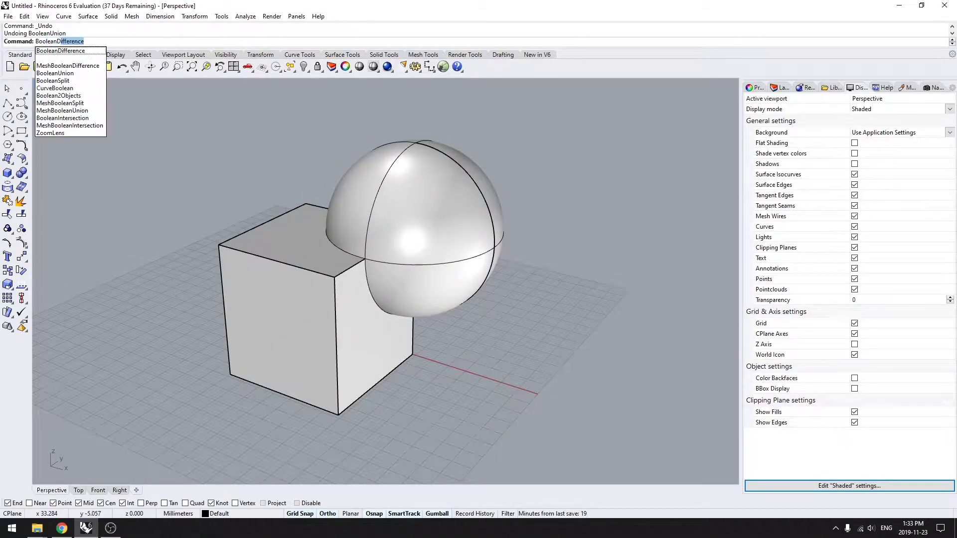
{"action": "key", "text": "Return"}
{"action": "mouse_move", "coordinate": [394, 362]}
{"action": "right_mouse_down"}
{"action": "mouse_move", "coordinate": [447, 352]}
{"action": "mouse_move", "coordinate": [391, 350]}
{"action": "right_mouse_up"}
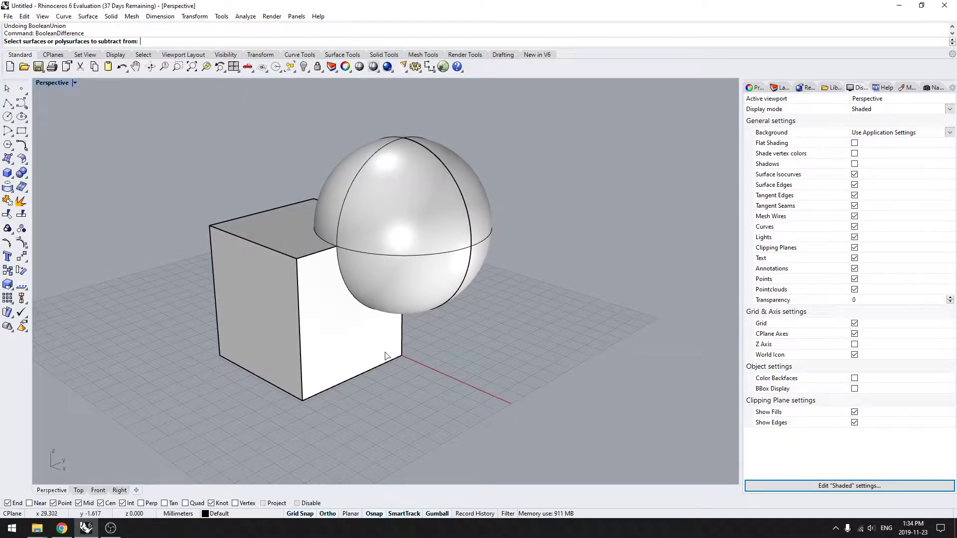
{"action": "left_click", "coordinate": [357, 356]}
{"action": "key", "text": "Return"}
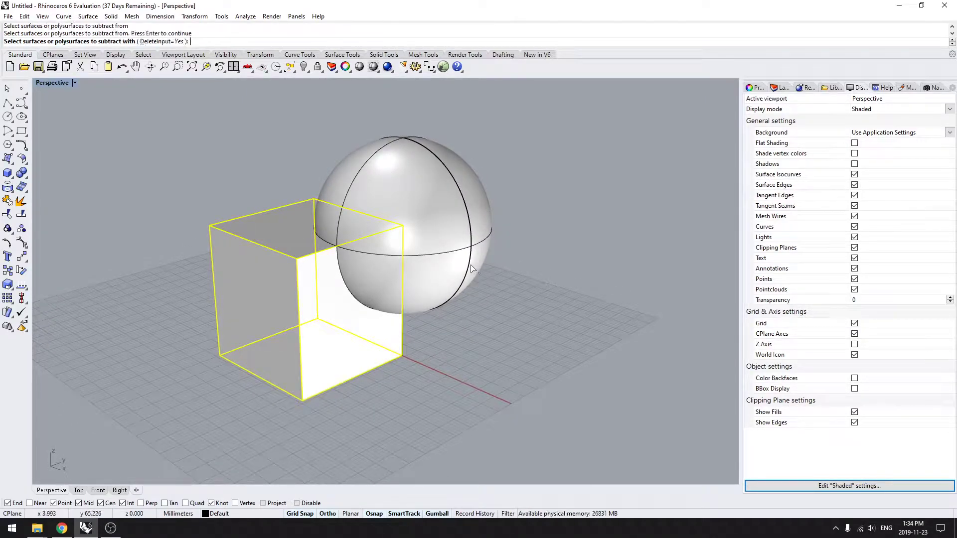
{"action": "left_click", "coordinate": [466, 255]}
{"action": "key", "text": "Return"}
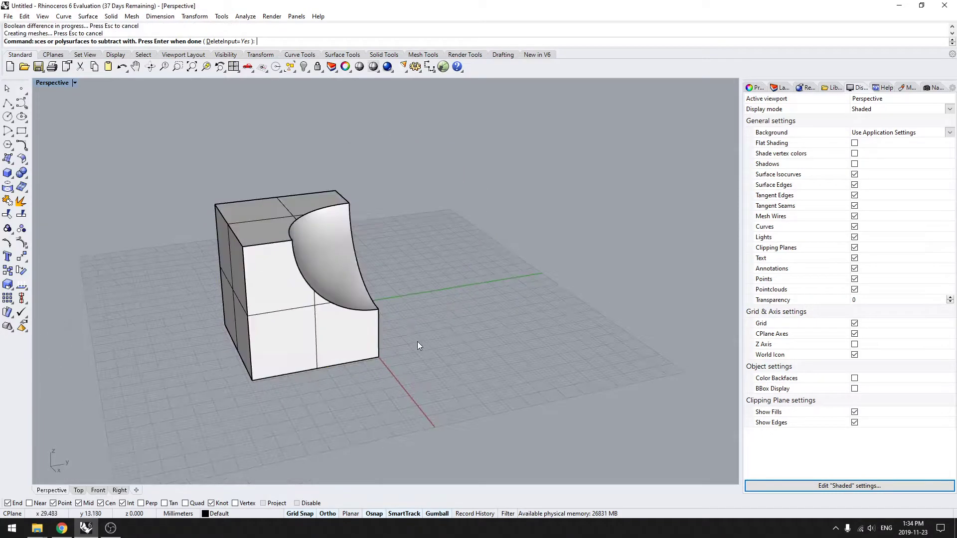
Inspect the spherical cut in the box and undo the Boolean difference
{"action": "scroll", "coordinate": [417, 342], "scroll_direction": "up", "scroll_amount": 3}
{"action": "right_click_drag", "start_coordinate": [376, 164], "coordinate": [291, 185]}
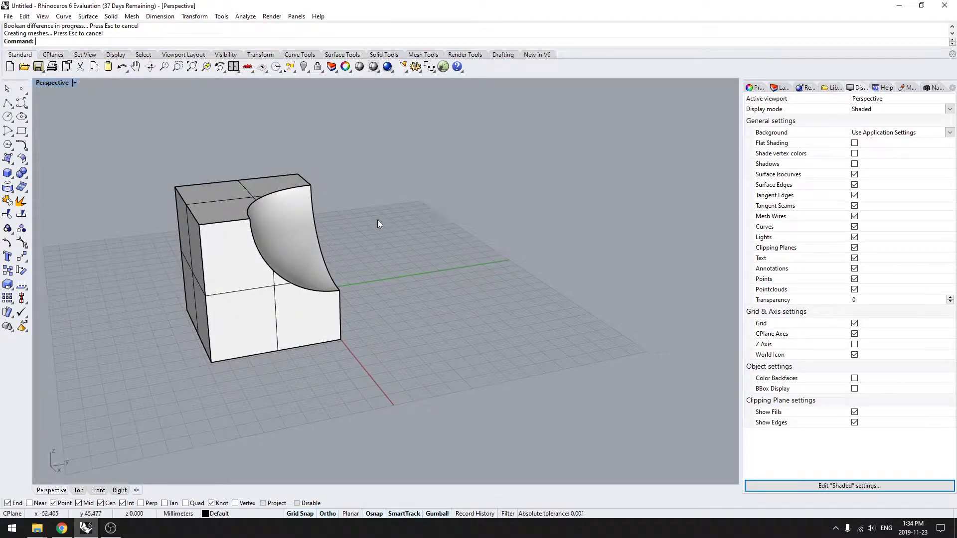
{"action": "right_click_drag", "start_coordinate": [344, 223], "coordinate": [332, 251]}
{"action": "key", "text": "ctrl+z"}
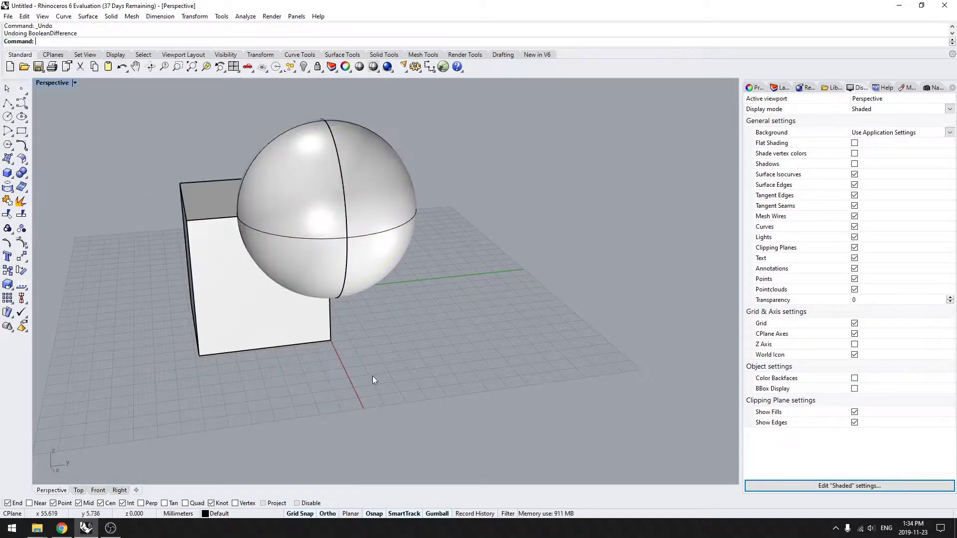
{"action": "right_click_drag", "start_coordinate": [373, 376], "coordinate": [357, 355]}
{"action": "left_click", "coordinate": [339, 319]}
{"action": "left_click", "coordinate": [342, 244]}
{"action": "left_click", "coordinate": [420, 325]}
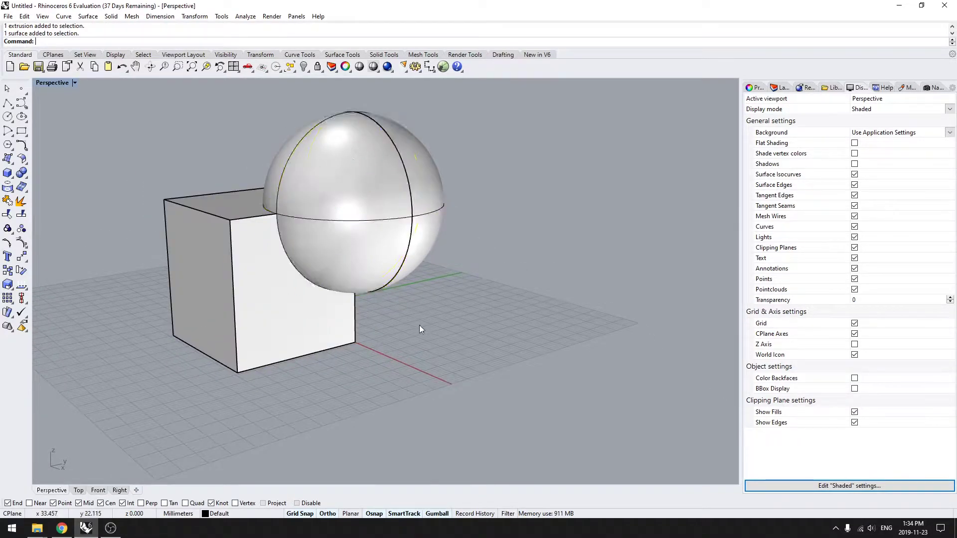
{"action": "type", "text": "BoxoleanUnion"}
{"action": "key", "text": "Return"}
{"action": "type", "text": "intr"}
{"action": "key", "text": "Escape"}
Reduce the box and the sphere to their common volume with BooleanIntersection, using the box as first set and the sphere as second
{"action": "type", "text": "BooleanIntersection"}
{"action": "key", "text": "Return"}
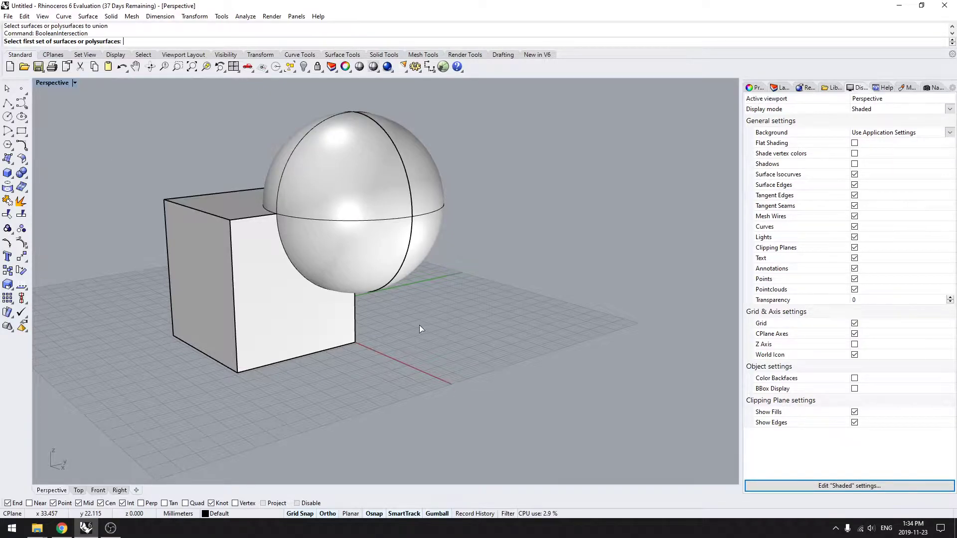
{"action": "right_click_drag", "start_coordinate": [419, 325], "coordinate": [330, 348]}
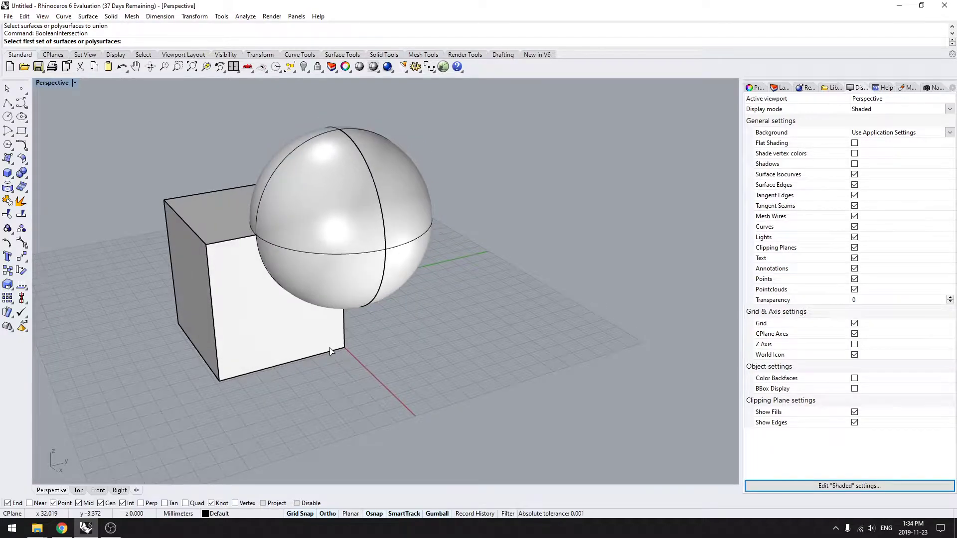
{"action": "left_click", "coordinate": [287, 343]}
{"action": "left_click", "coordinate": [354, 270]}
{"action": "key", "text": "Return"}
{"action": "right_click_drag", "start_coordinate": [390, 327], "coordinate": [469, 294]}
{"action": "key", "text": "Escape"}
{"action": "left_click", "coordinate": [269, 331]}
{"action": "key", "text": "Return"}
{"action": "left_click", "coordinate": [380, 264]}
{"action": "key", "text": "Return"}
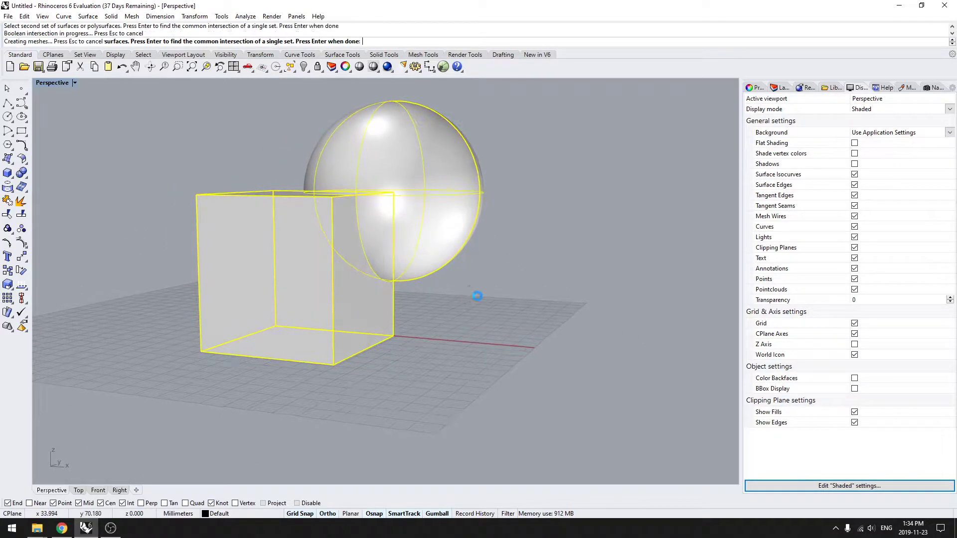
Undo the Boolean intersection
{"action": "key", "text": "Escape"}
{"action": "mouse_move", "coordinate": [440, 333]}
{"action": "right_mouse_down"}
{"action": "mouse_move", "coordinate": [507, 265]}
{"action": "mouse_move", "coordinate": [357, 309]}
{"action": "mouse_move", "coordinate": [336, 329]}
{"action": "mouse_move", "coordinate": [572, 322]}
{"action": "mouse_move", "coordinate": [342, 330]}
{"action": "mouse_move", "coordinate": [382, 327]}
{"action": "mouse_move", "coordinate": [453, 345]}
{"action": "mouse_move", "coordinate": [445, 339]}
{"action": "right_mouse_up"}
{"action": "key", "text": "ctrl+z"}
{"action": "key", "text": "Escape"}
Split the box with the sphere using BooleanSplit
{"action": "type", "text": "BooleanSplit"}
{"action": "key", "text": "Return"}
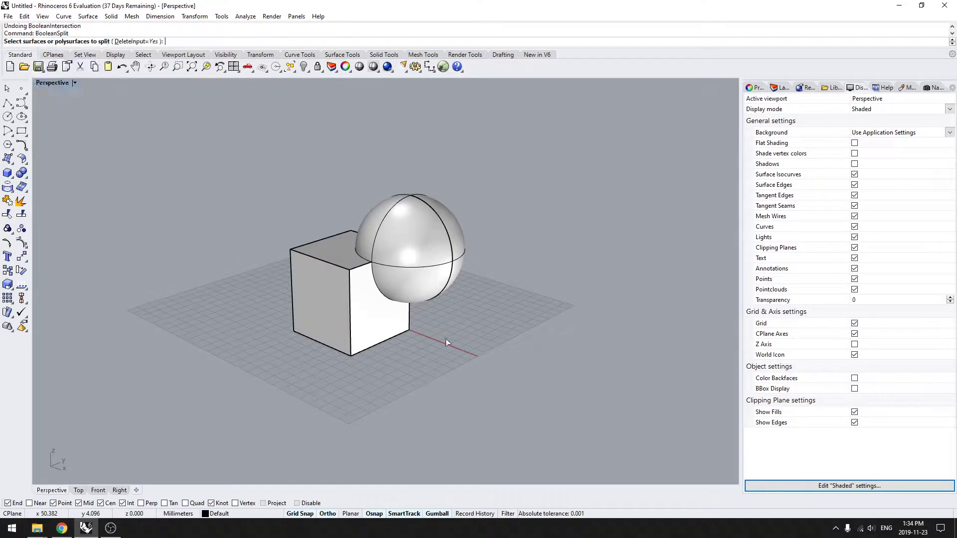
{"action": "scroll", "coordinate": [397, 294], "scroll_direction": "up", "scroll_amount": 4}
{"action": "right_click_drag", "start_coordinate": [397, 293], "coordinate": [370, 301], "text": "shift"}
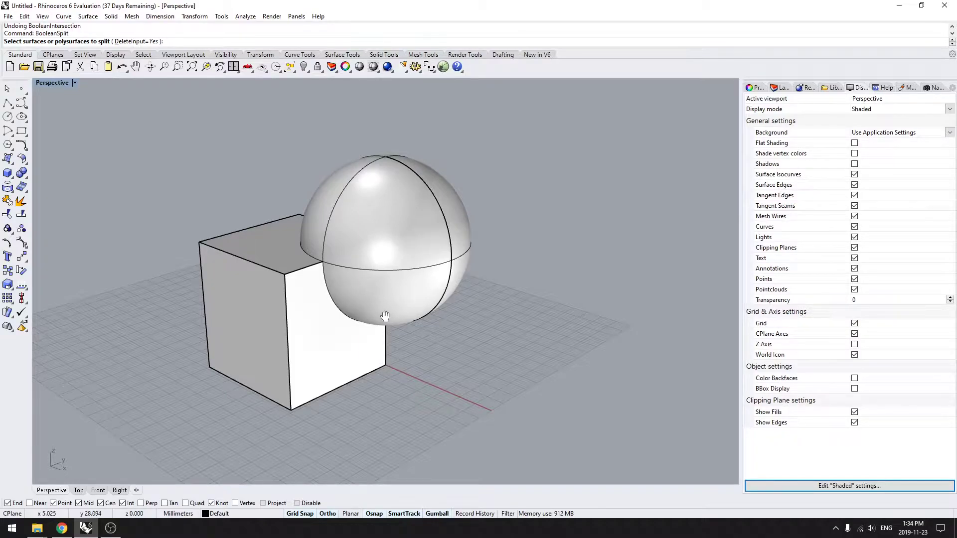
{"action": "scroll", "coordinate": [369, 314], "scroll_direction": "up", "scroll_amount": 2}
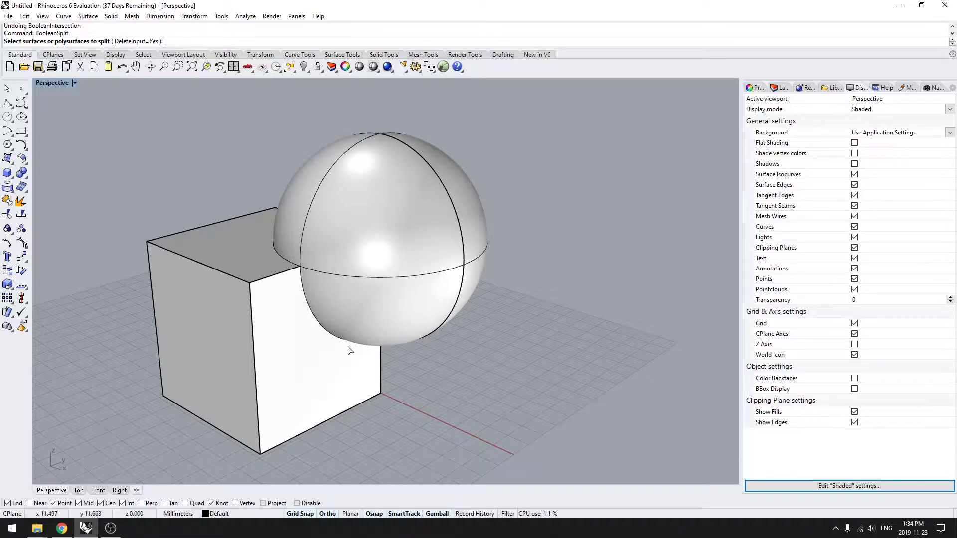
{"action": "left_click", "coordinate": [320, 361]}
{"action": "key", "text": "Return"}
{"action": "left_click", "coordinate": [438, 278]}
{"action": "key", "text": "Return"}
Move the sphere and the split-off corner piece apart from the box along the Y axis
{"action": "left_click", "coordinate": [417, 316]}
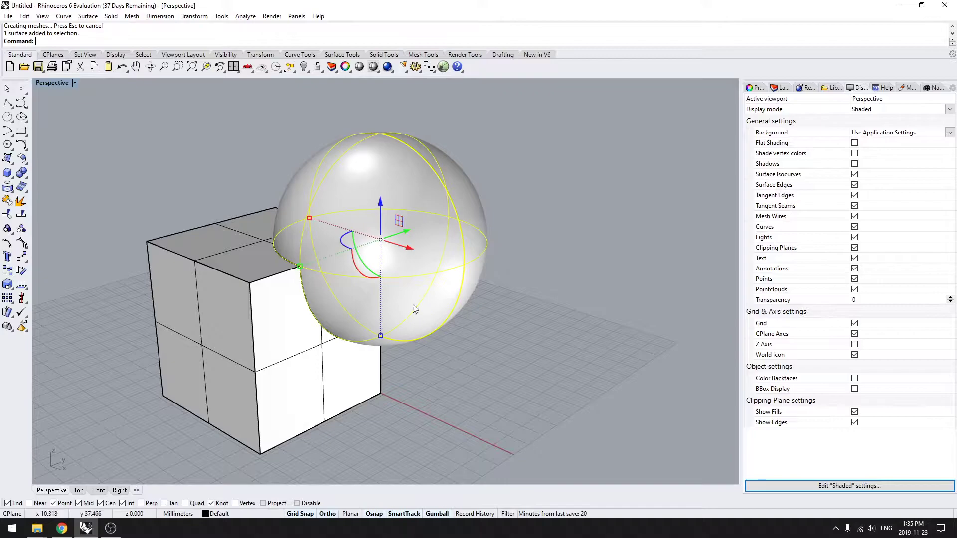
{"action": "left_click_drag", "start_coordinate": [401, 233], "coordinate": [537, 287]}
{"action": "left_click", "coordinate": [537, 288]}
{"action": "right_click_drag", "start_coordinate": [519, 357], "coordinate": [499, 352]}
{"action": "left_click", "coordinate": [368, 276]}
{"action": "left_click_drag", "start_coordinate": [337, 275], "coordinate": [424, 254]}
{"action": "left_click", "coordinate": [491, 264]}
Examine the separated notched box, corner piece and sphere produced by the split
{"action": "left_click", "coordinate": [359, 354], "text": "shift"}
{"action": "left_click", "coordinate": [490, 366]}
{"action": "right_click_drag", "start_coordinate": [490, 369], "coordinate": [494, 349]}
{"action": "left_click", "coordinate": [375, 307]}
{"action": "right_click_drag", "start_coordinate": [375, 307], "coordinate": [383, 342]}
{"action": "left_click", "coordinate": [438, 349]}
{"action": "scroll", "coordinate": [438, 349], "scroll_direction": "down", "scroll_amount": 2}
{"action": "scroll", "coordinate": [409, 342], "scroll_direction": "down", "scroll_amount": 2}
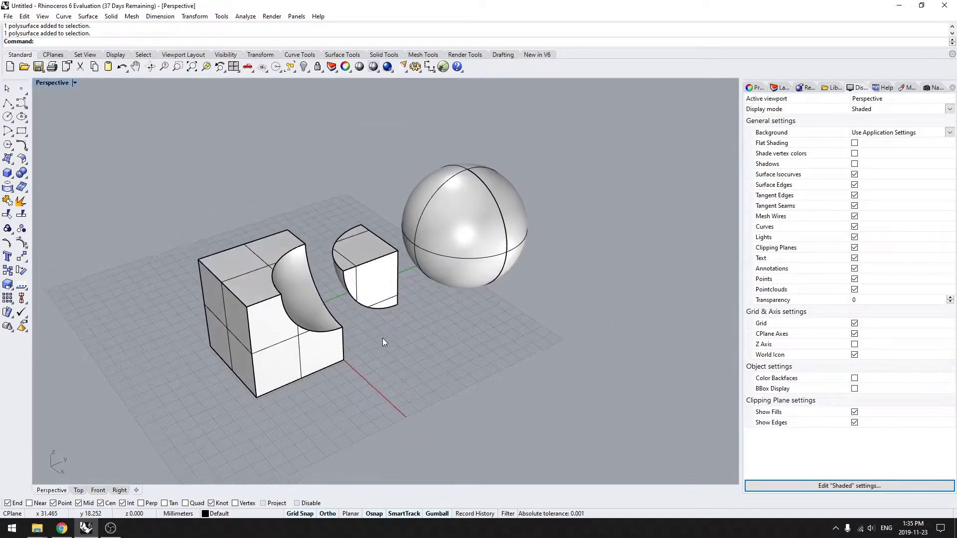
{"action": "mouse_move", "coordinate": [466, 341]}
{"action": "right_mouse_down"}
{"action": "mouse_move", "coordinate": [466, 350]}
{"action": "mouse_move", "coordinate": [479, 350]}
{"action": "right_mouse_up"}
{"action": "left_click_drag", "start_coordinate": [522, 390], "coordinate": [112, 180]}
{"action": "left_click", "coordinate": [484, 373]}
{"action": "right_click_drag", "start_coordinate": [484, 373], "coordinate": [456, 363]}
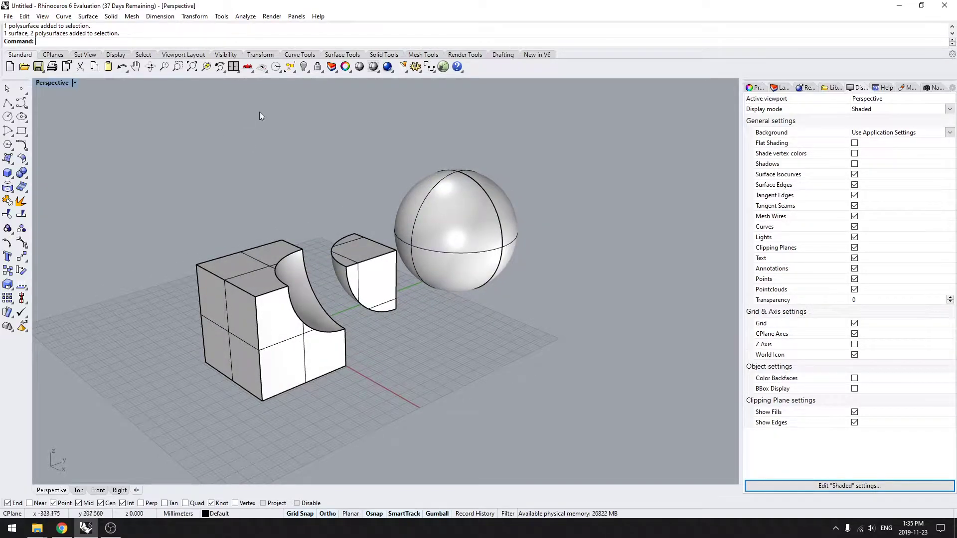
Open the Rhino options with the Options command and review the list of command aliases
{"action": "type", "text": "Options"}
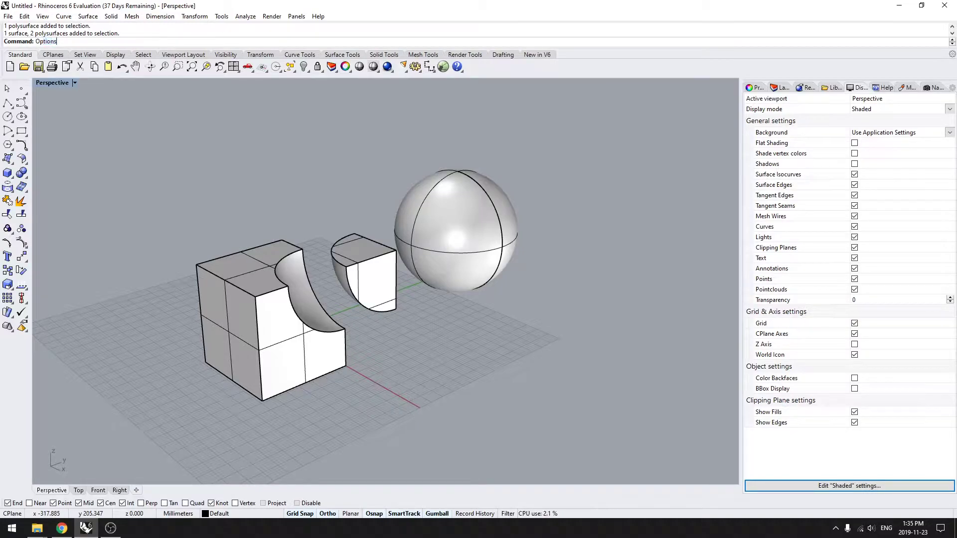
{"action": "key", "text": "Return"}
{"action": "left_click_drag", "start_coordinate": [0, 90], "coordinate": [657, 89]}
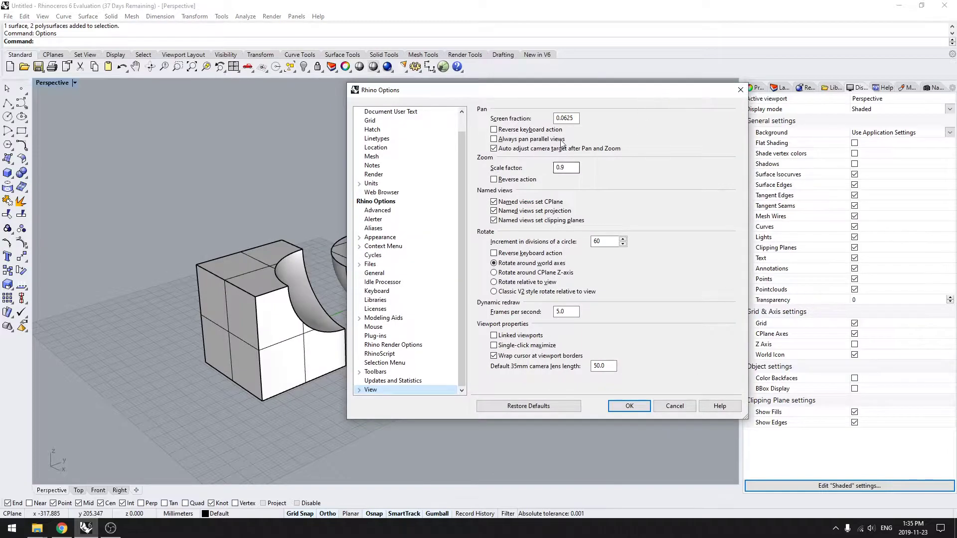
{"action": "left_click", "coordinate": [378, 230]}
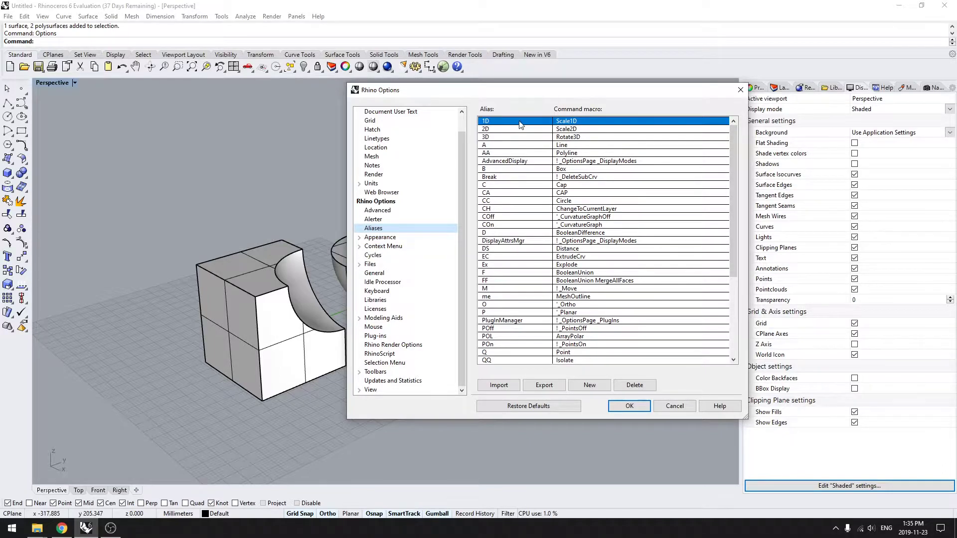
{"action": "scroll", "coordinate": [593, 169], "scroll_direction": "down", "scroll_amount": 4}
{"action": "scroll", "coordinate": [598, 269], "scroll_direction": "up", "scroll_amount": 3}
{"action": "scroll", "coordinate": [586, 269], "scroll_direction": "up", "scroll_amount": 2}
Start a new alias entry, open the Line and Polyline aliases for editing, and discard the changes
{"action": "left_click", "coordinate": [597, 385]}
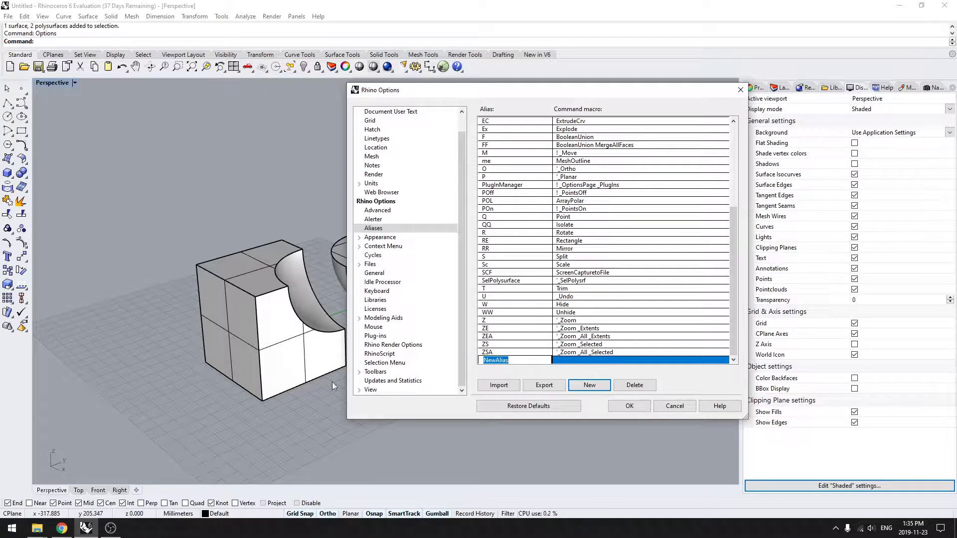
{"action": "scroll", "coordinate": [565, 360], "scroll_direction": "up", "scroll_amount": 6}
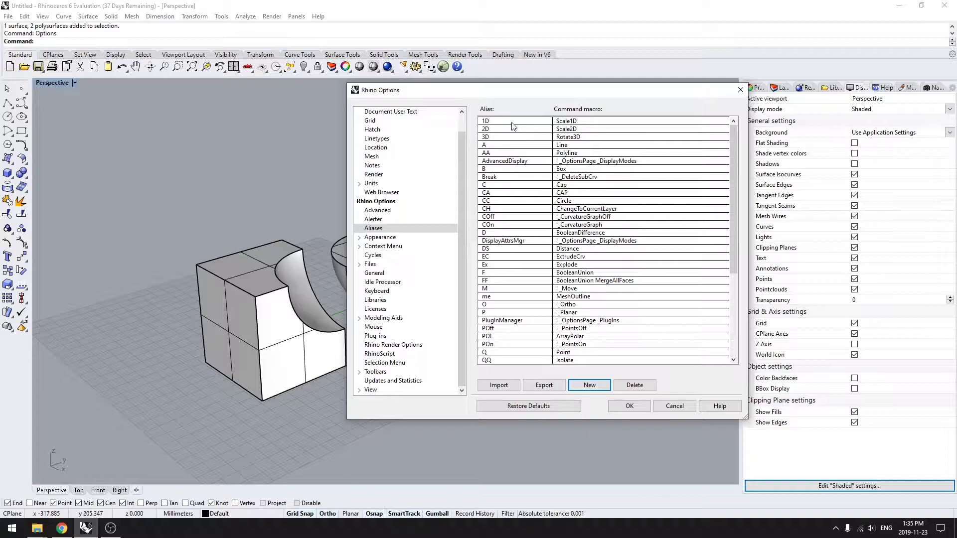
{"action": "double_click", "coordinate": [513, 145]}
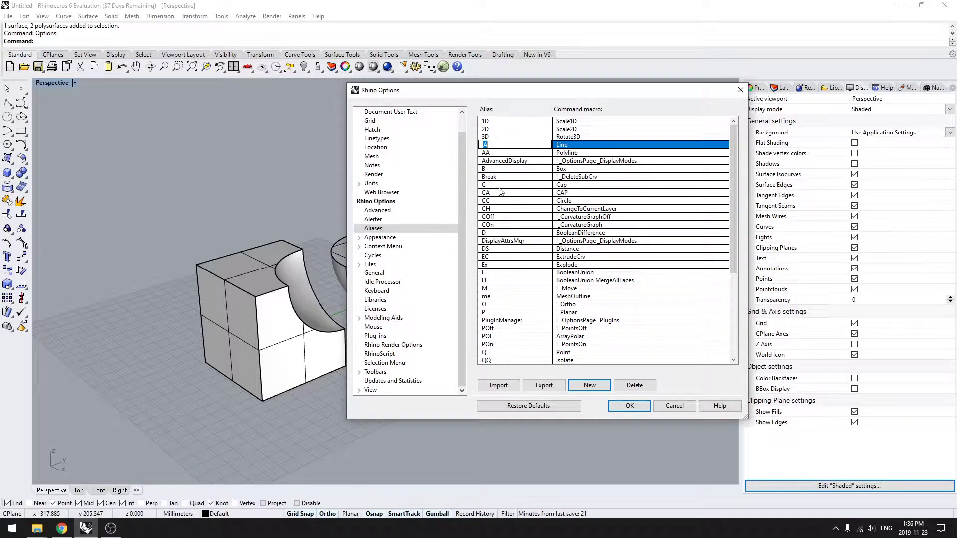
{"action": "left_click", "coordinate": [565, 153]}
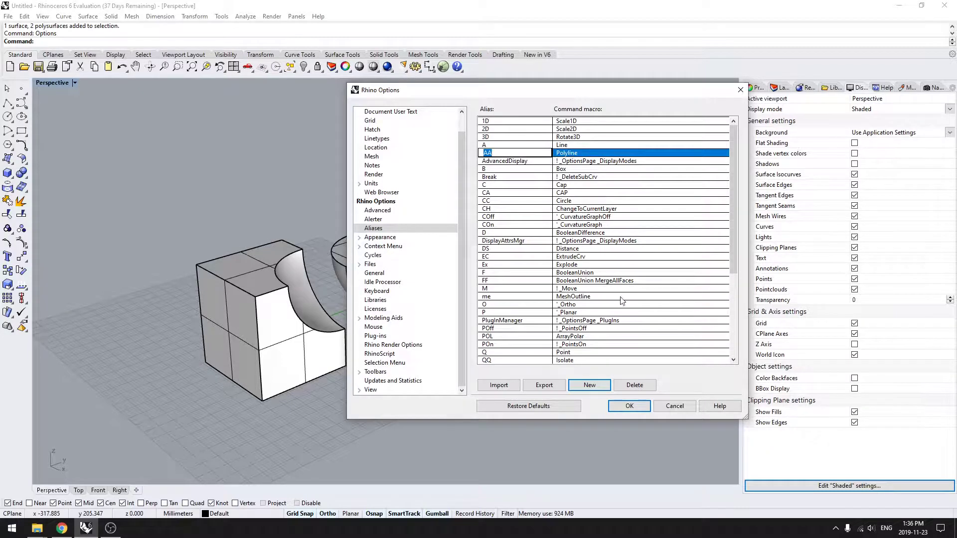
{"action": "left_click", "coordinate": [675, 407]}
{"action": "right_click_drag", "start_coordinate": [465, 397], "coordinate": [533, 340], "text": "shift"}
{"action": "scroll", "coordinate": [515, 357], "scroll_direction": "down", "scroll_amount": 4}
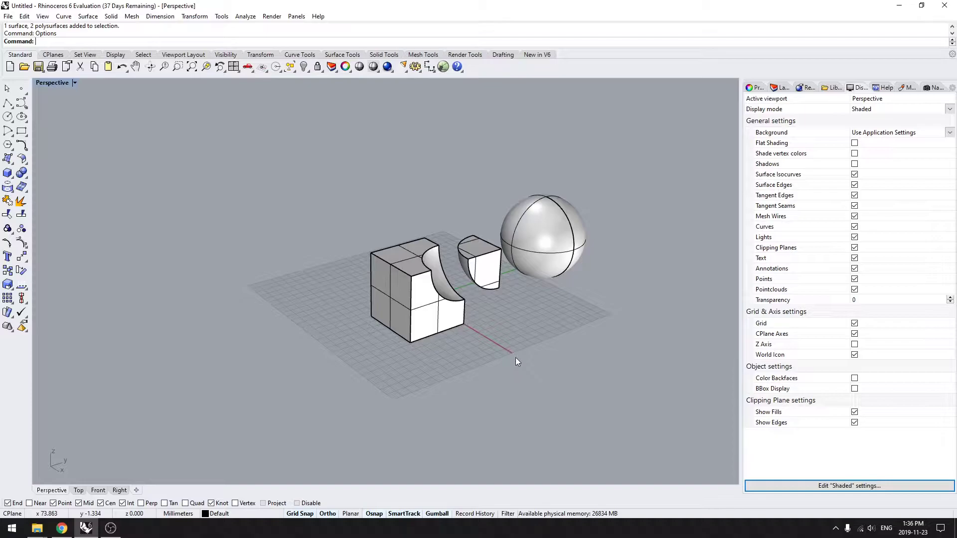
{"action": "type", "text": "a"}
{"action": "key", "text": "Return"}
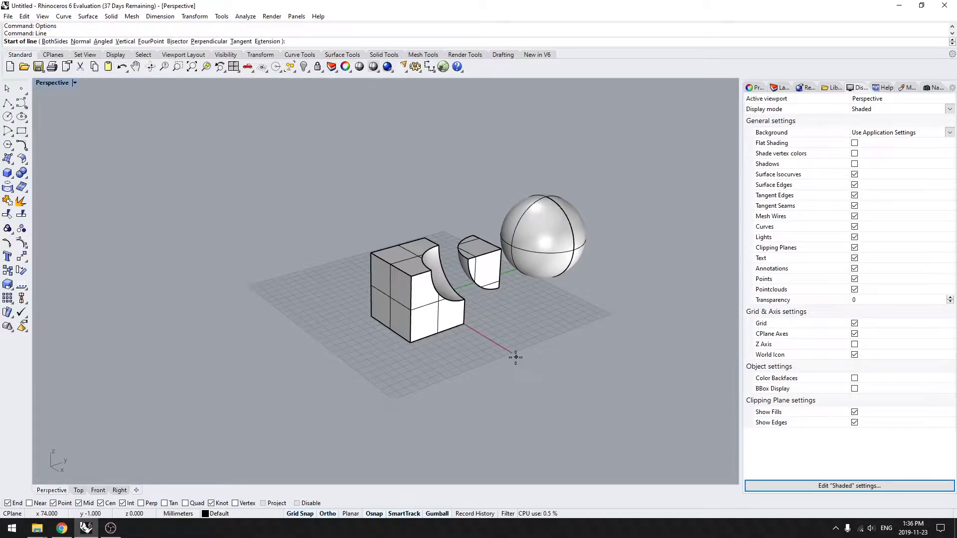
{"action": "key", "text": "Escape"}
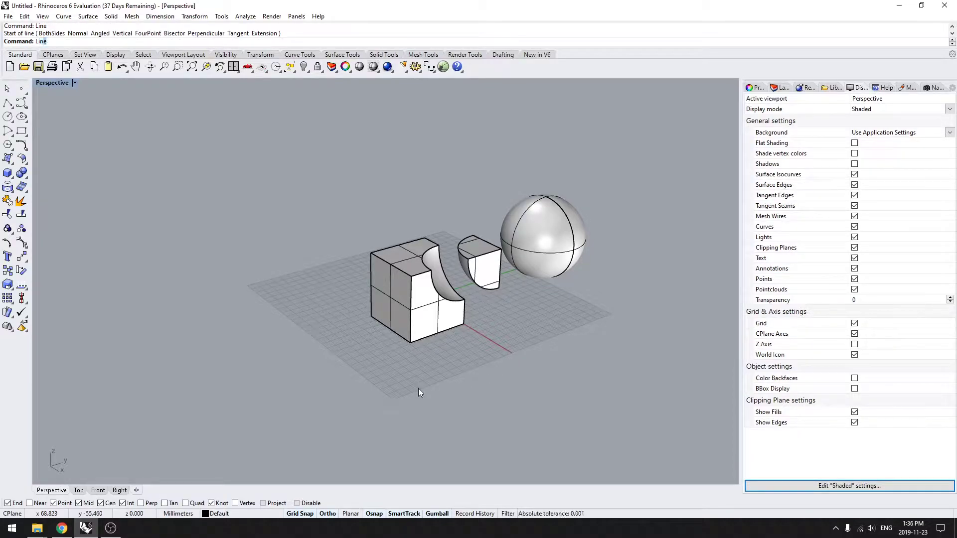
Draw a straight line with the Line command on the ground plane in front of the notched box, parallel to the Y axis
{"action": "key", "text": "Return"}
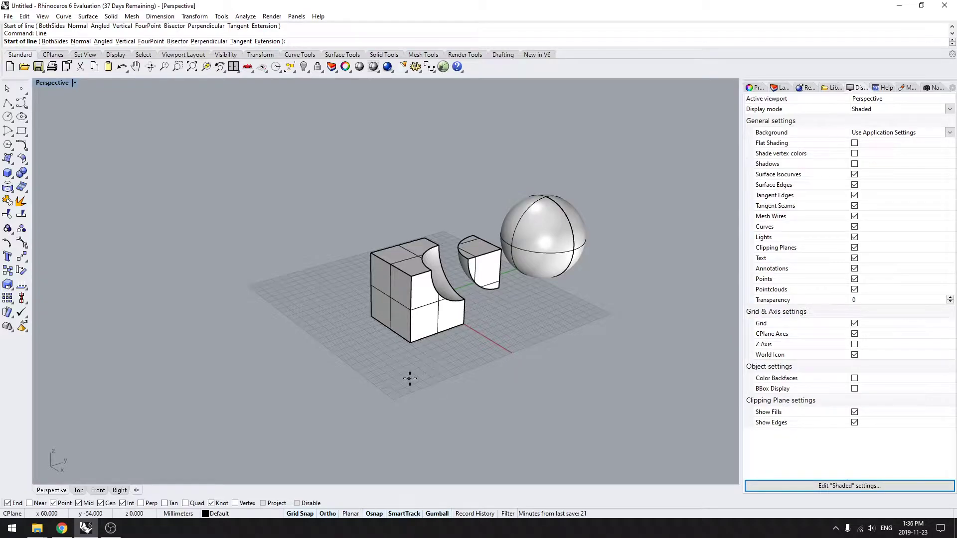
{"action": "left_click", "coordinate": [380, 377]}
{"action": "left_click", "coordinate": [569, 308]}
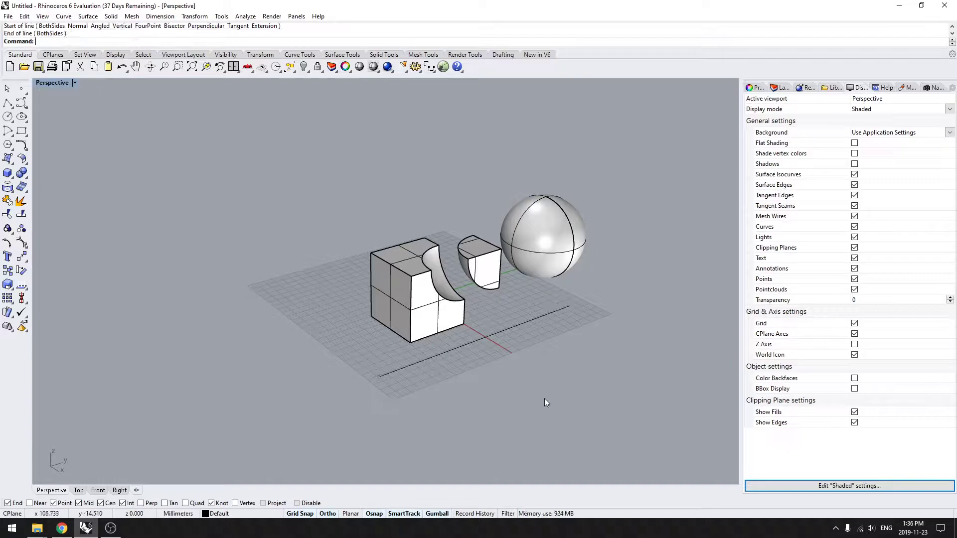
Draw a stepped seven-segment polyline with the Polyline command on the ground plane in front of the straight line
{"action": "type", "text": "POLYLINE"}
{"action": "key", "text": "Return"}
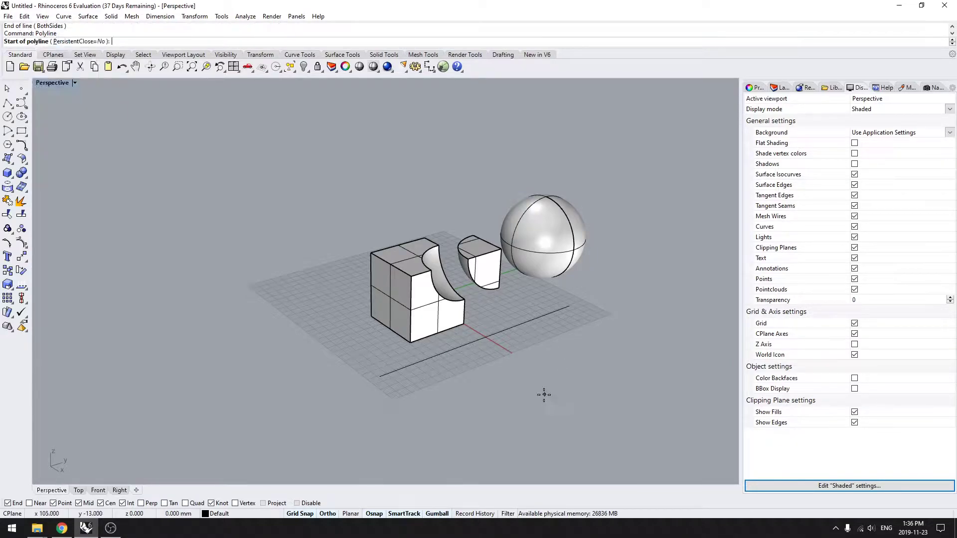
{"action": "left_click", "coordinate": [357, 416]}
{"action": "left_click", "coordinate": [427, 387]}
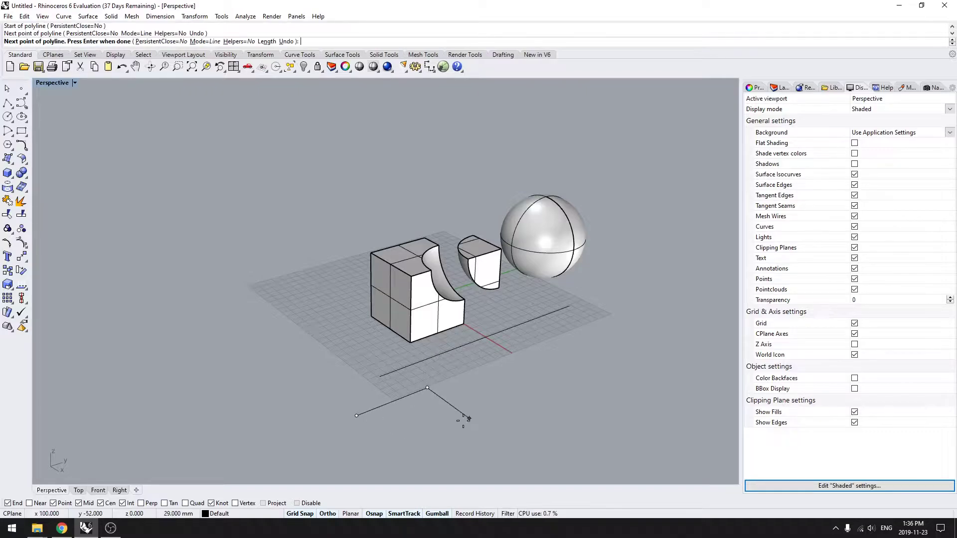
{"action": "left_click", "coordinate": [469, 418]}
{"action": "left_click", "coordinate": [532, 391]}
{"action": "left_click", "coordinate": [495, 369]}
{"action": "left_click", "coordinate": [546, 348]}
{"action": "left_click", "coordinate": [573, 363]}
{"action": "left_click", "coordinate": [613, 346]}
{"action": "key", "text": "Return"}
Draw a straight line with the Line command on the ground plane beyond the grid's edge, parallel to the Y axis
{"action": "right_click_drag", "start_coordinate": [414, 382], "coordinate": [418, 340], "text": "shift"}
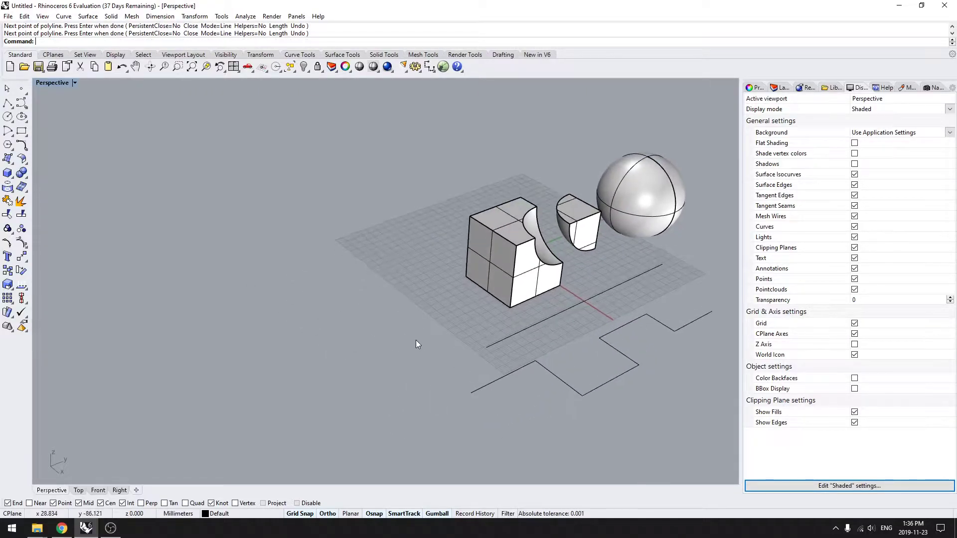
{"action": "type", "text": "Line"}
{"action": "key", "text": "Return"}
{"action": "left_click", "coordinate": [211, 285]}
{"action": "left_click", "coordinate": [339, 332]}
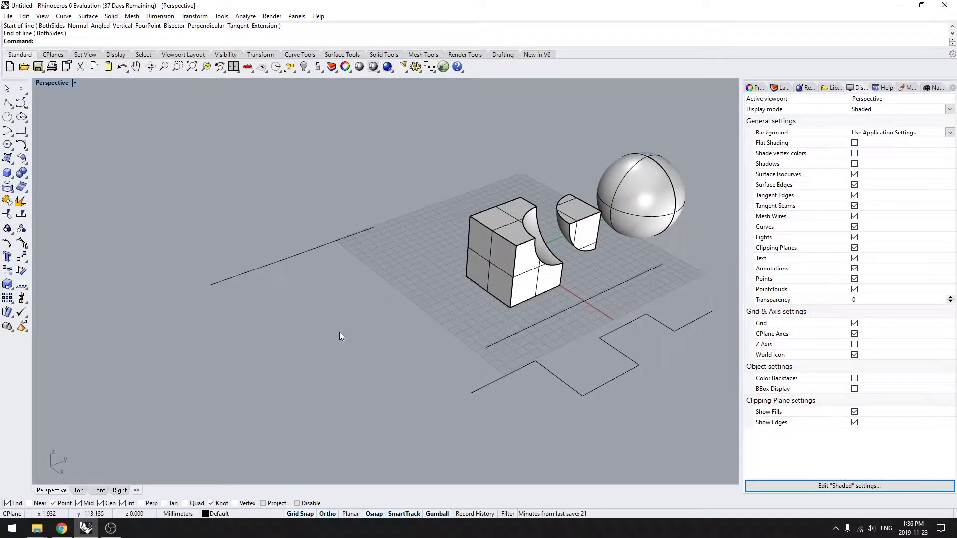
Draw an open four-segment zigzag polyline with the Polyline command around the newest straight line beside the grid
{"action": "type", "text": "Polyline"}
{"action": "key", "text": "Return"}
{"action": "left_click", "coordinate": [194, 345]}
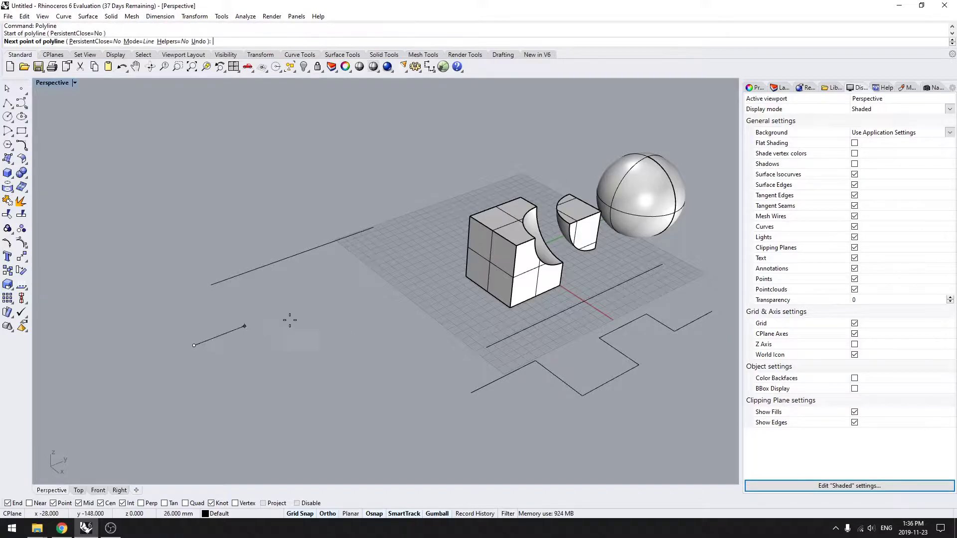
{"action": "left_click", "coordinate": [304, 303]}
{"action": "left_click", "coordinate": [229, 232]}
{"action": "left_click", "coordinate": [328, 200]}
{"action": "left_click", "coordinate": [410, 260]}
{"action": "key", "text": "Return"}
Delete all the practice lines and polylines around the solids, keeping the notched box, corner piece and sphere
{"action": "right_click_drag", "start_coordinate": [454, 294], "coordinate": [417, 321]}
{"action": "left_click_drag", "start_coordinate": [529, 378], "coordinate": [440, 304]}
{"action": "key", "text": "Delete"}
{"action": "left_click_drag", "start_coordinate": [305, 374], "coordinate": [172, 300]}
{"action": "key", "text": "Delete"}
{"action": "right_click_drag", "start_coordinate": [319, 333], "coordinate": [357, 342]}
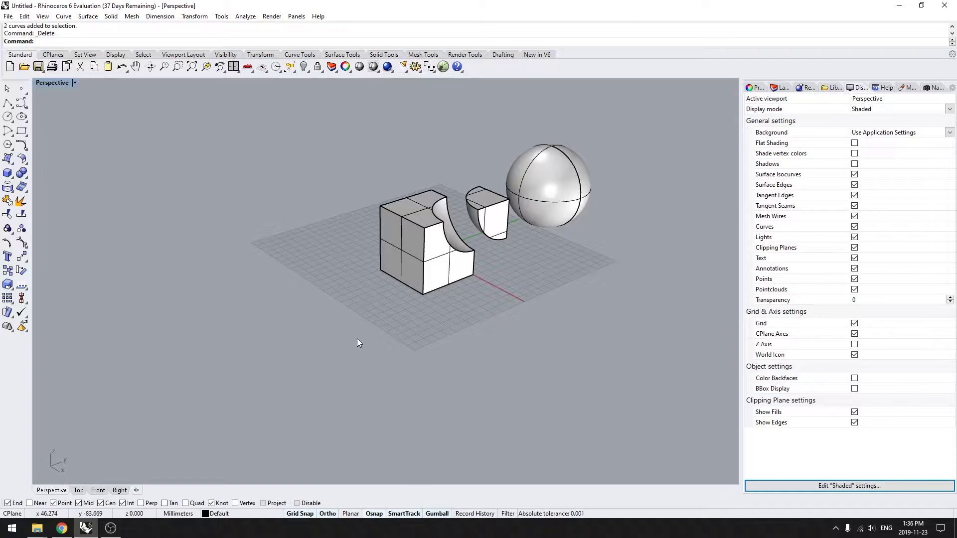
Open the Rhino options with the Options command and review the keyboard shortcut macros, comparing them with the command aliases
{"action": "type", "text": "Options"}
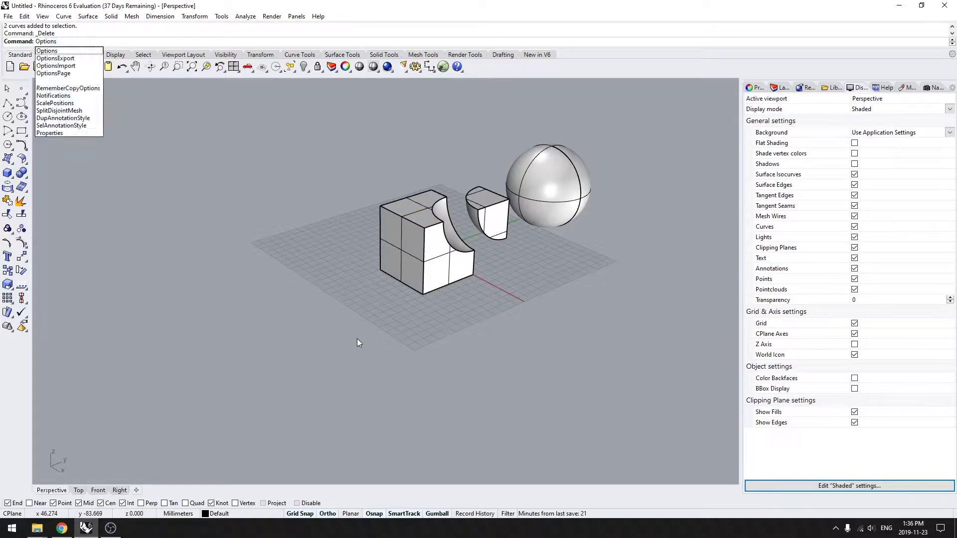
{"action": "key", "text": "Return"}
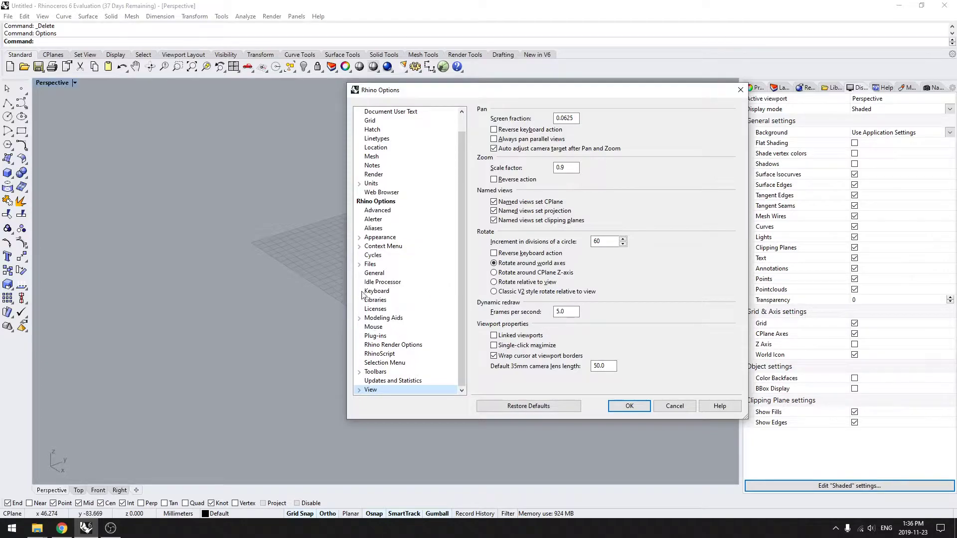
{"action": "left_click", "coordinate": [378, 292]}
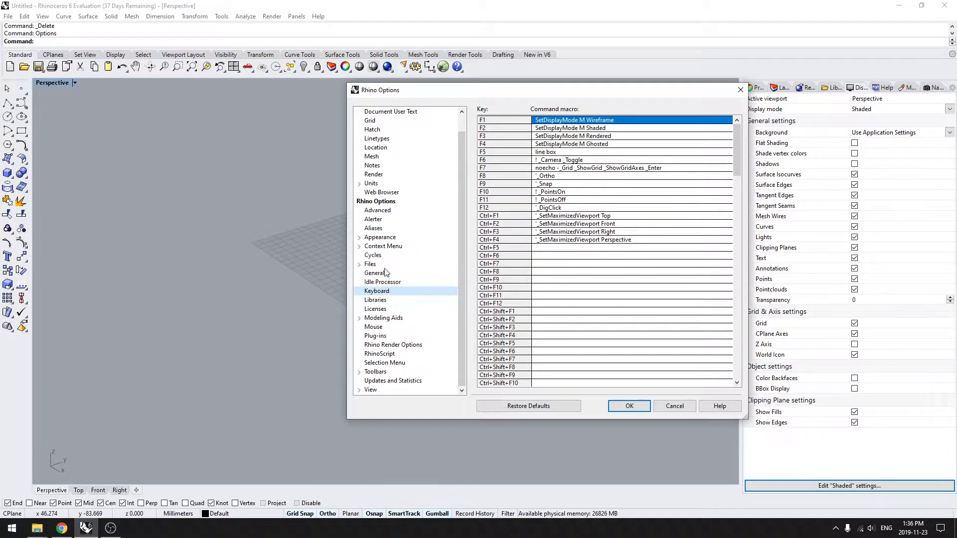
{"action": "left_click", "coordinate": [397, 230]}
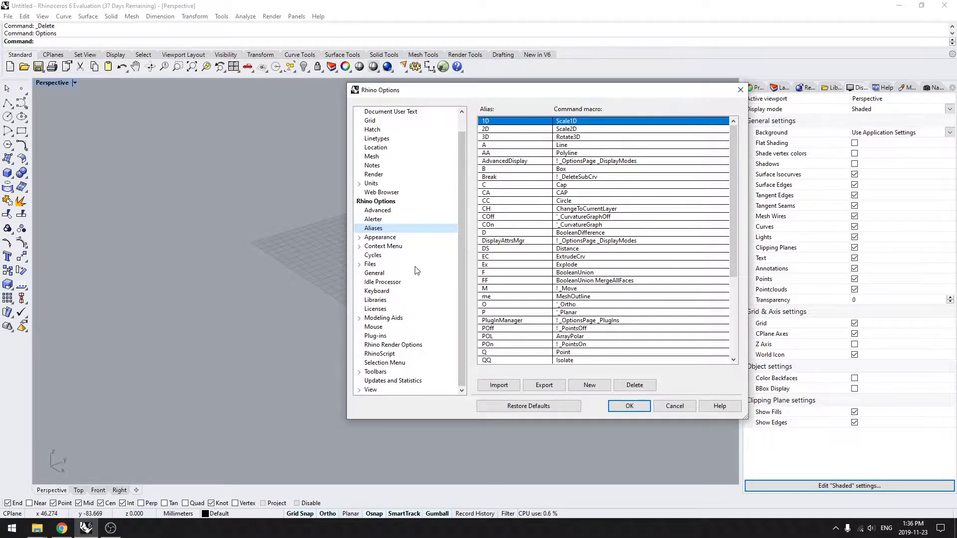
{"action": "left_click", "coordinate": [384, 292]}
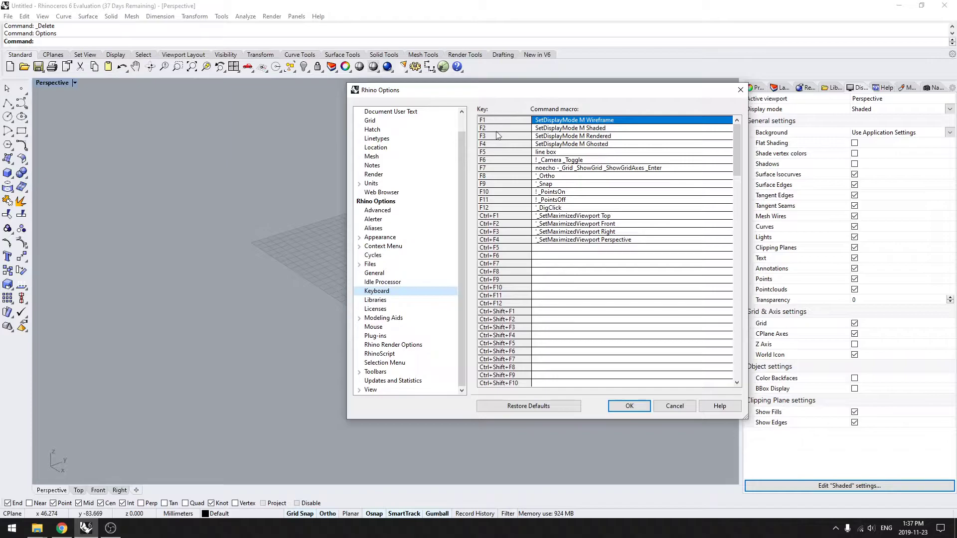
{"action": "scroll", "coordinate": [508, 257], "scroll_direction": "down", "scroll_amount": 9}
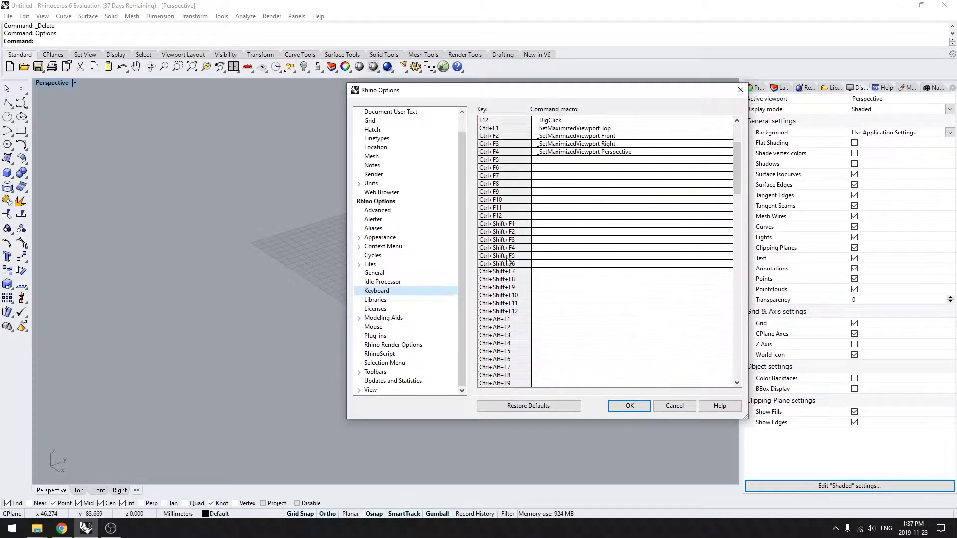
{"action": "scroll", "coordinate": [510, 258], "scroll_direction": "down", "scroll_amount": 7}
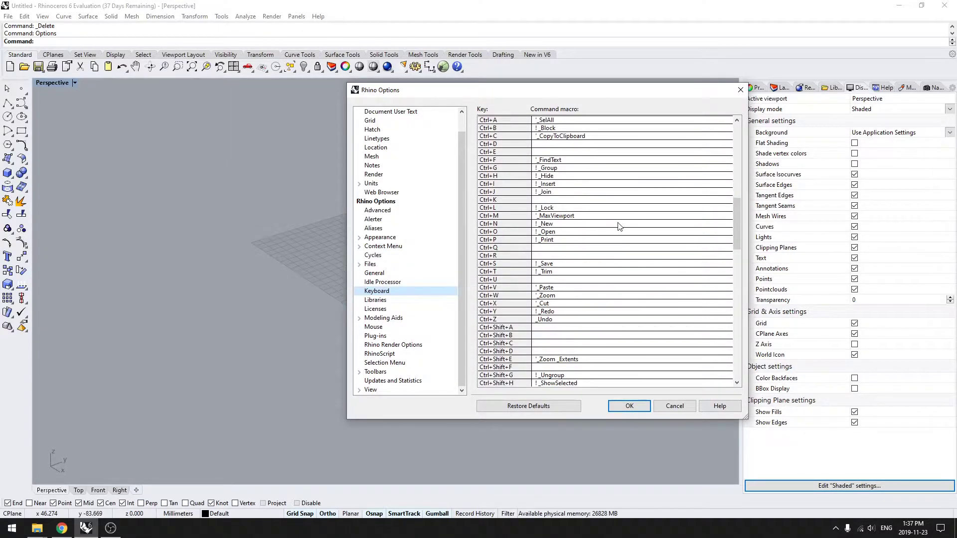
{"action": "left_click_drag", "start_coordinate": [739, 232], "coordinate": [746, 141]}
{"action": "scroll", "coordinate": [531, 268], "scroll_direction": "down", "scroll_amount": 9}
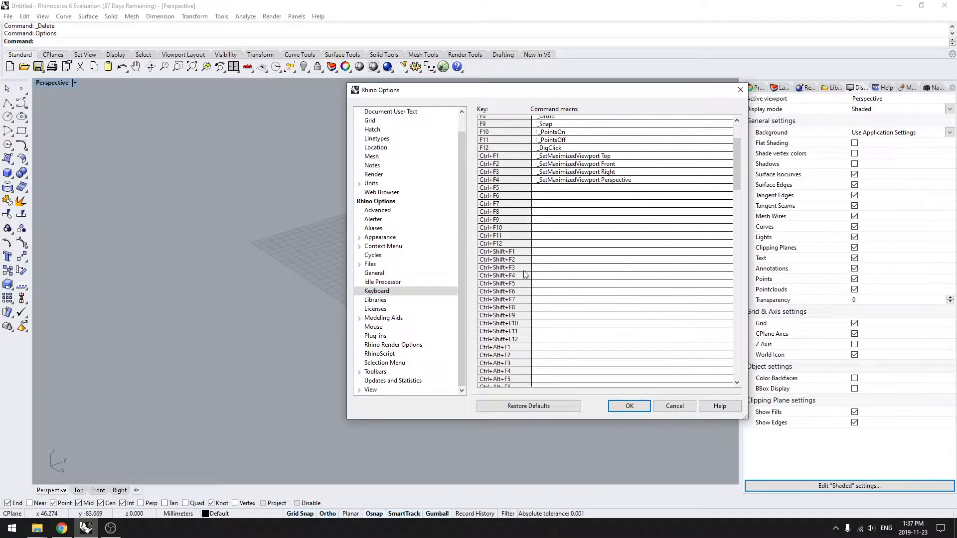
{"action": "scroll", "coordinate": [550, 232], "scroll_direction": "down", "scroll_amount": 7}
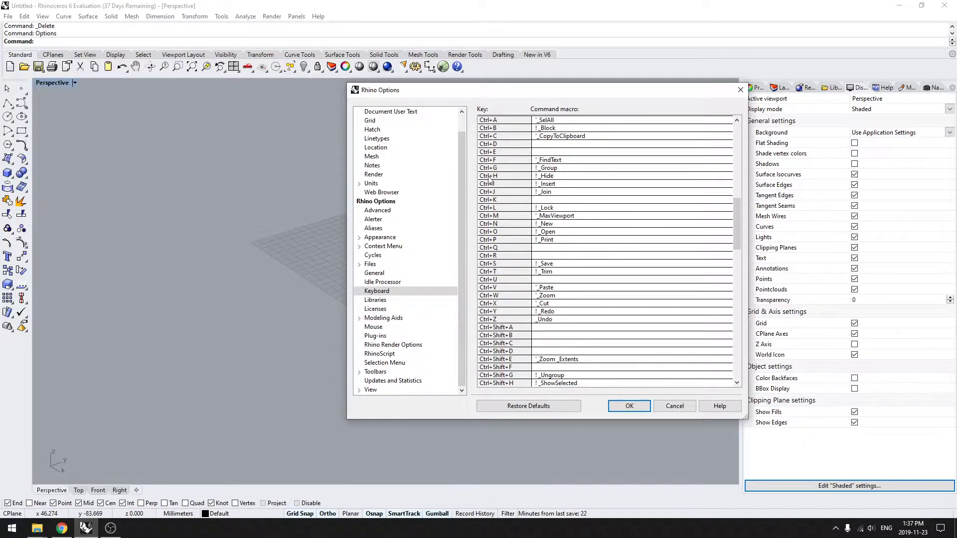
{"action": "scroll", "coordinate": [613, 230], "scroll_direction": "up", "scroll_amount": 12}
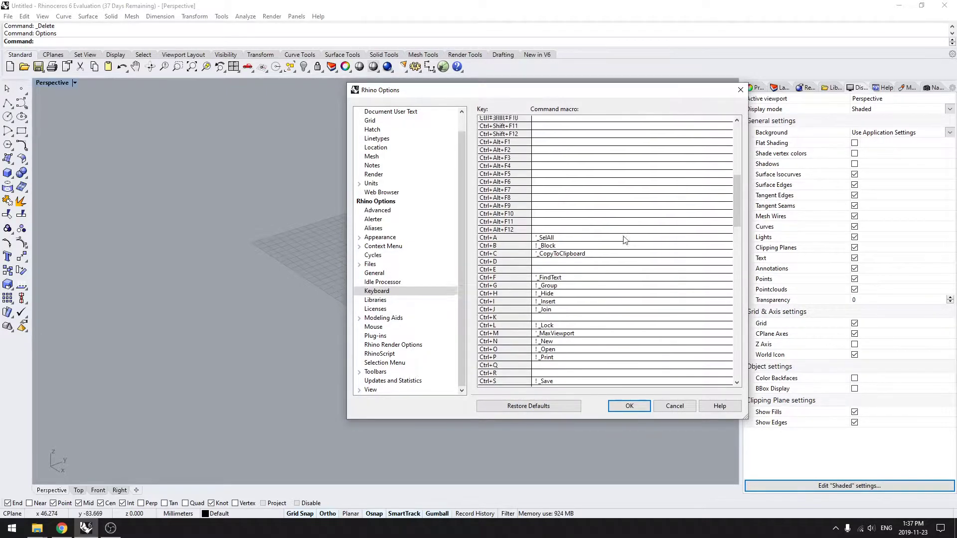
{"action": "scroll", "coordinate": [631, 244], "scroll_direction": "up", "scroll_amount": 5}
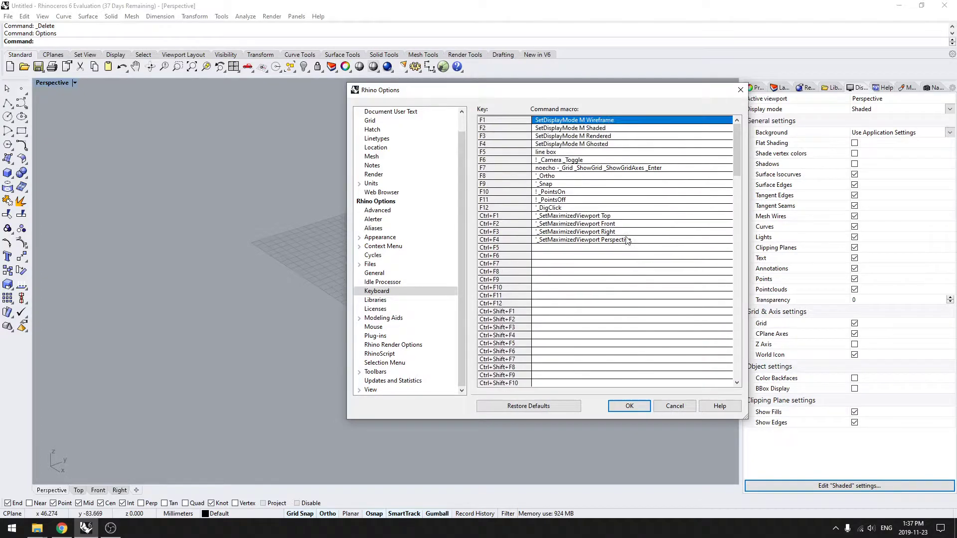
Open the F3 and F1 SetDisplayMode macros for inspection and close the options without saving changes
{"action": "left_click", "coordinate": [639, 136]}
{"action": "left_click", "coordinate": [639, 136]}
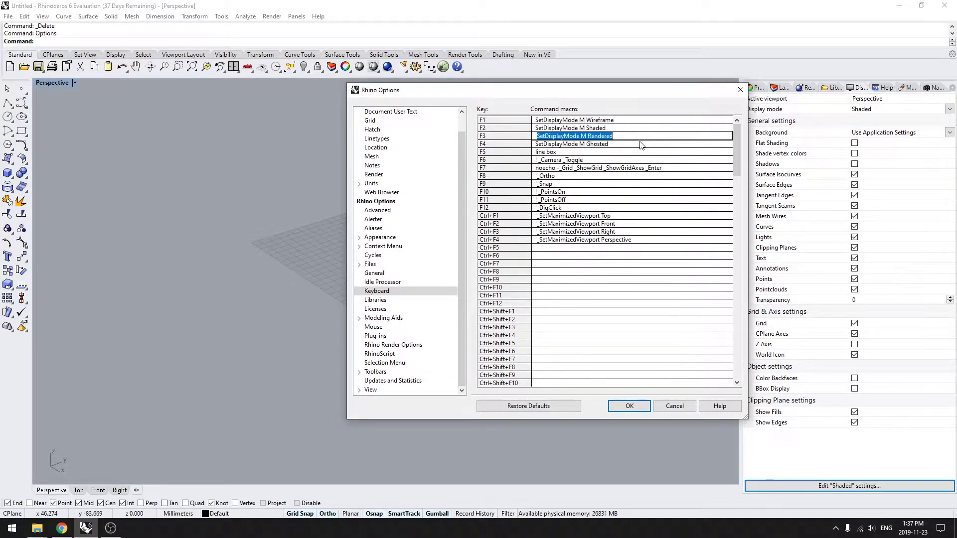
{"action": "left_click", "coordinate": [650, 120]}
{"action": "left_click", "coordinate": [651, 121]}
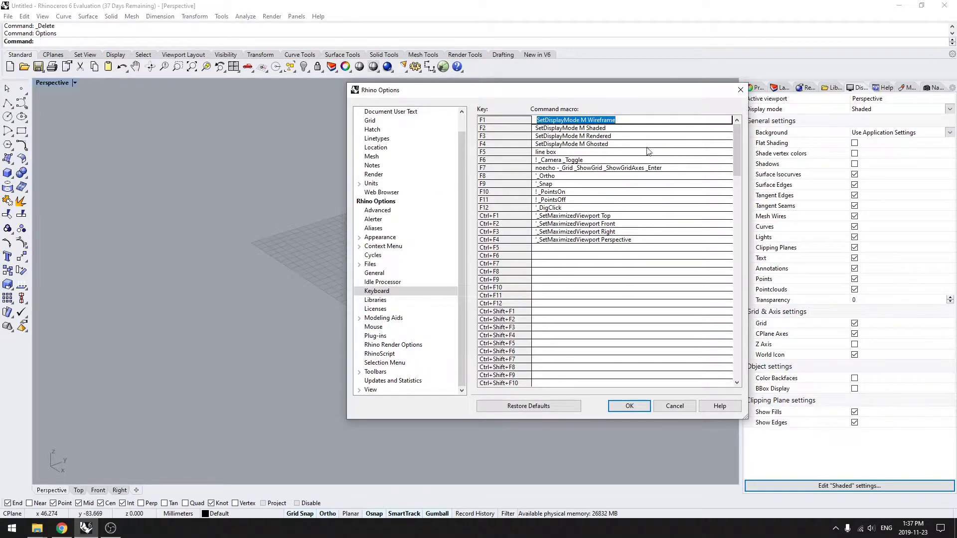
{"action": "left_click", "coordinate": [674, 406]}
Cycle the Perspective viewport through the Wireframe, Shaded, Rendered and Ghosted display modes and return it to Wireframe
{"action": "mouse_move", "coordinate": [502, 329]}
{"action": "right_mouse_down"}
{"action": "mouse_move", "coordinate": [481, 325]}
{"action": "mouse_move", "coordinate": [512, 321]}
{"action": "mouse_move", "coordinate": [435, 346]}
{"action": "mouse_move", "coordinate": [456, 342]}
{"action": "mouse_move", "coordinate": [391, 338]}
{"action": "mouse_move", "coordinate": [412, 329]}
{"action": "mouse_move", "coordinate": [419, 352]}
{"action": "mouse_move", "coordinate": [433, 353]}
{"action": "mouse_move", "coordinate": [409, 359]}
{"action": "mouse_move", "coordinate": [433, 358]}
{"action": "right_mouse_up"}
{"action": "key", "text": "ctrl+alt+w"}
{"action": "key", "text": "ctrl+alt+s"}
{"action": "key", "text": "ctrl+alt+r"}
{"action": "key", "text": "ctrl+alt+g"}
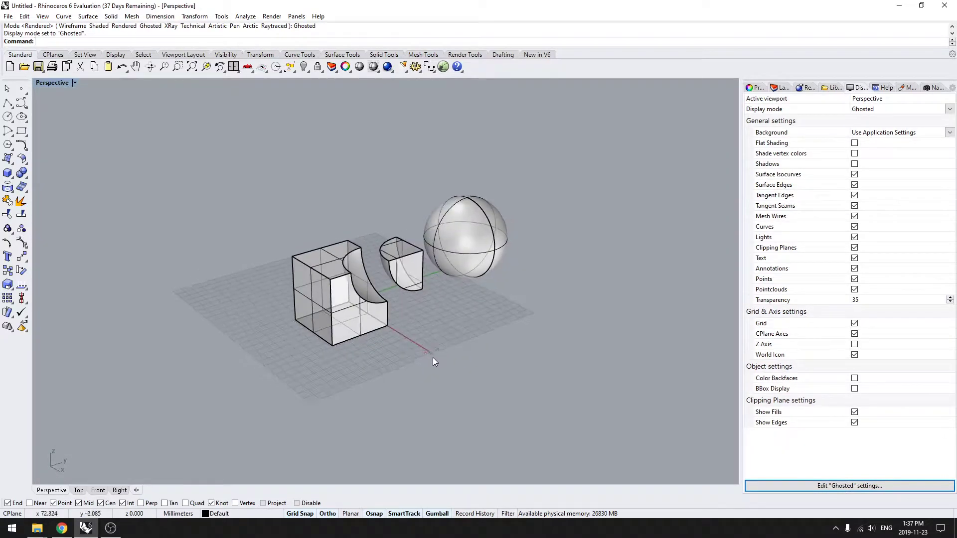
{"action": "key", "text": "ctrl+alt+w"}
Reopen the Rhino options, examine how the keyboard shortcuts' SetDisplayMode macros are written, and cancel the dialog
{"action": "type", "text": "Options"}
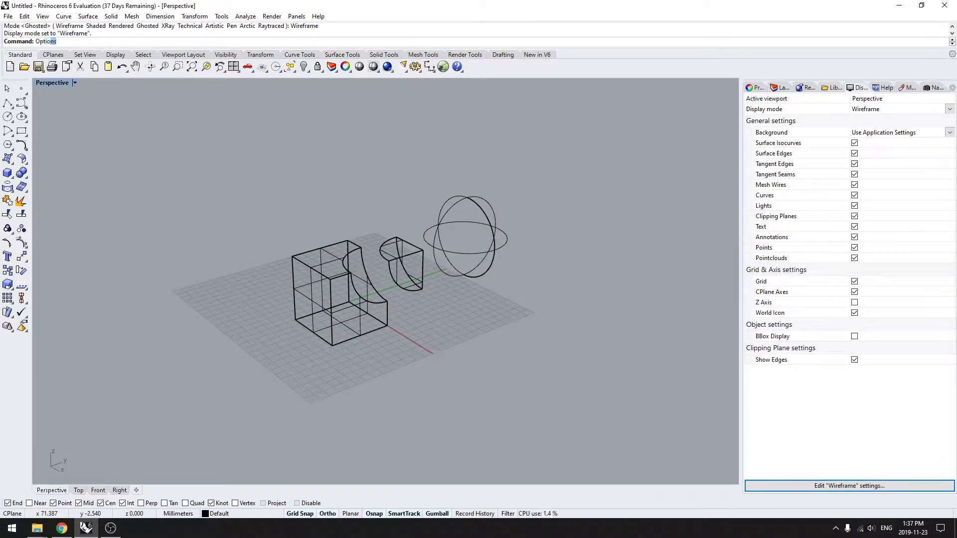
{"action": "key", "text": "Return"}
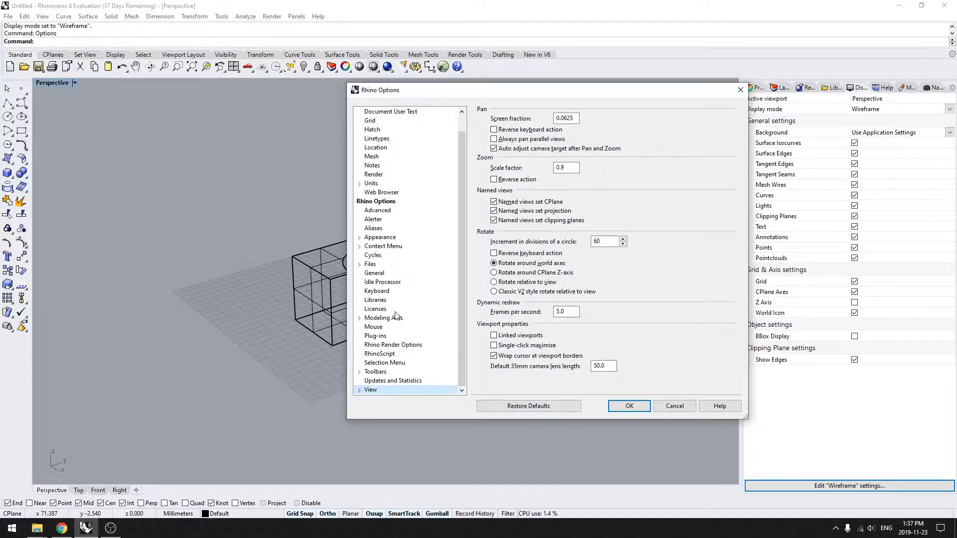
{"action": "left_click", "coordinate": [392, 292]}
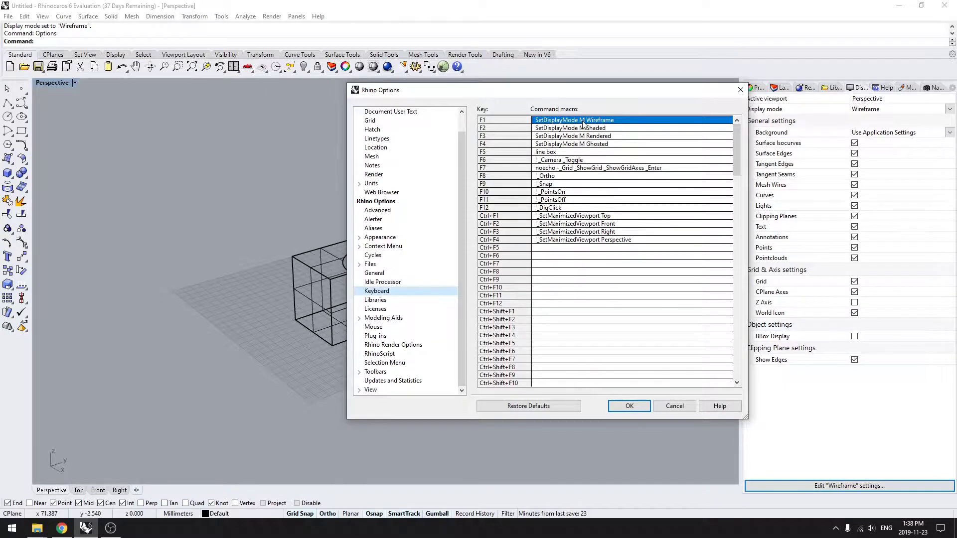
{"action": "left_click", "coordinate": [675, 406]}
Set the Perspective viewport to Shaded, and run the SetDisplayMode command with its Mode option to change it to Rendered
{"action": "mouse_move", "coordinate": [485, 380]}
{"action": "right_mouse_down"}
{"action": "mouse_move", "coordinate": [500, 361]}
{"action": "mouse_move", "coordinate": [473, 370]}
{"action": "right_mouse_up"}
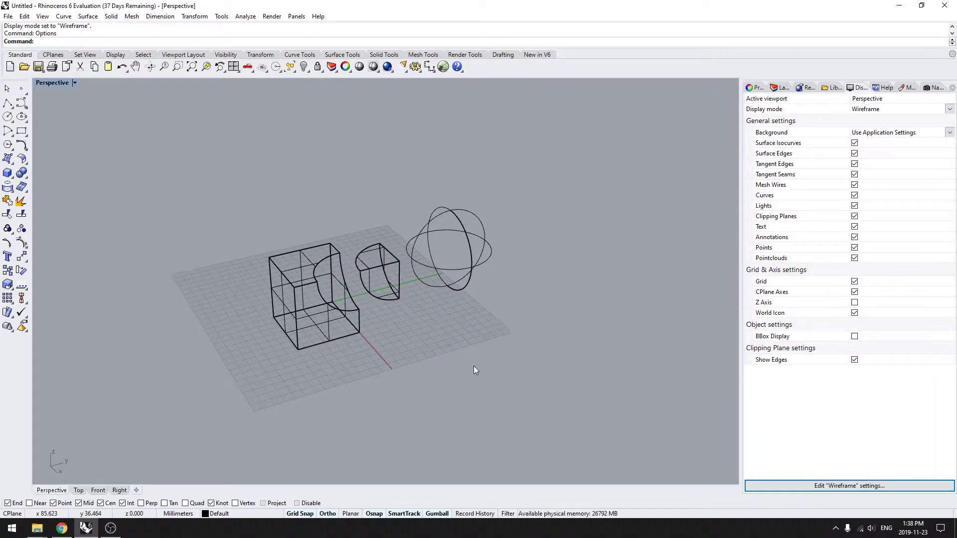
{"action": "key", "text": "ctrl+alt+s"}
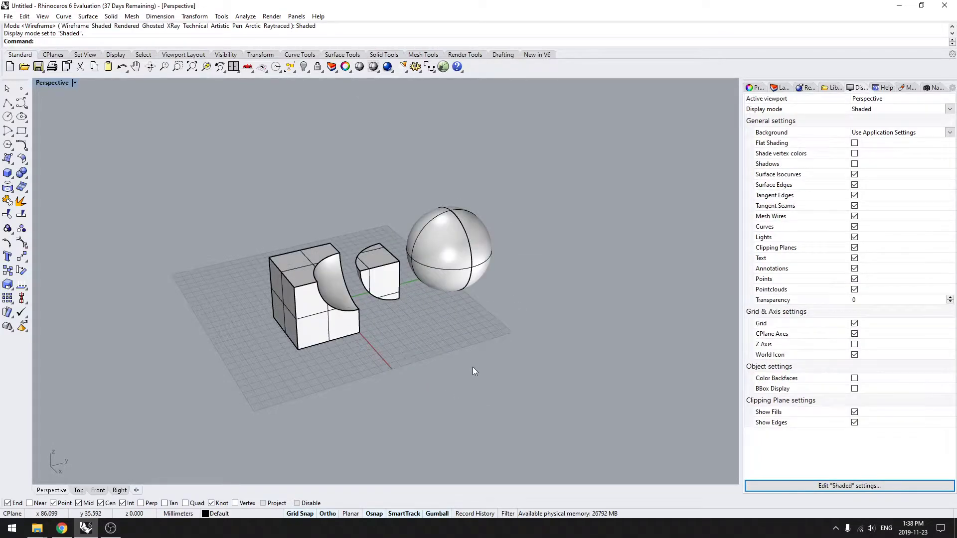
{"action": "type", "text": "SetDisplayMode"}
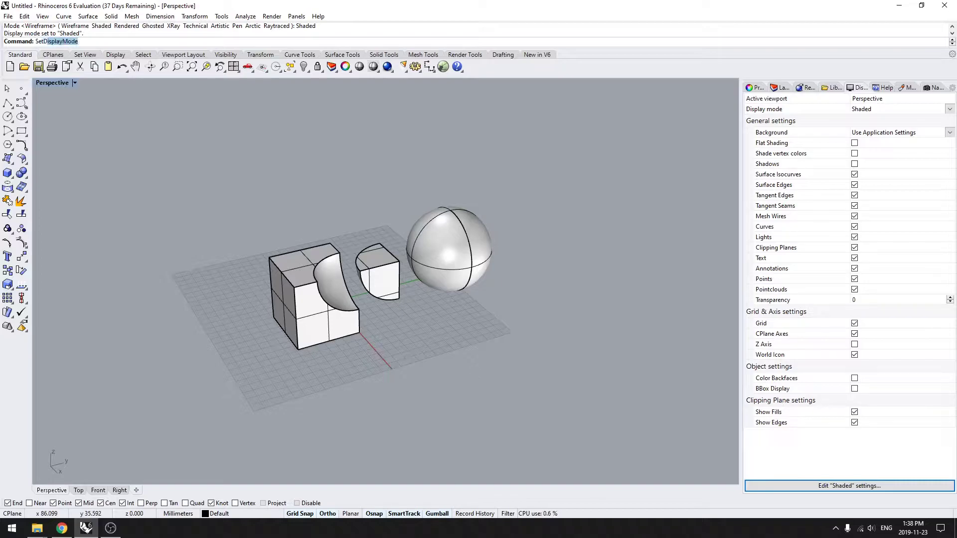
{"action": "key", "text": "Return"}
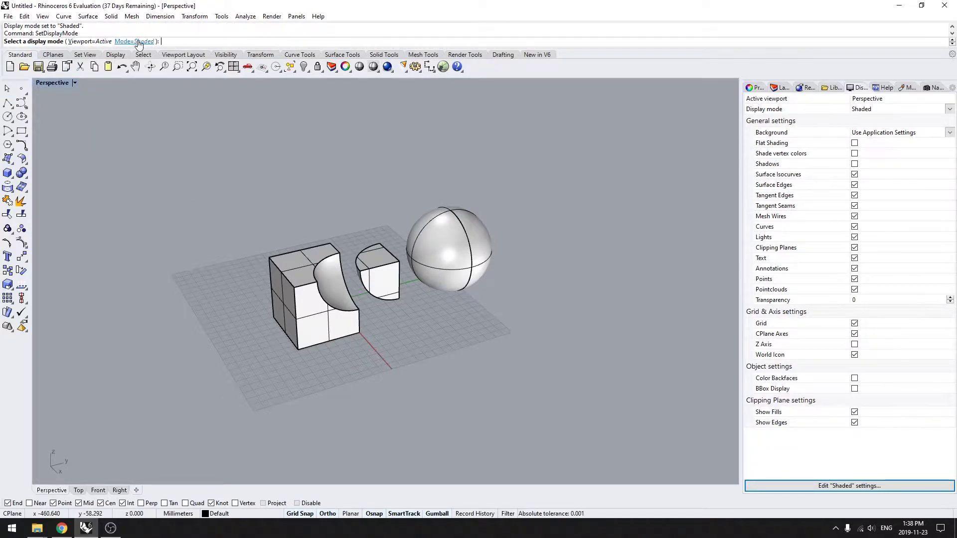
{"action": "type", "text": "m"}
{"action": "key", "text": "Return"}
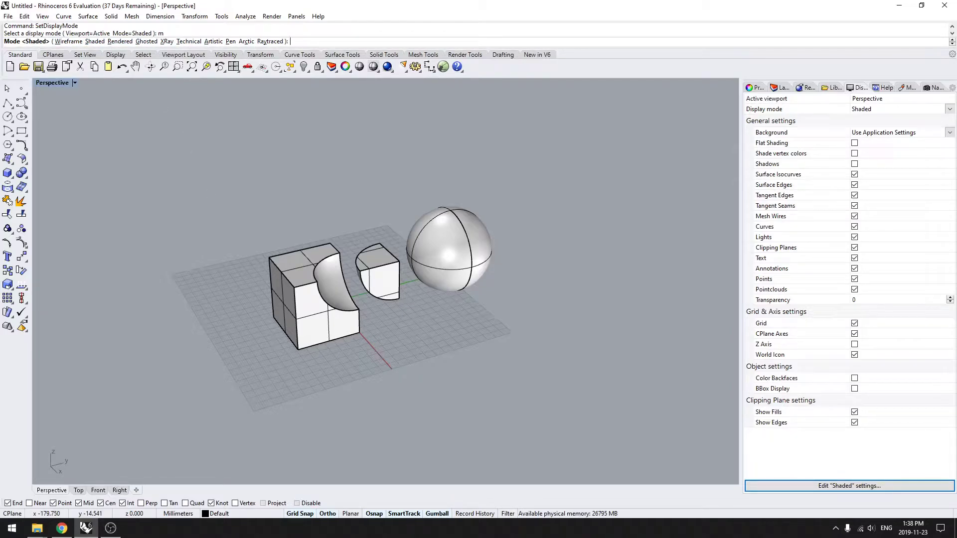
{"action": "key", "text": "Return"}
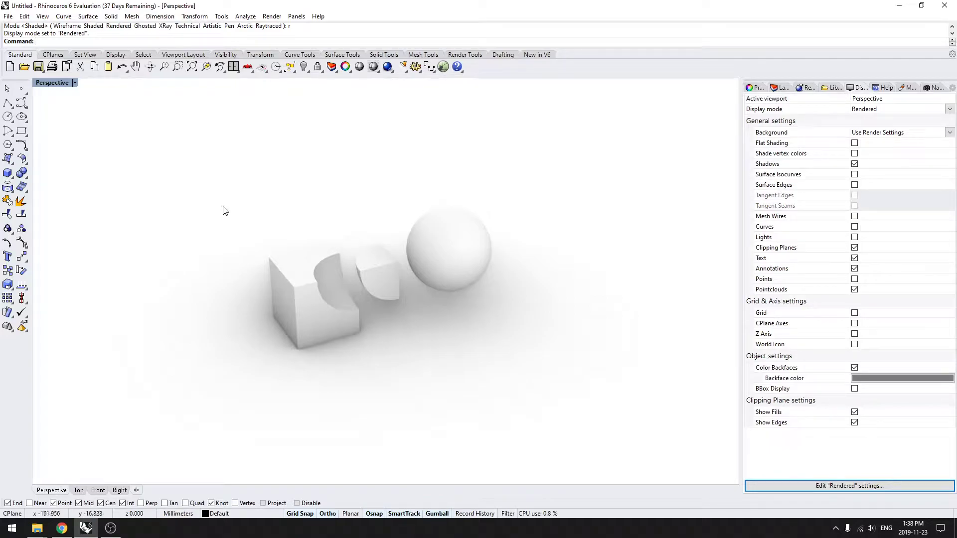
Compare the solids in the Wireframe, Shaded, Rendered and Ghosted display modes, finishing in Shaded
{"action": "mouse_move", "coordinate": [209, 228]}
{"action": "right_mouse_down"}
{"action": "mouse_move", "coordinate": [294, 222]}
{"action": "mouse_move", "coordinate": [265, 222]}
{"action": "mouse_move", "coordinate": [364, 241]}
{"action": "right_mouse_up"}
{"action": "key", "text": "ctrl+alt+w"}
{"action": "key", "text": "ctrl+alt+s"}
{"action": "key", "text": "ctrl+alt+r"}
{"action": "key", "text": "ctrl+alt+g"}
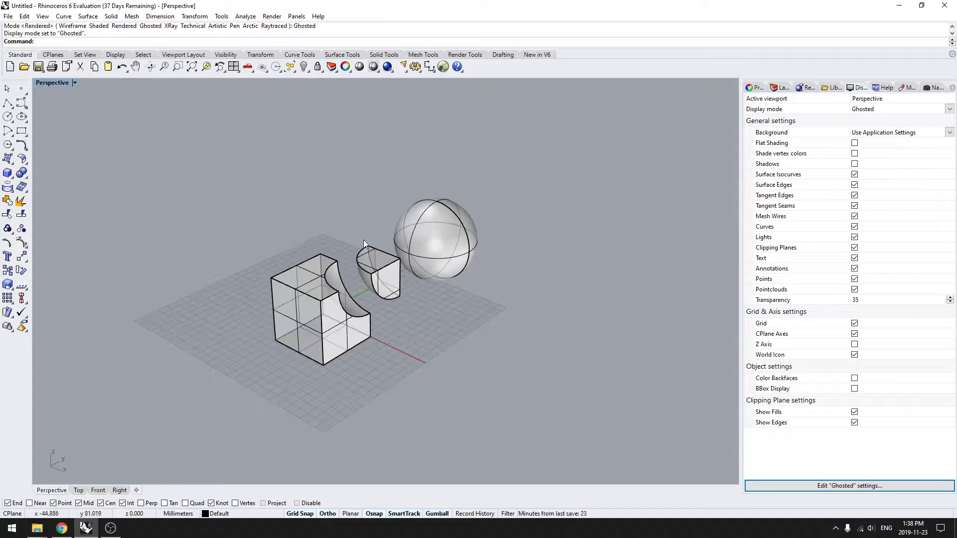
{"action": "key", "text": "ctrl+alt+s"}
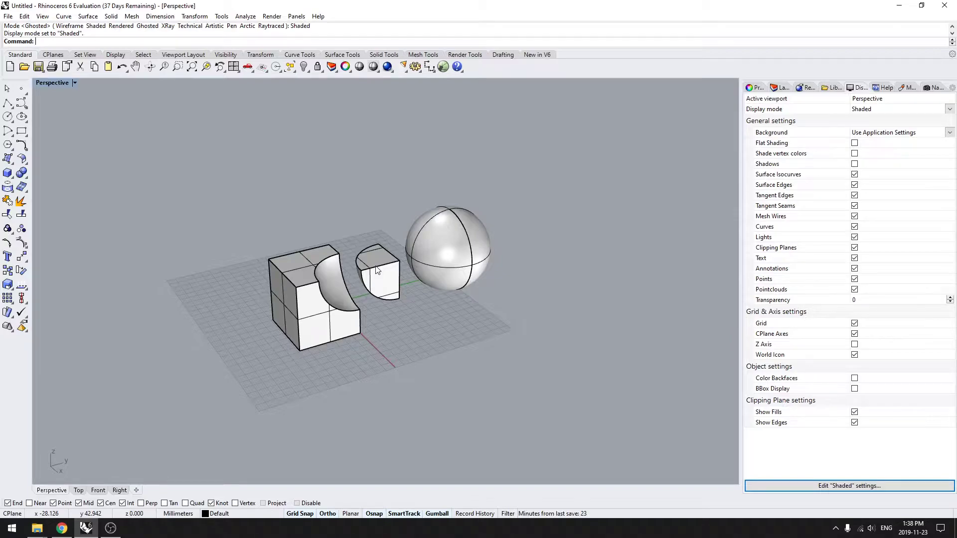
Review the full list of command aliases and their macros in the Rhino options, and close the dialog without changes
{"action": "type", "text": "Options"}
{"action": "key", "text": "Return"}
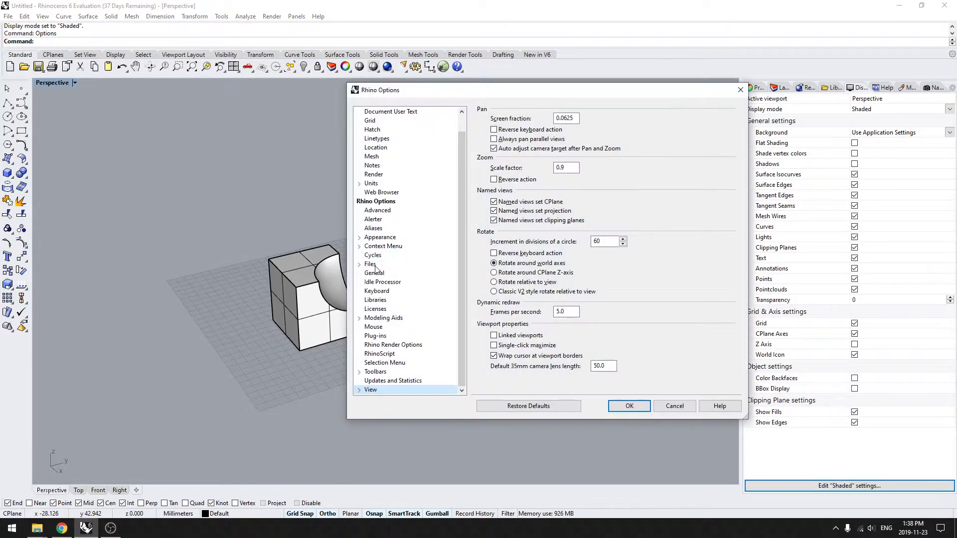
{"action": "left_click", "coordinate": [421, 228]}
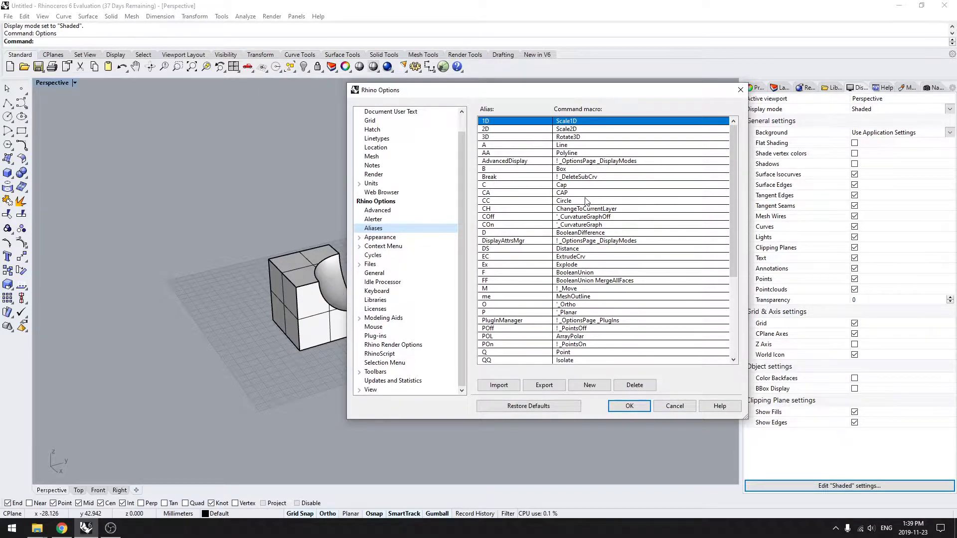
{"action": "scroll", "coordinate": [586, 201], "scroll_direction": "down", "scroll_amount": 5}
{"action": "scroll", "coordinate": [558, 232], "scroll_direction": "down", "scroll_amount": 1}
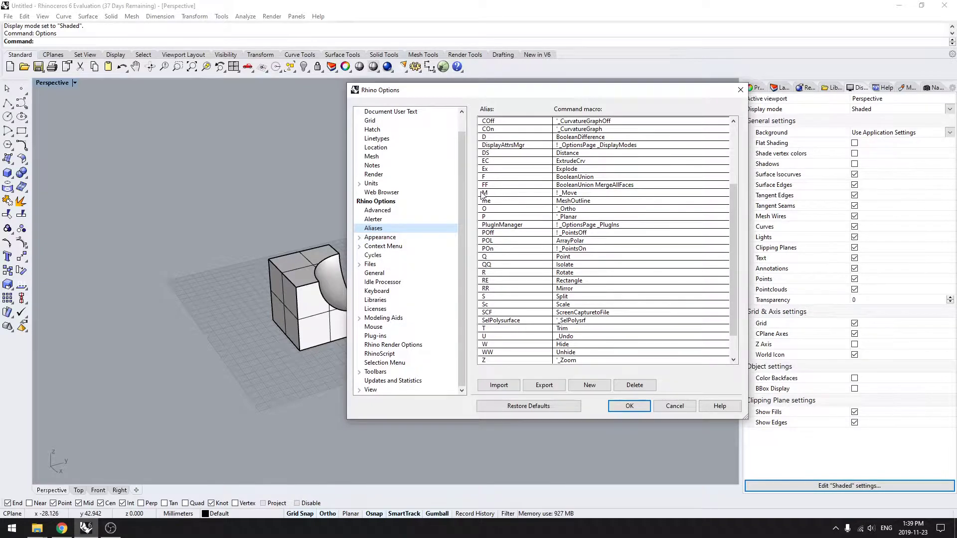
{"action": "left_click", "coordinate": [675, 406]}
{"action": "scroll", "coordinate": [423, 322], "scroll_direction": "down", "scroll_amount": 2}
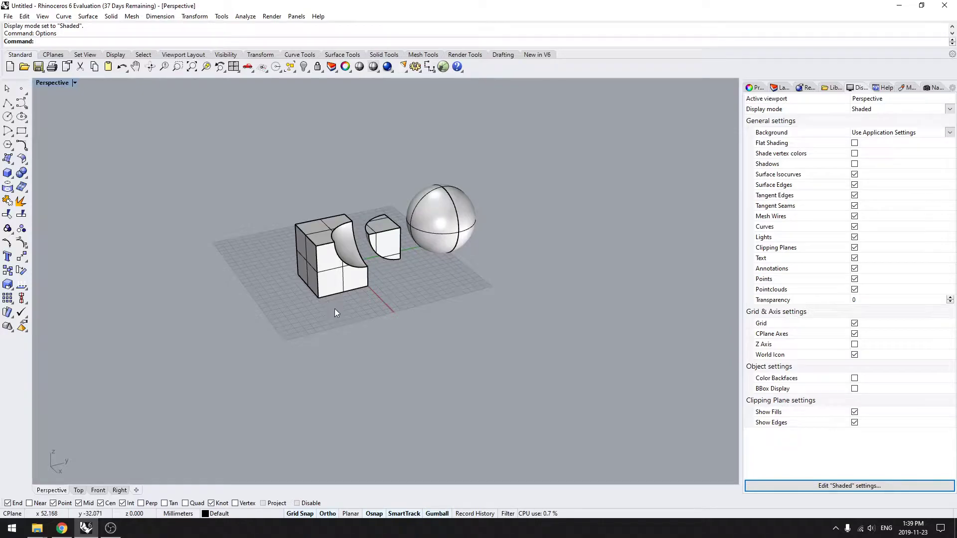
Start a line beside the cut box and interrupt it before its end point with the M alias for Move
{"action": "right_click_drag", "start_coordinate": [336, 306], "coordinate": [364, 346], "text": "shift"}
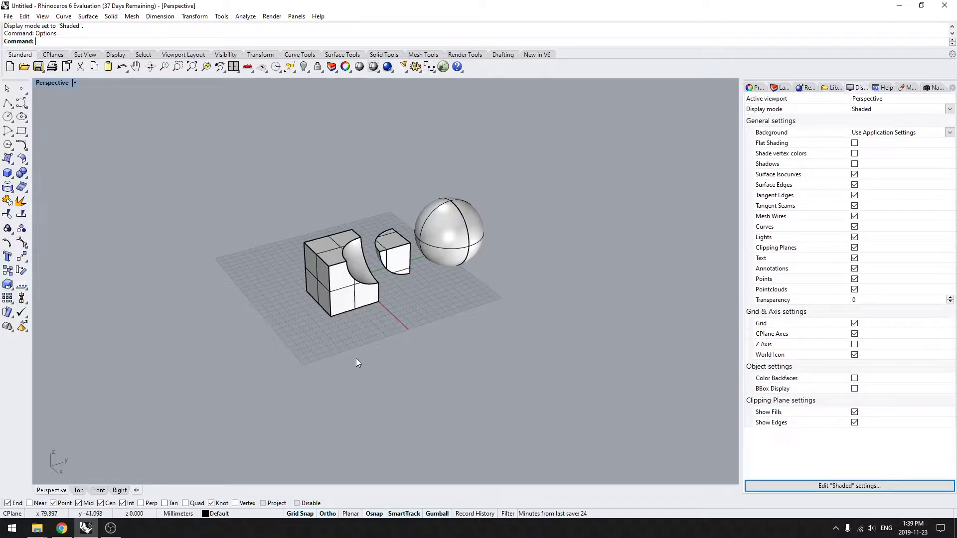
{"action": "right_click_drag", "start_coordinate": [357, 359], "coordinate": [351, 372], "text": "shift"}
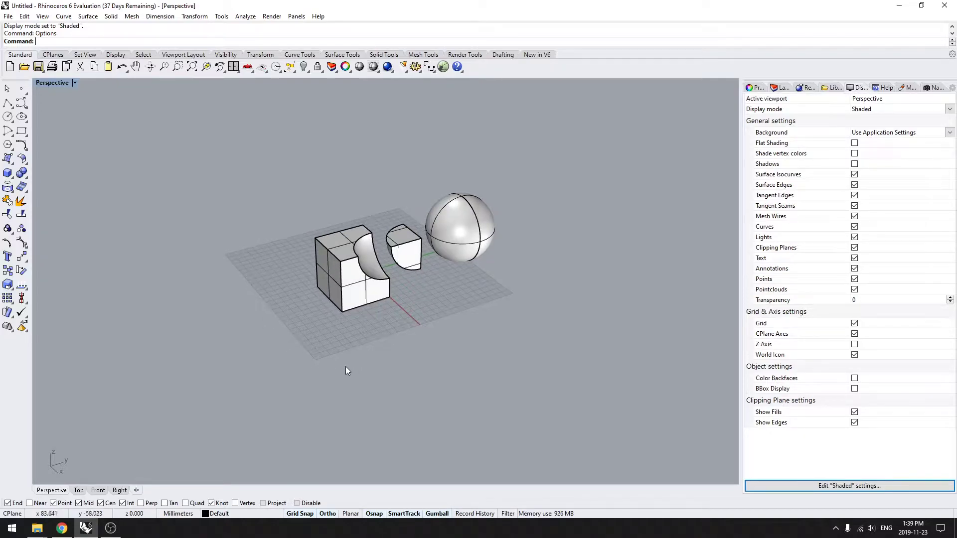
{"action": "type", "text": "line"}
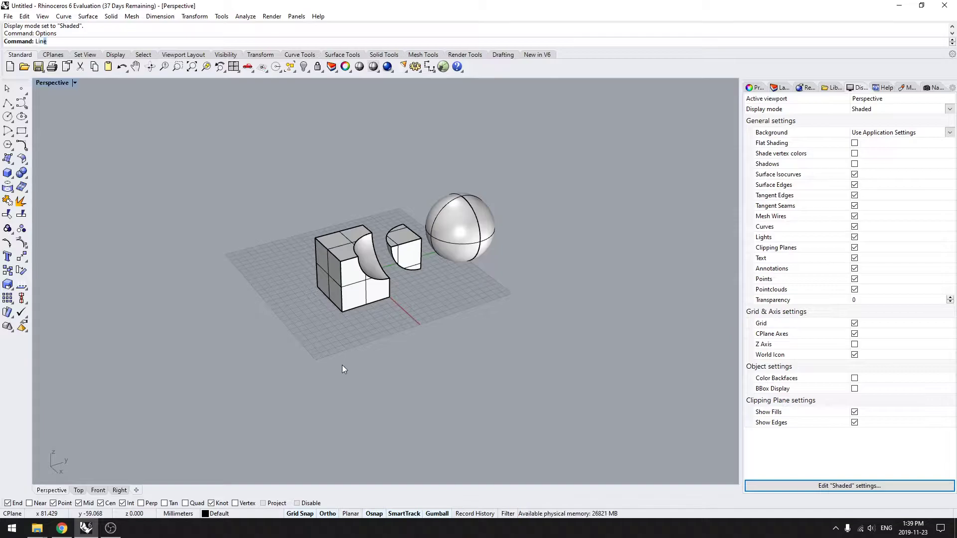
{"action": "key", "text": "Return"}
{"action": "left_click", "coordinate": [288, 345]}
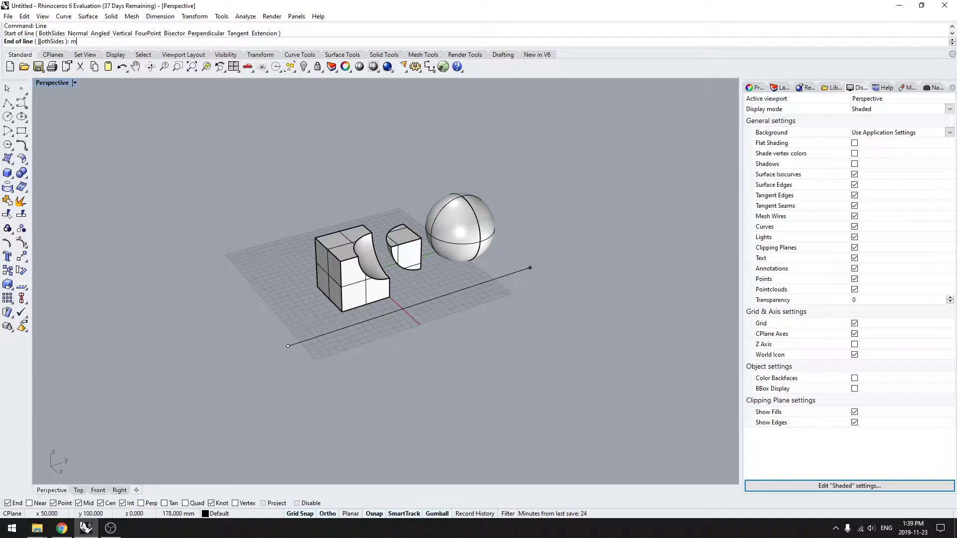
{"action": "key", "text": "Return"}
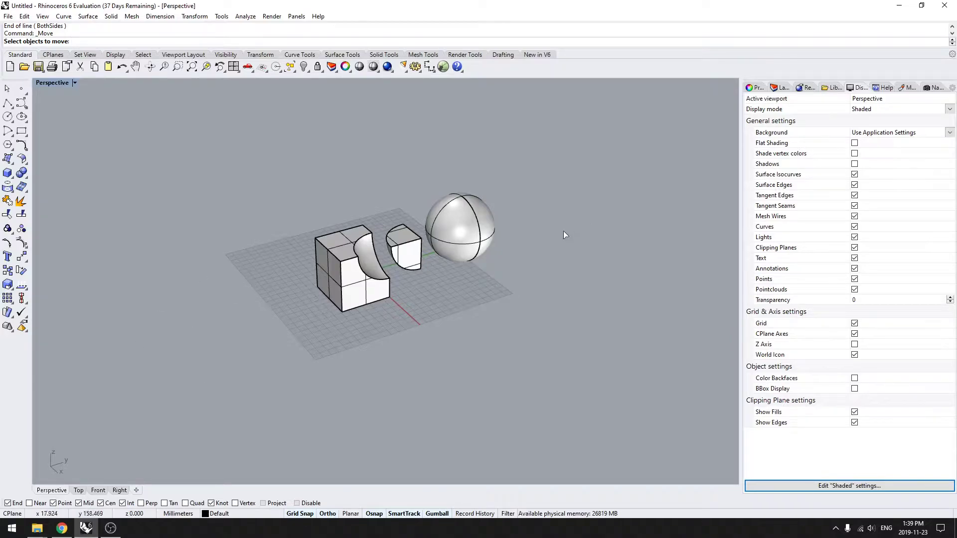
Move the sphere off the grid, trying the B alias while selecting it, and undo the move
{"action": "left_click", "coordinate": [485, 235]}
{"action": "type", "text": "b"}
{"action": "key", "text": "Return"}
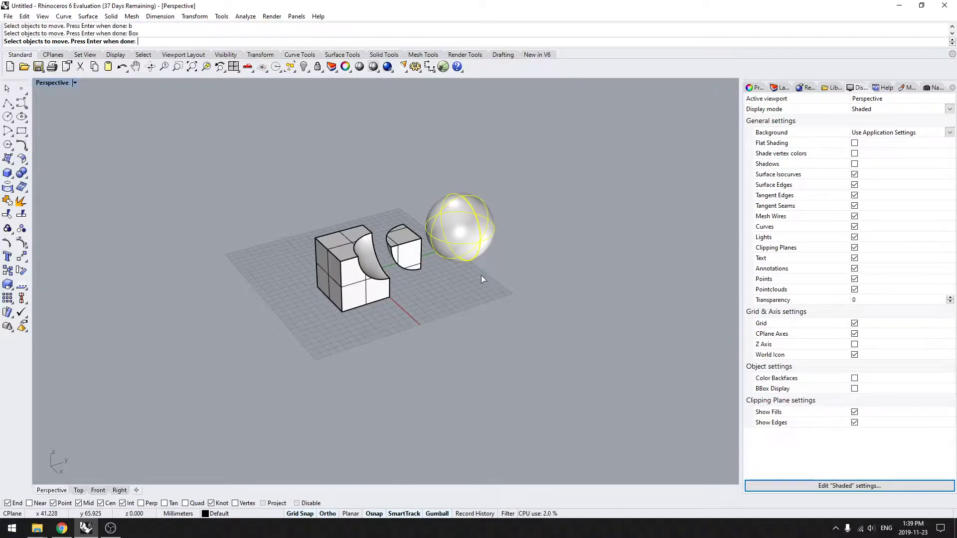
{"action": "left_click", "coordinate": [483, 276]}
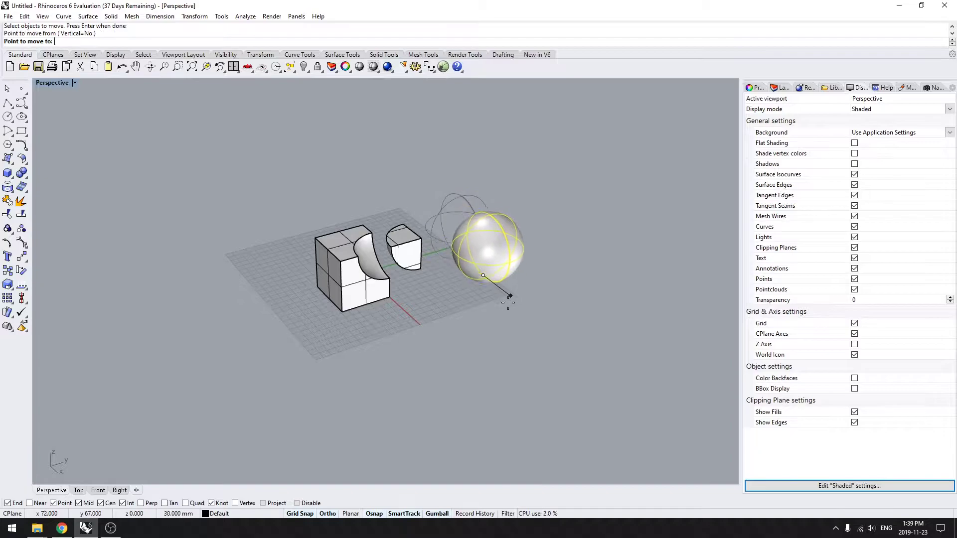
{"action": "left_click", "coordinate": [557, 321]}
{"action": "right_click_drag", "start_coordinate": [554, 376], "coordinate": [513, 354], "text": "shift"}
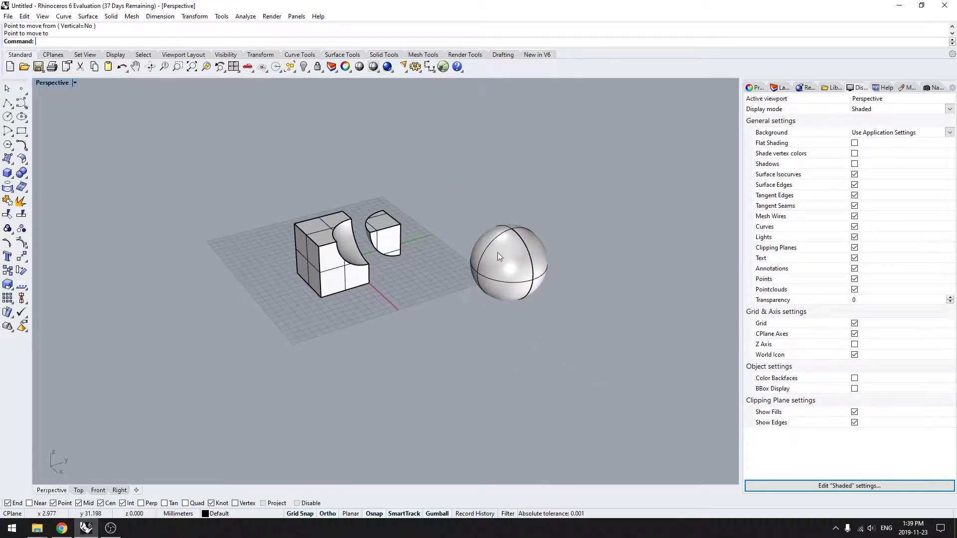
{"action": "key", "text": "ctrl+z"}
{"action": "left_click", "coordinate": [499, 328]}
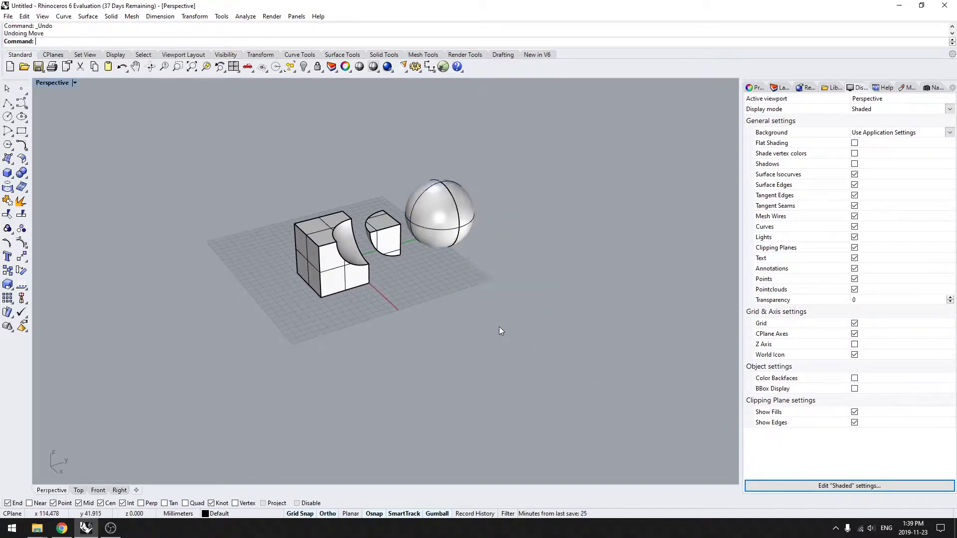
Examine the keyboard shortcut macros and the alias list, including the Zoom aliases, in the Rhino options, and close the dialog
{"action": "type", "text": "Options"}
{"action": "key", "text": "Return"}
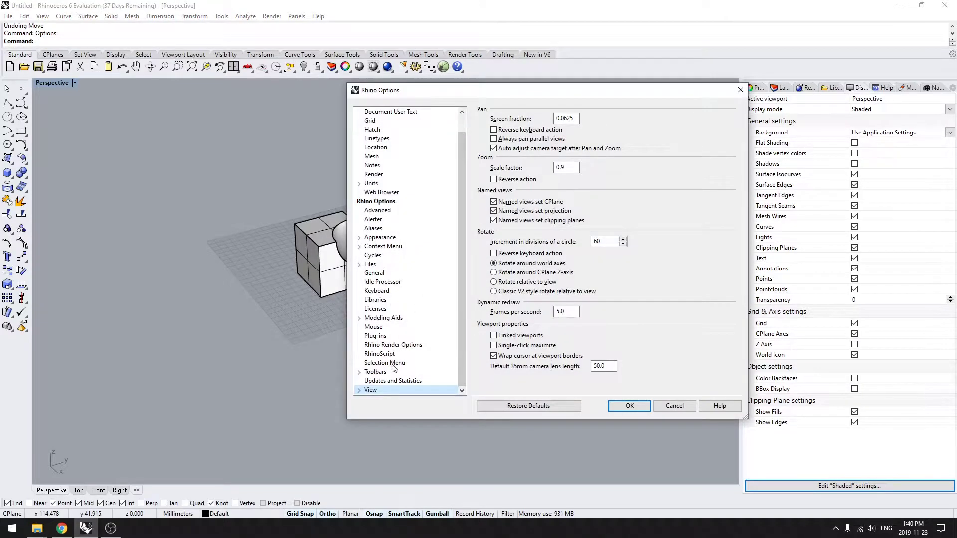
{"action": "left_click", "coordinate": [398, 293]}
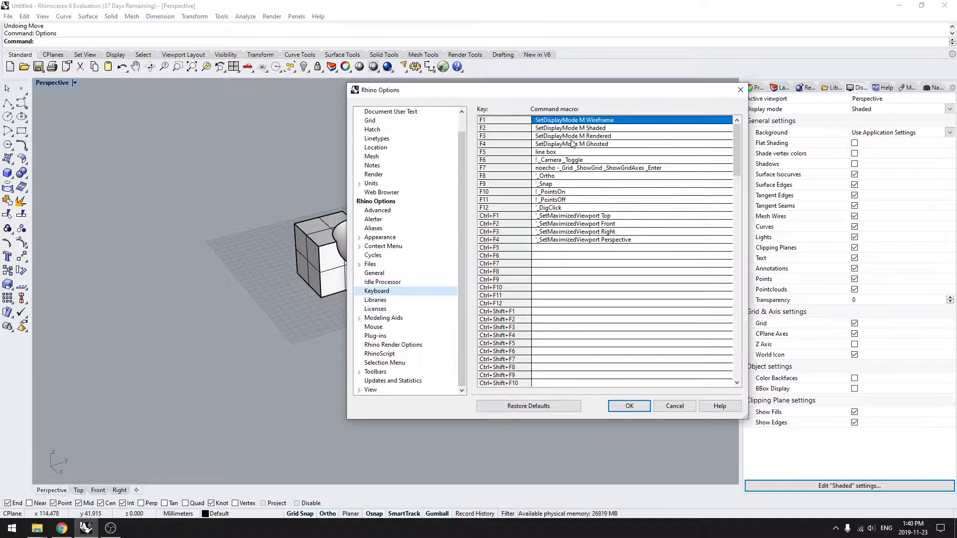
{"action": "left_click", "coordinate": [390, 230]}
{"action": "scroll", "coordinate": [573, 179], "scroll_direction": "down", "scroll_amount": 5}
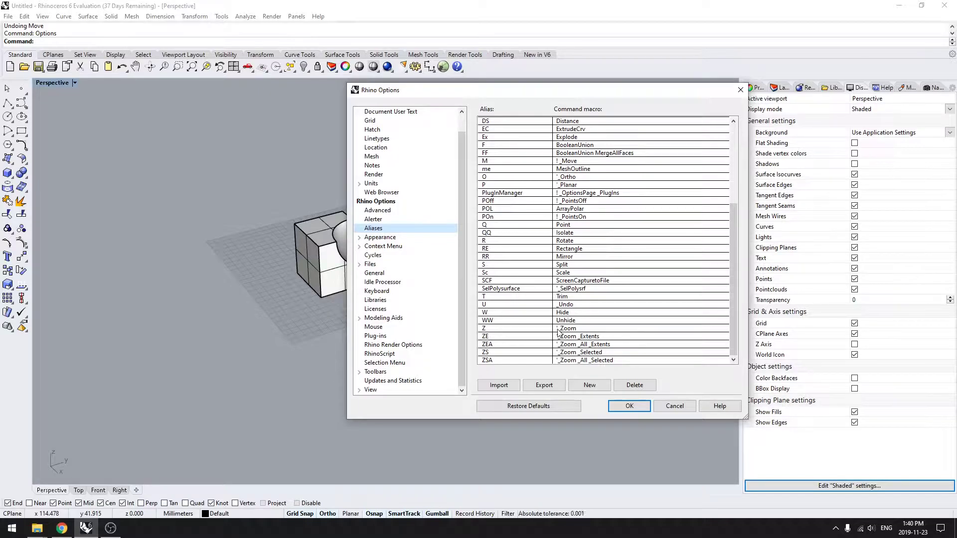
{"action": "left_click", "coordinate": [624, 410]}
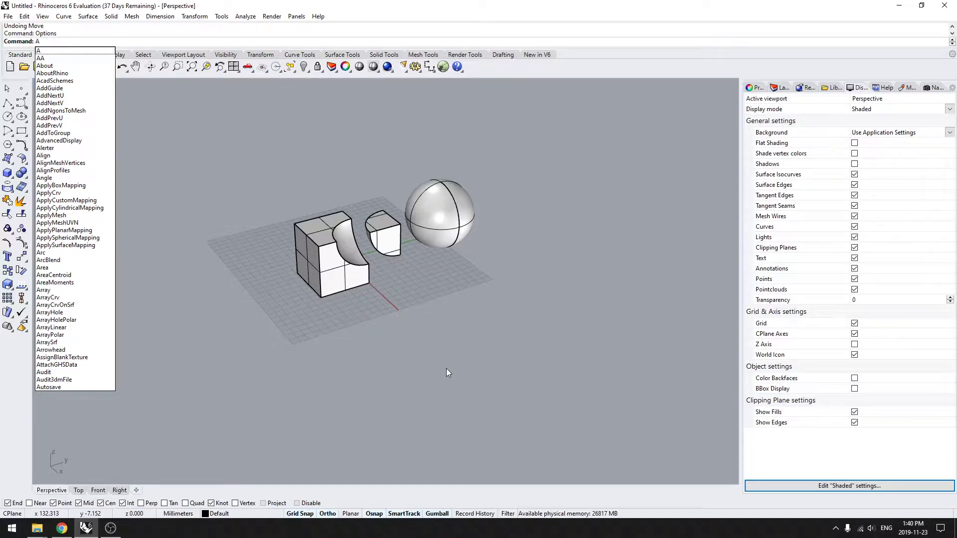
Draw a line about 180 mm long in front of the solids with the A alias, using Z for a window zoom before placing its end
{"action": "key", "text": "Return"}
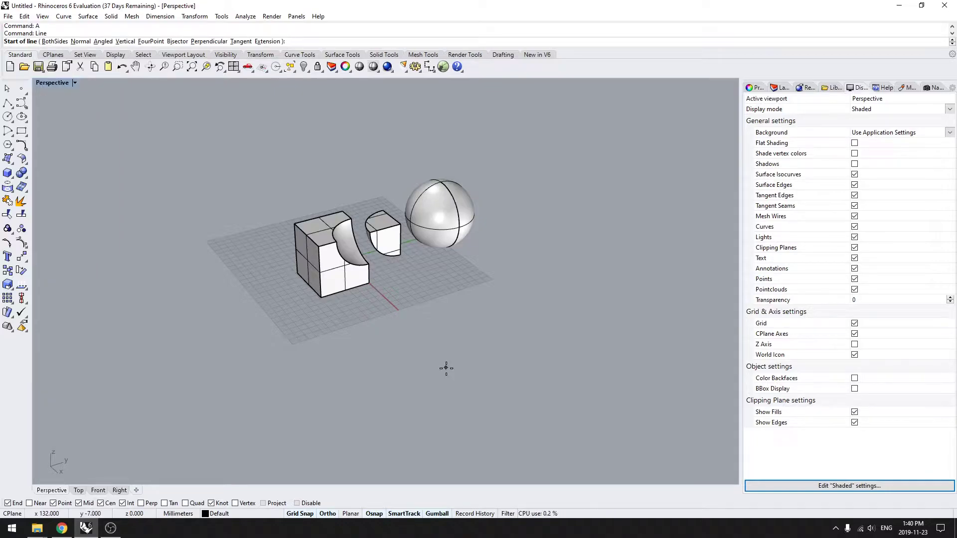
{"action": "left_click", "coordinate": [290, 326]}
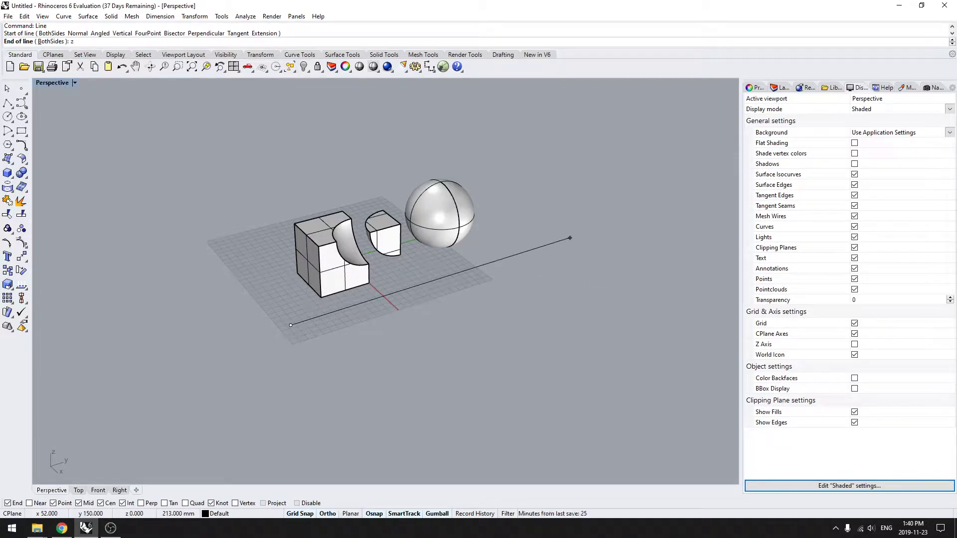
{"action": "type", "text": "z"}
{"action": "key", "text": "Return"}
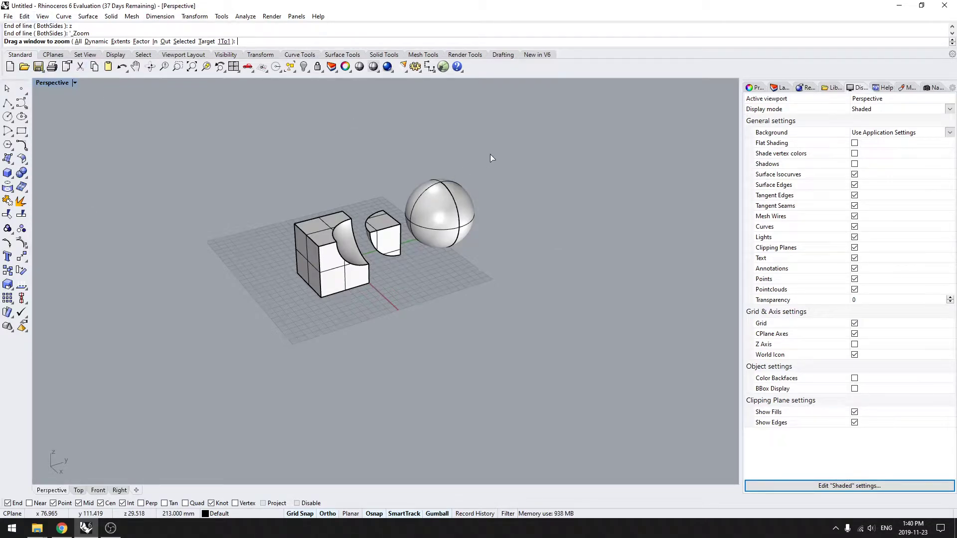
{"action": "left_click_drag", "start_coordinate": [471, 160], "coordinate": [302, 293]}
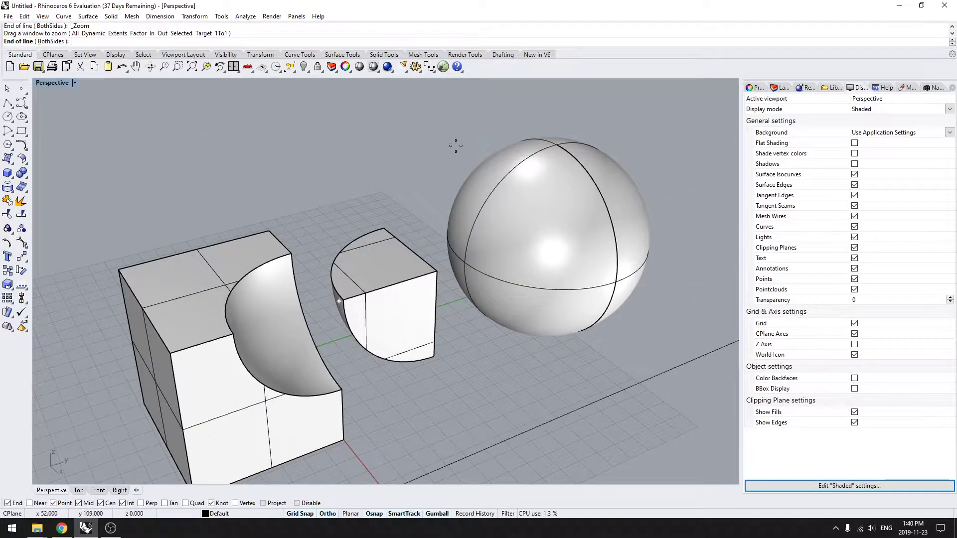
{"action": "scroll", "coordinate": [466, 311], "scroll_direction": "down", "scroll_amount": 5}
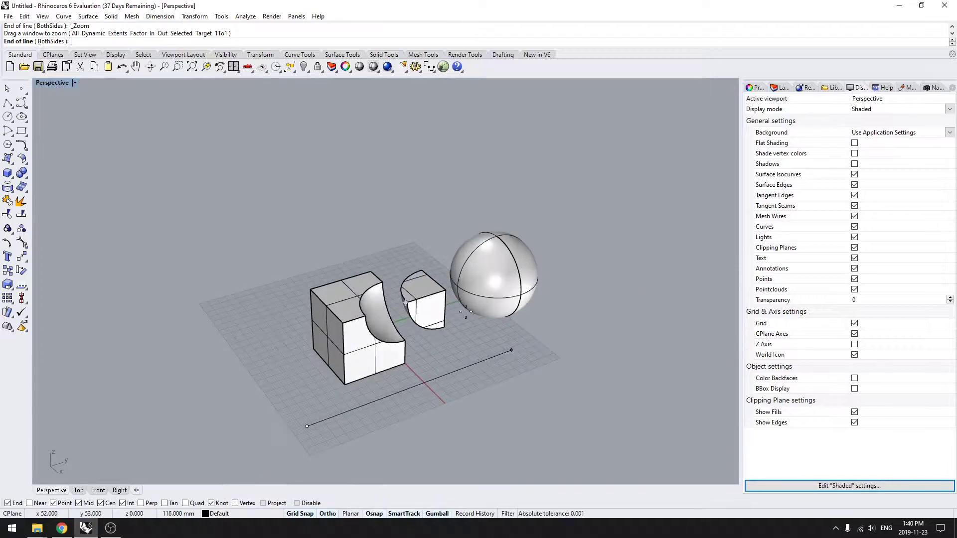
{"action": "right_click_drag", "start_coordinate": [490, 331], "coordinate": [388, 295], "text": "shift"}
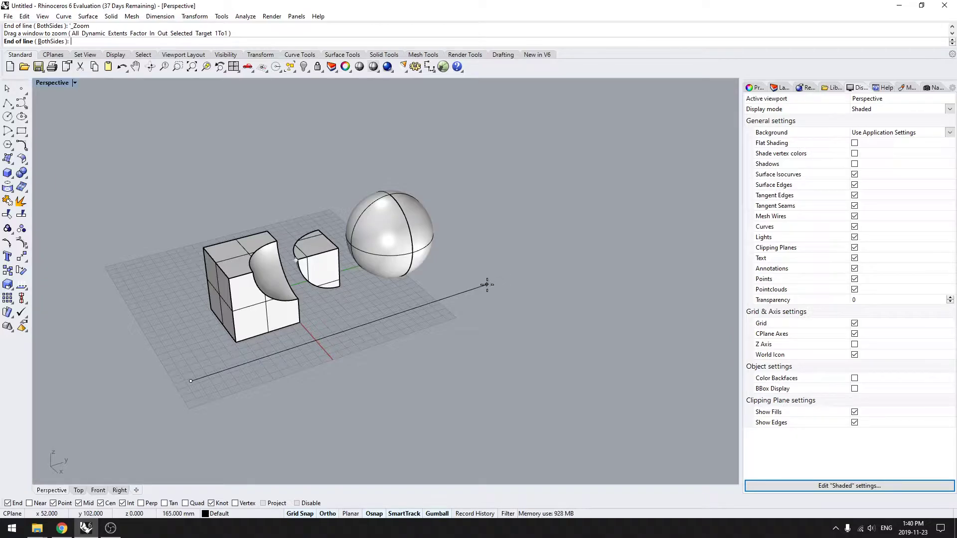
{"action": "left_click", "coordinate": [517, 275]}
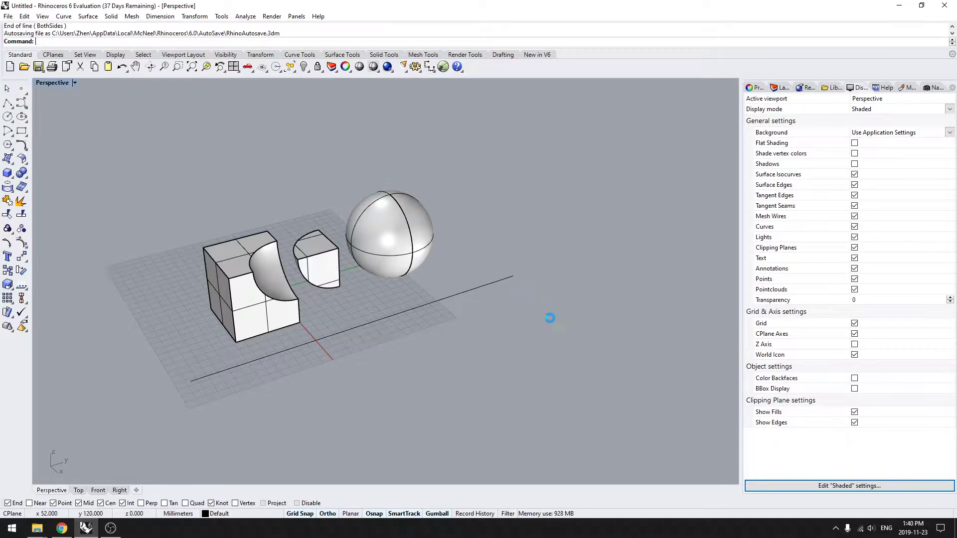
Reopen the Rhino options on the aliases and cancel the dialog after a brief look
{"action": "right_click_drag", "start_coordinate": [402, 353], "coordinate": [443, 341], "text": "shift"}
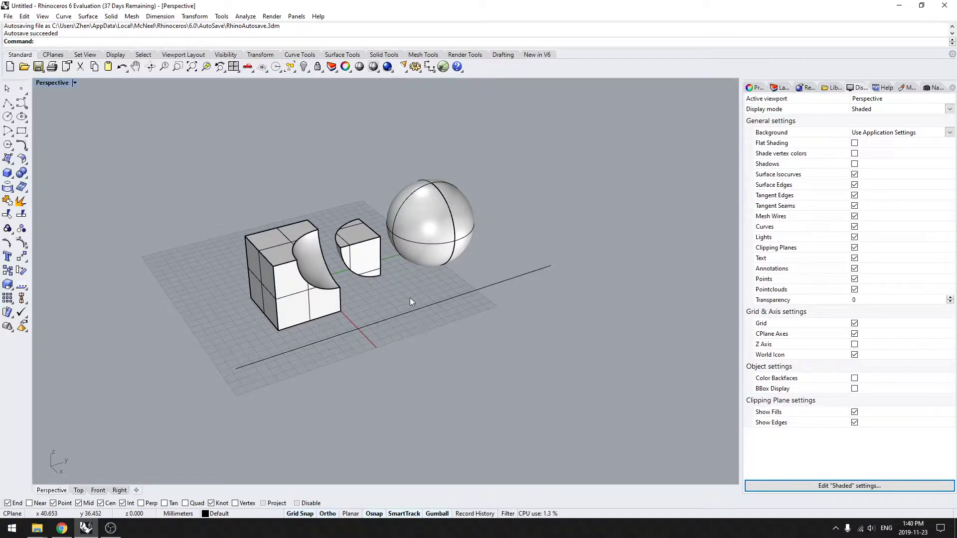
{"action": "type", "text": "Options"}
{"action": "key", "text": "Return"}
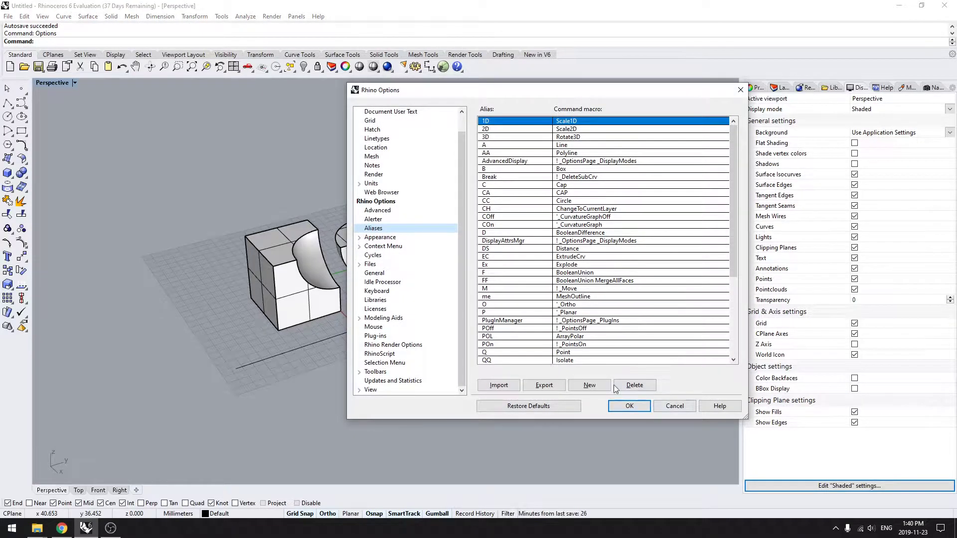
{"action": "left_click", "coordinate": [671, 407]}
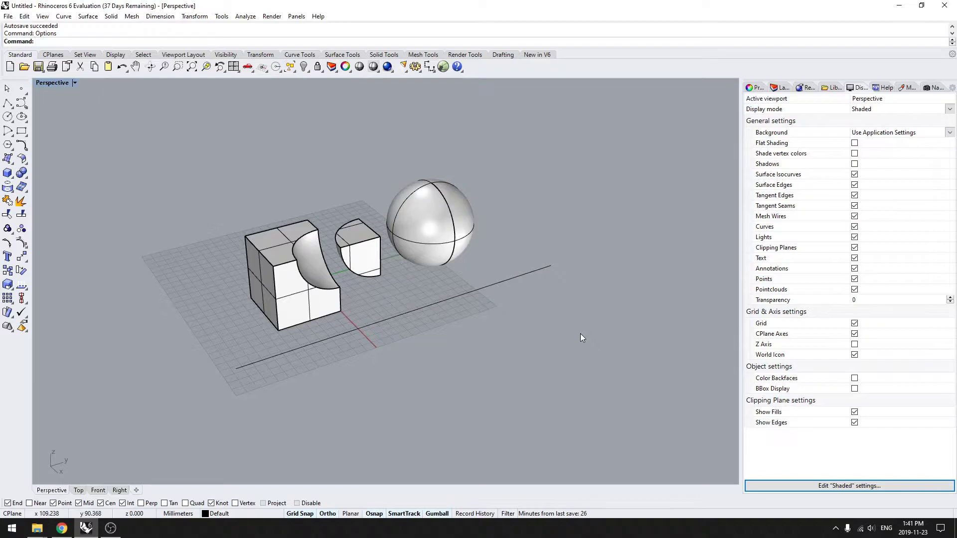
Open the Macro Editor to view its empty editing area and commands, and close it
{"action": "type", "text": "MacroEditor"}
{"action": "key", "text": "Return"}
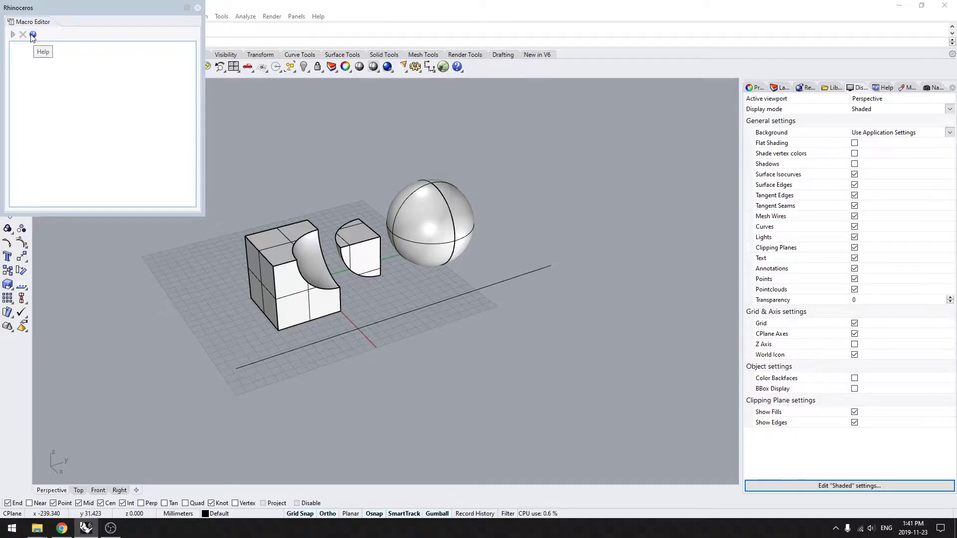
{"action": "left_click", "coordinate": [198, 9]}
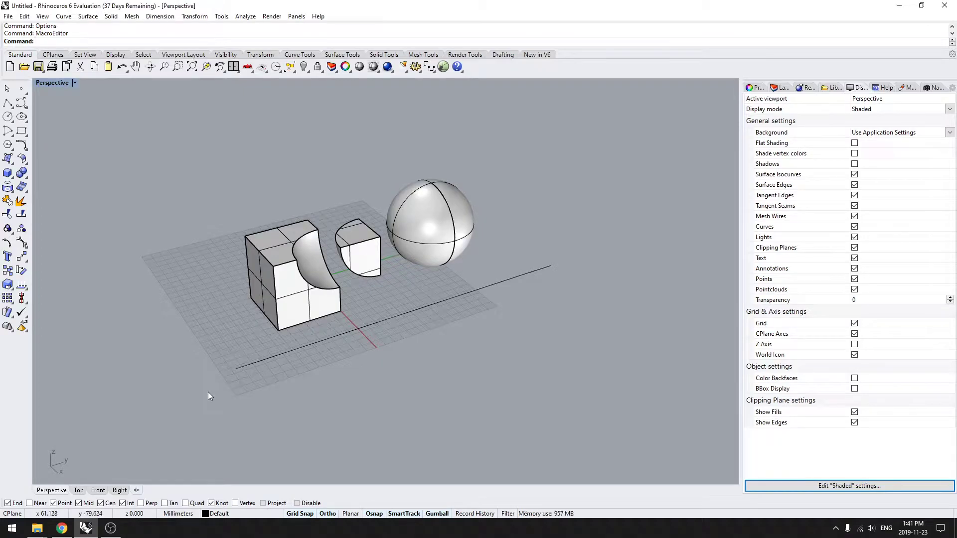
Examine the prefixes in alias macros such as ! _Move and '_Zoom in the Rhino options, and cancel the dialog
{"action": "type", "text": "Options"}
{"action": "key", "text": "Return"}
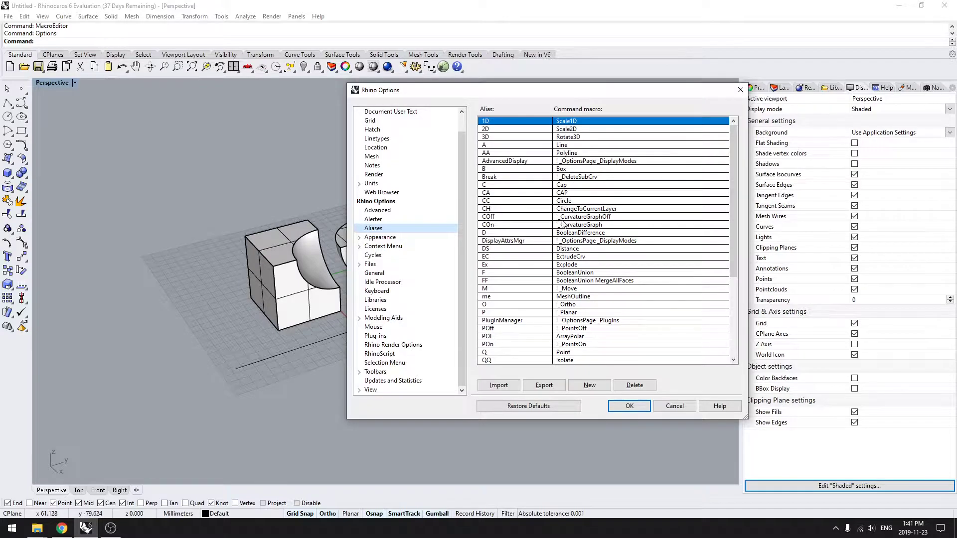
{"action": "scroll", "coordinate": [559, 172], "scroll_direction": "down", "scroll_amount": 5}
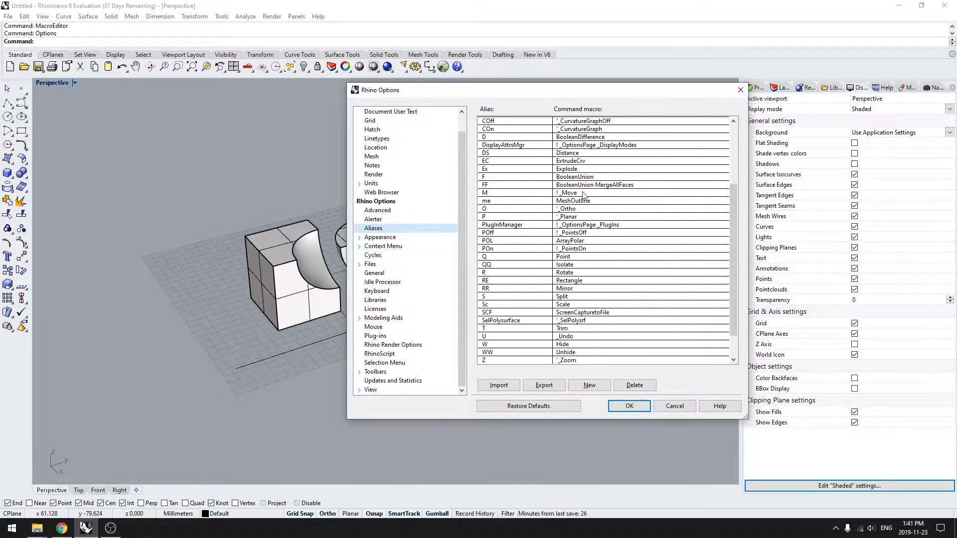
{"action": "scroll", "coordinate": [569, 209], "scroll_direction": "down", "scroll_amount": 1}
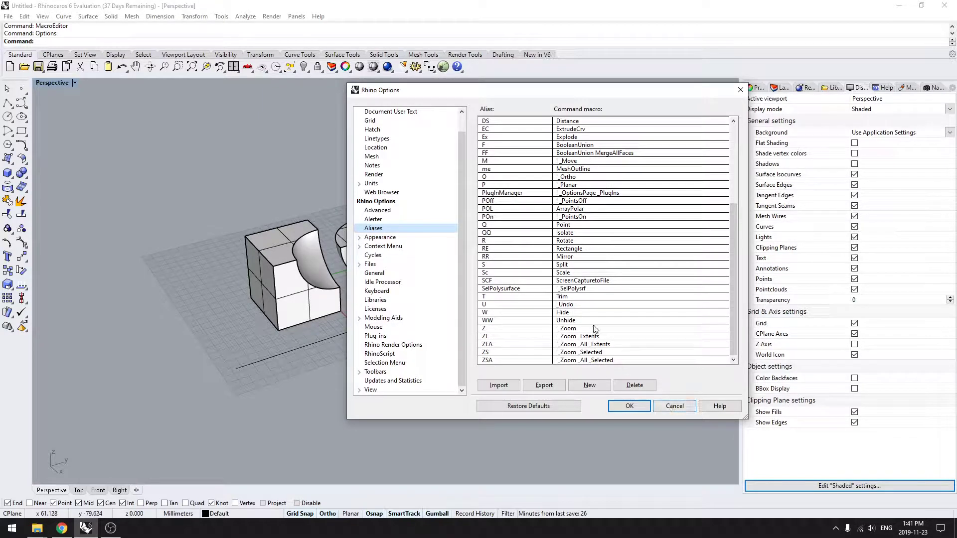
{"action": "left_click", "coordinate": [667, 408]}
Run the Move command once as _Move and once as plain Move, cancel both, and clear the line's selection
{"action": "type", "text": "Move"}
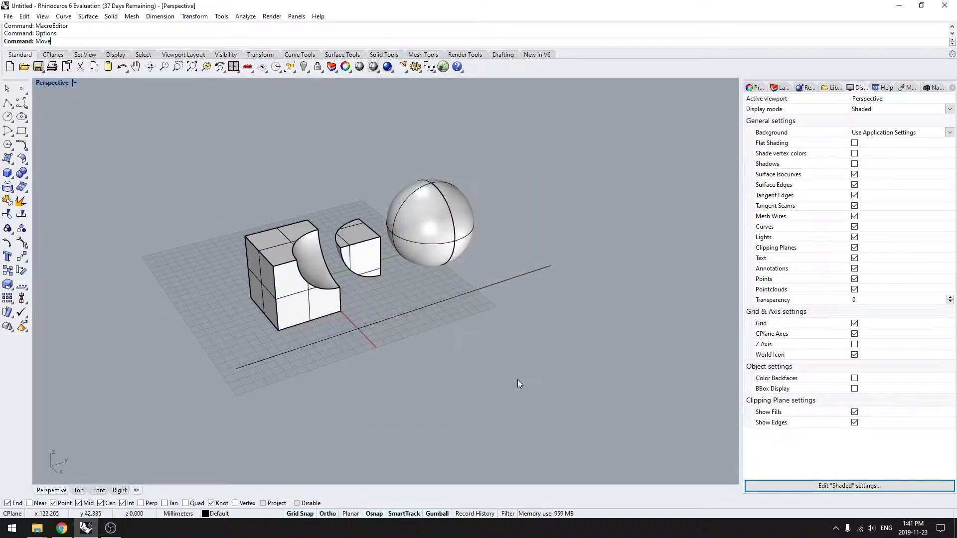
{"action": "key", "text": "BackSpace"}
{"action": "key", "text": "BackSpace"}
{"action": "key", "text": "BackSpace"}
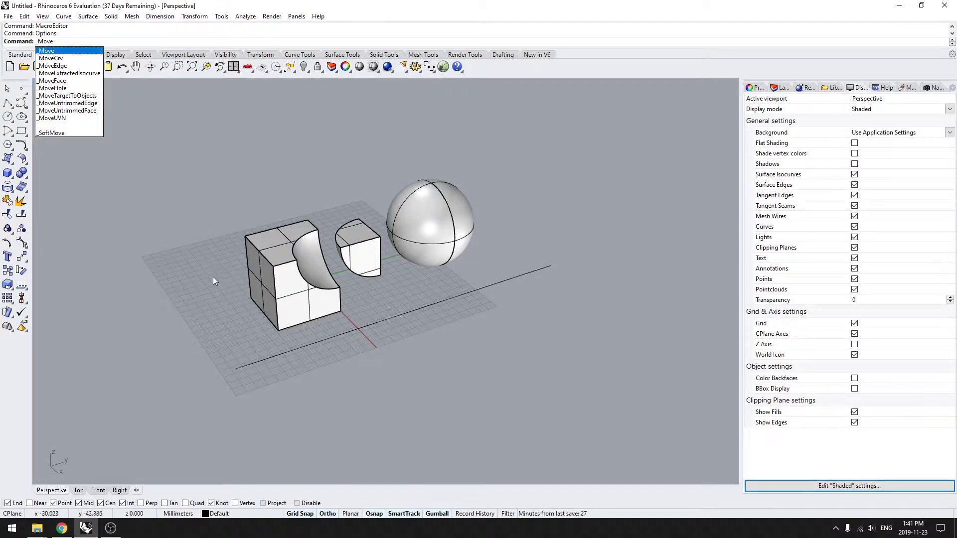
{"action": "key", "text": "Return"}
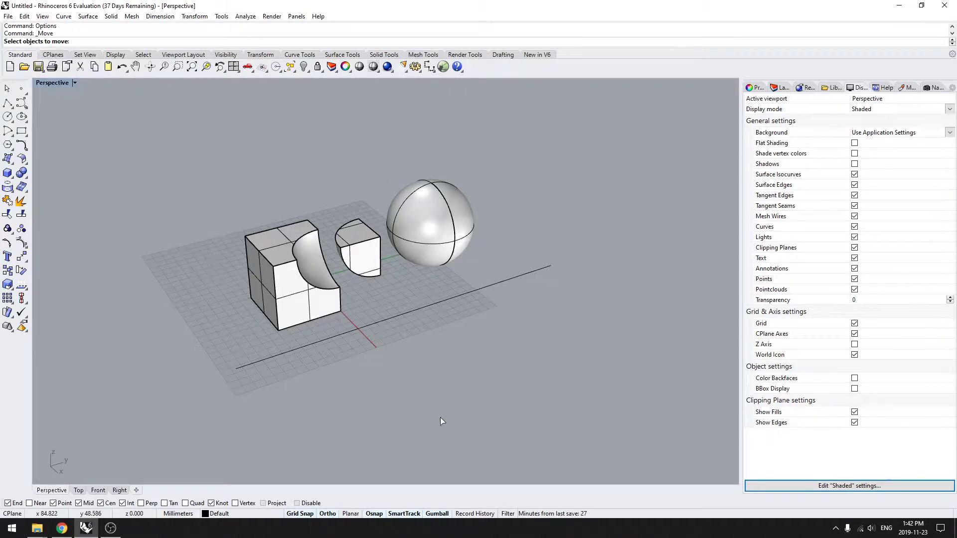
{"action": "key", "text": "Escape"}
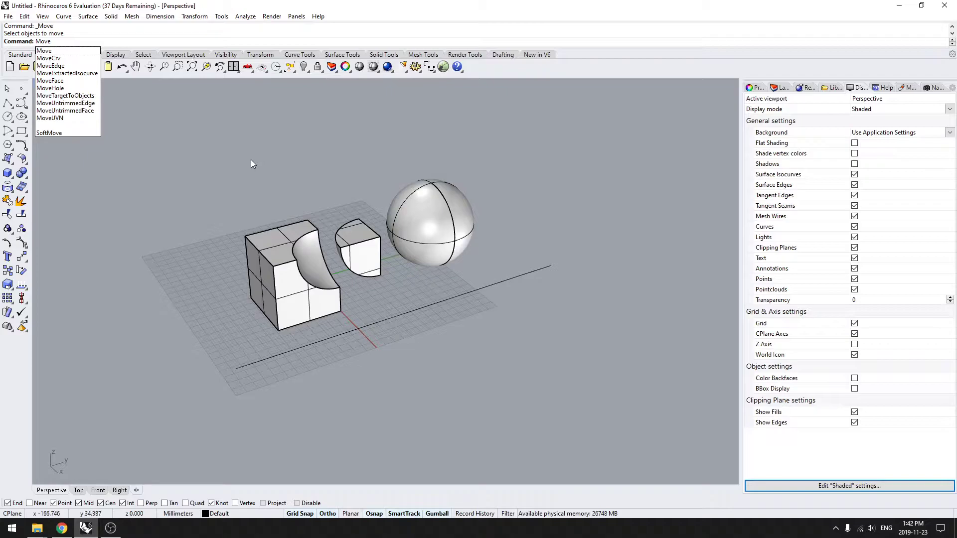
{"action": "left_click", "coordinate": [52, 52]}
{"action": "left_click", "coordinate": [407, 313]}
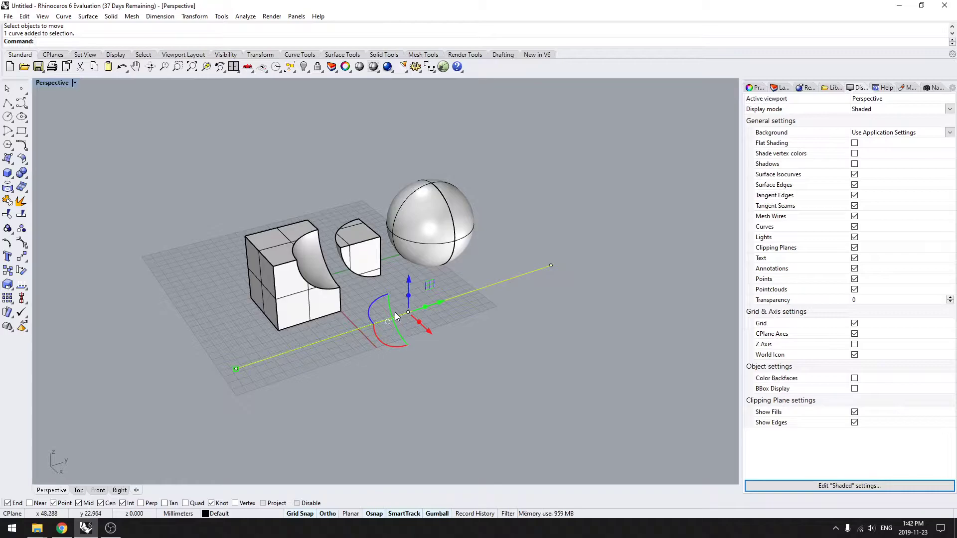
{"action": "left_click", "coordinate": [476, 334]}
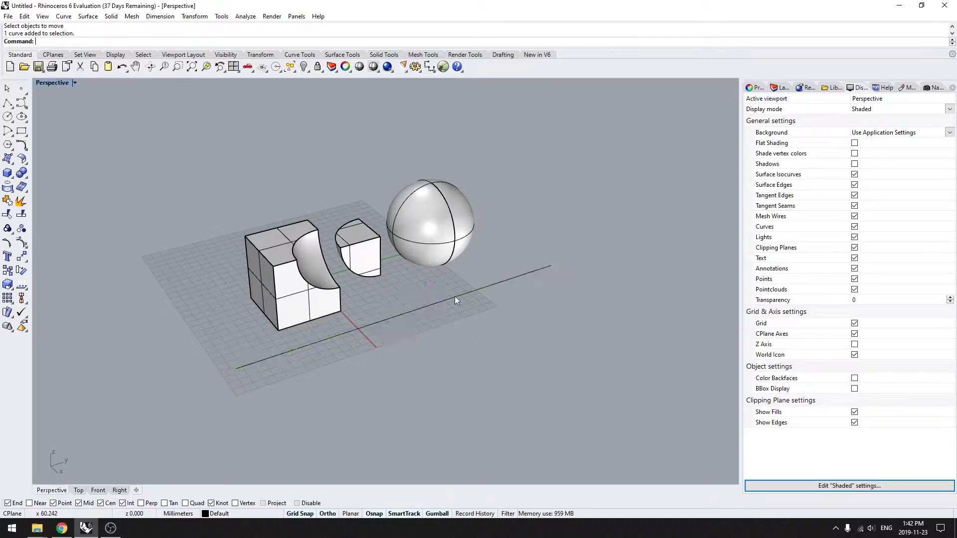
Delete the long line in front of the solids and select the sphere
{"action": "left_click", "coordinate": [418, 305]}
{"action": "key", "text": "Delete"}
{"action": "left_click", "coordinate": [394, 219]}
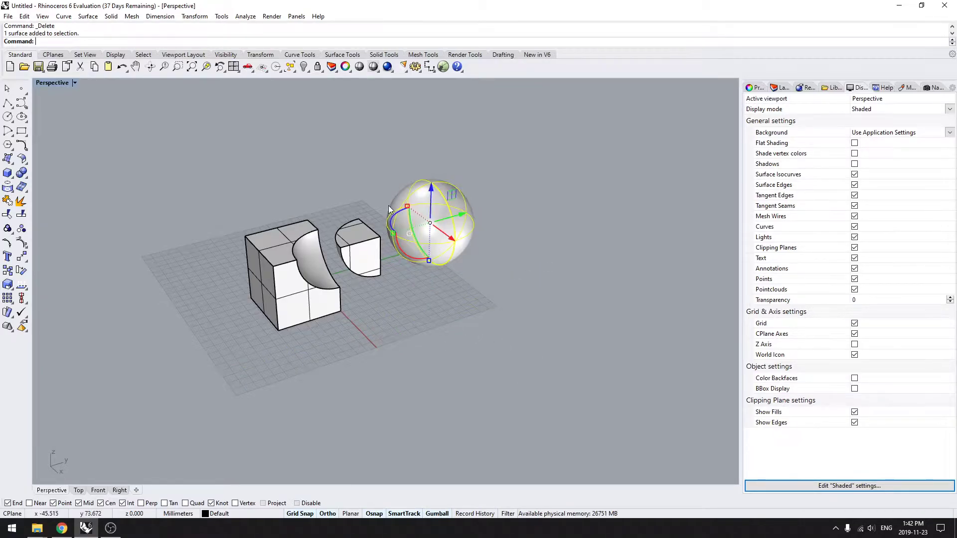
{"action": "scroll", "coordinate": [399, 202], "scroll_direction": "up", "scroll_amount": 3}
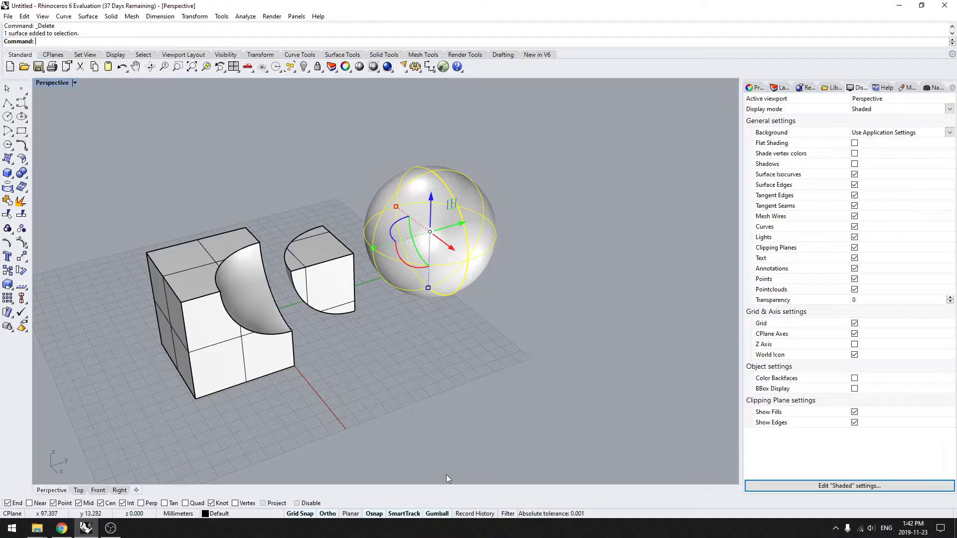
Toggle the Gumball off and on repeatedly for the selected sphere, leaving it enabled
{"action": "left_click", "coordinate": [437, 515]}
{"action": "left_click", "coordinate": [437, 514]}
{"action": "left_click", "coordinate": [438, 515]}
{"action": "left_click", "coordinate": [438, 515]}
Move the sphere with the Gumball along its X axis, raise it vertically, and shift it back along X
{"action": "right_click_drag", "start_coordinate": [433, 305], "coordinate": [380, 248]}
{"action": "scroll", "coordinate": [381, 247], "scroll_direction": "down", "scroll_amount": 4}
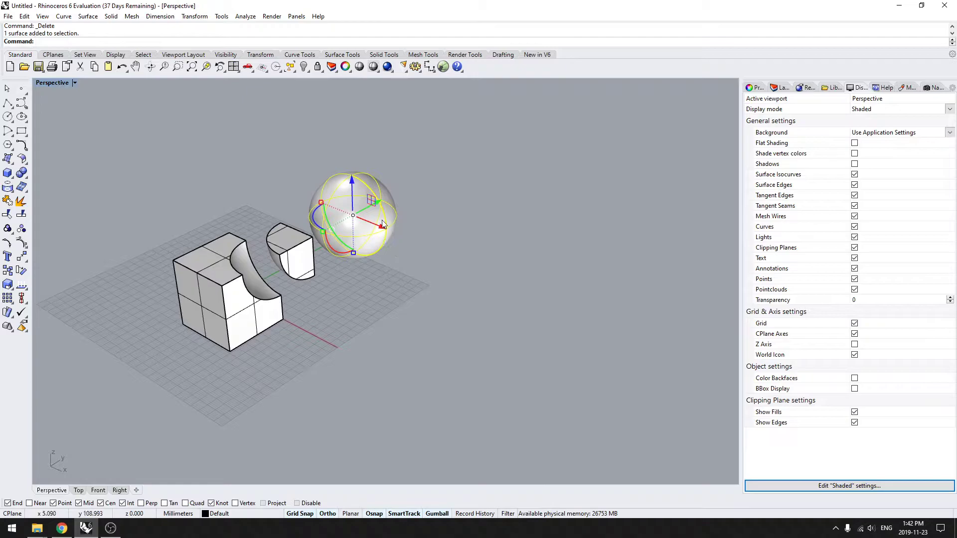
{"action": "left_click_drag", "start_coordinate": [382, 231], "coordinate": [531, 294]}
{"action": "left_click_drag", "start_coordinate": [502, 250], "coordinate": [506, 191]}
{"action": "right_click_drag", "start_coordinate": [573, 224], "coordinate": [479, 287]}
{"action": "left_click_drag", "start_coordinate": [465, 293], "coordinate": [400, 254]}
{"action": "left_click", "coordinate": [350, 340]}
Scale the sphere down slightly along the Y axis with the Gumball and select it again
{"action": "right_click_drag", "start_coordinate": [350, 340], "coordinate": [360, 283]}
{"action": "left_click", "coordinate": [361, 283]}
{"action": "left_click_drag", "start_coordinate": [325, 266], "coordinate": [342, 256]}
{"action": "scroll", "coordinate": [376, 266], "scroll_direction": "up", "scroll_amount": 2}
{"action": "left_click", "coordinate": [424, 322]}
{"action": "right_click_drag", "start_coordinate": [425, 322], "coordinate": [301, 306]}
{"action": "scroll", "coordinate": [357, 315], "scroll_direction": "down", "scroll_amount": 3}
{"action": "left_click", "coordinate": [468, 228]}
{"action": "right_click_drag", "start_coordinate": [467, 229], "coordinate": [394, 214]}
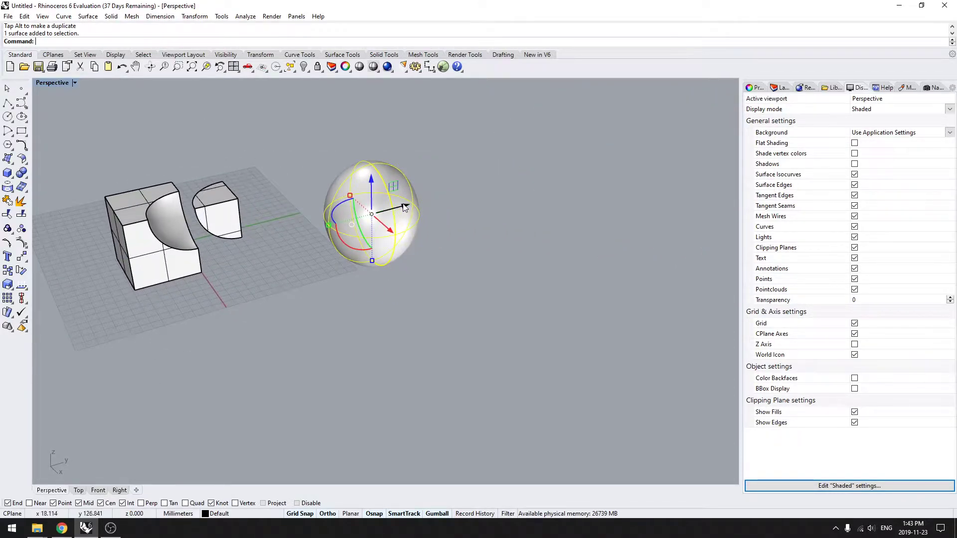
Move the sphere exactly 50 mm along the Gumball's Y axis and undo the move
{"action": "left_click", "coordinate": [406, 207]}
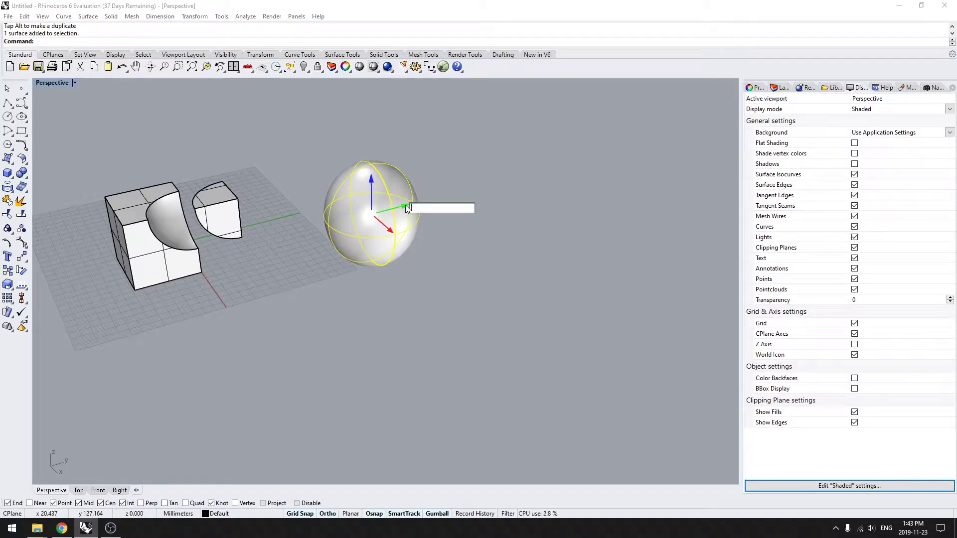
{"action": "type", "text": "50"}
{"action": "key", "text": "Return"}
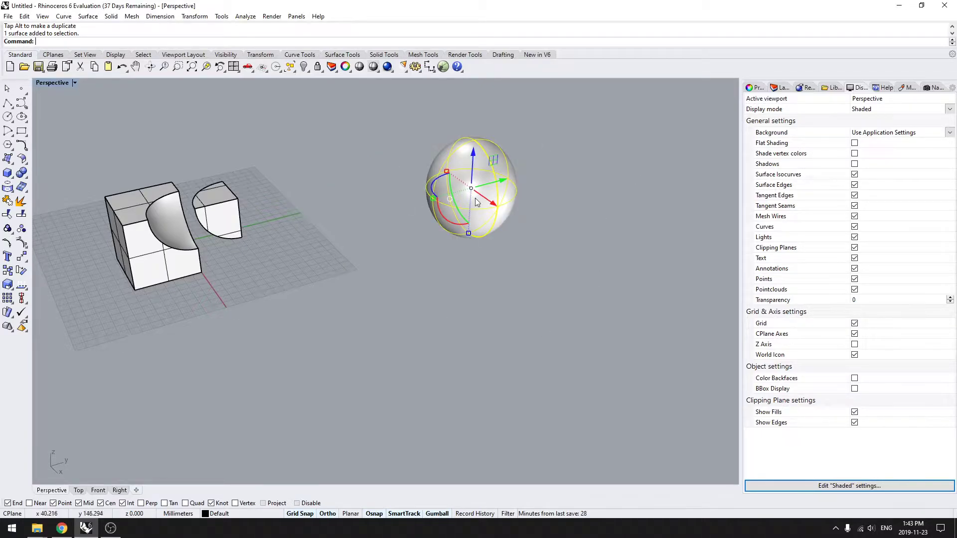
{"action": "key", "text": "ctrl+z"}
Duplicate the sphere 50 mm along the Gumball's Y axis and clear the selection
{"action": "right_click_drag", "start_coordinate": [474, 207], "coordinate": [405, 232]}
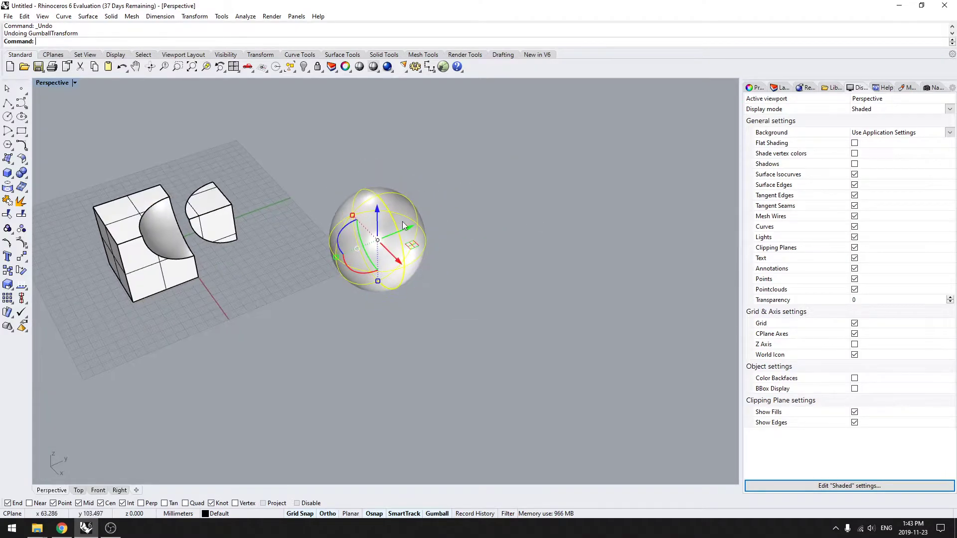
{"action": "right_click_drag", "start_coordinate": [440, 262], "coordinate": [396, 203], "text": "shift"}
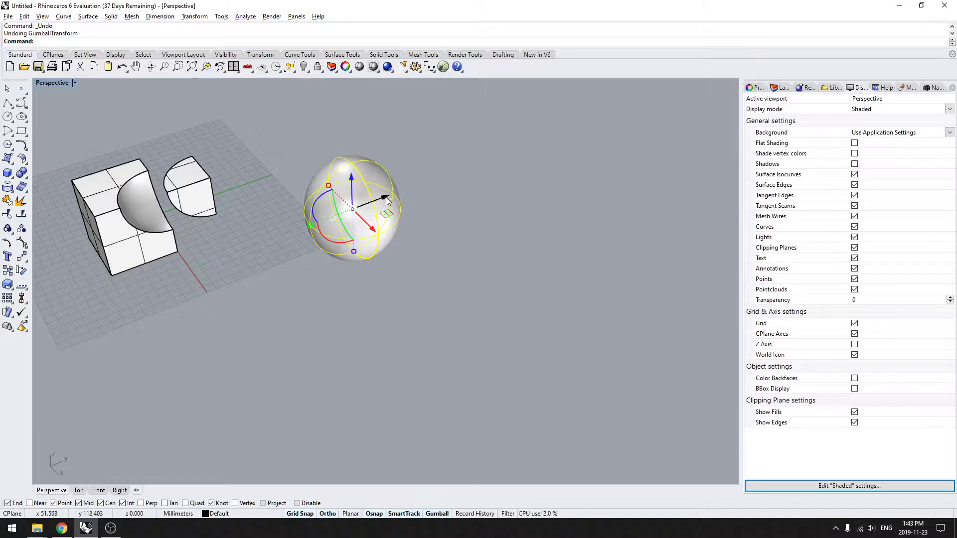
{"action": "left_click", "coordinate": [386, 197]}
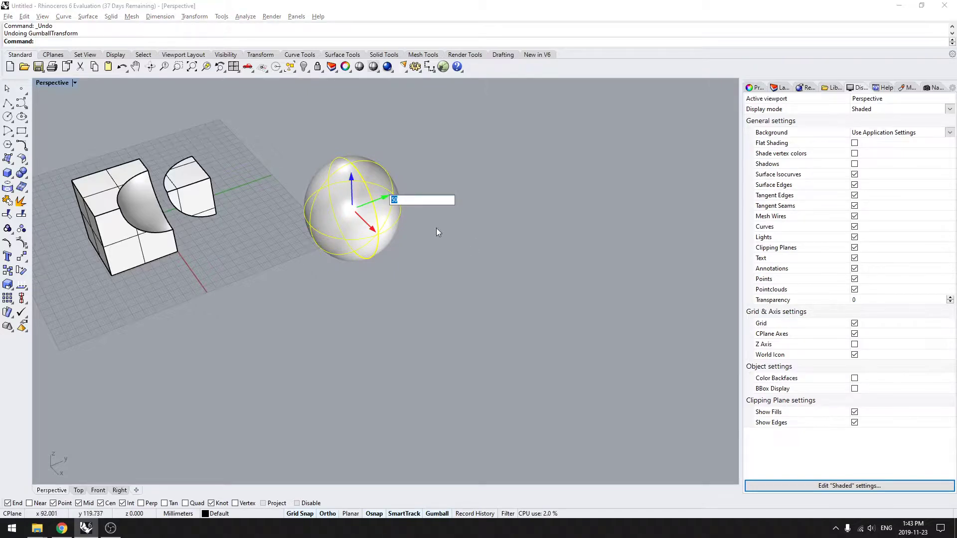
{"action": "key", "text": "Return"}
{"action": "left_click", "coordinate": [495, 281]}
{"action": "right_click_drag", "start_coordinate": [495, 281], "coordinate": [469, 218]}
Make a duplicate of the original sphere stretched along Y, move it forward along X, and undo both changes
{"action": "left_click", "coordinate": [397, 287]}
{"action": "right_click_drag", "start_coordinate": [396, 287], "coordinate": [334, 199]}
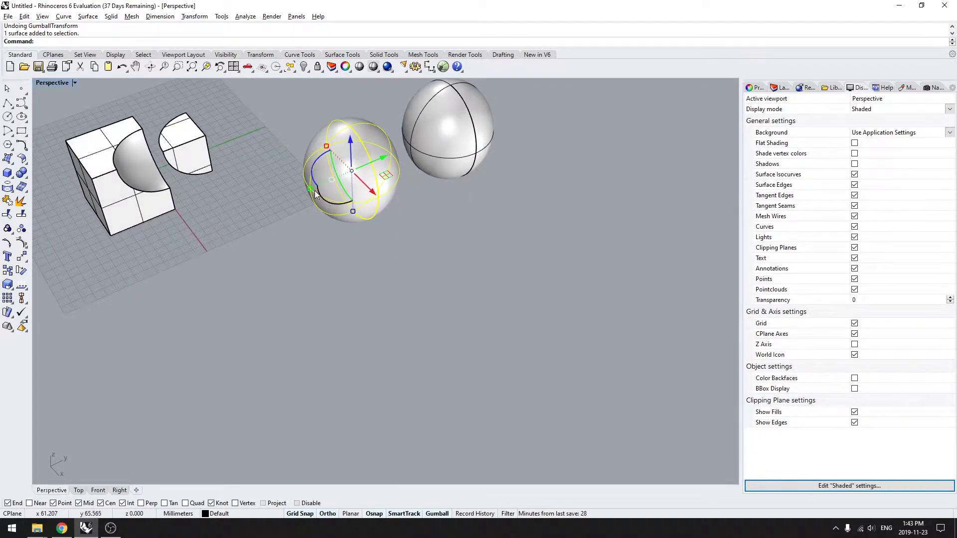
{"action": "left_click_drag", "start_coordinate": [311, 190], "coordinate": [263, 210]}
{"action": "left_click_drag", "start_coordinate": [374, 193], "coordinate": [438, 258]}
{"action": "left_click", "coordinate": [474, 300]}
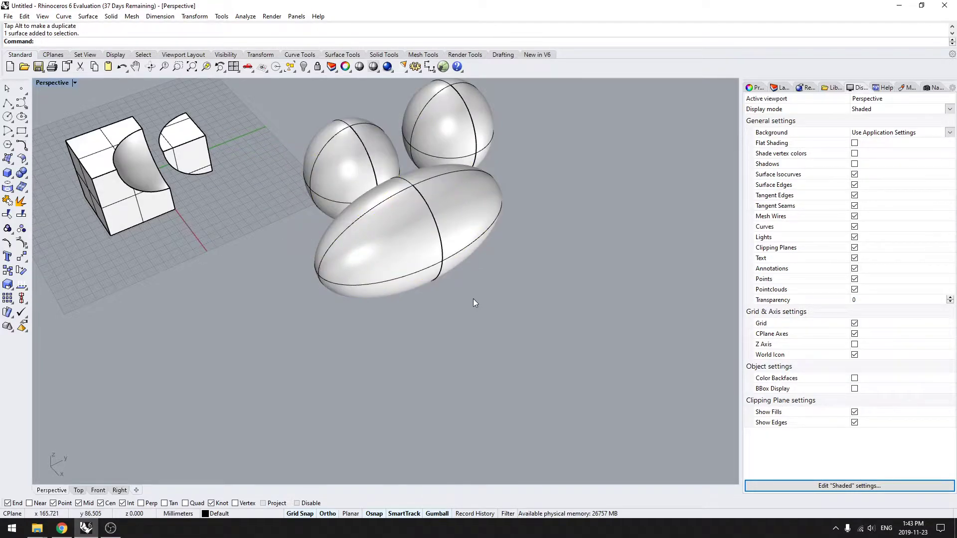
{"action": "key", "text": "ctrl+z"}
{"action": "key", "text": "ctrl+z"}
Delete the duplicated sphere and the original sphere
{"action": "left_click", "coordinate": [462, 155]}
{"action": "key", "text": "Delete"}
{"action": "right_click_drag", "start_coordinate": [537, 270], "coordinate": [481, 284], "text": "shift"}
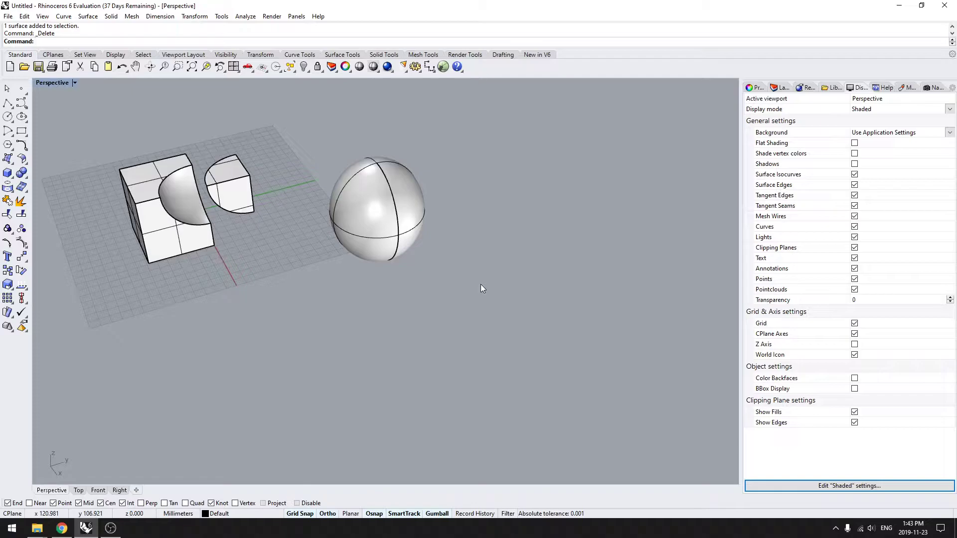
{"action": "right_click_drag", "start_coordinate": [392, 302], "coordinate": [449, 189], "text": "shift"}
{"action": "left_click", "coordinate": [449, 188]}
{"action": "key", "text": "Delete"}
Duplicate the cut box beside the original along the Gumball's negative Y direction and clear the selection
{"action": "scroll", "coordinate": [386, 220], "scroll_direction": "up", "scroll_amount": 5}
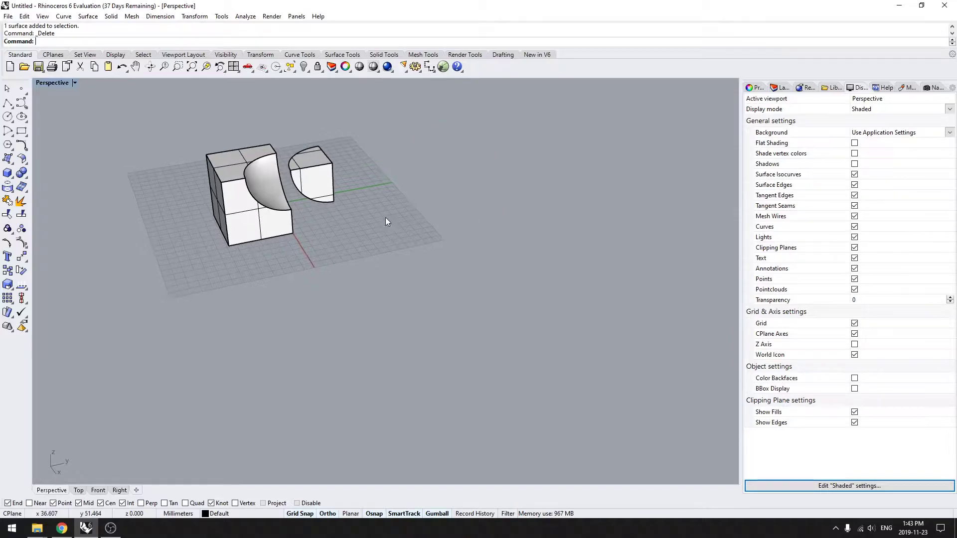
{"action": "left_click", "coordinate": [418, 240]}
{"action": "left_click_drag", "start_coordinate": [421, 178], "coordinate": [185, 205]}
{"action": "key", "text": "alt"}
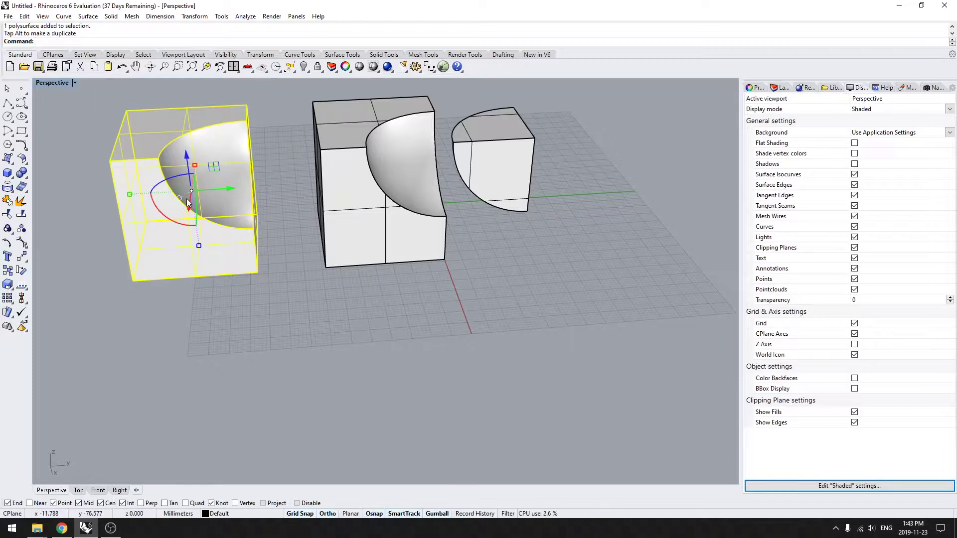
{"action": "right_click_drag", "start_coordinate": [243, 262], "coordinate": [216, 250]}
{"action": "left_click", "coordinate": [270, 319]}
{"action": "right_click_drag", "start_coordinate": [271, 319], "coordinate": [283, 304]}
Delete the small leftover solid from the Boolean operation
{"action": "left_click", "coordinate": [478, 181]}
{"action": "key", "text": "Delete"}
{"action": "right_click_drag", "start_coordinate": [478, 181], "coordinate": [349, 271]}
Slide the duplicated box backward along the Gumball's X axis and deselect it
{"action": "left_click", "coordinate": [342, 278]}
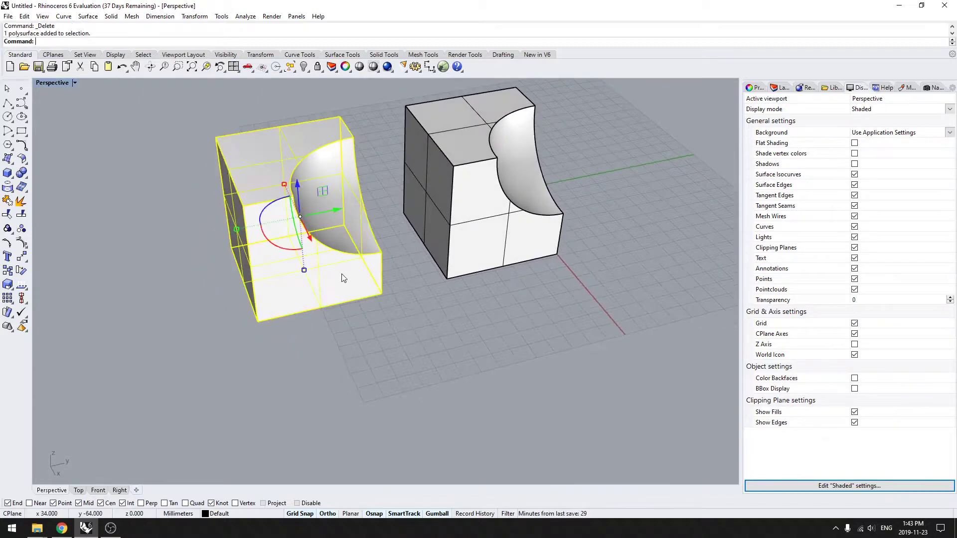
{"action": "left_click_drag", "start_coordinate": [309, 237], "coordinate": [280, 174]}
{"action": "left_click", "coordinate": [331, 328]}
{"action": "right_click_drag", "start_coordinate": [331, 328], "coordinate": [377, 333]}
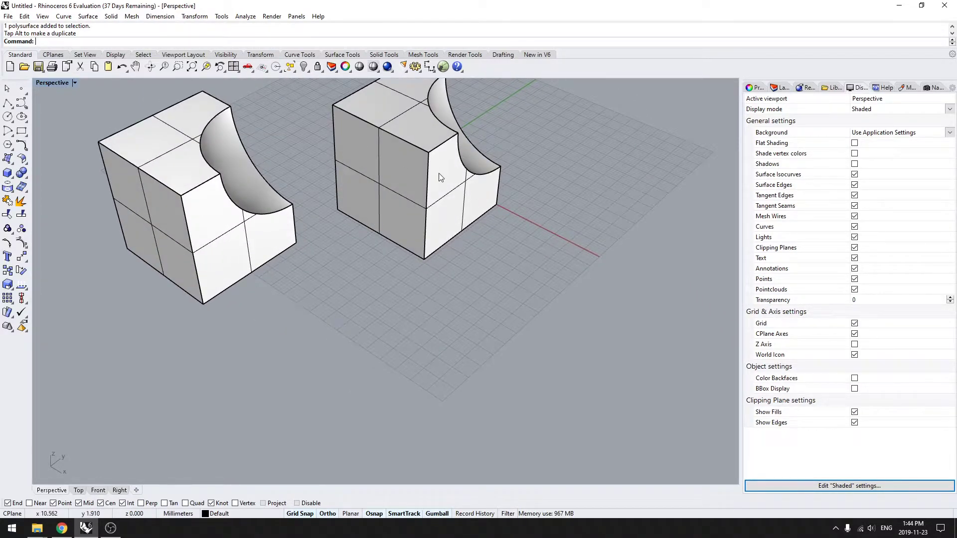
{"action": "mouse_move", "coordinate": [361, 278]}
{"action": "right_mouse_down"}
{"action": "mouse_move", "coordinate": [374, 240]}
{"action": "mouse_move", "coordinate": [411, 285]}
{"action": "mouse_move", "coordinate": [376, 263]}
{"action": "mouse_move", "coordinate": [396, 214]}
{"action": "mouse_move", "coordinate": [393, 267]}
{"action": "mouse_move", "coordinate": [351, 263]}
{"action": "right_mouse_up"}
Run Move on the duplicated box from its lower front corner, preview free and straight-line destinations, and cancel
{"action": "left_click", "coordinate": [322, 217]}
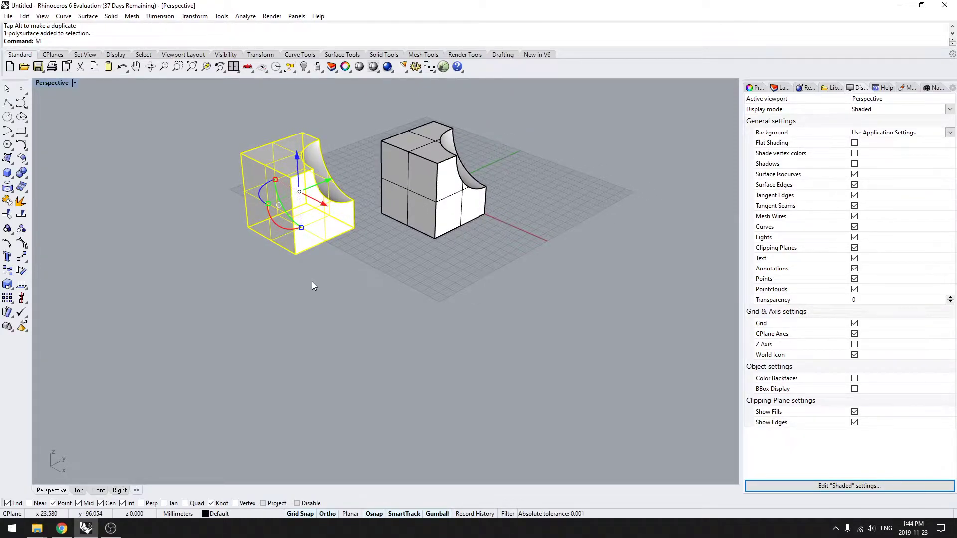
{"action": "type", "text": "e"}
{"action": "key", "text": "Return"}
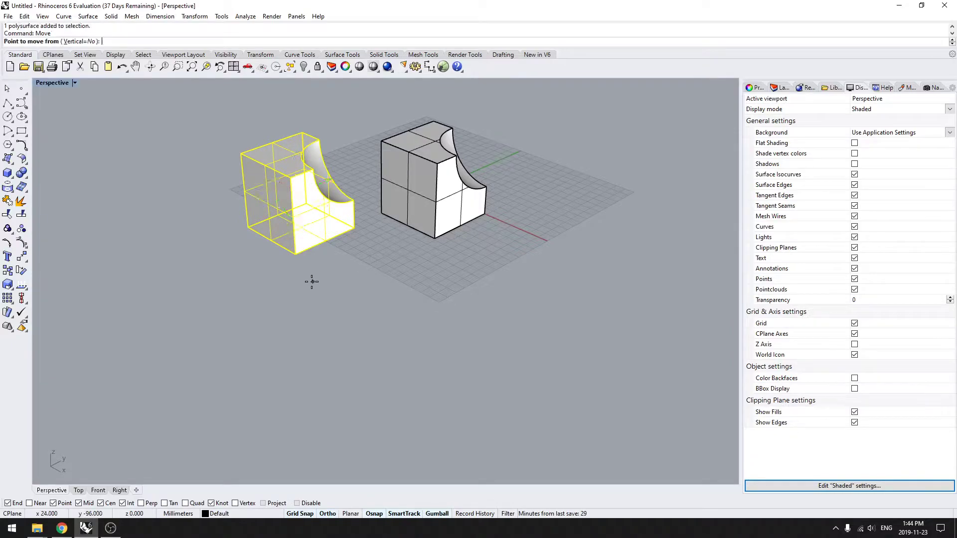
{"action": "left_click", "coordinate": [293, 255]}
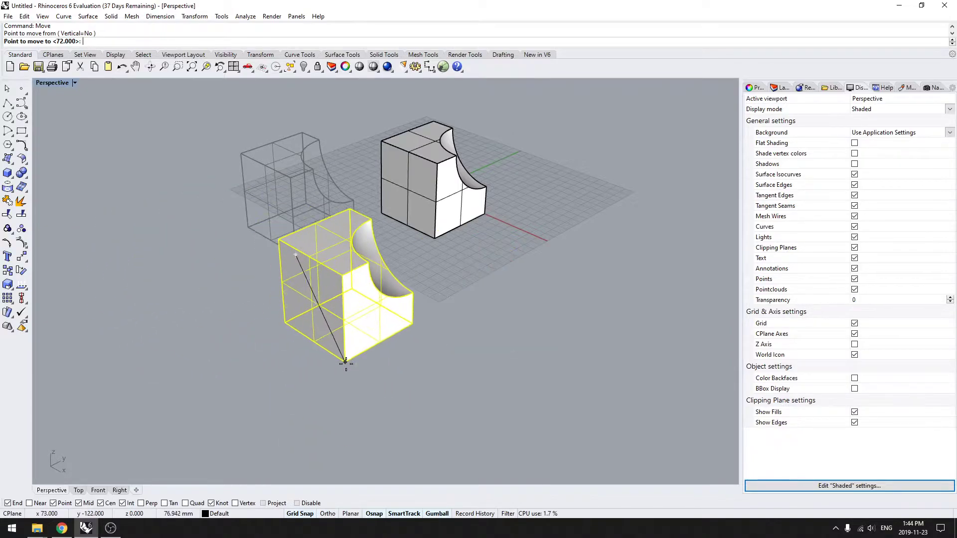
{"action": "left_click", "coordinate": [331, 517]}
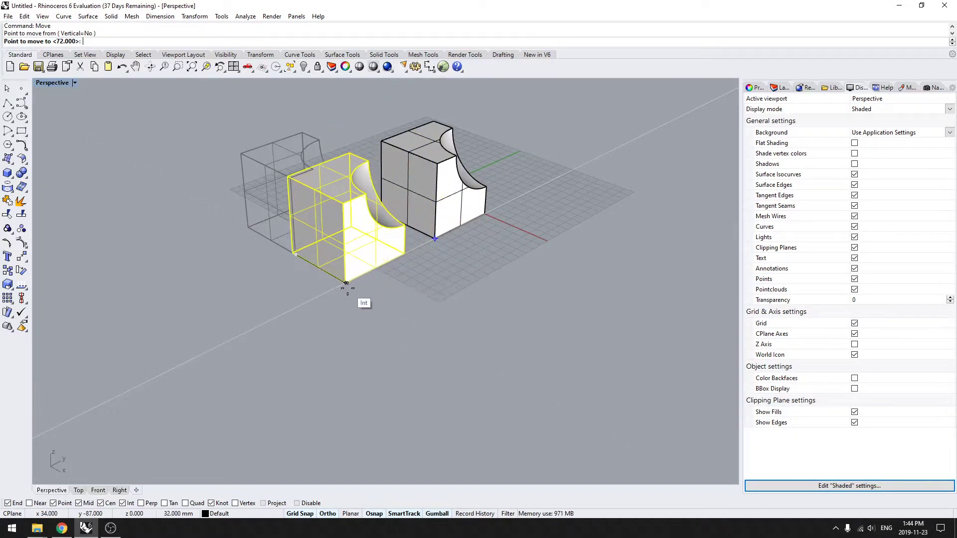
{"action": "key", "text": "Escape"}
Move the duplicated box 32 mm along X from its lower front corner, aligning it with the other box's front corner through SmartTrack
{"action": "right_click_drag", "start_coordinate": [319, 281], "coordinate": [348, 291]}
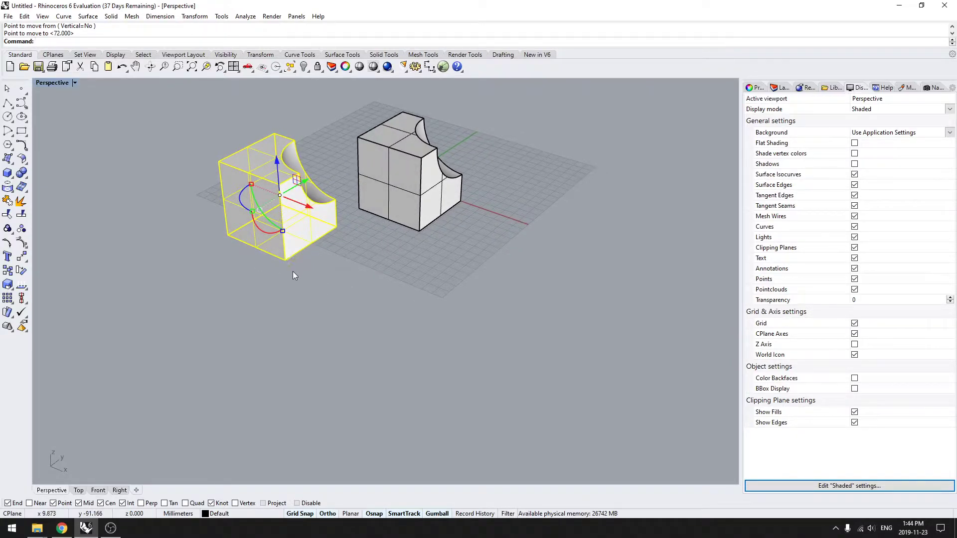
{"action": "type", "text": "Move"}
{"action": "key", "text": "Return"}
{"action": "left_click", "coordinate": [285, 260]}
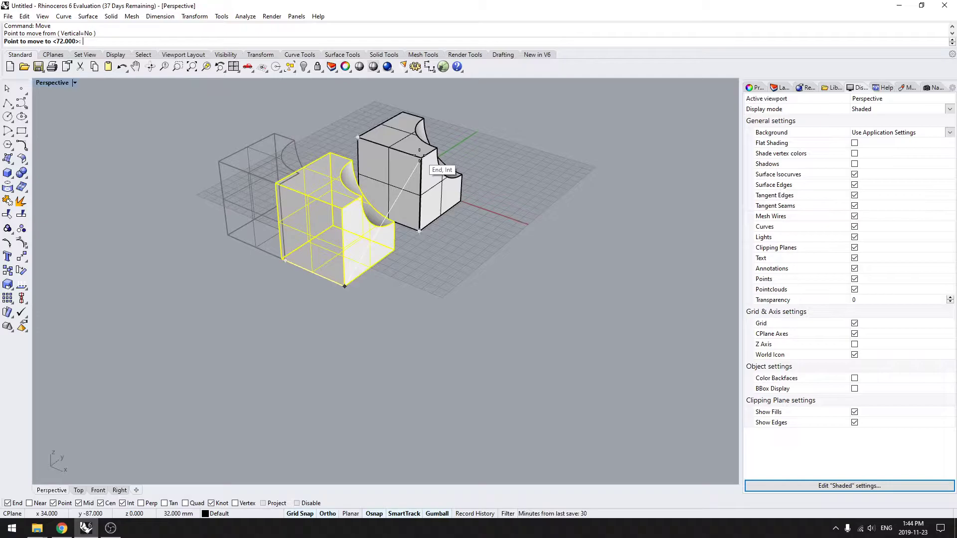
{"action": "left_click", "coordinate": [420, 156]}
{"action": "left_click", "coordinate": [465, 309]}
{"action": "right_click_drag", "start_coordinate": [465, 309], "coordinate": [406, 322]}
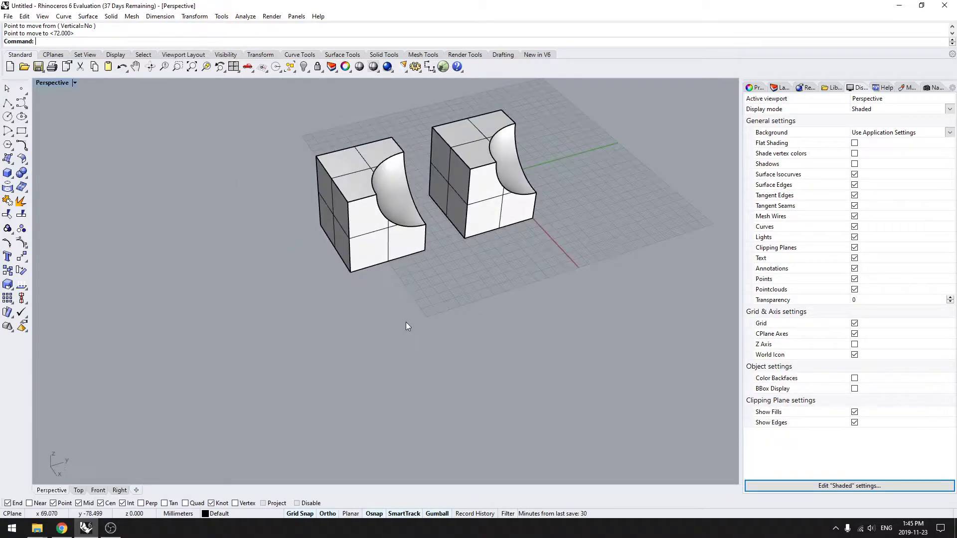
Move the duplicated box with Vertical=Yes, raising its lower front corner to the height of the other box's upper front corner
{"action": "right_click_drag", "start_coordinate": [344, 318], "coordinate": [359, 316]}
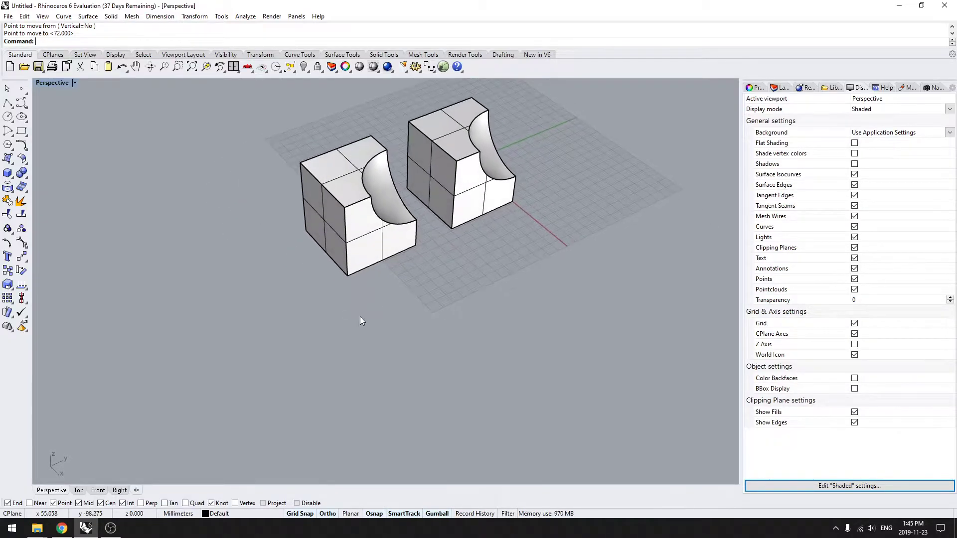
{"action": "right_click_drag", "start_coordinate": [477, 240], "coordinate": [398, 275]}
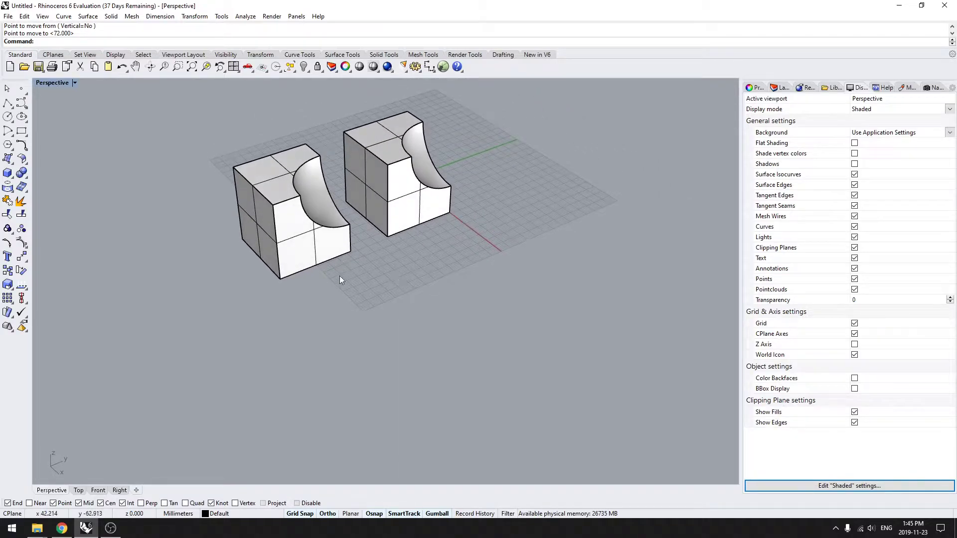
{"action": "type", "text": "Move"}
{"action": "key", "text": "Return"}
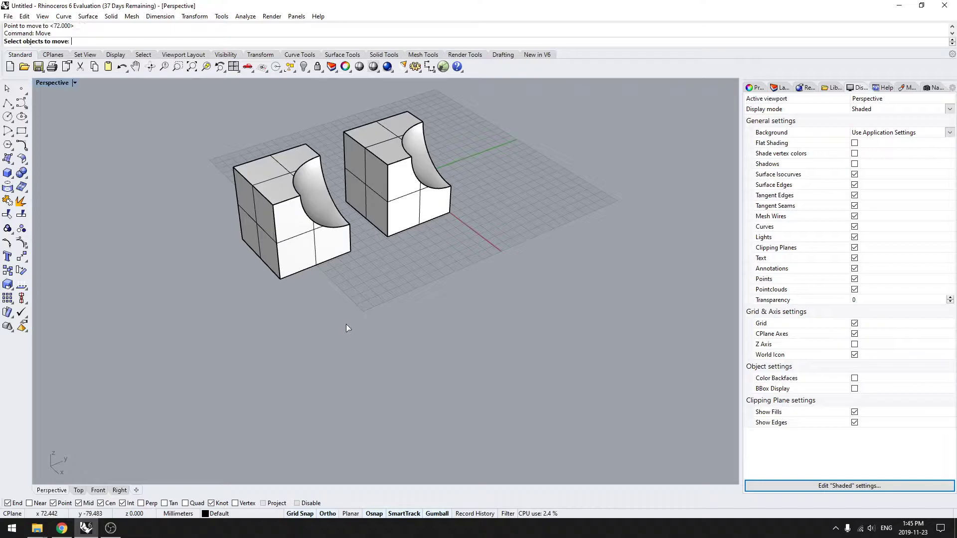
{"action": "left_click", "coordinate": [277, 265]}
{"action": "key", "text": "Return"}
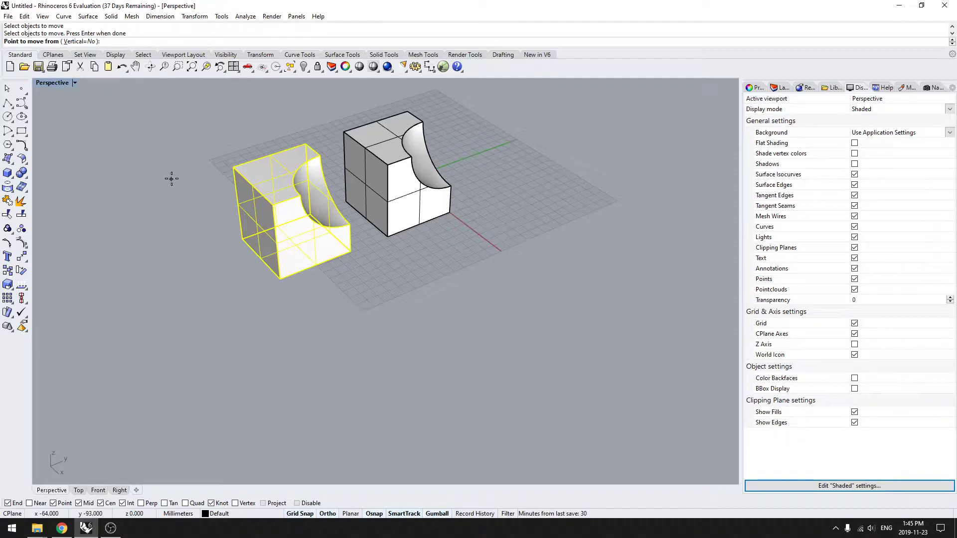
{"action": "key", "text": "Return"}
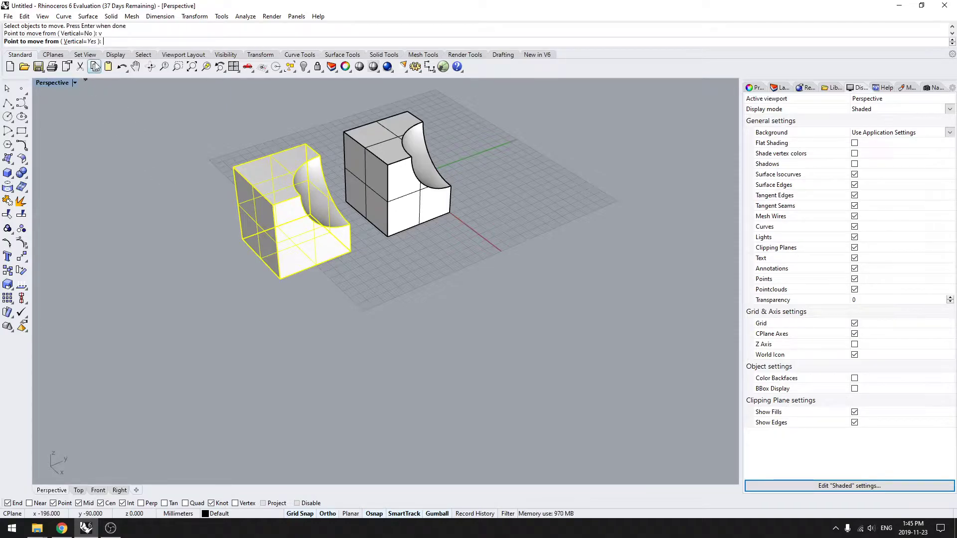
{"action": "left_click", "coordinate": [278, 281]}
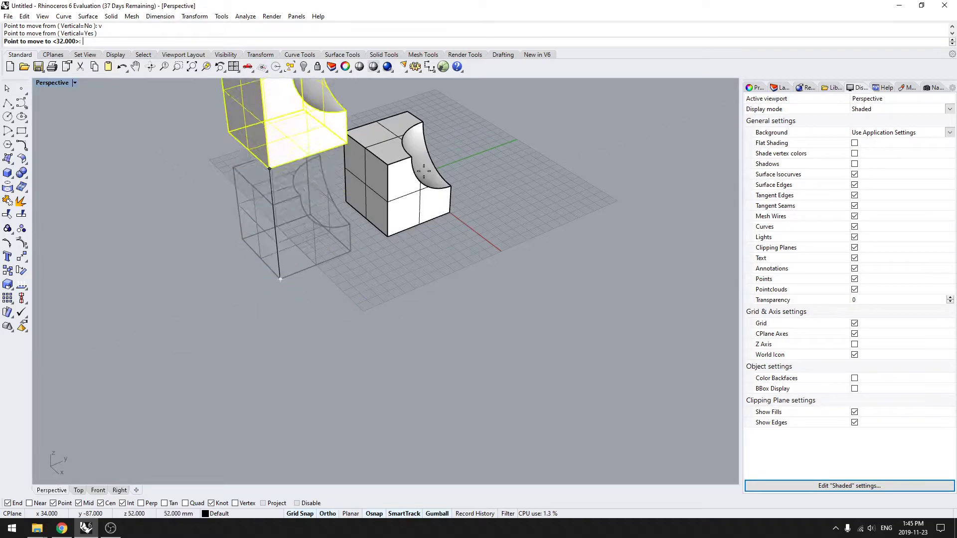
{"action": "left_click", "coordinate": [388, 164]}
{"action": "right_click_drag", "start_coordinate": [405, 271], "coordinate": [384, 249]}
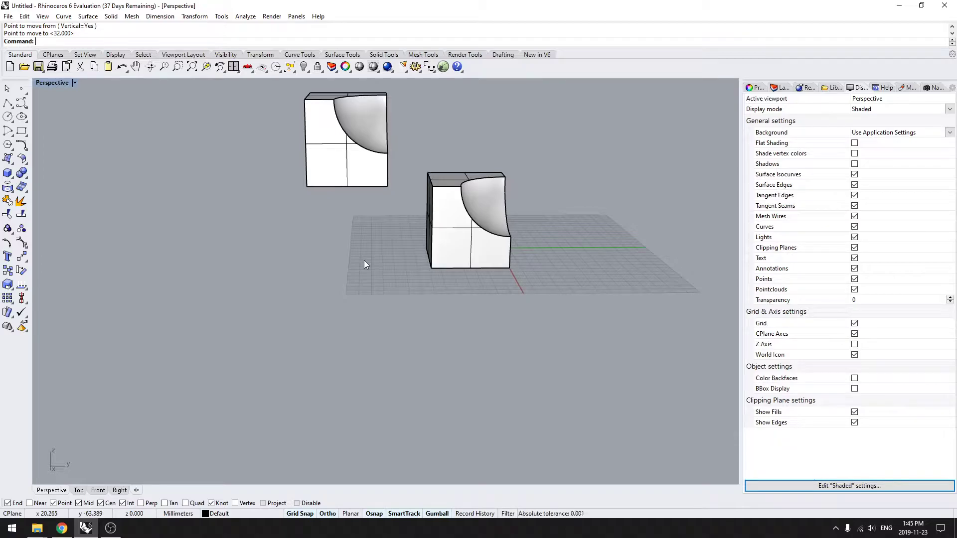
{"action": "right_click_drag", "start_coordinate": [381, 254], "coordinate": [361, 325]}
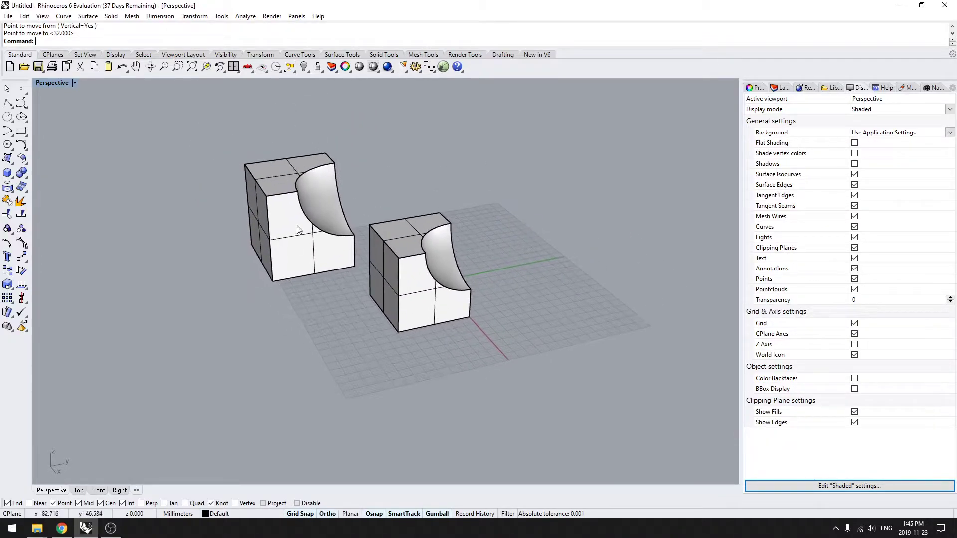
{"action": "right_click_drag", "start_coordinate": [437, 237], "coordinate": [330, 306]}
{"action": "type", "text": "box"}
{"action": "key", "text": "Return"}
{"action": "left_click", "coordinate": [340, 310]}
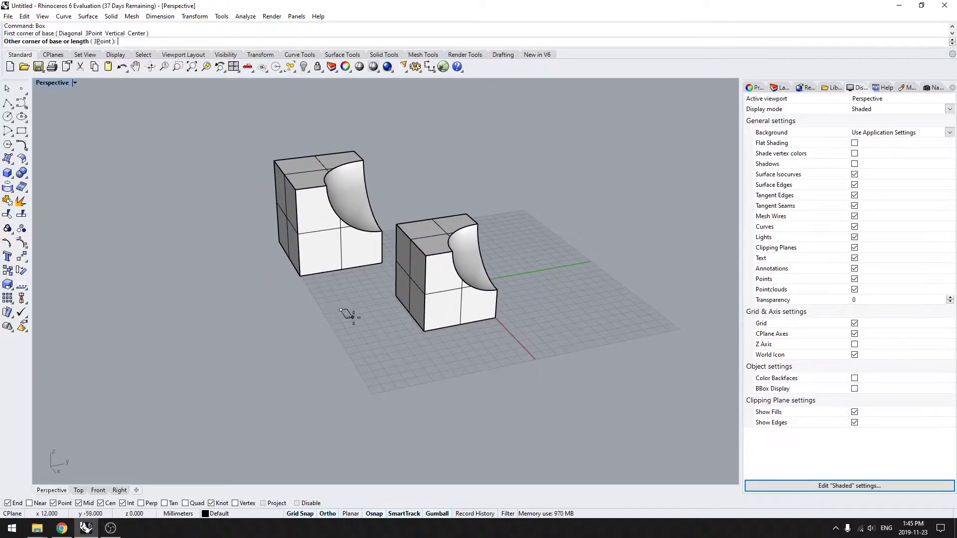
{"action": "key", "text": "Escape"}
Delete both cut boxes and show all hidden objects
{"action": "key", "text": "ctrl+a"}
{"action": "key", "text": "Delete"}
{"action": "left_click", "coordinate": [779, 88]}
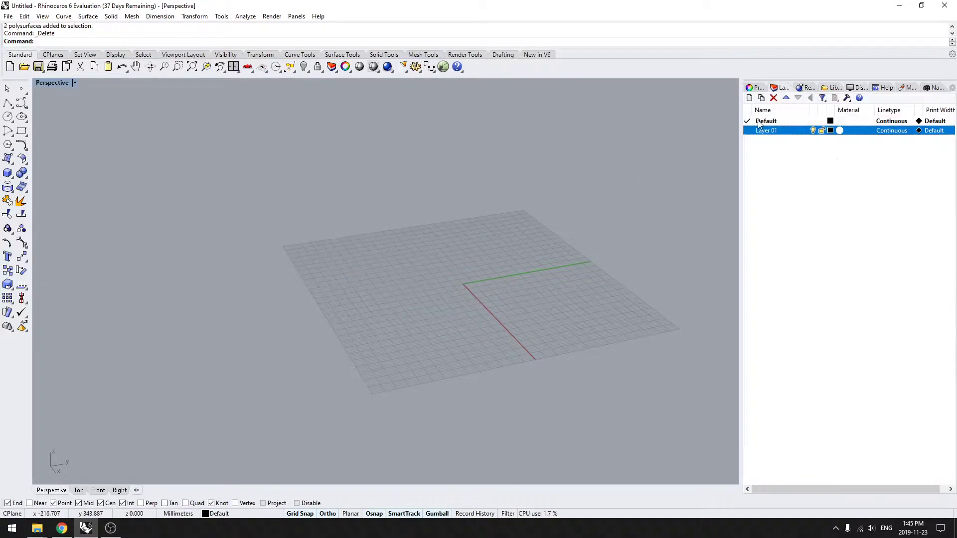
{"action": "key", "text": "ctrl+alt+h"}
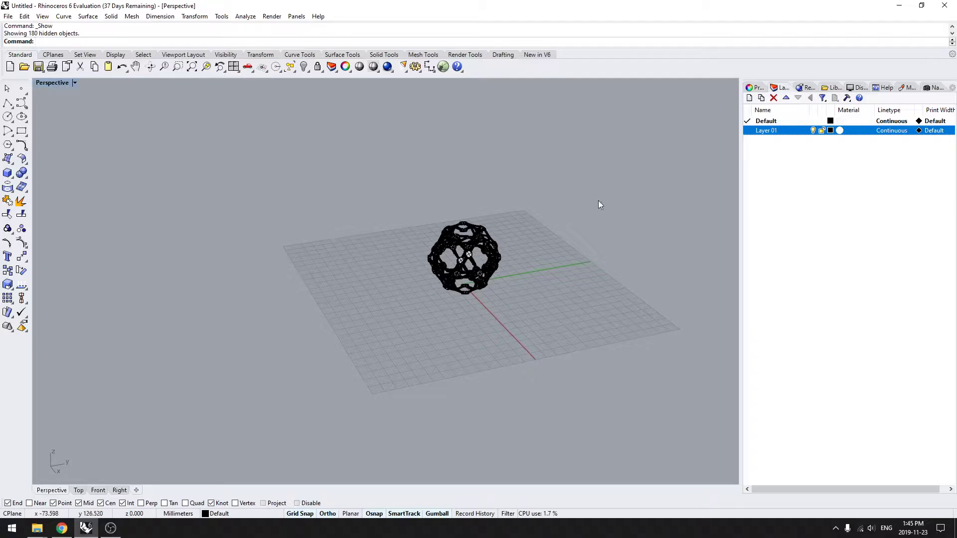
Zoom to the whole selected spherical truss with the zs alias and inspect it from several angles
{"action": "left_click_drag", "start_coordinate": [624, 305], "coordinate": [357, 169]}
{"action": "type", "text": "zs"}
{"action": "key", "text": "Return"}
{"action": "left_click", "coordinate": [614, 238]}
{"action": "right_click_drag", "start_coordinate": [613, 238], "coordinate": [663, 259]}
{"action": "scroll", "coordinate": [552, 294], "scroll_direction": "down", "scroll_amount": 6}
{"action": "right_click_drag", "start_coordinate": [552, 294], "coordinate": [394, 296]}
{"action": "scroll", "coordinate": [380, 274], "scroll_direction": "up", "scroll_amount": 4}
{"action": "mouse_move", "coordinate": [337, 310]}
{"action": "right_mouse_down"}
{"action": "mouse_move", "coordinate": [335, 299]}
{"action": "mouse_move", "coordinate": [342, 310]}
{"action": "right_mouse_up"}
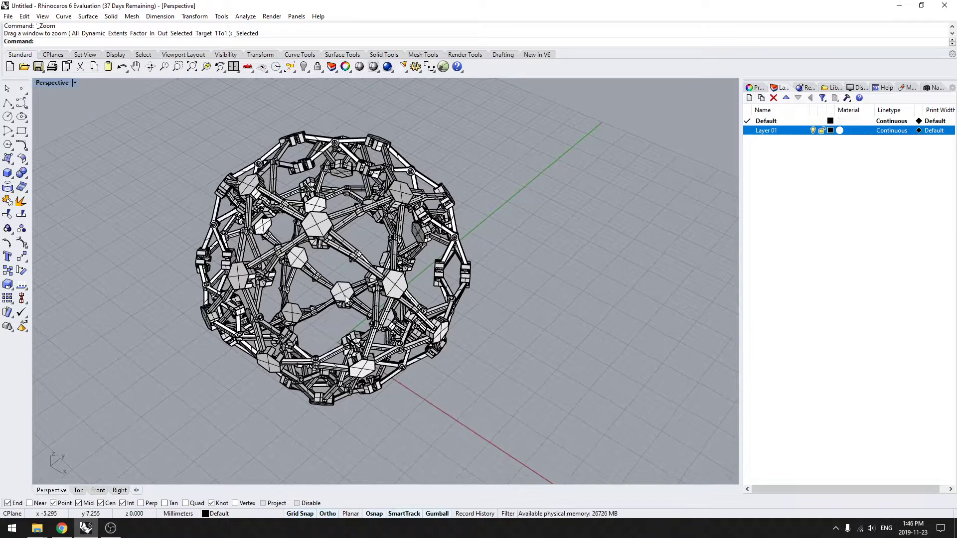
Undo showing the spherical truss and deleting the cut boxes, and redo only the box deletion
{"action": "left_click", "coordinate": [346, 307]}
{"action": "left_click", "coordinate": [482, 295]}
{"action": "left_click", "coordinate": [343, 294]}
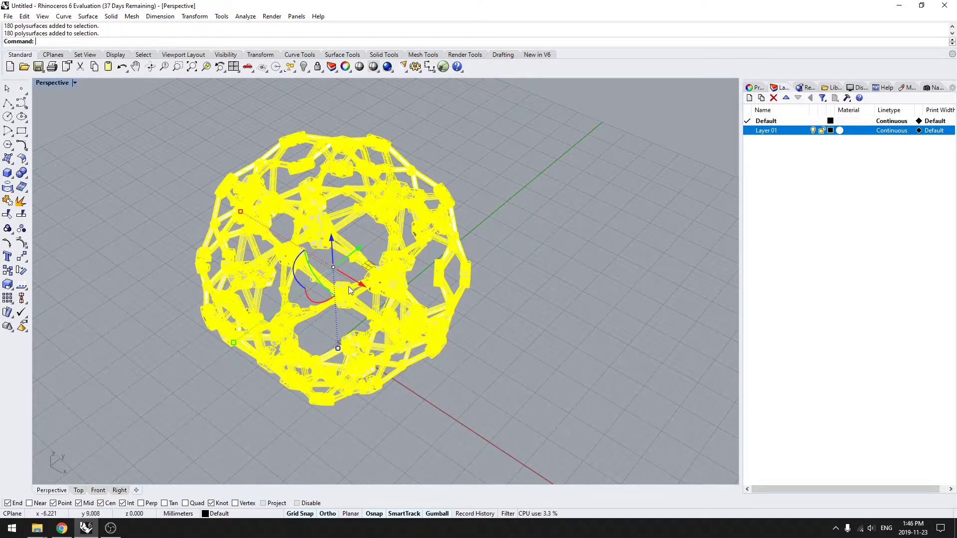
{"action": "key", "text": "ctrl+z"}
{"action": "type", "text": "G"}
{"action": "key", "text": "ctrl+z"}
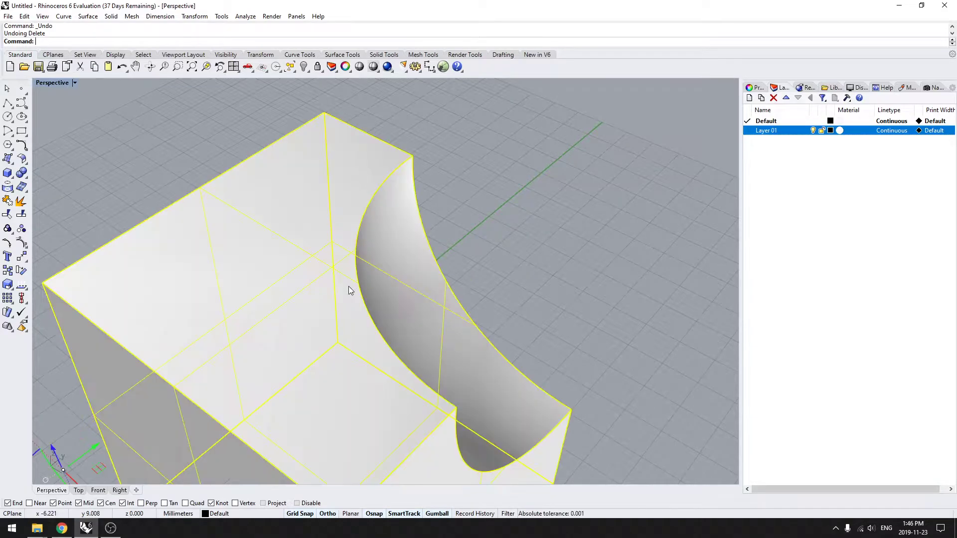
{"action": "key", "text": "ctrl+y"}
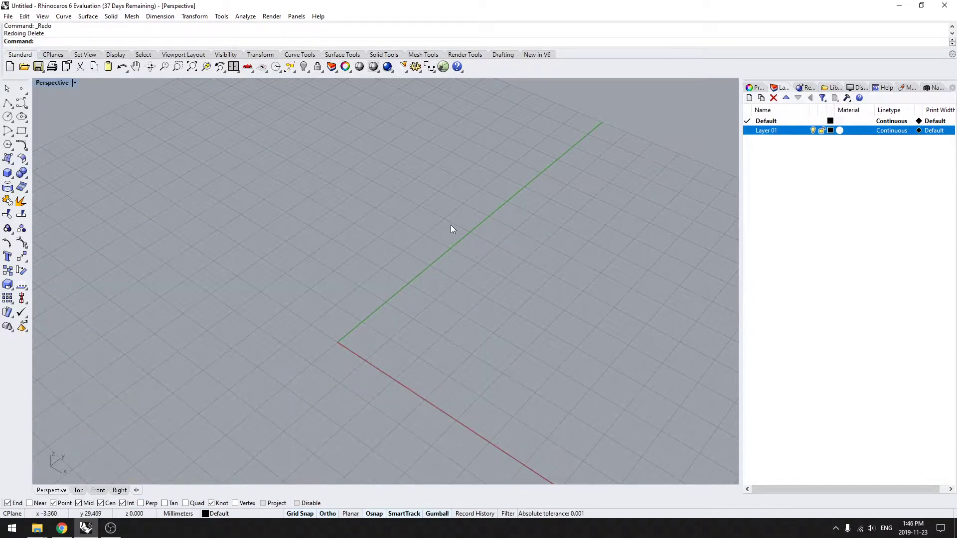
Show the hidden spherical truss again with ShowSelected
{"action": "key", "text": "ctrl+shift+h"}
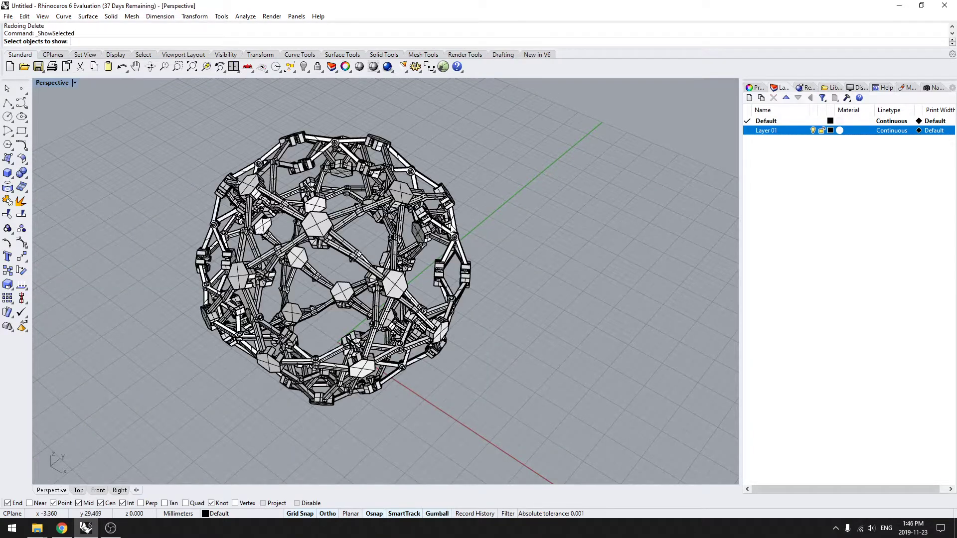
{"action": "key", "text": "Return"}
{"action": "type", "text": "Ungr"}
{"action": "key", "text": "ctrl+shift+h"}
{"action": "key", "text": "Return"}
Ungroup the whole spherical truss with the Ungroup command
{"action": "type", "text": "Ungroup"}
{"action": "key", "text": "Return"}
{"action": "left_click", "coordinate": [338, 292]}
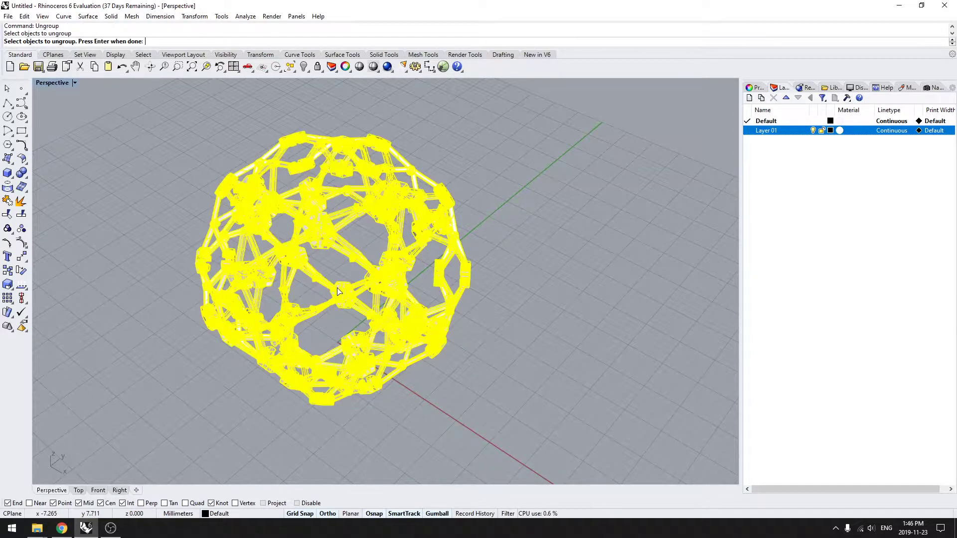
{"action": "key", "text": "Return"}
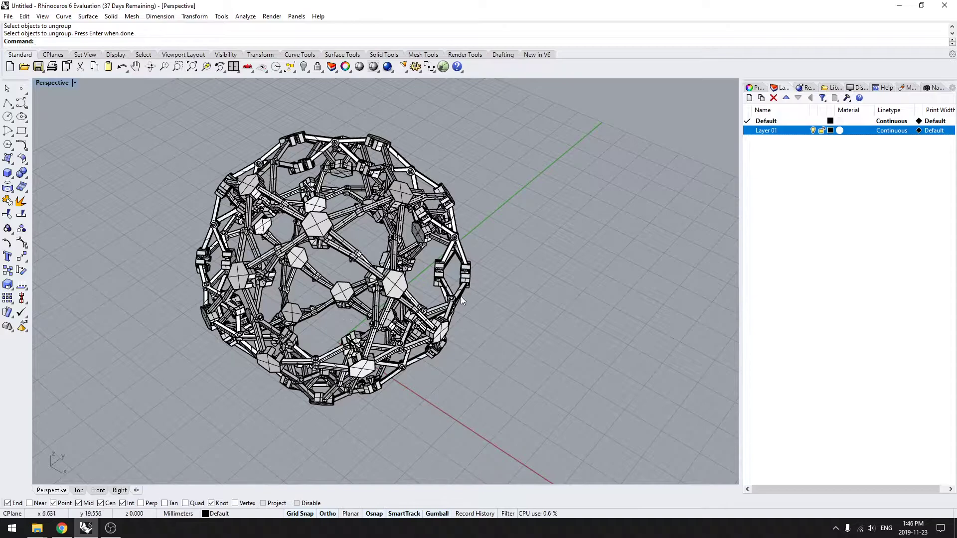
Select a single hexagonal hub from the overlapping polysurfaces near the truss's centre, and clear the selection
{"action": "left_click", "coordinate": [344, 299]}
{"action": "left_click", "coordinate": [352, 296]}
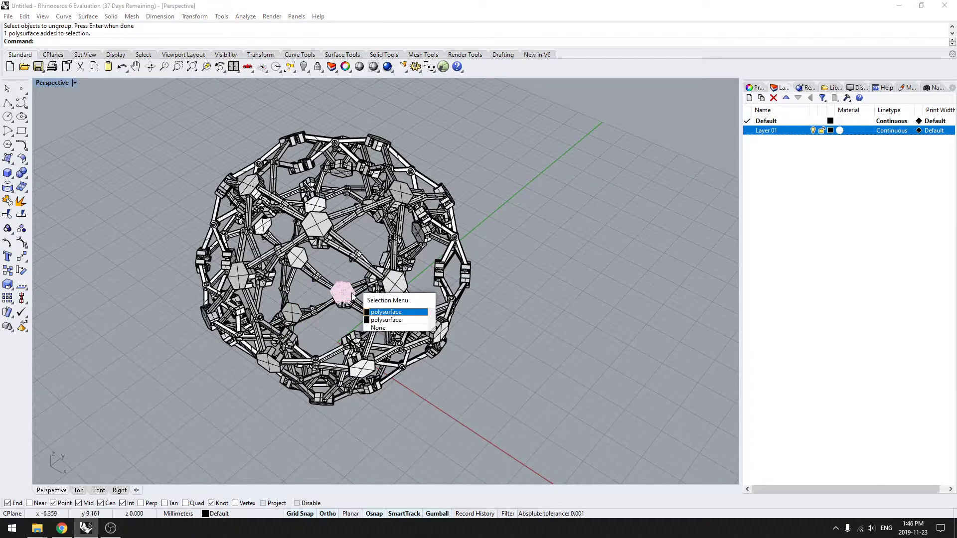
{"action": "left_click", "coordinate": [382, 313]}
{"action": "left_click", "coordinate": [495, 311]}
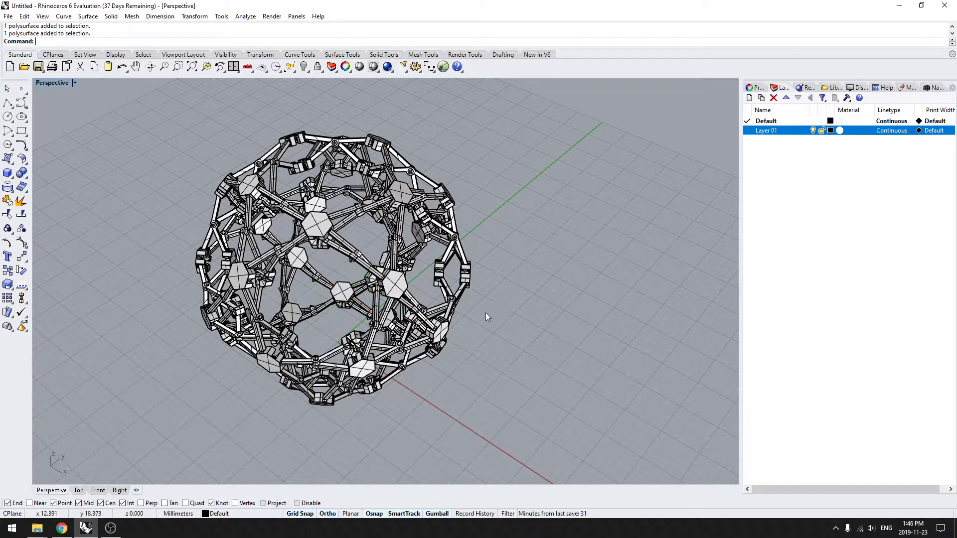
Examine one hexagonal hub with its connecting arms and pin joints up close, and return to the whole truss
{"action": "scroll", "coordinate": [348, 315], "scroll_direction": "up", "scroll_amount": 10}
{"action": "mouse_move", "coordinate": [348, 313]}
{"action": "right_mouse_down"}
{"action": "mouse_move", "coordinate": [400, 300]}
{"action": "mouse_move", "coordinate": [327, 321]}
{"action": "mouse_move", "coordinate": [312, 246]}
{"action": "mouse_move", "coordinate": [359, 323]}
{"action": "mouse_move", "coordinate": [331, 309]}
{"action": "right_mouse_up"}
{"action": "right_click_drag", "start_coordinate": [265, 328], "coordinate": [171, 305], "text": "shift"}
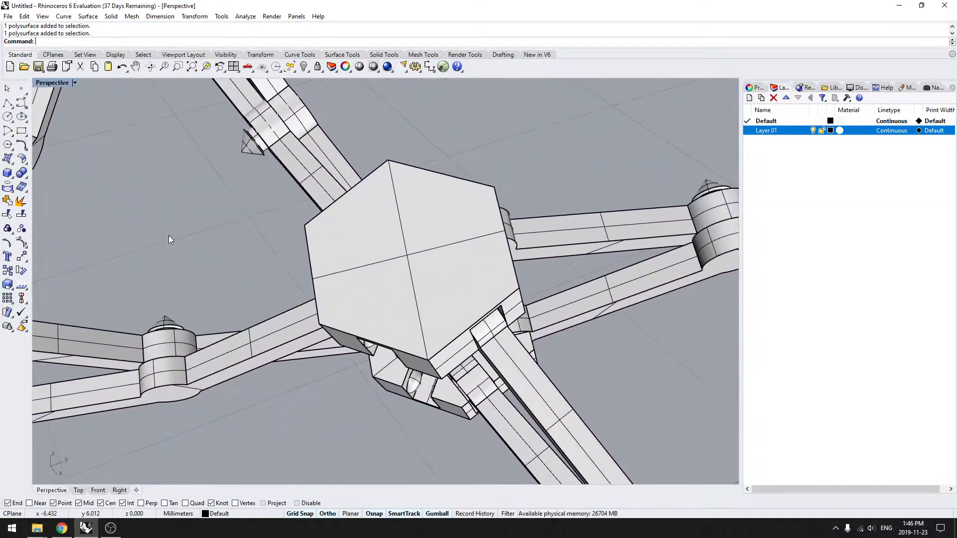
{"action": "right_click_drag", "start_coordinate": [353, 297], "coordinate": [304, 263], "text": "shift"}
{"action": "right_click_drag", "start_coordinate": [524, 221], "coordinate": [598, 203], "text": "shift"}
{"action": "right_click_drag", "start_coordinate": [300, 254], "coordinate": [401, 307], "text": "shift"}
{"action": "right_click_drag", "start_coordinate": [449, 344], "coordinate": [497, 315], "text": "shift"}
{"action": "scroll", "coordinate": [385, 321], "scroll_direction": "down", "scroll_amount": 12}
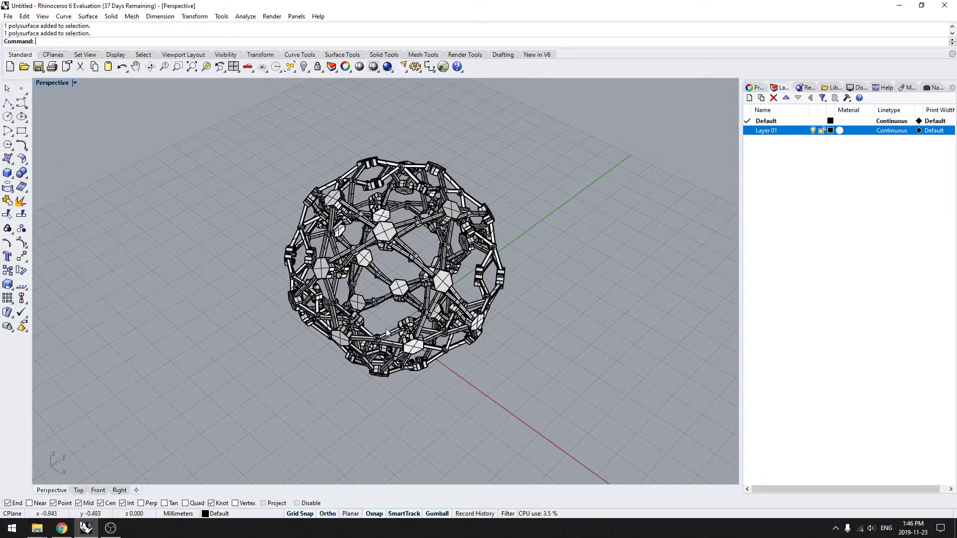
{"action": "right_click_drag", "start_coordinate": [386, 328], "coordinate": [394, 303]}
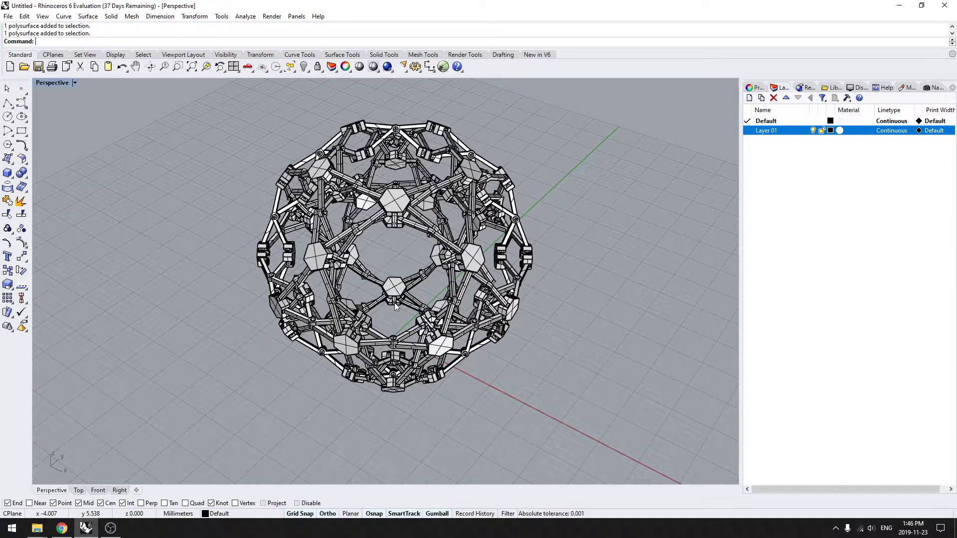
Zoom to a window around the truss's central hexagonal hub with the Z alias, and inspect the neighbouring joints
{"action": "key", "text": "Return"}
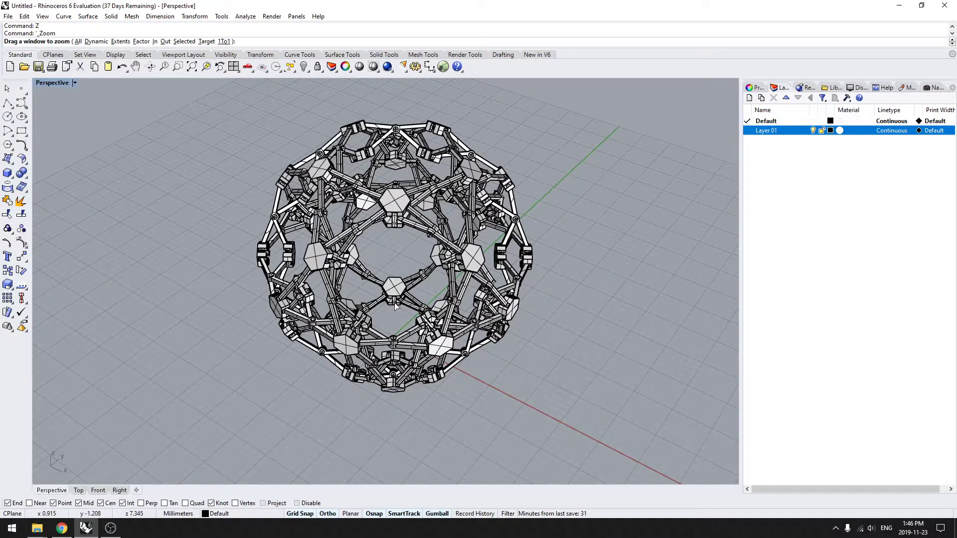
{"action": "left_click_drag", "start_coordinate": [414, 264], "coordinate": [358, 314]}
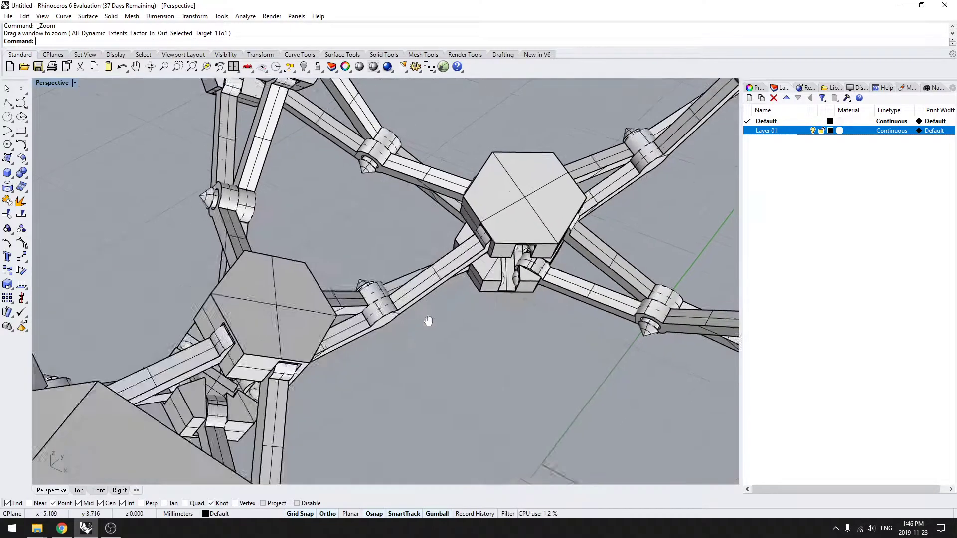
{"action": "right_click_drag", "start_coordinate": [468, 278], "coordinate": [317, 325], "text": "shift"}
{"action": "scroll", "coordinate": [318, 325], "scroll_direction": "down", "scroll_amount": 10}
Select one hexagonal hub, zoom to it with the ZS alias, and inspect it from several angles
{"action": "type", "text": "ZS"}
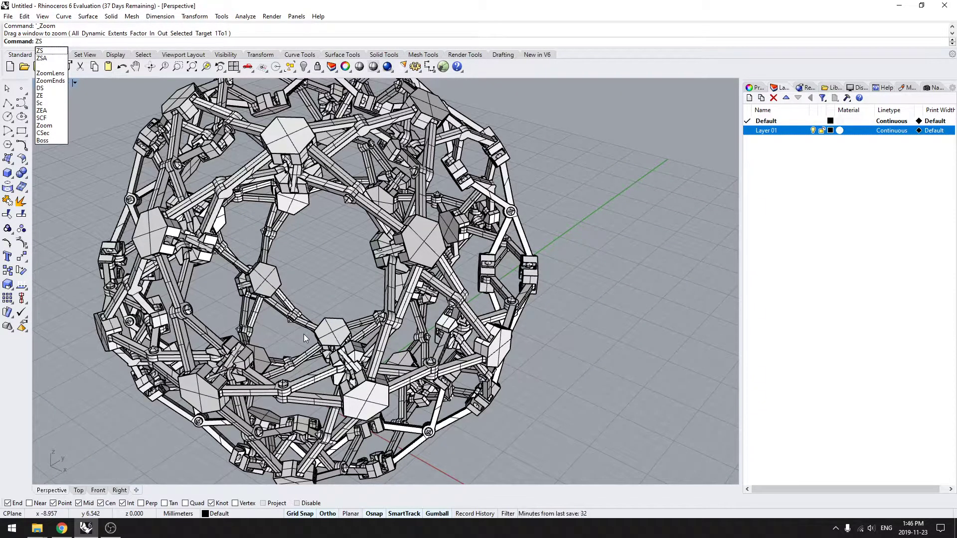
{"action": "key", "text": "Return"}
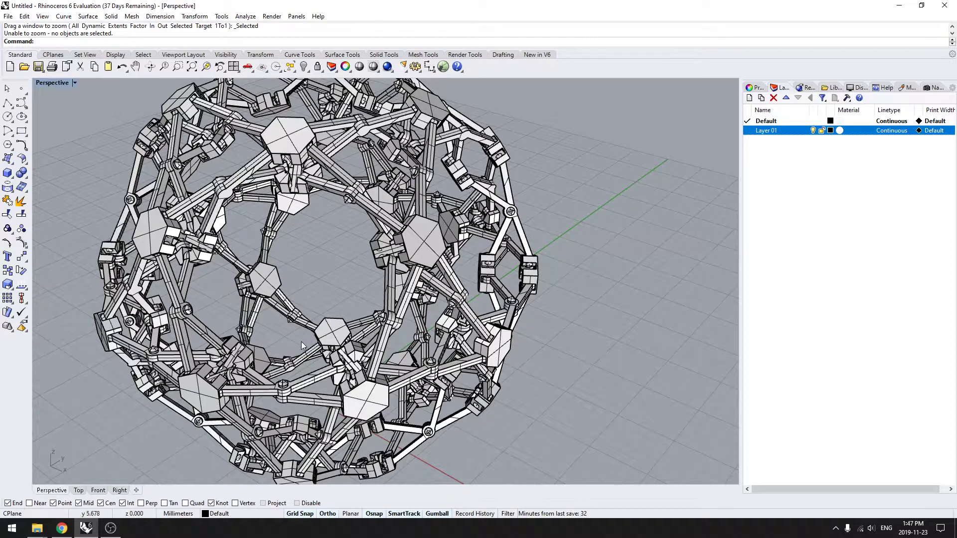
{"action": "scroll", "coordinate": [305, 342], "scroll_direction": "down", "scroll_amount": 3}
{"action": "left_click", "coordinate": [290, 283]}
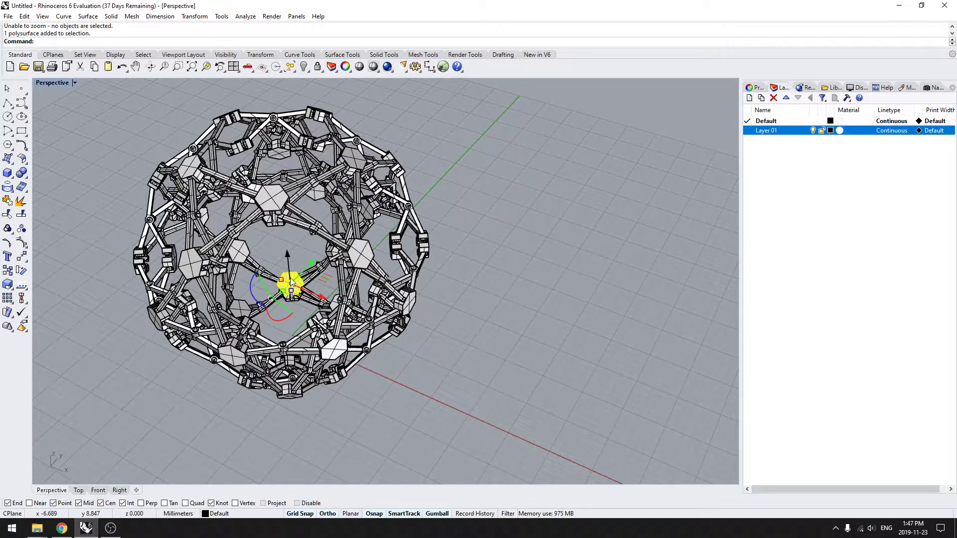
{"action": "key", "text": "Return"}
{"action": "right_click_drag", "start_coordinate": [290, 277], "coordinate": [339, 377]}
{"action": "left_click", "coordinate": [557, 205]}
{"action": "right_click_drag", "start_coordinate": [556, 209], "coordinate": [465, 172]}
{"action": "scroll", "coordinate": [374, 178], "scroll_direction": "down", "scroll_amount": 15}
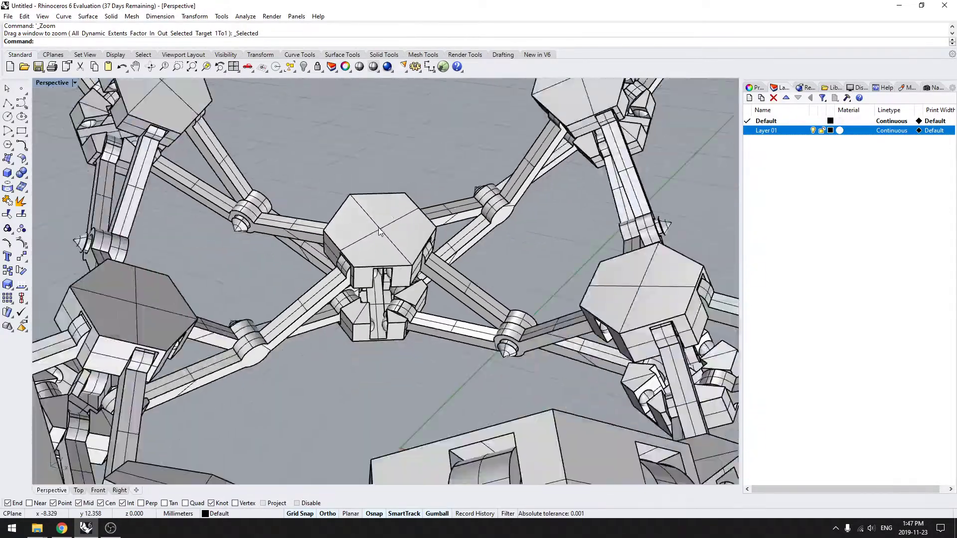
Select the entire truss, zoom to it with the ZS alias, and clear the selection
{"action": "scroll", "coordinate": [360, 248], "scroll_direction": "down", "scroll_amount": 6}
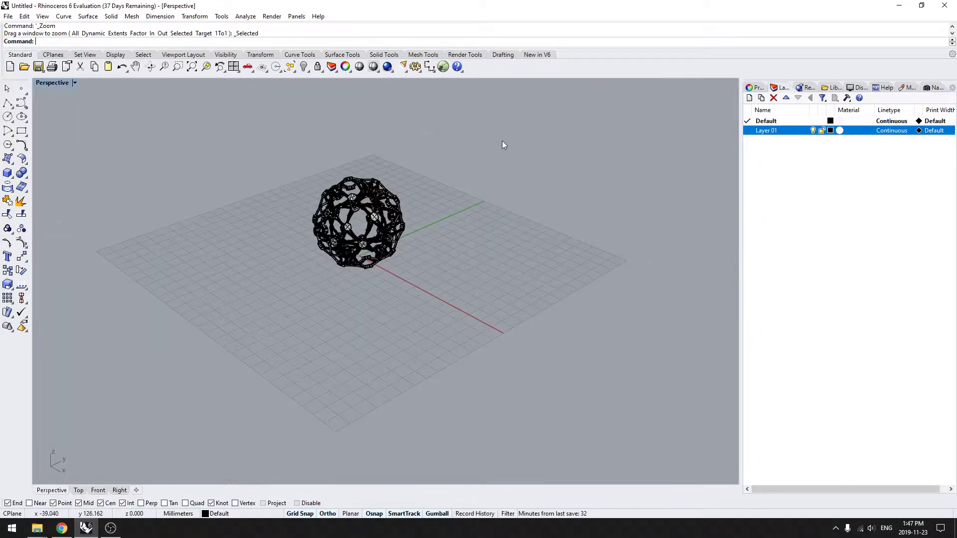
{"action": "left_click_drag", "start_coordinate": [501, 146], "coordinate": [253, 344]}
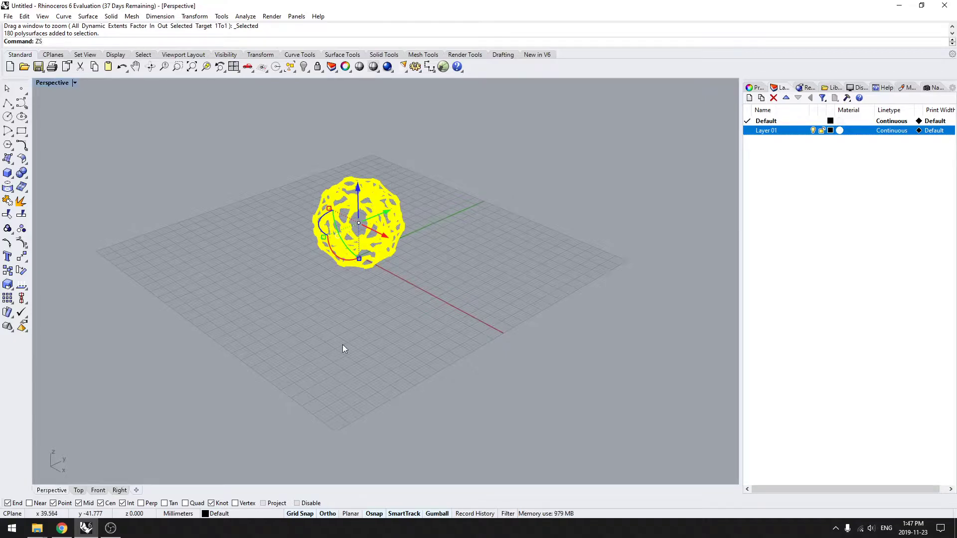
{"action": "key", "text": "Return"}
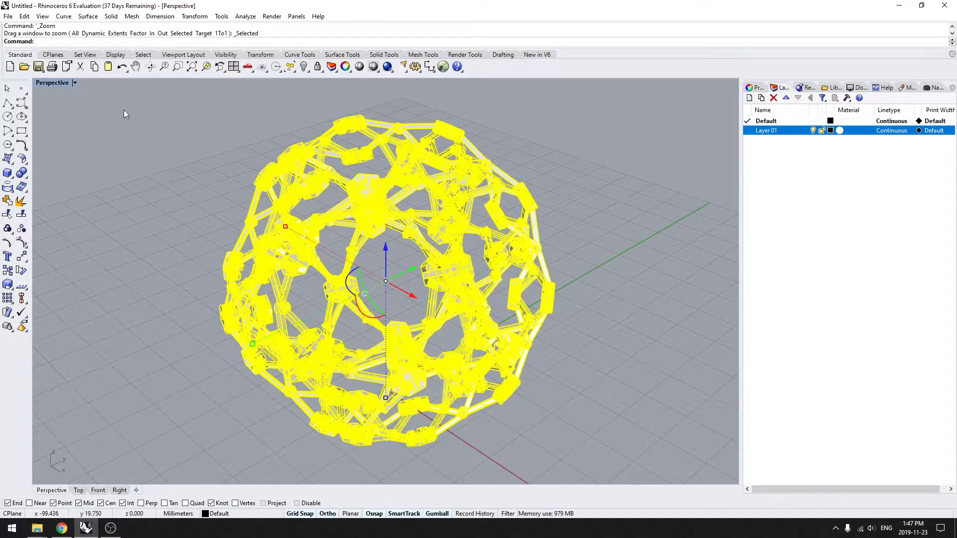
{"action": "left_click", "coordinate": [548, 153]}
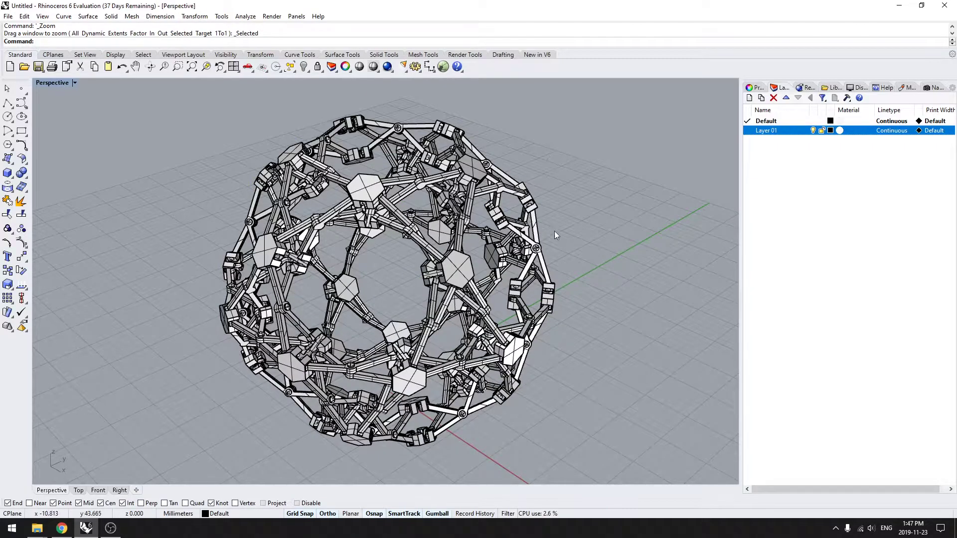
{"action": "right_click_drag", "start_coordinate": [567, 252], "coordinate": [496, 232], "text": "shift"}
{"action": "scroll", "coordinate": [486, 232], "scroll_direction": "down", "scroll_amount": 4}
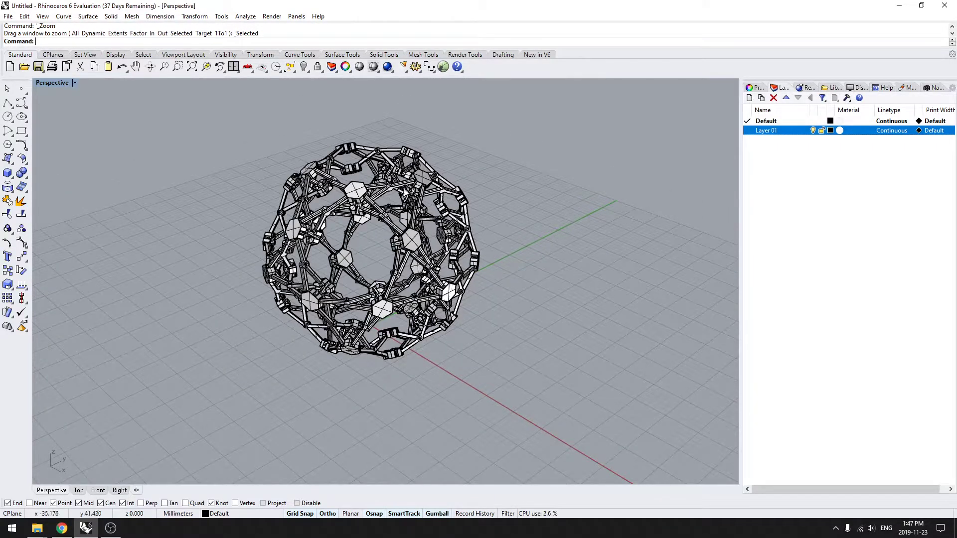
Select all the truss's polysurfaces and turn off the Gumball
{"action": "left_click_drag", "start_coordinate": [600, 146], "coordinate": [167, 375]}
{"action": "scroll", "coordinate": [475, 365], "scroll_direction": "down", "scroll_amount": 10}
{"action": "scroll", "coordinate": [314, 343], "scroll_direction": "down", "scroll_amount": 5}
{"action": "left_click", "coordinate": [429, 512]}
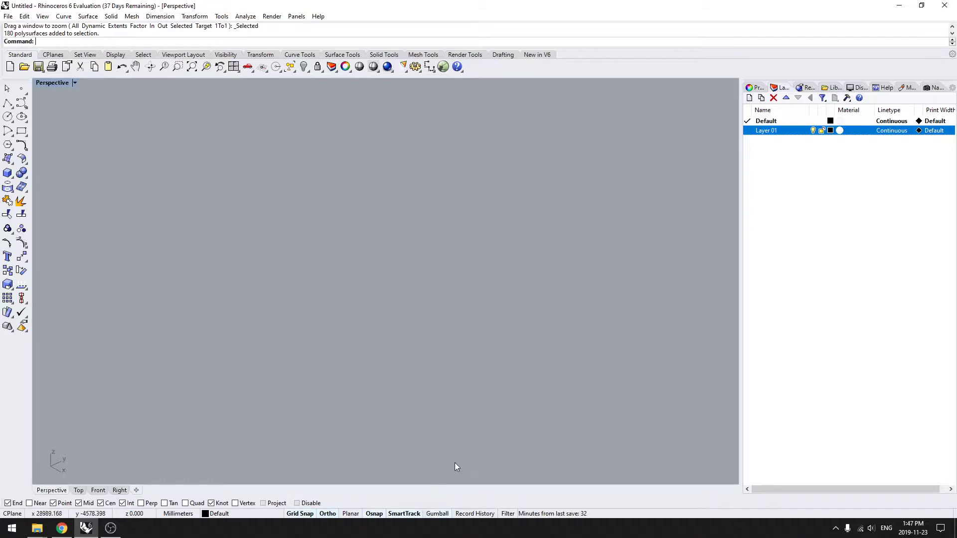
Bring the far-away selected truss back into view with the ZS alias, and clear the selection
{"action": "right_click_drag", "start_coordinate": [334, 441], "coordinate": [577, 339]}
{"action": "right_click_drag", "start_coordinate": [426, 327], "coordinate": [421, 261]}
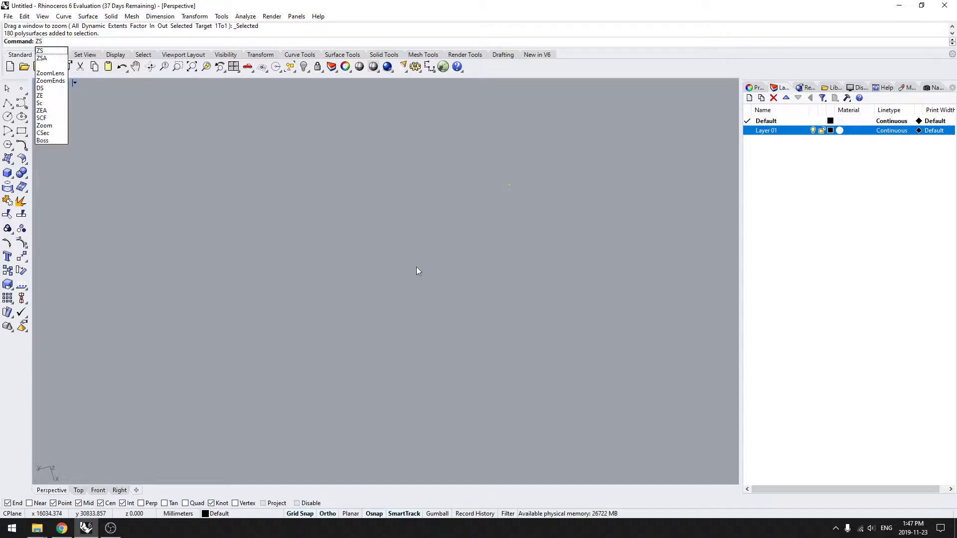
{"action": "key", "text": "Return"}
{"action": "mouse_move", "coordinate": [417, 273]}
{"action": "right_mouse_down"}
{"action": "mouse_move", "coordinate": [560, 214]}
{"action": "mouse_move", "coordinate": [466, 253]}
{"action": "mouse_move", "coordinate": [428, 318]}
{"action": "mouse_move", "coordinate": [352, 265]}
{"action": "mouse_move", "coordinate": [399, 313]}
{"action": "right_mouse_up"}
{"action": "scroll", "coordinate": [351, 265], "scroll_direction": "down", "scroll_amount": 4}
{"action": "left_click", "coordinate": [538, 299]}
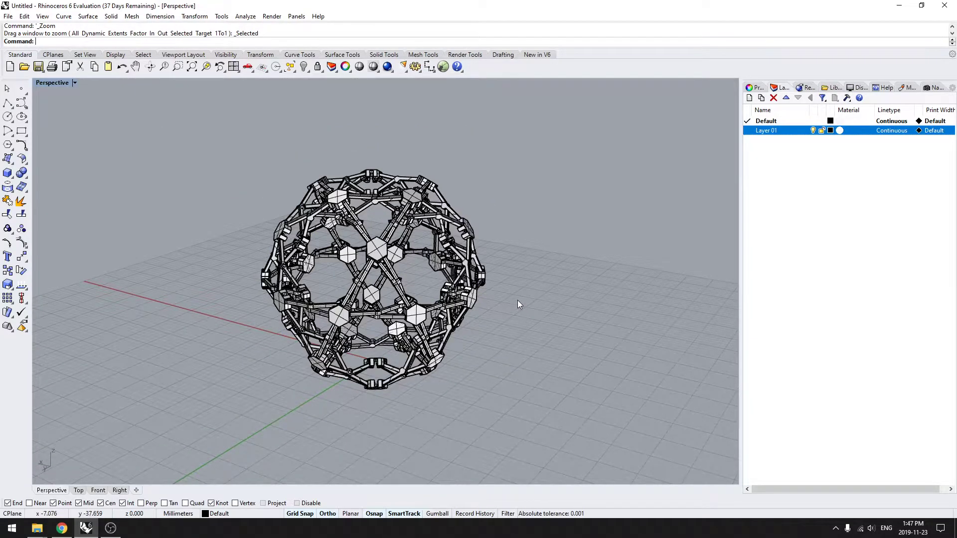
Zoom to a window around one hexagonal hub and inspect its face and arm connections
{"action": "right_click_drag", "start_coordinate": [518, 301], "coordinate": [399, 320]}
{"action": "scroll", "coordinate": [399, 319], "scroll_direction": "up", "scroll_amount": 10}
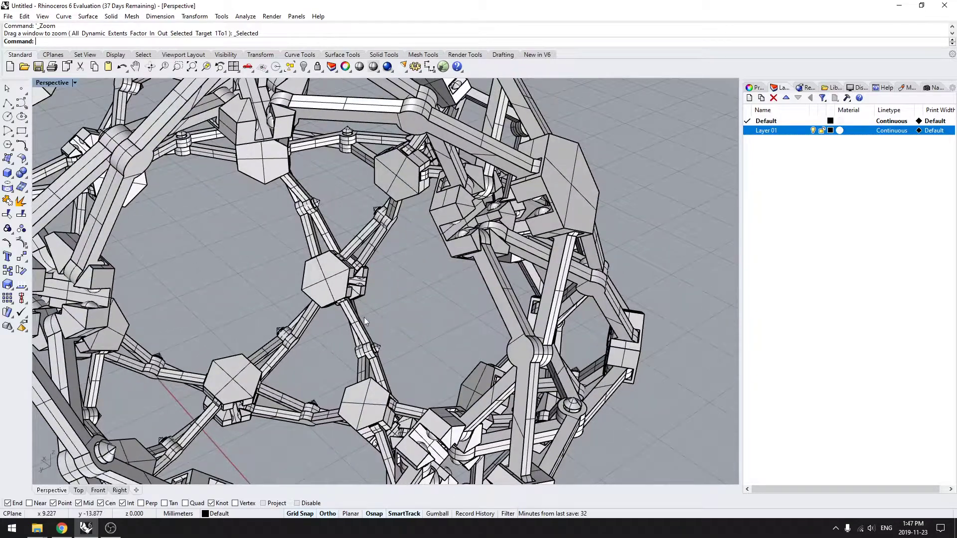
{"action": "key", "text": "ctrl+w"}
{"action": "left_click_drag", "start_coordinate": [418, 320], "coordinate": [238, 245]}
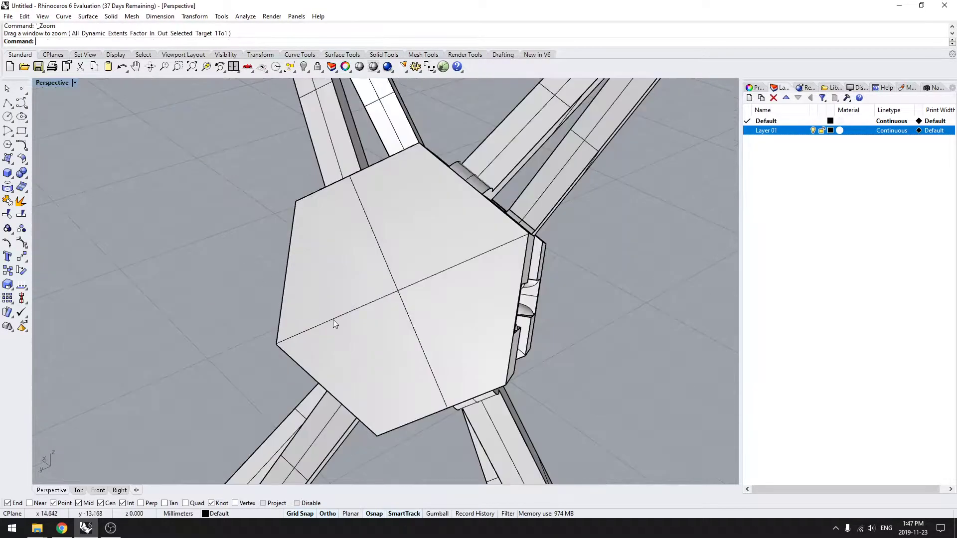
{"action": "right_click_drag", "start_coordinate": [460, 312], "coordinate": [381, 337]}
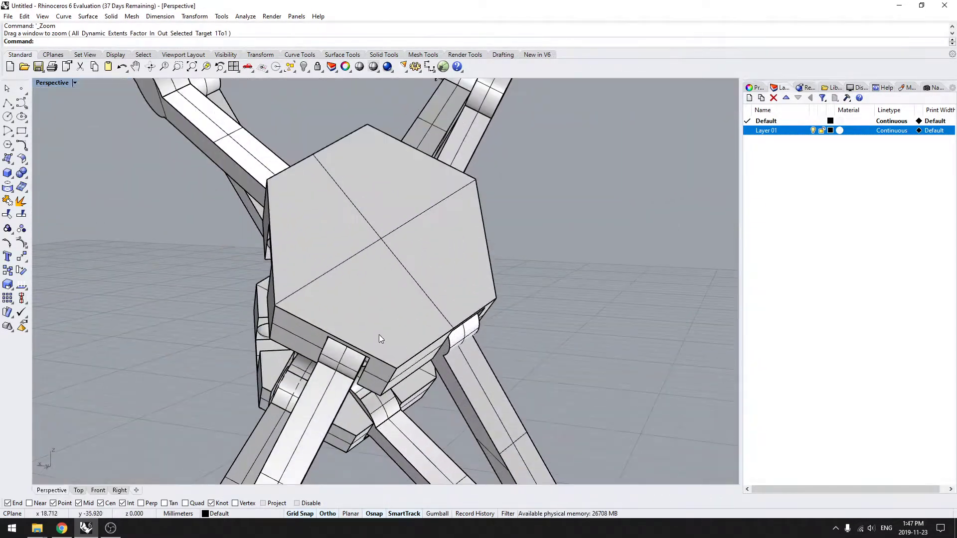
{"action": "scroll", "coordinate": [380, 337], "scroll_direction": "up", "scroll_amount": 7}
Select one hexagonal hub from the overlapping polysurfaces, isolate it with the Isolate command, and inspect it alone
{"action": "left_click", "coordinate": [385, 308]}
{"action": "scroll", "coordinate": [385, 306], "scroll_direction": "down", "scroll_amount": 10}
{"action": "left_click", "coordinate": [376, 322]}
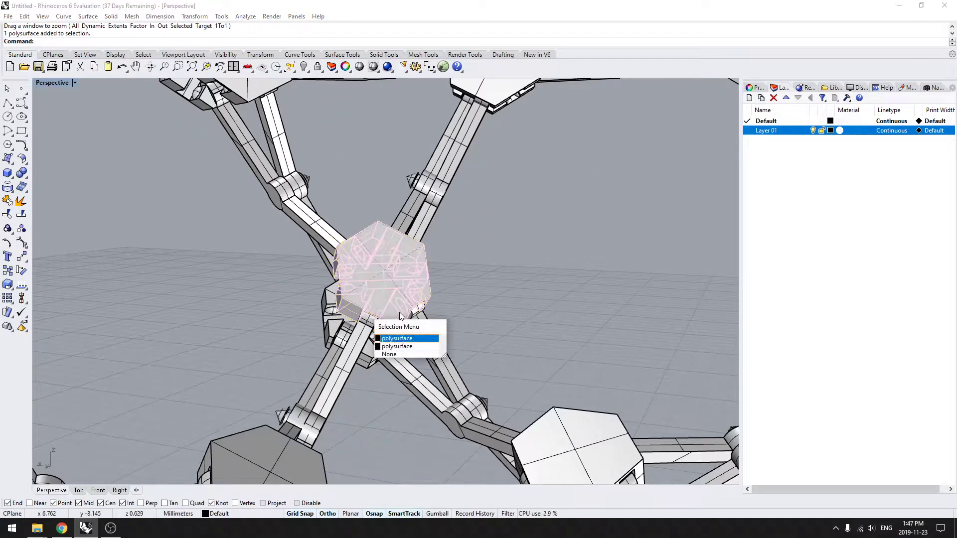
{"action": "left_click", "coordinate": [419, 274]}
{"action": "right_click_drag", "start_coordinate": [419, 274], "coordinate": [285, 314]}
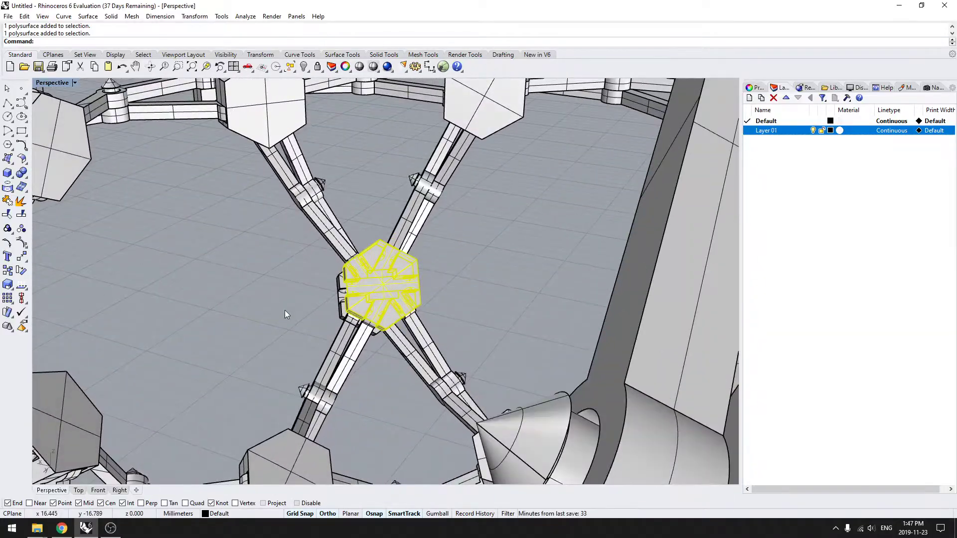
{"action": "type", "text": "Isolate"}
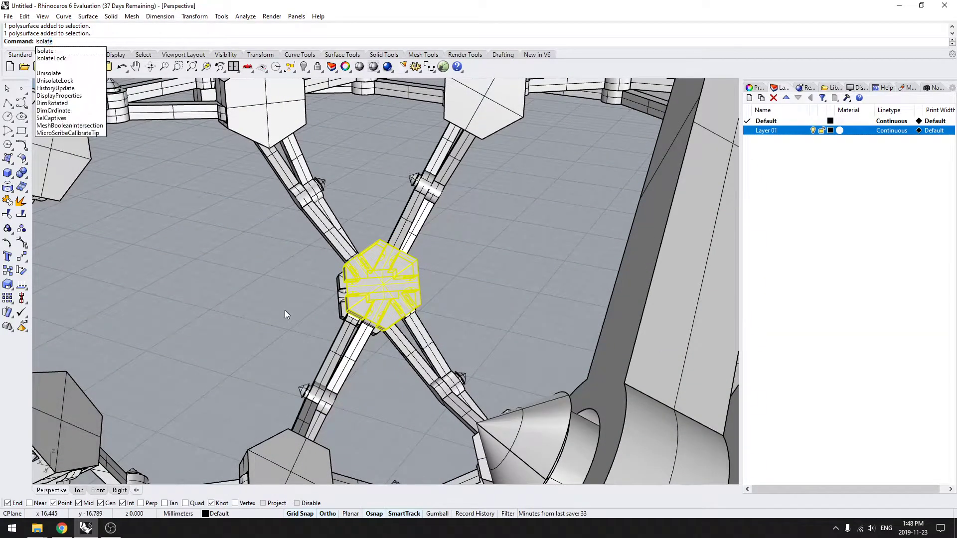
{"action": "key", "text": "Return"}
{"action": "right_click_drag", "start_coordinate": [286, 314], "coordinate": [352, 301]}
{"action": "left_click", "coordinate": [387, 310], "text": "shift"}
{"action": "right_click_drag", "start_coordinate": [591, 401], "coordinate": [370, 363]}
{"action": "left_click", "coordinate": [522, 353]}
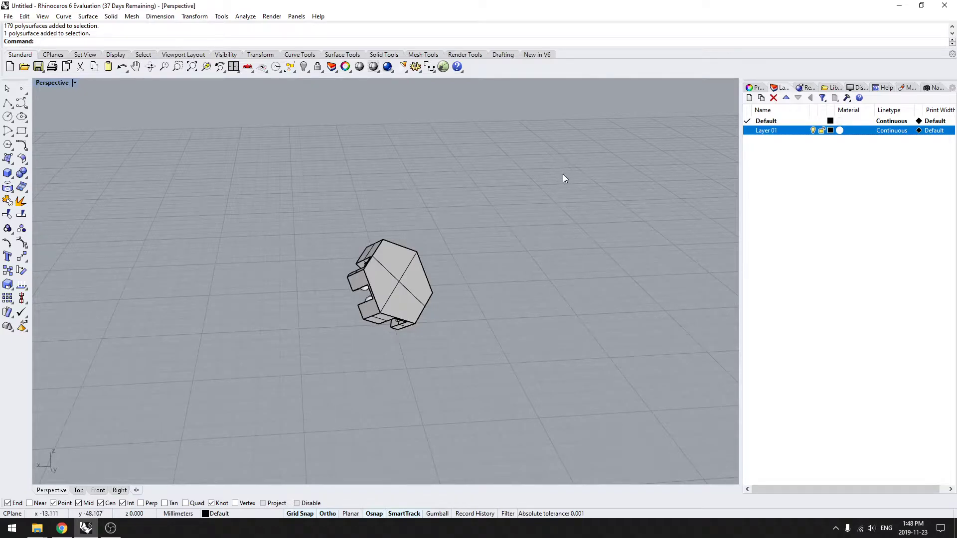
Undo the hub's isolation and view the whole truss
{"action": "key", "text": "ctrl+z"}
{"action": "right_click_drag", "start_coordinate": [481, 194], "coordinate": [448, 224]}
{"action": "scroll", "coordinate": [448, 225], "scroll_direction": "down", "scroll_amount": 10}
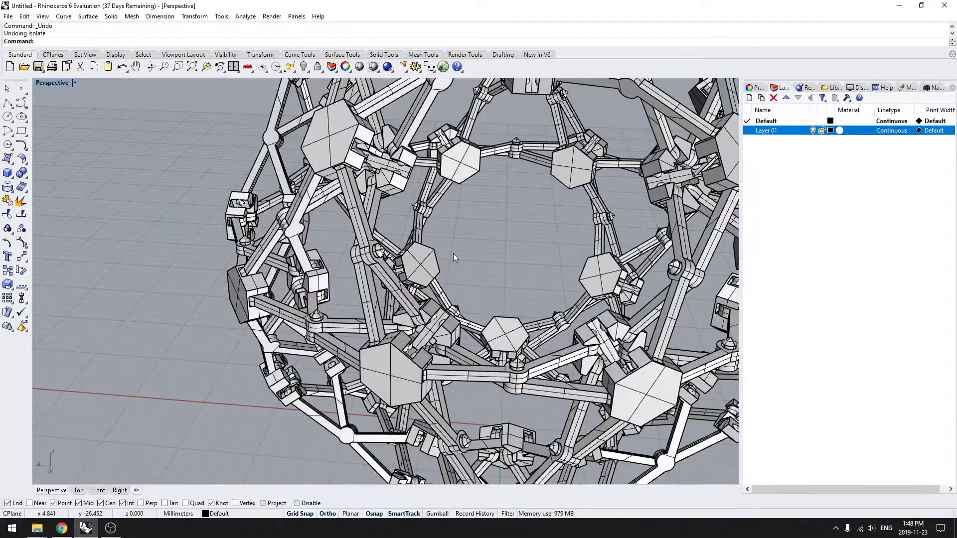
{"action": "right_click_drag", "start_coordinate": [446, 260], "coordinate": [488, 243]}
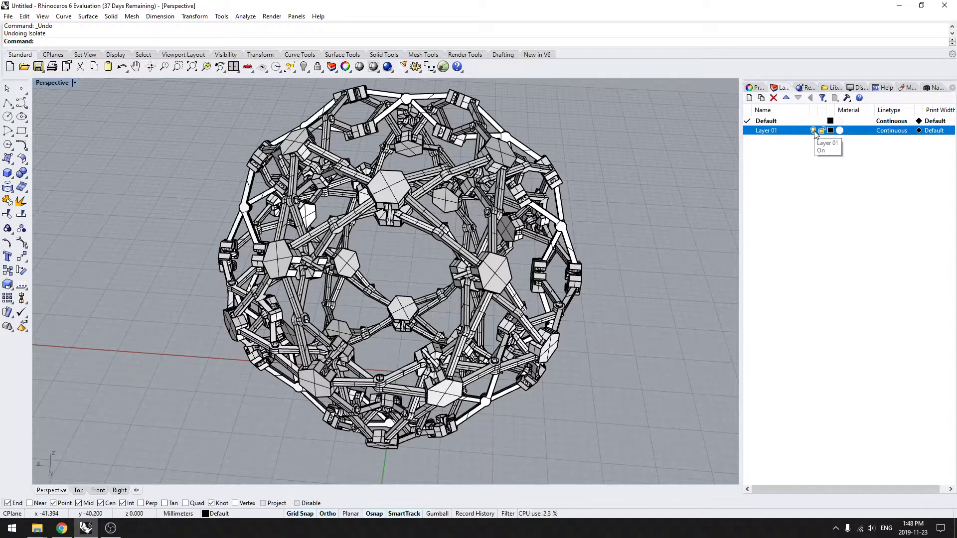
{"action": "right_click_drag", "start_coordinate": [501, 279], "coordinate": [512, 283]}
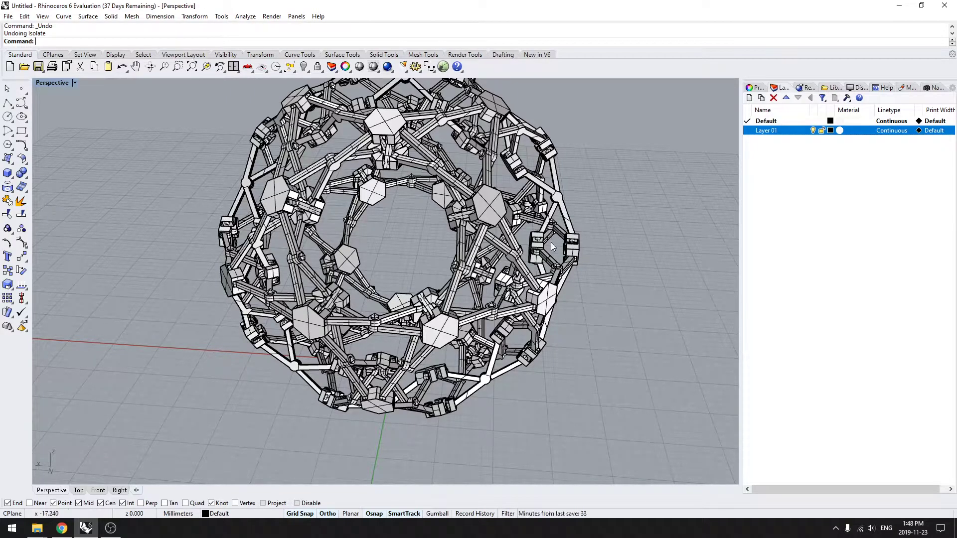
Hide one hexagonal hub of the truss with the Hide command, and bring it back with Show
{"action": "right_click_drag", "start_coordinate": [554, 241], "coordinate": [380, 226]}
{"action": "left_click", "coordinate": [372, 155]}
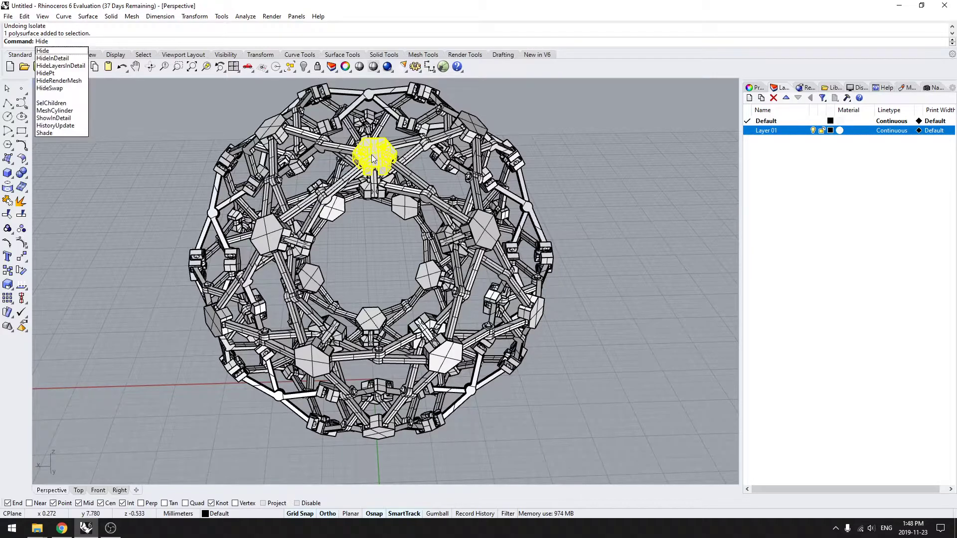
{"action": "key", "text": "Return"}
{"action": "scroll", "coordinate": [373, 158], "scroll_direction": "up", "scroll_amount": 6}
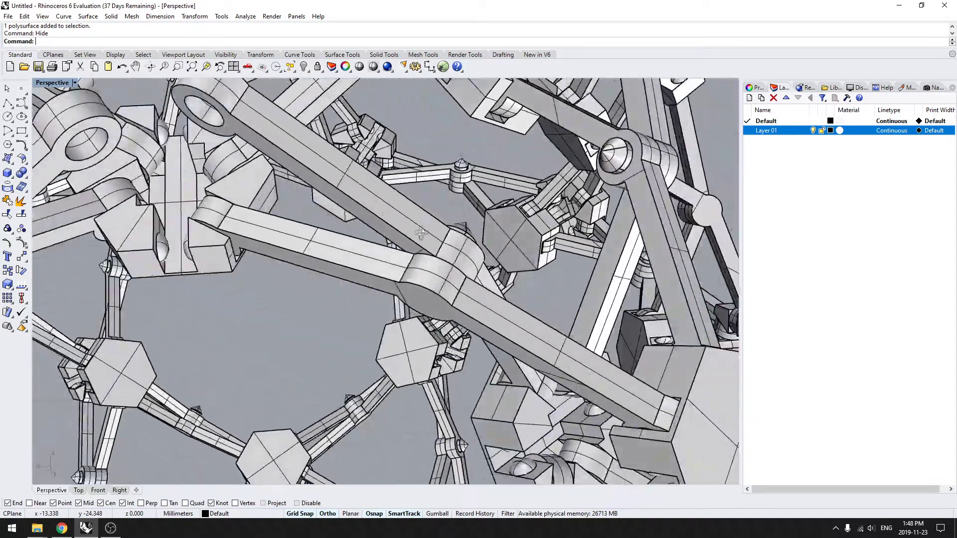
{"action": "scroll", "coordinate": [360, 209], "scroll_direction": "down", "scroll_amount": 3}
{"action": "right_click_drag", "start_coordinate": [360, 209], "coordinate": [384, 225]}
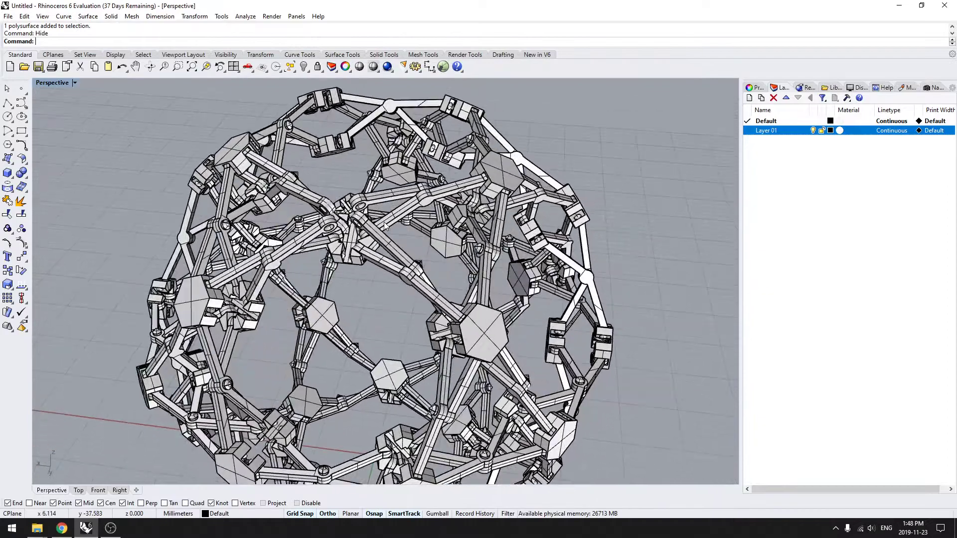
{"action": "type", "text": "Show"}
{"action": "key", "text": "Return"}
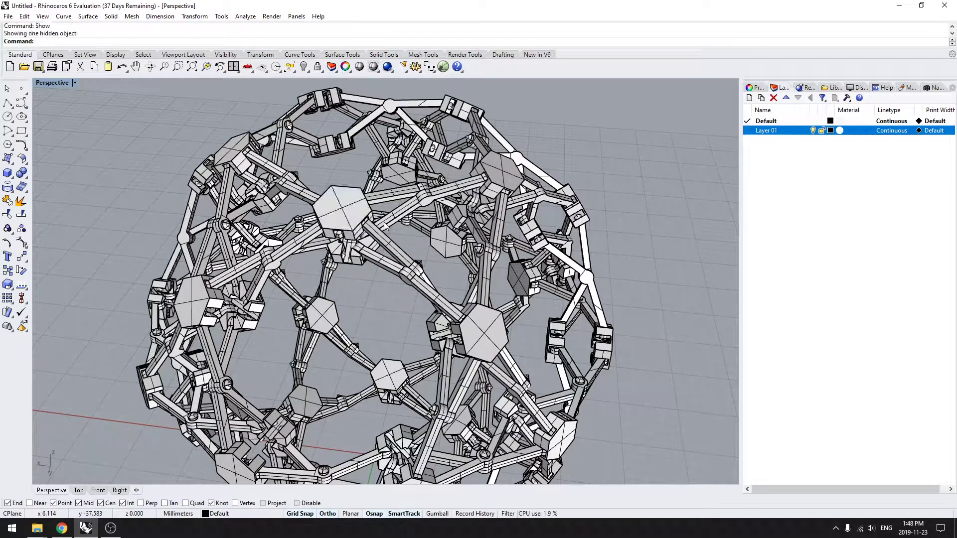
Hide roughly half of the truss with a crossing selection and Hide, and restore it with Show
{"action": "scroll", "coordinate": [335, 276], "scroll_direction": "down", "scroll_amount": 8}
{"action": "scroll", "coordinate": [357, 299], "scroll_direction": "up", "scroll_amount": 5}
{"action": "scroll", "coordinate": [357, 301], "scroll_direction": "down", "scroll_amount": 3}
{"action": "left_click_drag", "start_coordinate": [467, 189], "coordinate": [351, 391]}
{"action": "type", "text": "Hide"}
{"action": "key", "text": "Return"}
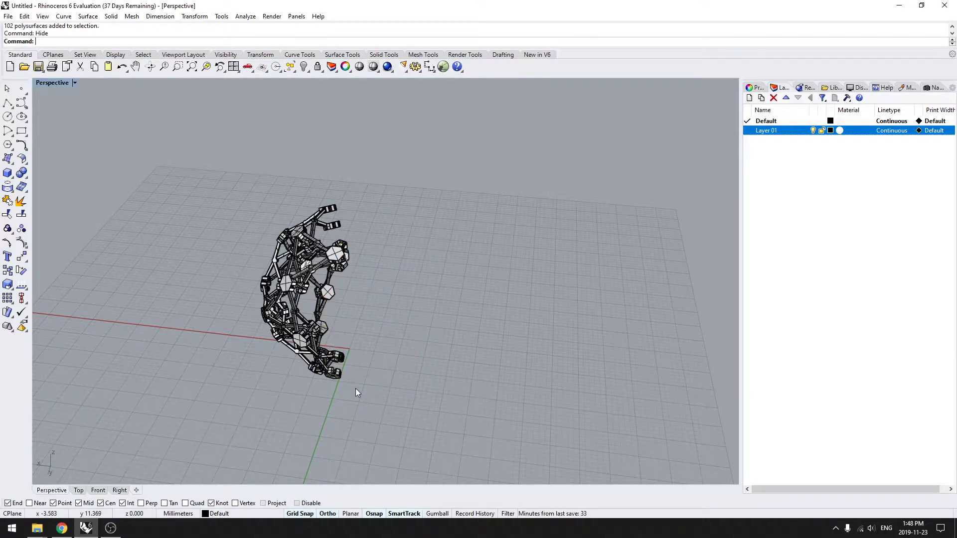
{"action": "type", "text": "Show"}
{"action": "key", "text": "Return"}
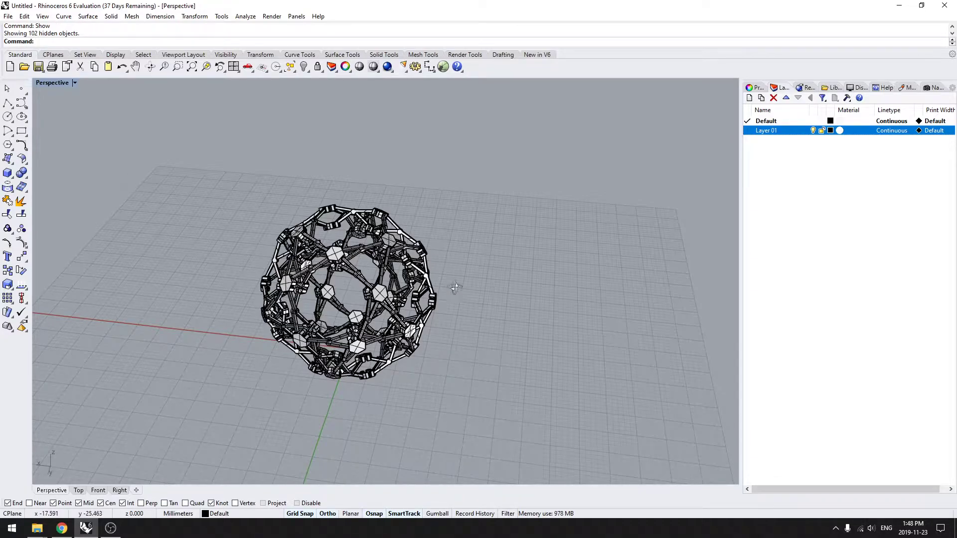
Select 104 polysurfaces on the side of the truss away from the red axis and hide them
{"action": "scroll", "coordinate": [452, 291], "scroll_direction": "up", "scroll_amount": 6}
{"action": "scroll", "coordinate": [366, 329], "scroll_direction": "down", "scroll_amount": 3}
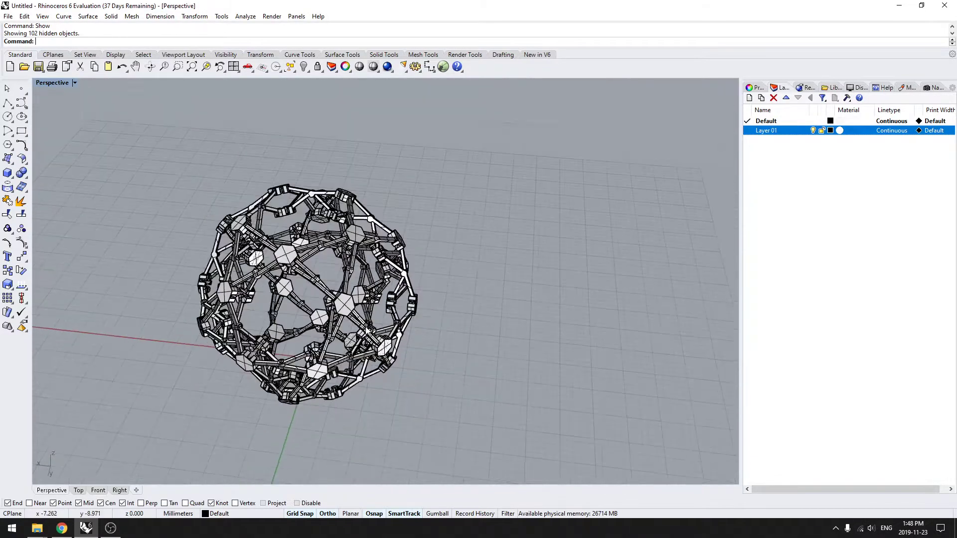
{"action": "left_click_drag", "start_coordinate": [469, 161], "coordinate": [304, 399]}
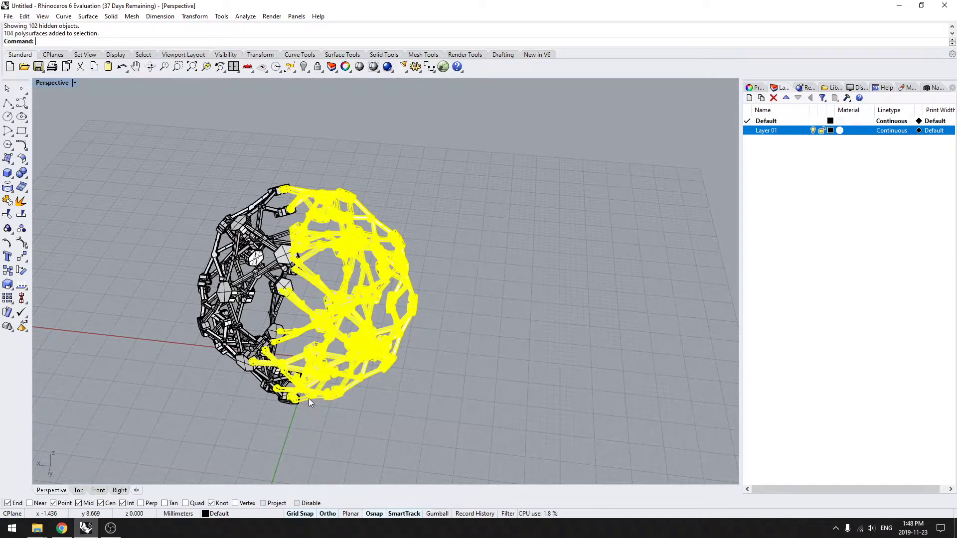
{"action": "key", "text": "Return"}
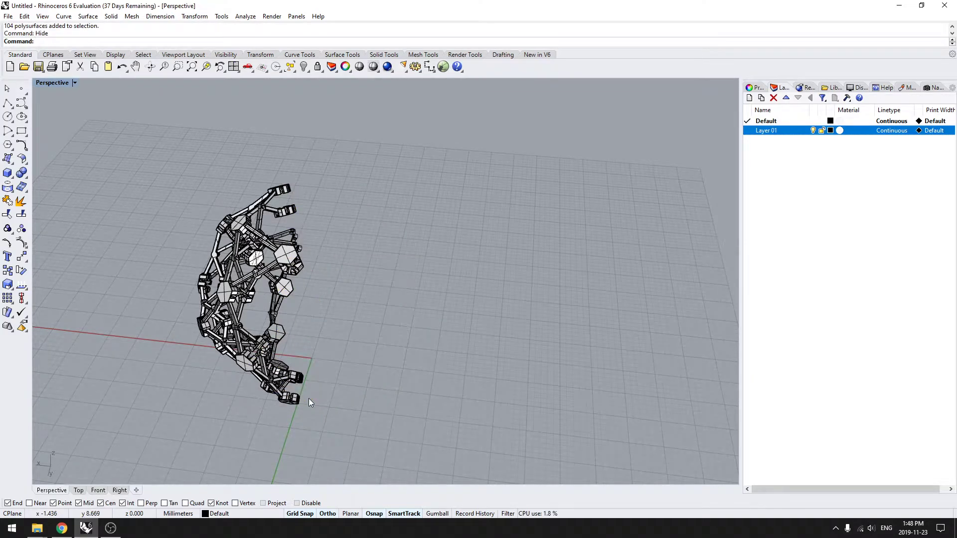
Use ShowSelected to restore only several hexagonal hubs from the hidden half of the truss
{"action": "type", "text": "ShowSelected"}
{"action": "key", "text": "Return"}
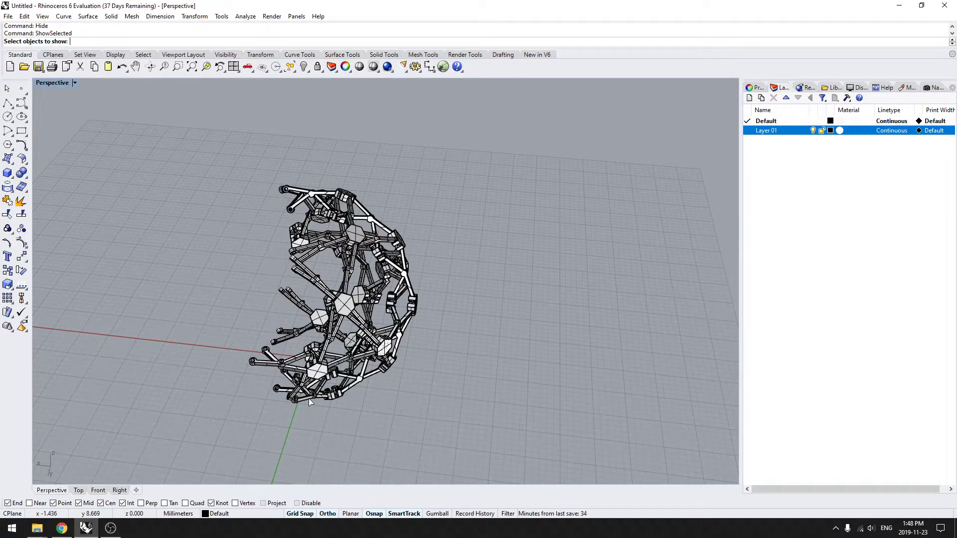
{"action": "right_click_drag", "start_coordinate": [305, 399], "coordinate": [460, 288]}
{"action": "scroll", "coordinate": [389, 249], "scroll_direction": "up", "scroll_amount": 3}
{"action": "left_click", "coordinate": [373, 314]}
{"action": "left_click", "coordinate": [335, 262]}
{"action": "left_click", "coordinate": [427, 262]}
{"action": "left_click", "coordinate": [499, 249]}
{"action": "left_click", "coordinate": [525, 321]}
{"action": "right_click_drag", "start_coordinate": [470, 363], "coordinate": [412, 245]}
{"action": "key", "text": "Return"}
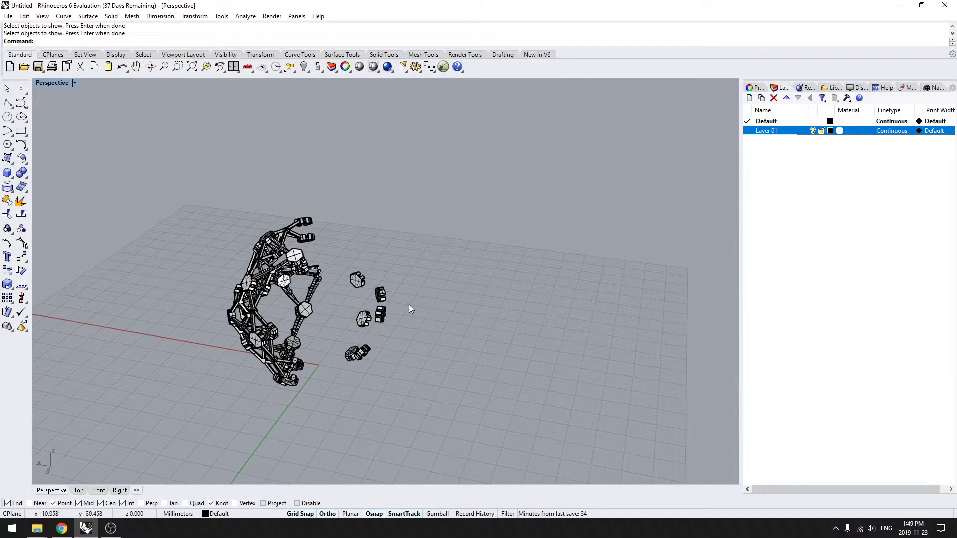
{"action": "scroll", "coordinate": [363, 313], "scroll_direction": "up", "scroll_amount": 4}
{"action": "right_click_drag", "start_coordinate": [351, 332], "coordinate": [373, 346]}
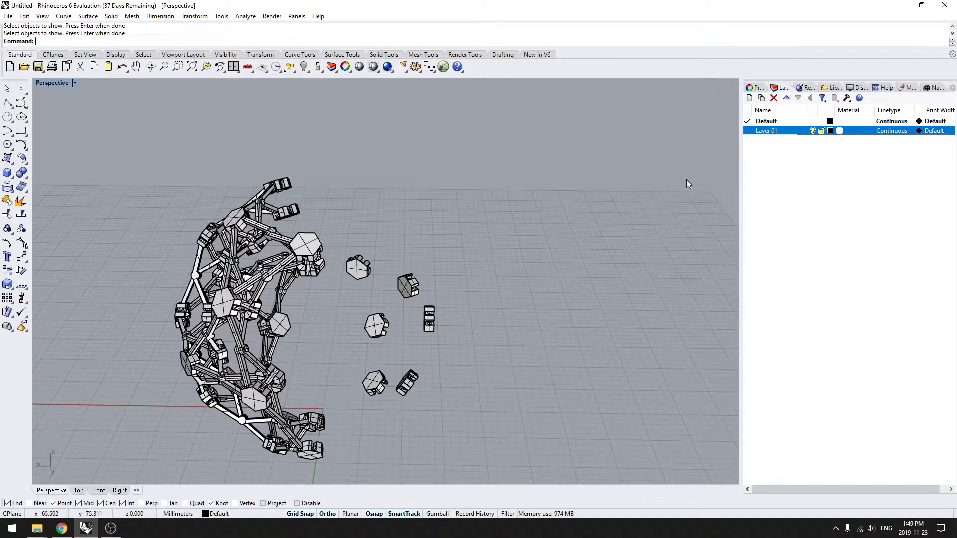
{"action": "right_click_drag", "start_coordinate": [544, 255], "coordinate": [565, 239], "text": "shift"}
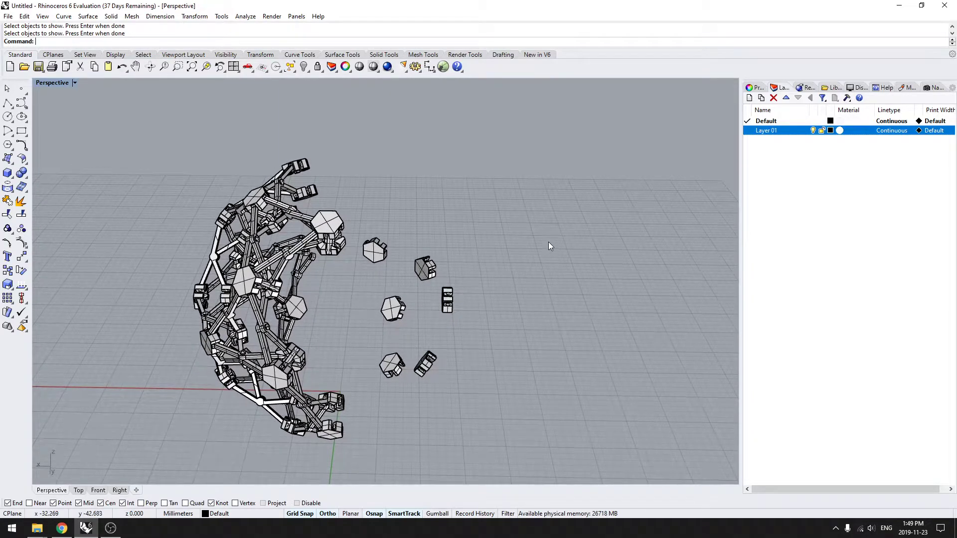
Restore all remaining hidden truss parts with the Show command
{"action": "key", "text": "BackSpace"}
{"action": "key", "text": "BackSpace"}
{"action": "key", "text": "BackSpace"}
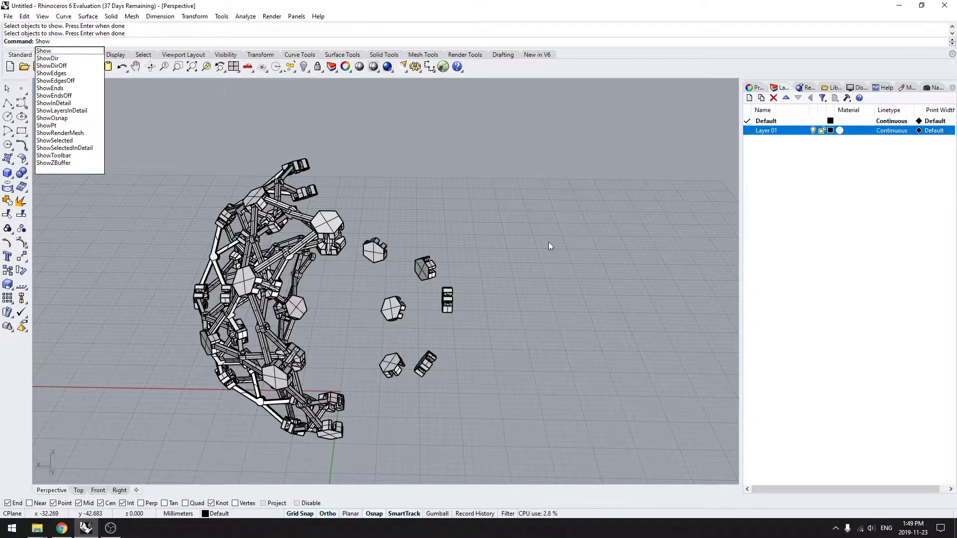
{"action": "key", "text": "Return"}
{"action": "right_click_drag", "start_coordinate": [587, 211], "coordinate": [624, 210]}
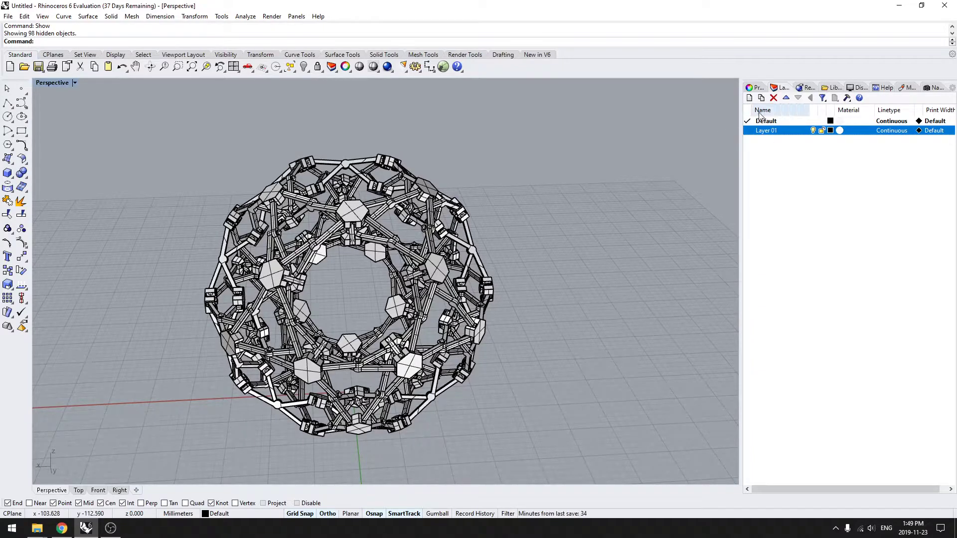
Make Layer 01 the current layer, and toggle the Default layer's visibility off and back on
{"action": "left_click", "coordinate": [748, 130]}
{"action": "left_click", "coordinate": [814, 121]}
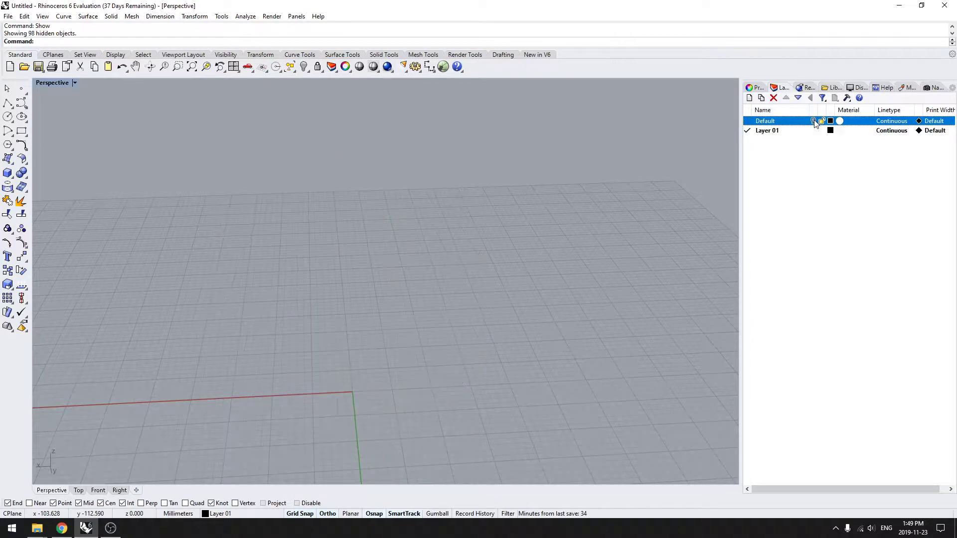
{"action": "left_click", "coordinate": [815, 120]}
{"action": "right_click_drag", "start_coordinate": [641, 197], "coordinate": [588, 199]}
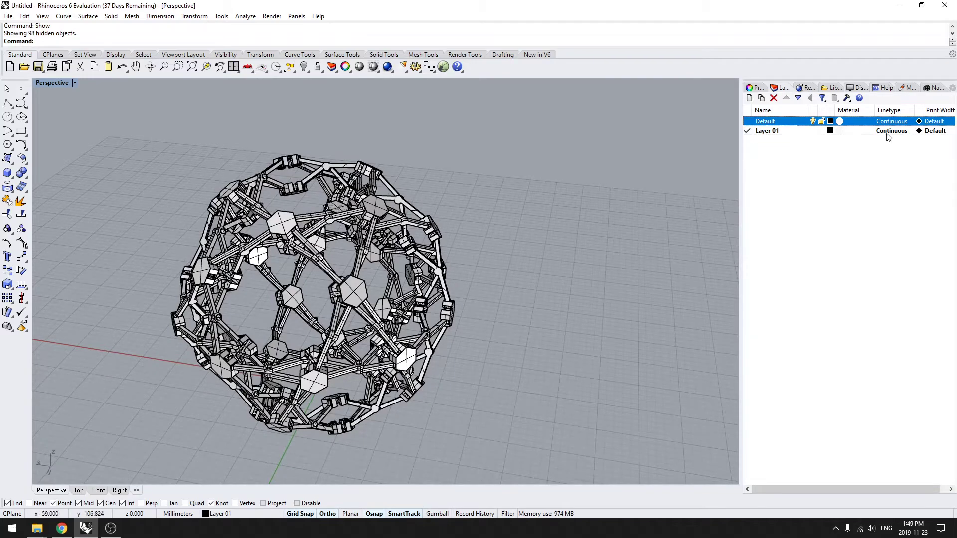
{"action": "left_click", "coordinate": [814, 120]}
{"action": "left_click", "coordinate": [815, 120]}
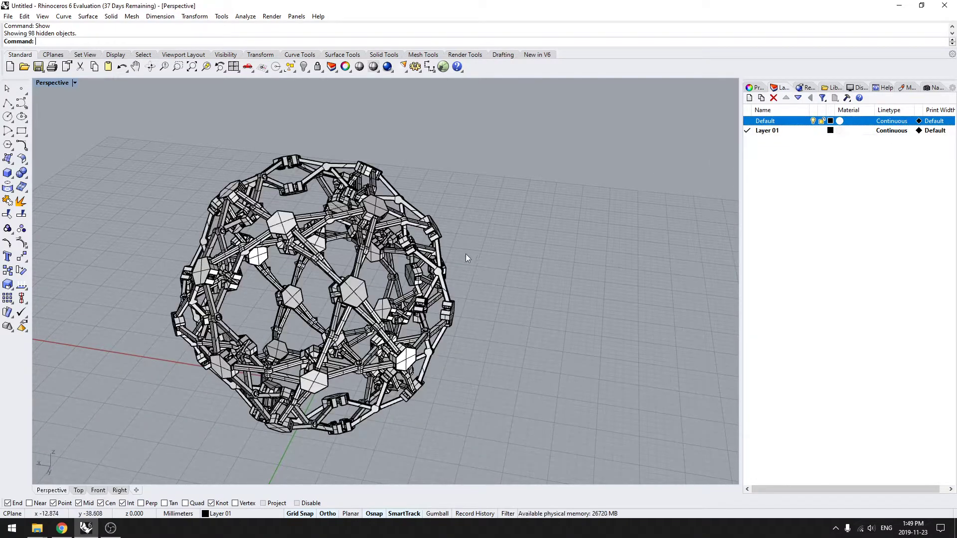
{"action": "right_click_drag", "start_coordinate": [469, 253], "coordinate": [486, 256]}
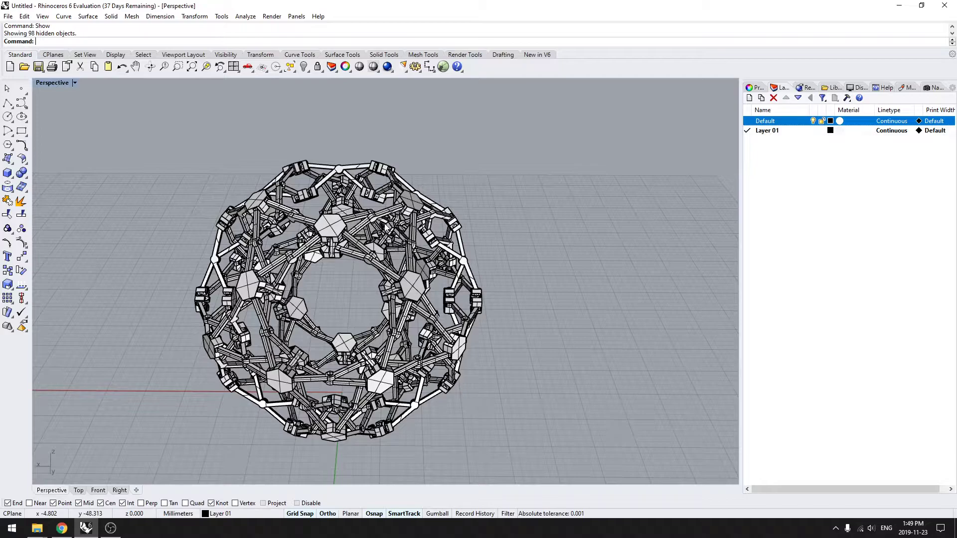
Select the entire truss, hide it, and show all hidden objects again
{"action": "mouse_move", "coordinate": [407, 289]}
{"action": "right_mouse_down"}
{"action": "mouse_move", "coordinate": [415, 270]}
{"action": "mouse_move", "coordinate": [406, 274]}
{"action": "right_mouse_up"}
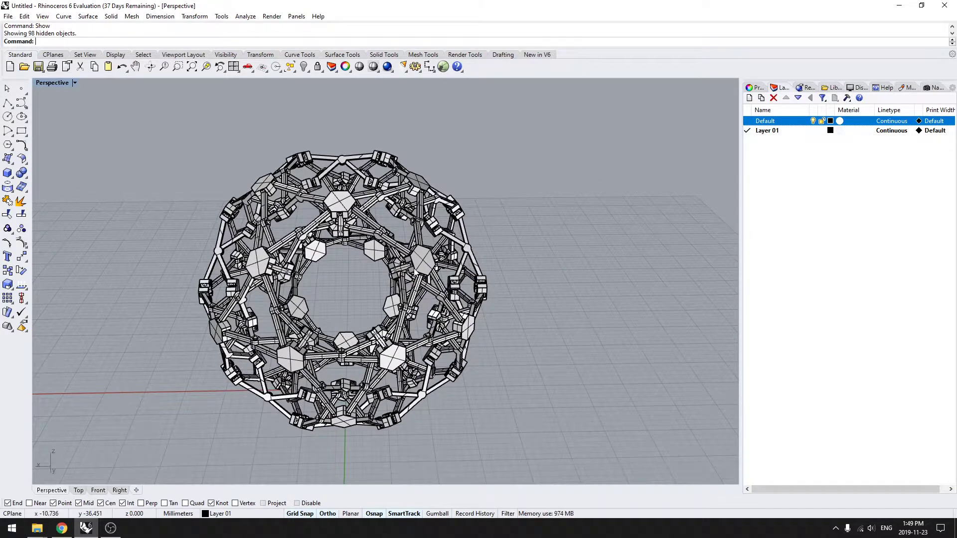
{"action": "right_click_drag", "start_coordinate": [470, 301], "coordinate": [567, 226]}
{"action": "left_click_drag", "start_coordinate": [533, 121], "coordinate": [180, 427]}
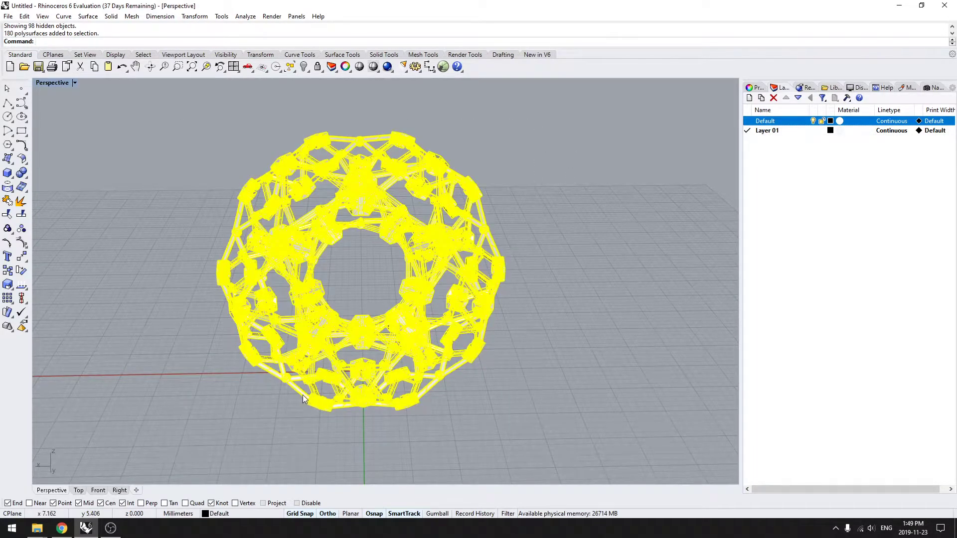
{"action": "key", "text": "ctrl+h"}
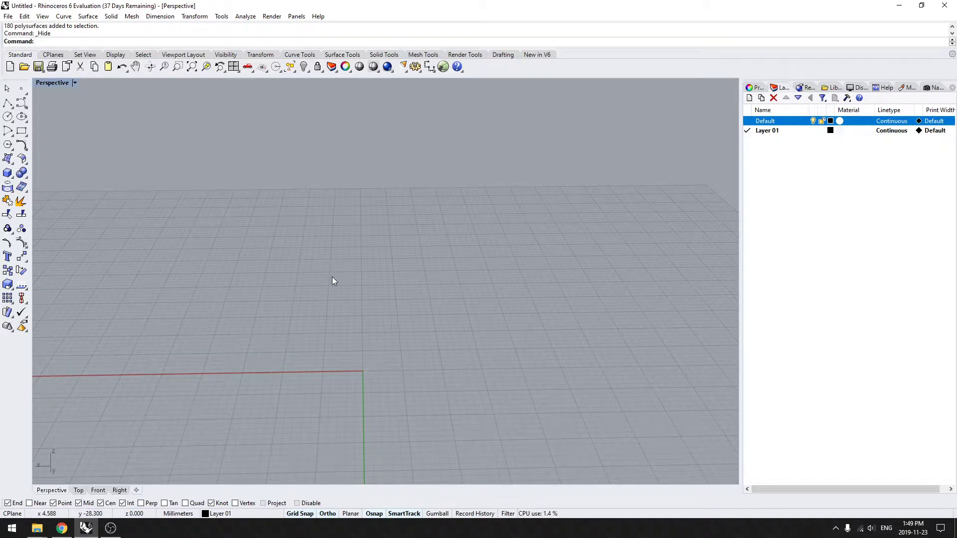
{"action": "key", "text": "ctrl+alt+h"}
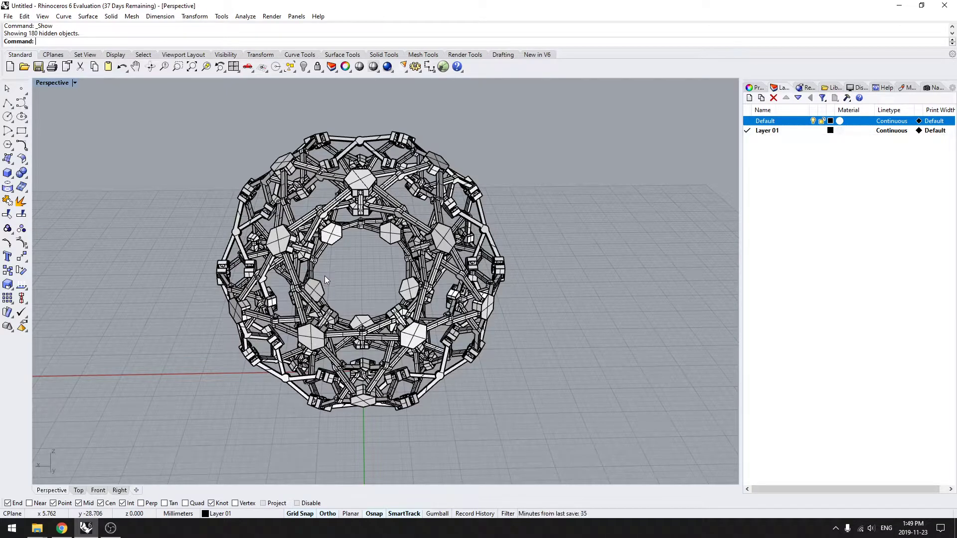
Hide the whole truss and use ShowSelected to restore only three hexagonal hubs and one connecting arm
{"action": "left_click_drag", "start_coordinate": [559, 91], "coordinate": [160, 423]}
{"action": "key", "text": "ctrl+h"}
{"action": "key", "text": "ctrl+shift+h"}
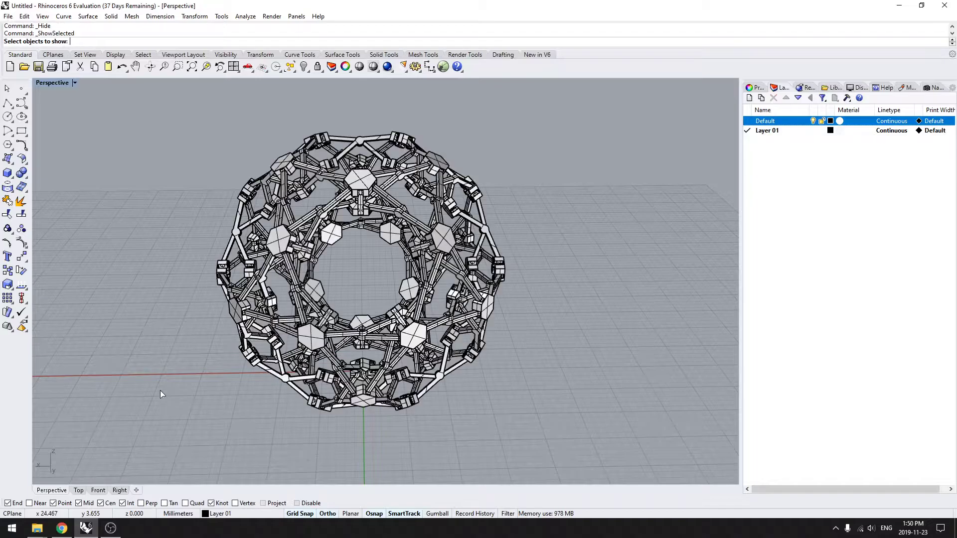
{"action": "right_click_drag", "start_coordinate": [222, 359], "coordinate": [201, 357]}
{"action": "left_click", "coordinate": [348, 247]}
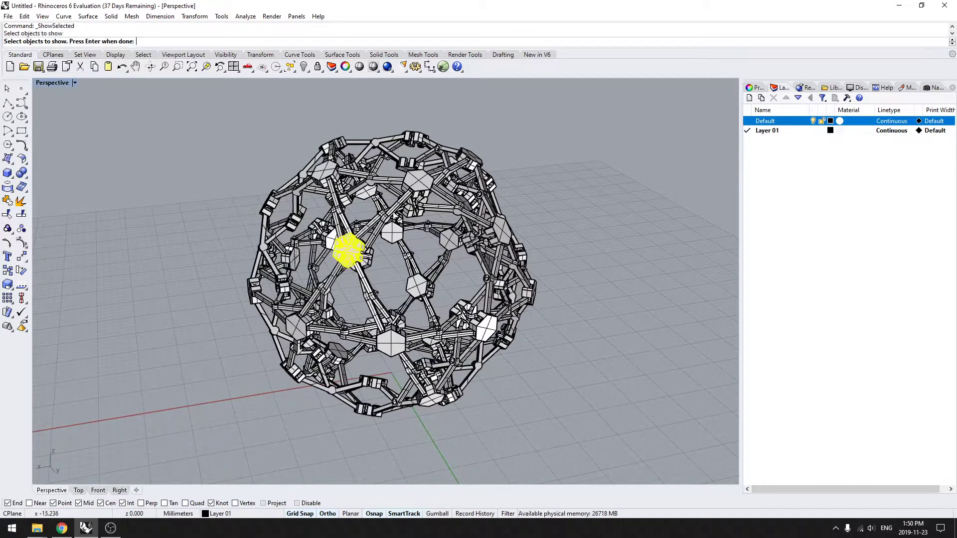
{"action": "left_click", "coordinate": [418, 183]}
{"action": "left_click", "coordinate": [518, 244]}
{"action": "left_click", "coordinate": [483, 325]}
{"action": "key", "text": "Return"}
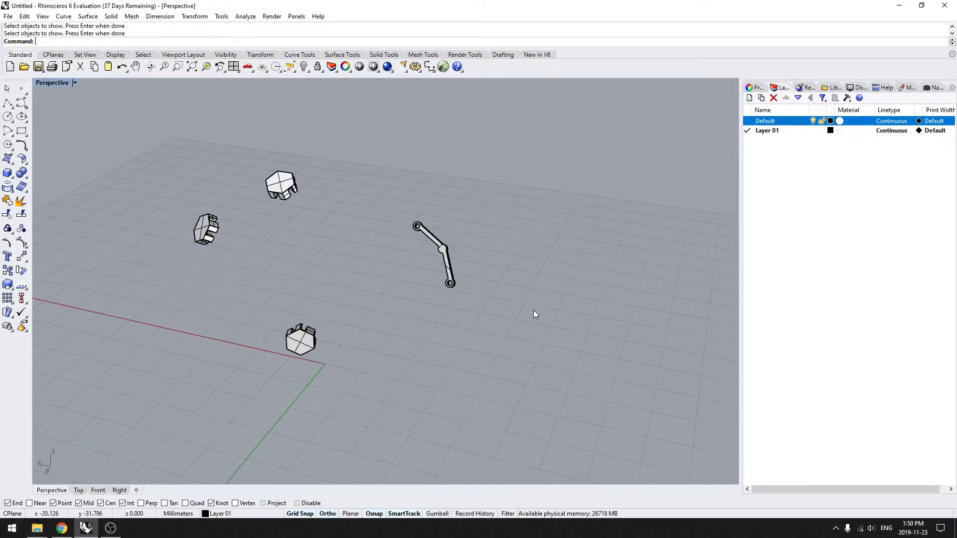
Undo the last ShowSelected and Hide operations on the truss
{"action": "key", "text": "ctrl+z"}
{"action": "key", "text": "ctrl+z"}
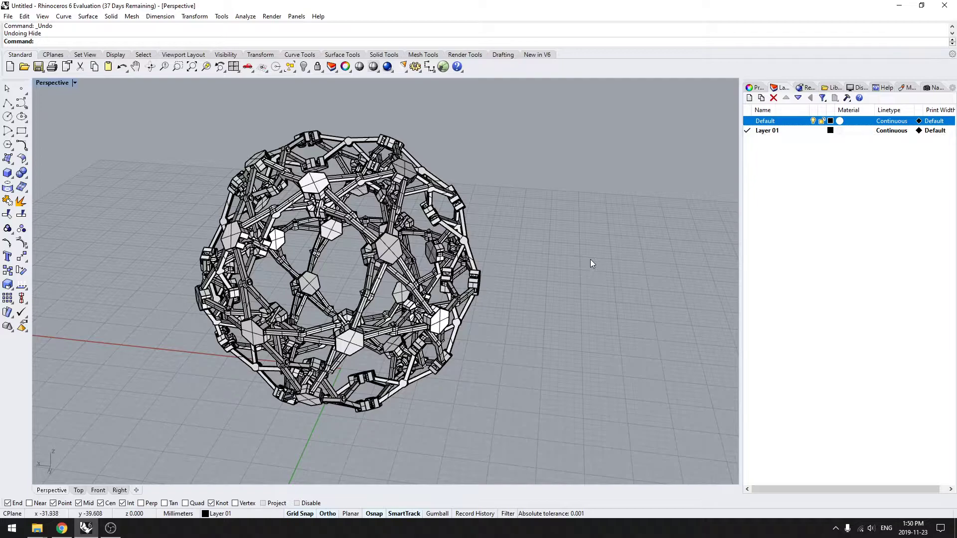
{"action": "right_click_drag", "start_coordinate": [549, 270], "coordinate": [527, 292]}
Select the truss with select-all and with a crossing window, clearing the selection each time
{"action": "key", "text": "ctrl+a"}
{"action": "left_click", "coordinate": [526, 288]}
{"action": "left_click_drag", "start_coordinate": [474, 134], "coordinate": [137, 405]}
{"action": "left_click", "coordinate": [535, 250]}
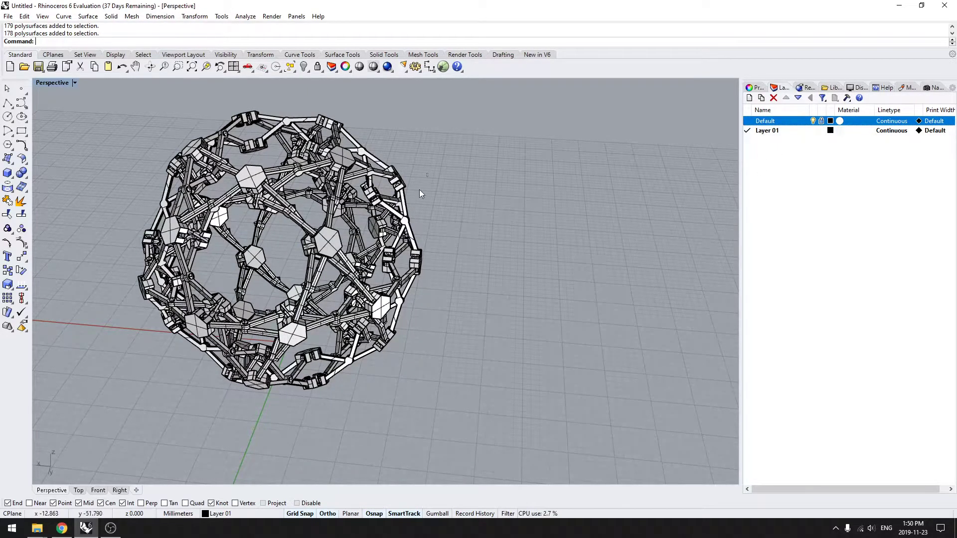
Try to select truss parts with a crossing window while the Default layer is locked
{"action": "right_click_drag", "start_coordinate": [310, 333], "coordinate": [413, 333], "text": "shift"}
{"action": "scroll", "coordinate": [412, 333], "scroll_direction": "down", "scroll_amount": 4}
{"action": "scroll", "coordinate": [413, 333], "scroll_direction": "up", "scroll_amount": 7}
{"action": "scroll", "coordinate": [339, 256], "scroll_direction": "down", "scroll_amount": 4}
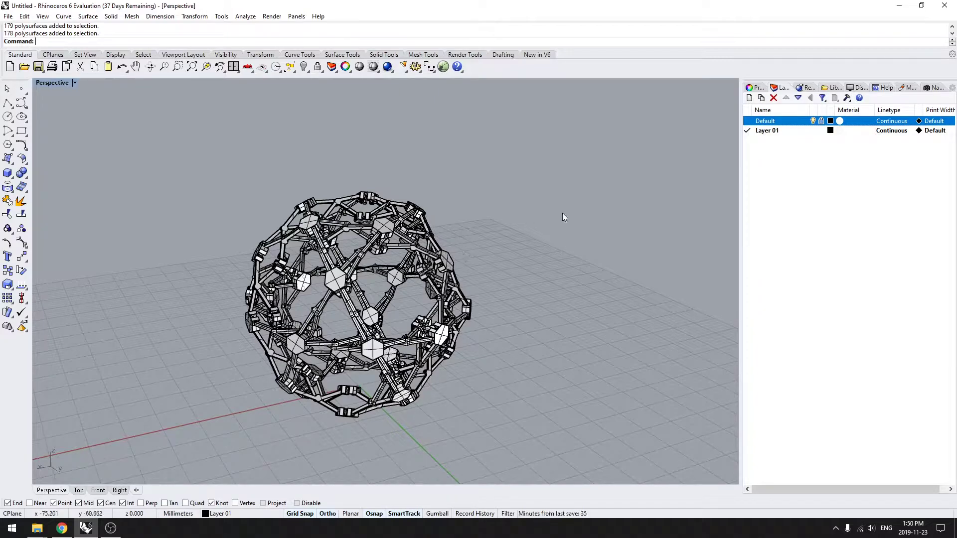
{"action": "scroll", "coordinate": [399, 270], "scroll_direction": "up", "scroll_amount": 5}
{"action": "left_click_drag", "start_coordinate": [459, 147], "coordinate": [148, 307]}
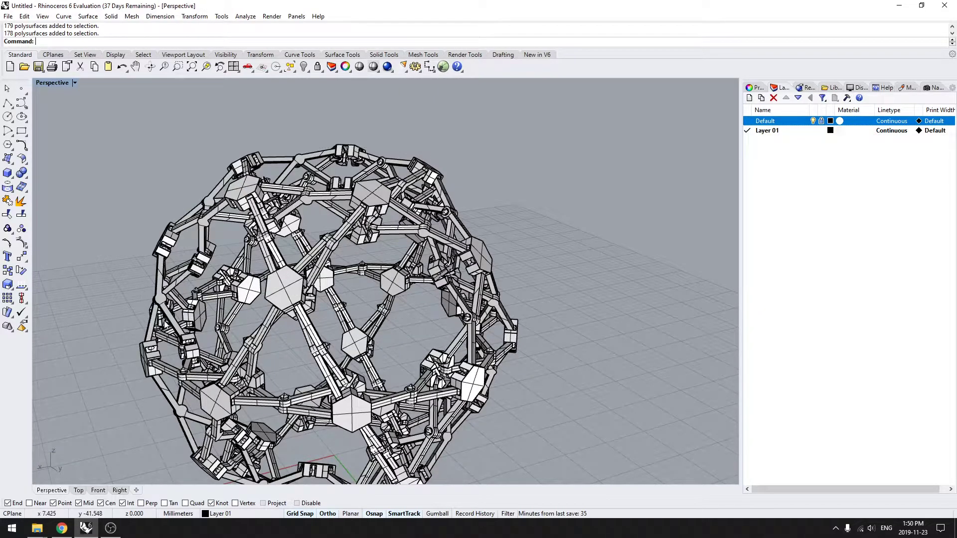
{"action": "scroll", "coordinate": [166, 315], "scroll_direction": "down", "scroll_amount": 7}
{"action": "right_click_drag", "start_coordinate": [211, 342], "coordinate": [293, 313], "text": "shift"}
{"action": "scroll", "coordinate": [292, 313], "scroll_direction": "up", "scroll_amount": 3}
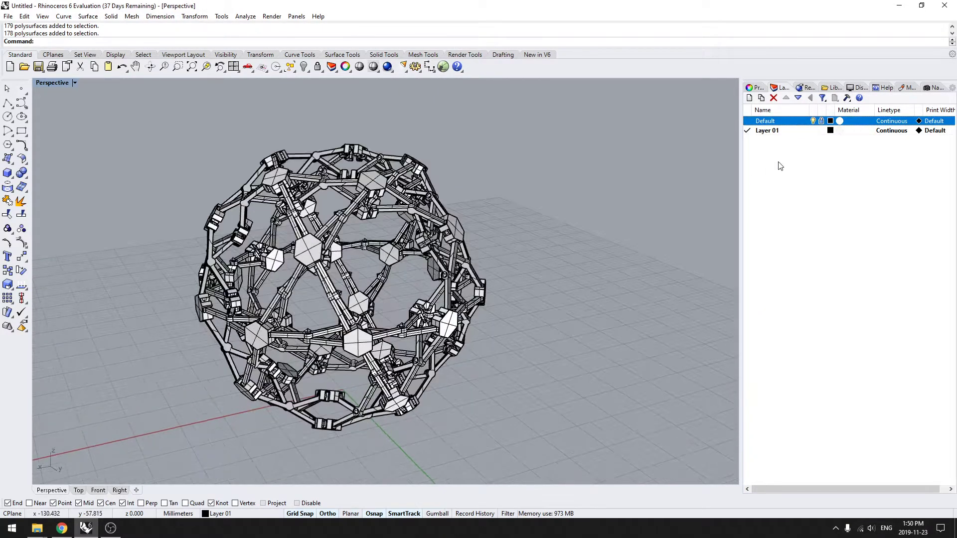
Unlock the Default layer, and lock three hexagonal hubs on the truss's upper part with the Lock command
{"action": "left_click", "coordinate": [822, 121]}
{"action": "right_click_drag", "start_coordinate": [418, 225], "coordinate": [304, 215]}
{"action": "scroll", "coordinate": [299, 215], "scroll_direction": "up", "scroll_amount": 2}
{"action": "left_click", "coordinate": [287, 198]}
{"action": "left_click", "coordinate": [385, 162], "text": "shift"}
{"action": "left_click", "coordinate": [387, 257], "text": "shift"}
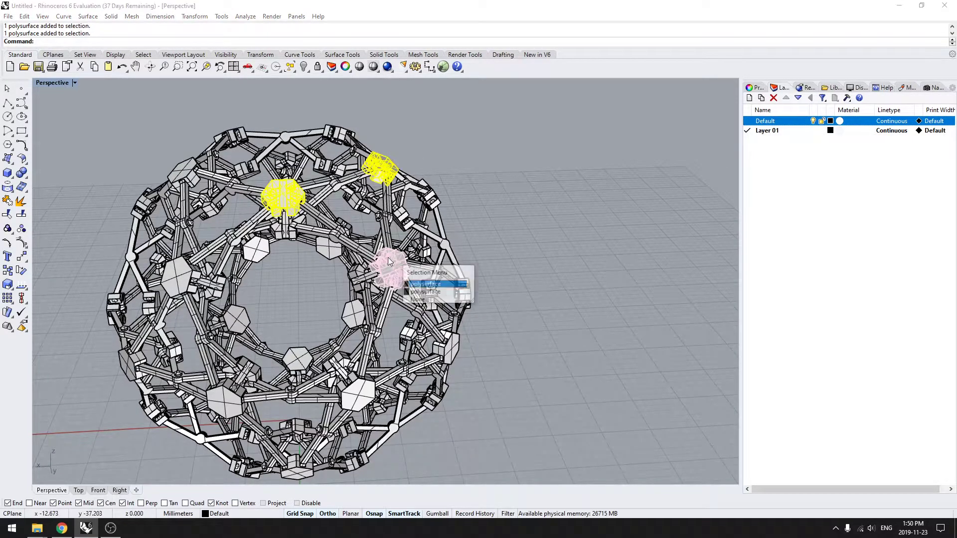
{"action": "key", "text": "Return"}
{"action": "type", "text": "Lock"}
{"action": "key", "text": "Return"}
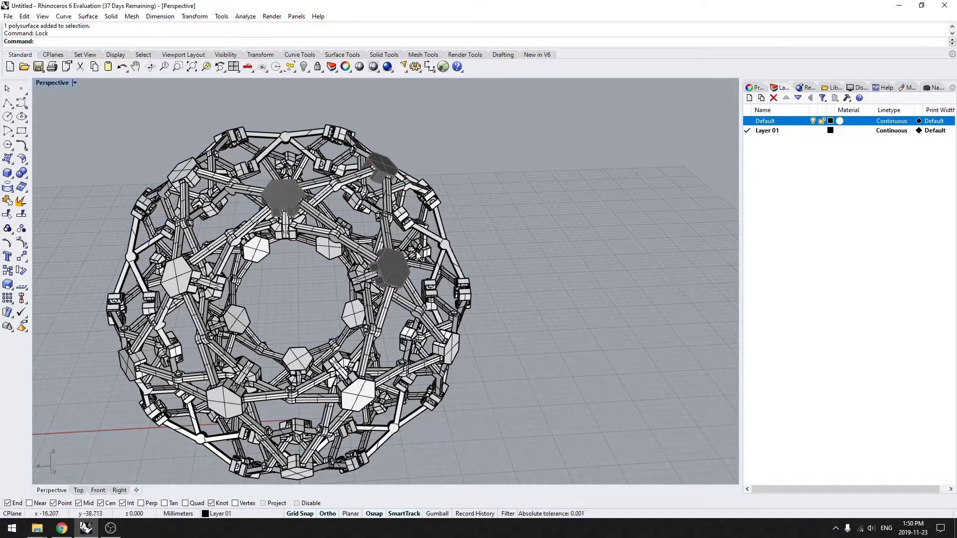
Select the truss's unlocked upper portion, turn on the Gumball, and move the selection along the X axis away from the locked hubs
{"action": "right_click_drag", "start_coordinate": [412, 255], "coordinate": [370, 238]}
{"action": "scroll", "coordinate": [321, 202], "scroll_direction": "up", "scroll_amount": 5}
{"action": "scroll", "coordinate": [321, 202], "scroll_direction": "down", "scroll_amount": 7}
{"action": "left_click_drag", "start_coordinate": [419, 142], "coordinate": [225, 284]}
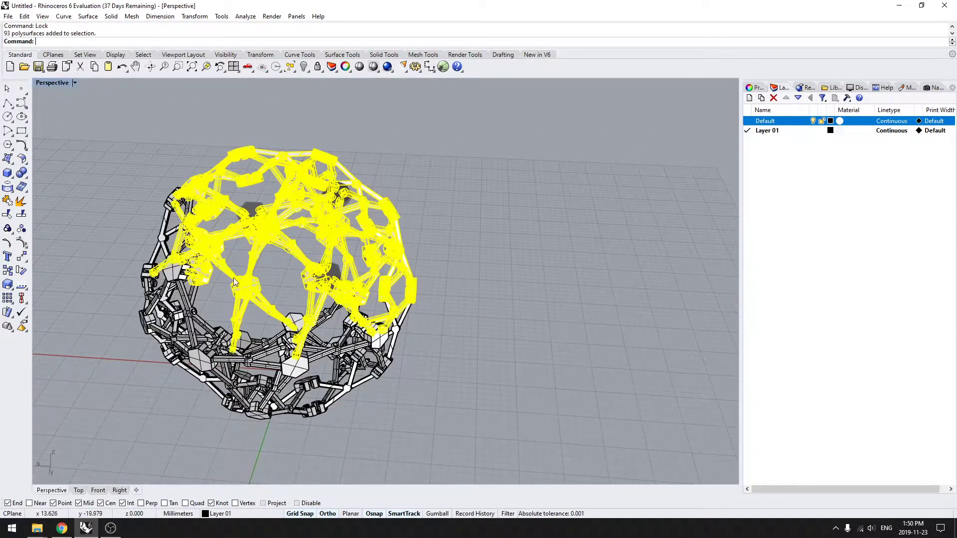
{"action": "left_click", "coordinate": [433, 514]}
{"action": "left_click_drag", "start_coordinate": [240, 277], "coordinate": [518, 293]}
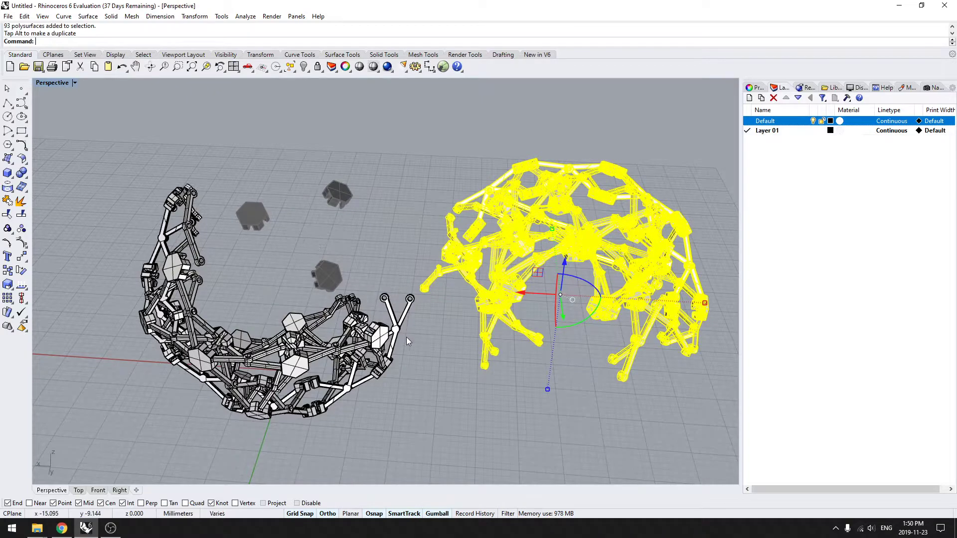
Undo the Gumball move of the truss's upper portion and unlock the three locked hexagonal hubs
{"action": "key", "text": "ctrl+z"}
{"action": "key", "text": "Escape"}
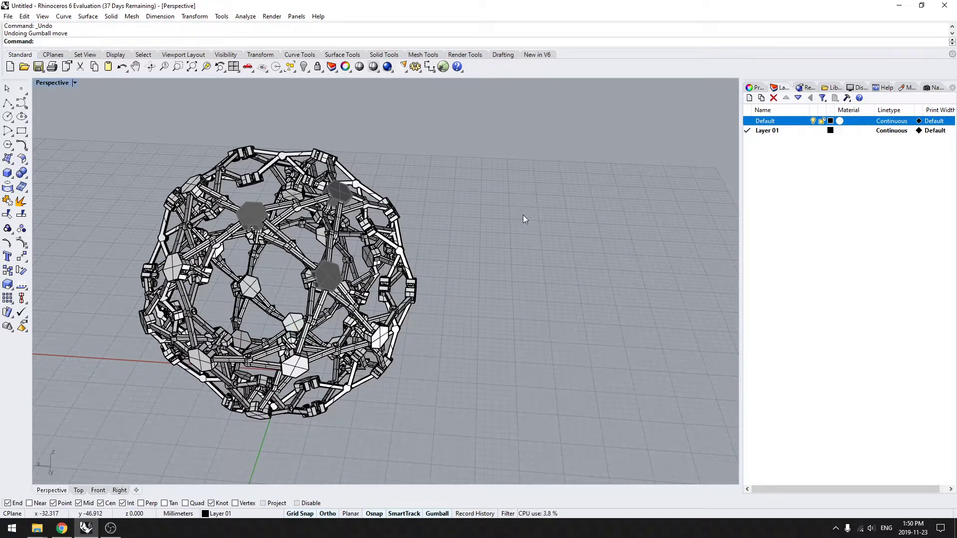
{"action": "key", "text": "Return"}
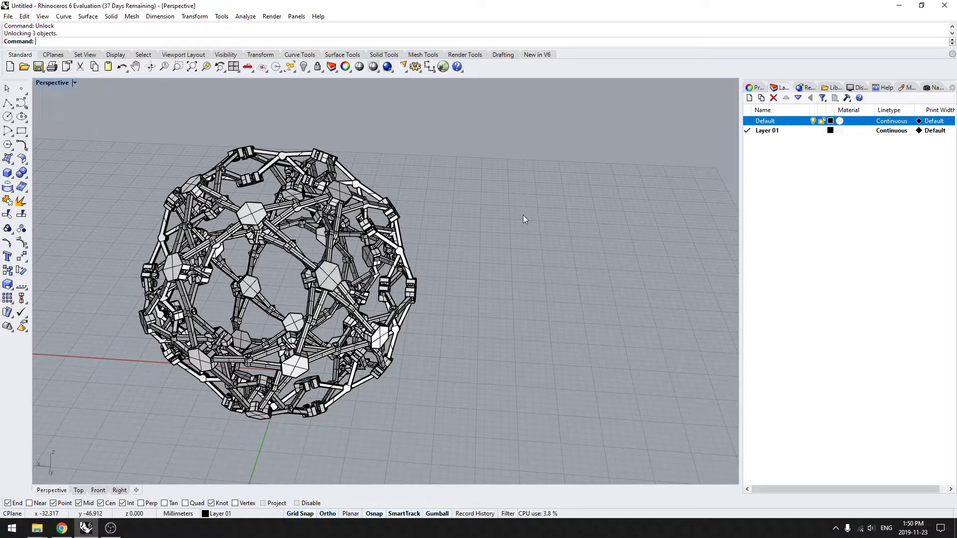
Try to unlock a single hub on the truss's upper part with the UnlockSelected command
{"action": "left_click", "coordinate": [347, 191]}
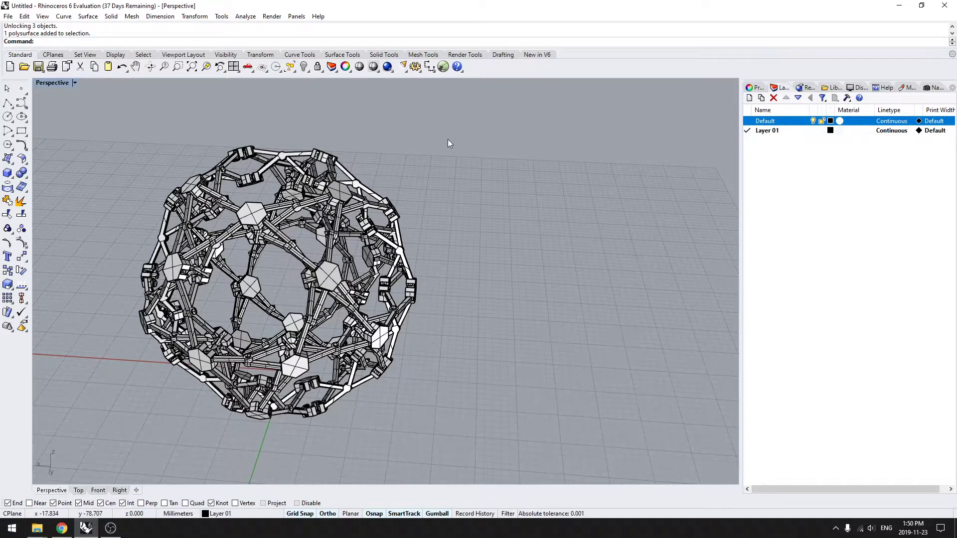
{"action": "type", "text": "UnlockSelected"}
{"action": "key", "text": "Return"}
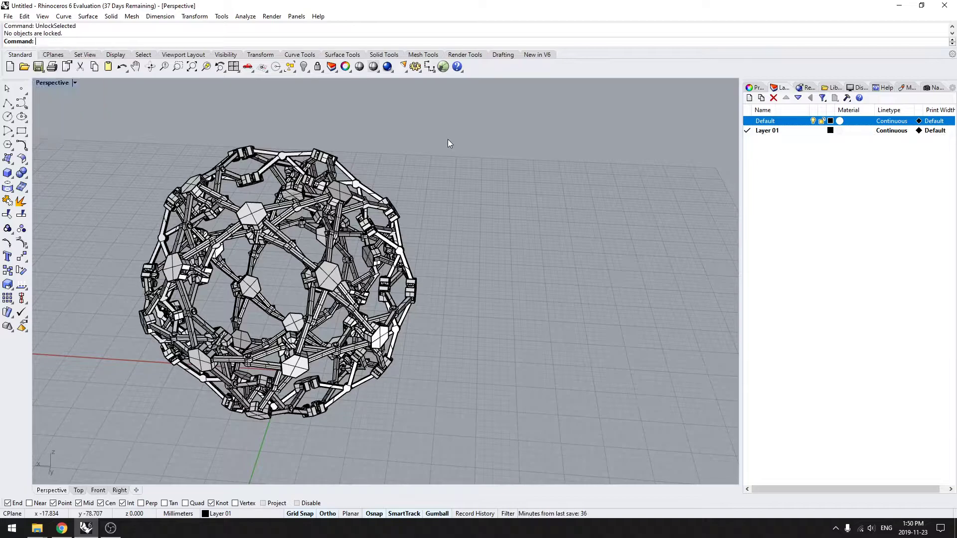
Select the truss's upper portion with a crossing window and lock it with the Lock command
{"action": "left_click_drag", "start_coordinate": [396, 155], "coordinate": [239, 254]}
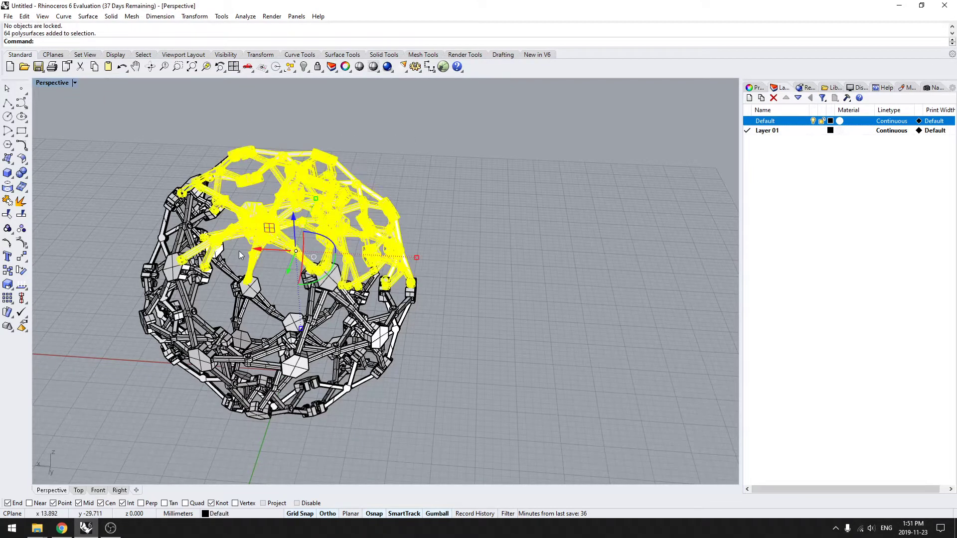
{"action": "type", "text": "Lock"}
{"action": "key", "text": "Return"}
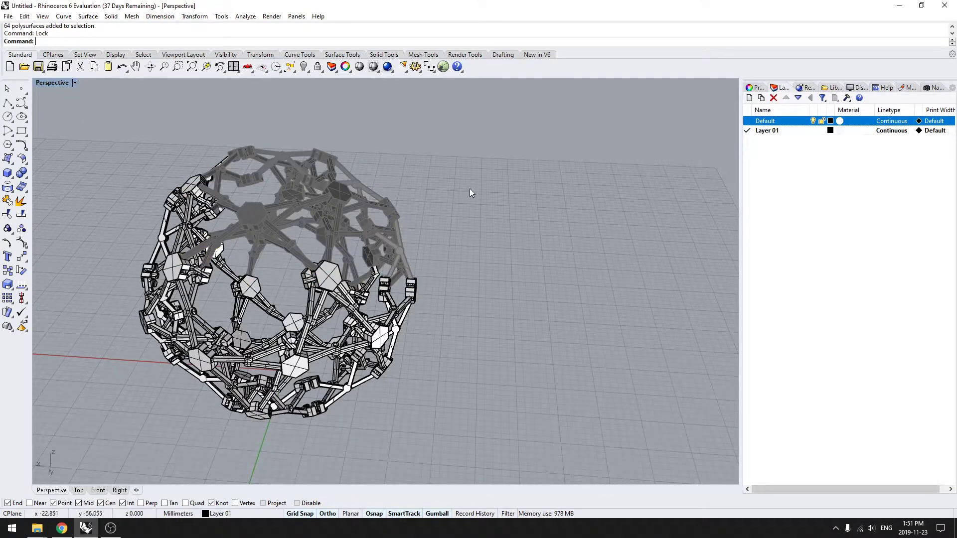
Unlock only three hubs of the locked upper portion with the UnlockSelected command
{"action": "type", "text": "UnlockSelected"}
{"action": "key", "text": "Return"}
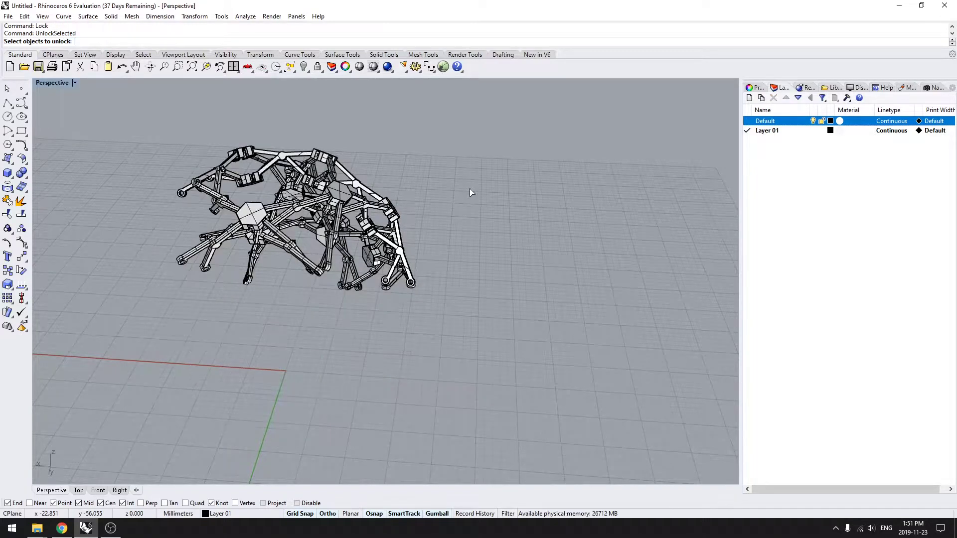
{"action": "left_click", "coordinate": [252, 218]}
{"action": "left_click", "coordinate": [246, 158]}
{"action": "left_click", "coordinate": [322, 157]}
{"action": "right_click", "coordinate": [344, 168]}
{"action": "right_click_drag", "start_coordinate": [346, 169], "coordinate": [356, 225]}
{"action": "right_click_drag", "start_coordinate": [391, 198], "coordinate": [441, 247]}
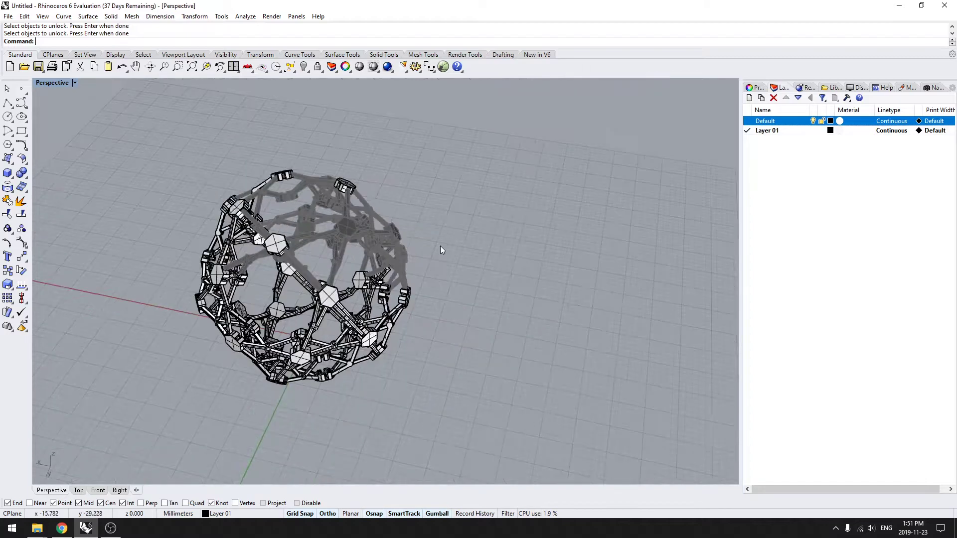
Unlock all remaining locked truss parts with the Unlock command, and switch the Default layer's lock on and off again
{"action": "type", "text": "Unlock"}
{"action": "key", "text": "Return"}
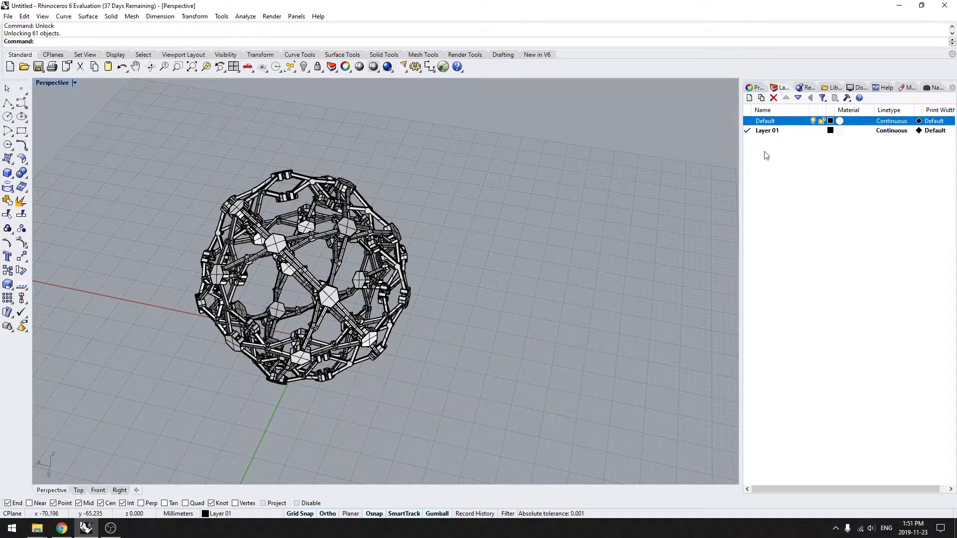
{"action": "left_click", "coordinate": [821, 124]}
{"action": "left_click", "coordinate": [821, 123]}
Examine the truss's hexagonal hubs and connecting parts up close, selecting individual pieces and clearing the selection
{"action": "right_click_drag", "start_coordinate": [541, 250], "coordinate": [607, 234], "text": "shift"}
{"action": "scroll", "coordinate": [329, 264], "scroll_direction": "up", "scroll_amount": 4}
{"action": "right_click_drag", "start_coordinate": [329, 263], "coordinate": [409, 181]}
{"action": "left_click", "coordinate": [457, 139]}
{"action": "left_click", "coordinate": [488, 157]}
{"action": "scroll", "coordinate": [311, 149], "scroll_direction": "up", "scroll_amount": 3}
{"action": "left_click", "coordinate": [347, 134]}
{"action": "left_click", "coordinate": [222, 200]}
{"action": "right_click_drag", "start_coordinate": [358, 217], "coordinate": [300, 213]}
{"action": "left_click", "coordinate": [372, 231]}
{"action": "left_click", "coordinate": [639, 157]}
Create a new layer named Hubs and make it the current layer
{"action": "left_click", "coordinate": [749, 98]}
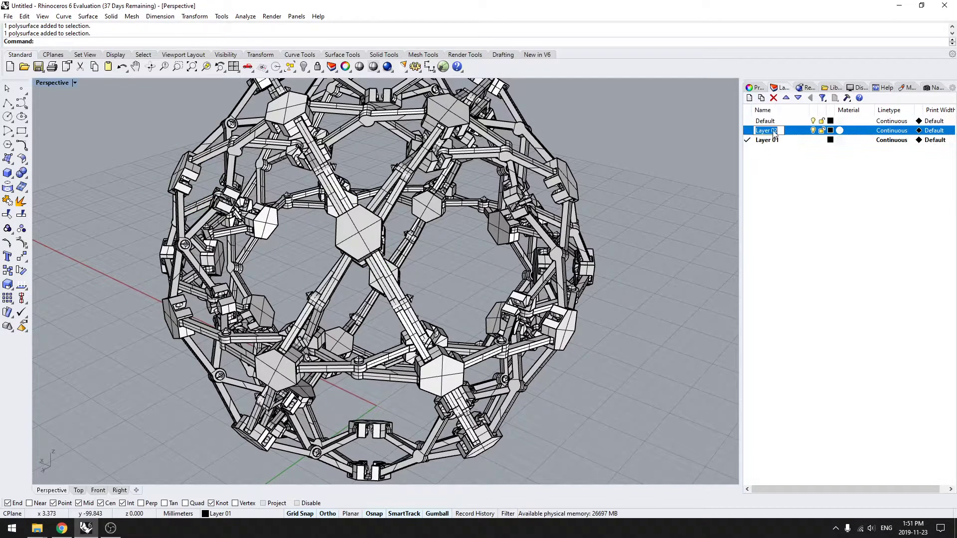
{"action": "type", "text": "Hubs"}
{"action": "key", "text": "Return"}
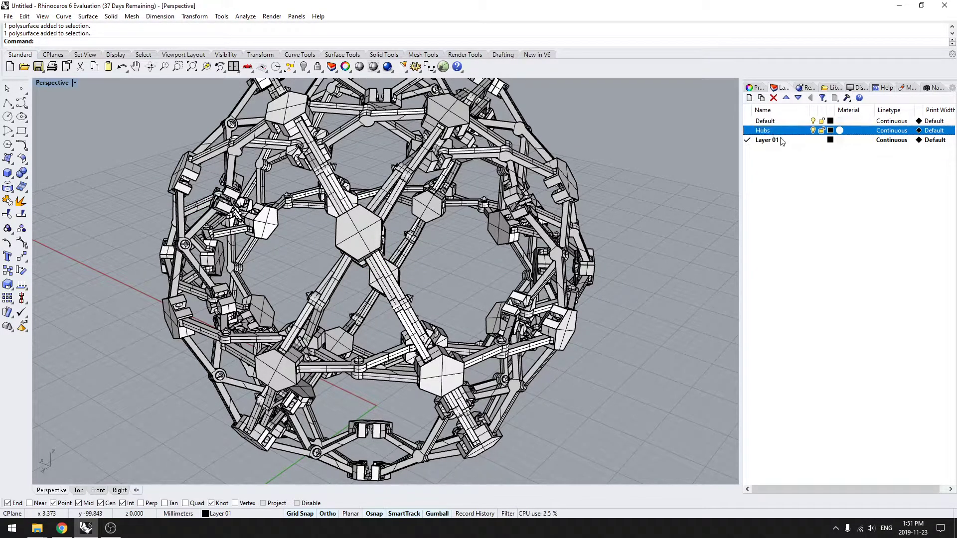
{"action": "left_click", "coordinate": [748, 131]}
Select four hexagonal hubs on the truss's upper part and move them to the Hubs layer
{"action": "right_click_drag", "start_coordinate": [653, 165], "coordinate": [564, 213]}
{"action": "scroll", "coordinate": [650, 213], "scroll_direction": "down", "scroll_amount": 5}
{"action": "scroll", "coordinate": [565, 217], "scroll_direction": "up", "scroll_amount": 5}
{"action": "left_click", "coordinate": [442, 169]}
{"action": "left_click", "coordinate": [399, 313], "text": "shift"}
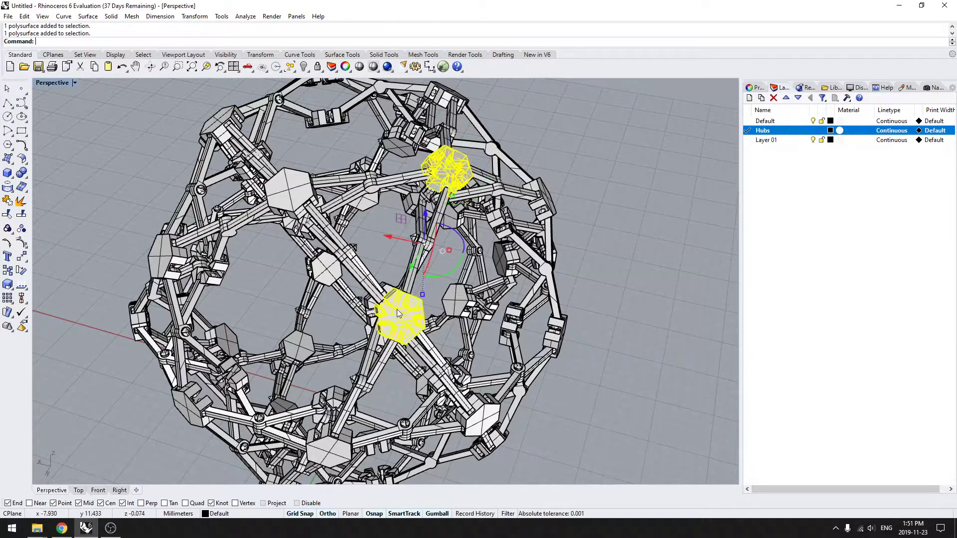
{"action": "left_click", "coordinate": [293, 195], "text": "shift"}
{"action": "left_click", "coordinate": [540, 199], "text": "shift"}
{"action": "right_click", "coordinate": [773, 132]}
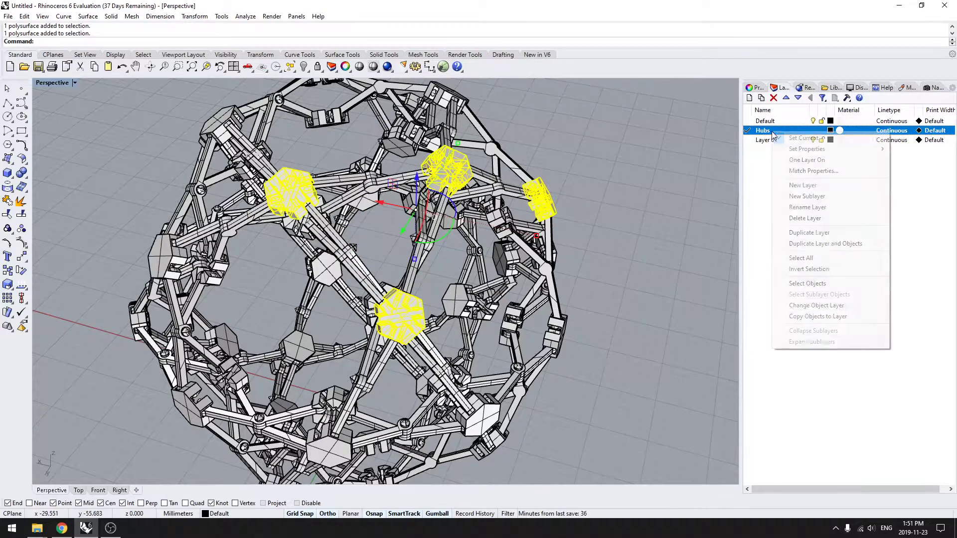
{"action": "left_click", "coordinate": [832, 307]}
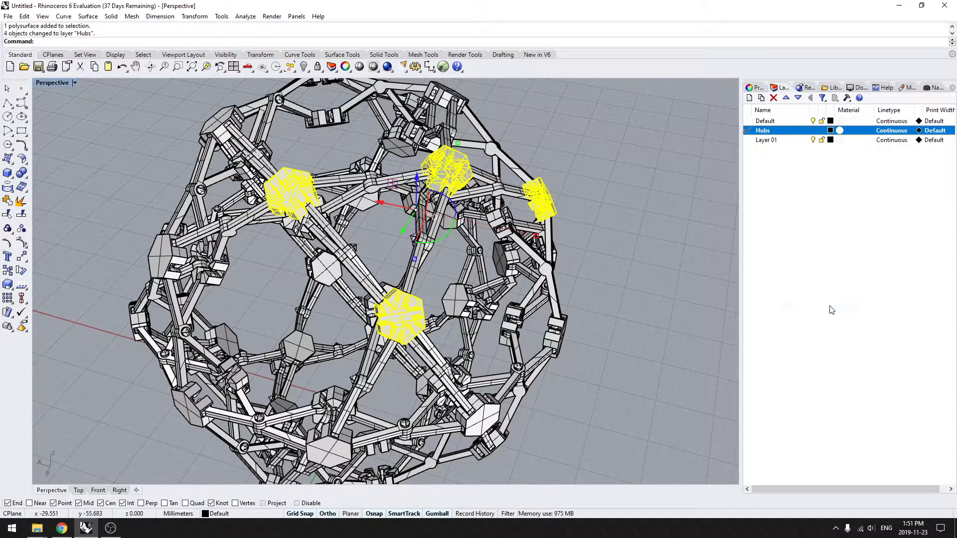
Clear the selection, hide the Default layer to show only the hubs, and undo the visibility change
{"action": "left_click", "coordinate": [689, 265]}
{"action": "right_click_drag", "start_coordinate": [690, 265], "coordinate": [596, 212]}
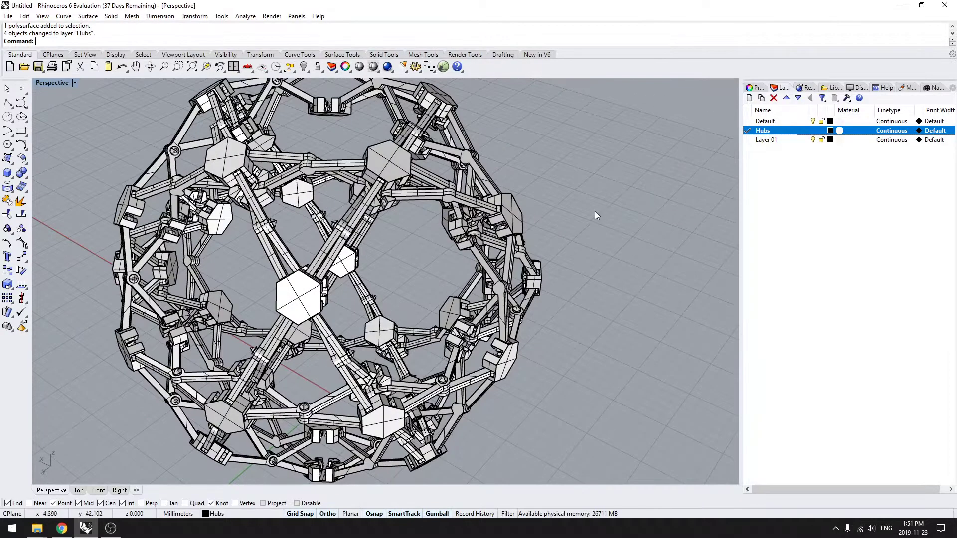
{"action": "left_click", "coordinate": [812, 121]}
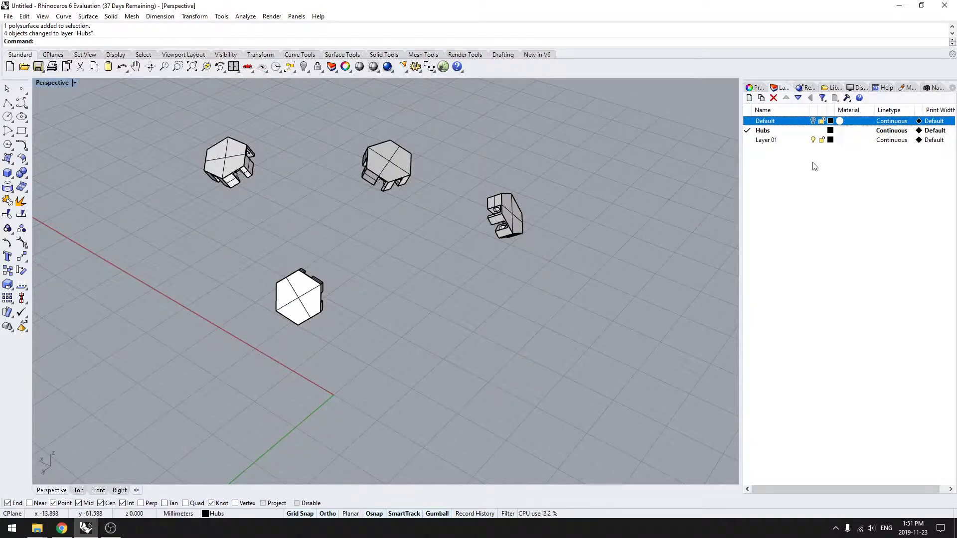
{"action": "key", "text": "ctrl+z"}
{"action": "right_click_drag", "start_coordinate": [621, 289], "coordinate": [628, 290]}
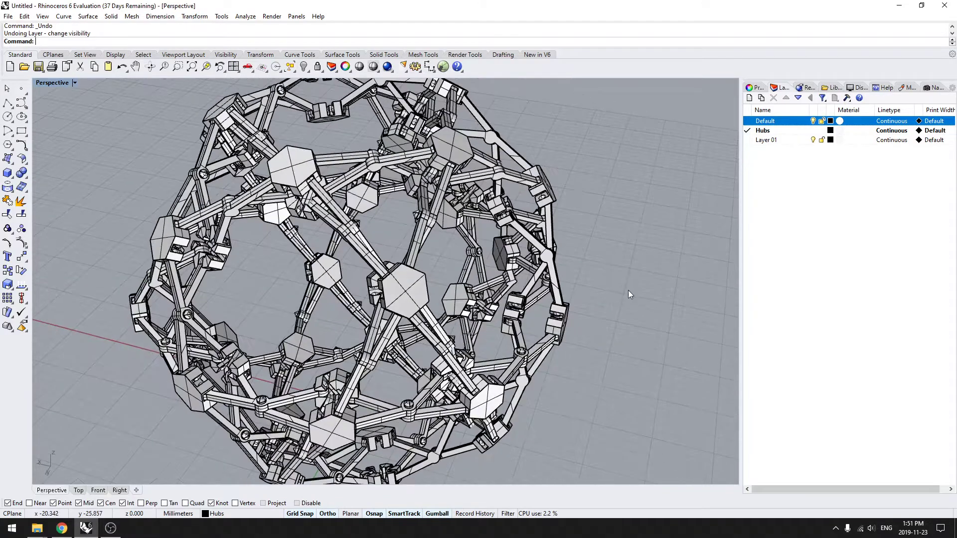
Select five hexagonal hubs around the sphere and move them to the current Hubs layer with ChangeToCurrentLayer
{"action": "left_click", "coordinate": [305, 169]}
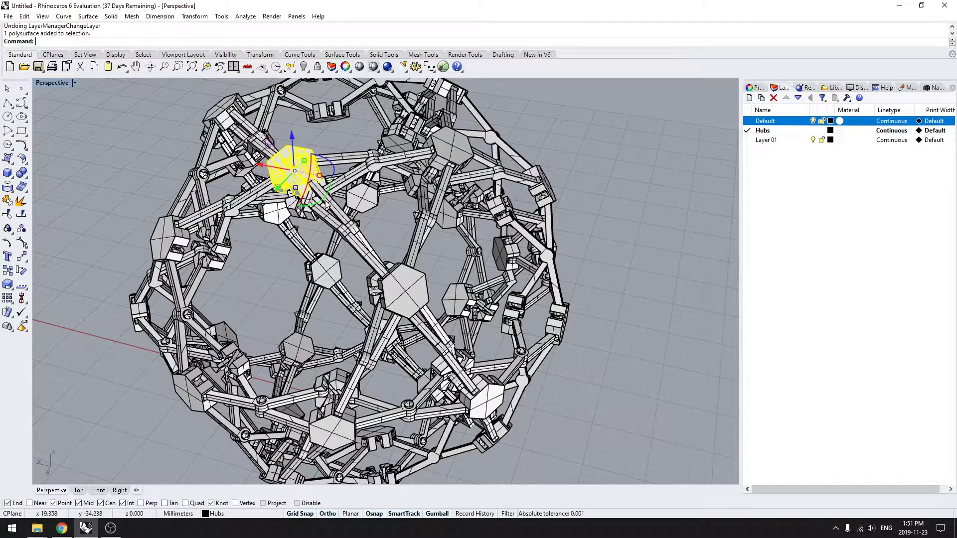
{"action": "left_click", "coordinate": [403, 286], "text": "shift"}
{"action": "left_click", "coordinate": [447, 147], "text": "shift"}
{"action": "right_click_drag", "start_coordinate": [448, 150], "coordinate": [277, 265]}
{"action": "left_click", "coordinate": [349, 322], "text": "shift"}
{"action": "left_click", "coordinate": [245, 188], "text": "shift"}
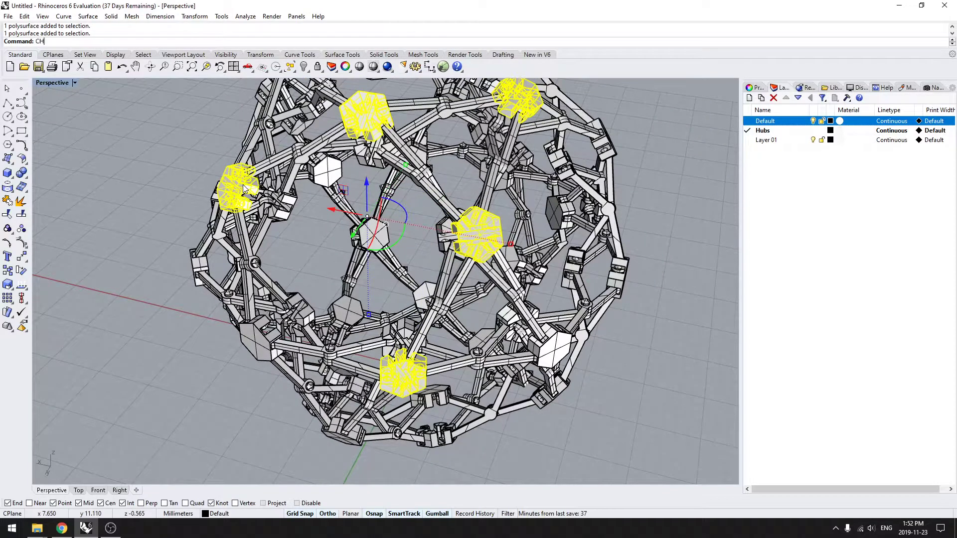
{"action": "type", "text": "angeToCurrentLayer"}
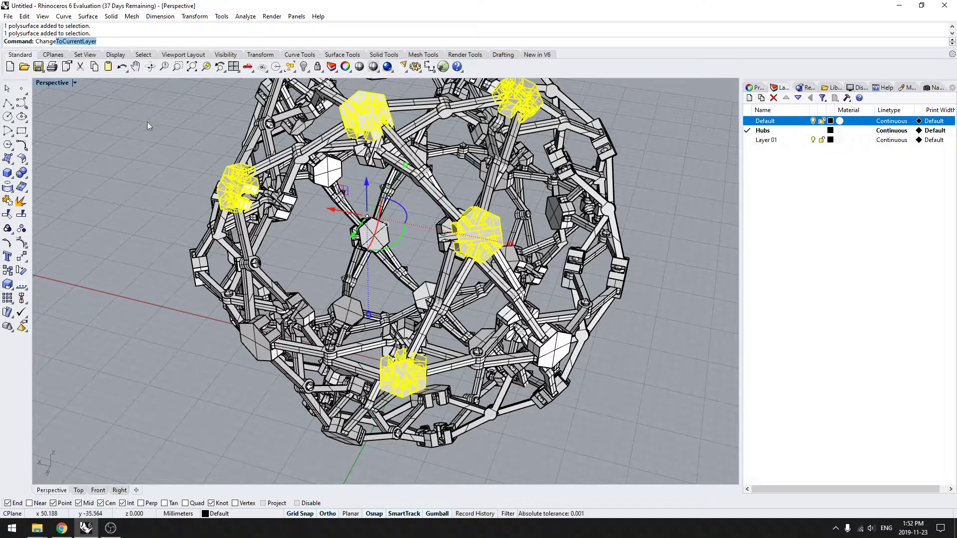
{"action": "right_click_drag", "start_coordinate": [272, 267], "coordinate": [319, 294]}
{"action": "key", "text": "Return"}
Move four more hexagonal hubs on another side of the sphere to the Hubs layer and clear the selection
{"action": "left_click", "coordinate": [368, 231]}
{"action": "left_click", "coordinate": [509, 226], "text": "shift"}
{"action": "left_click", "coordinate": [544, 343], "text": "shift"}
{"action": "left_click", "coordinate": [321, 348], "text": "shift"}
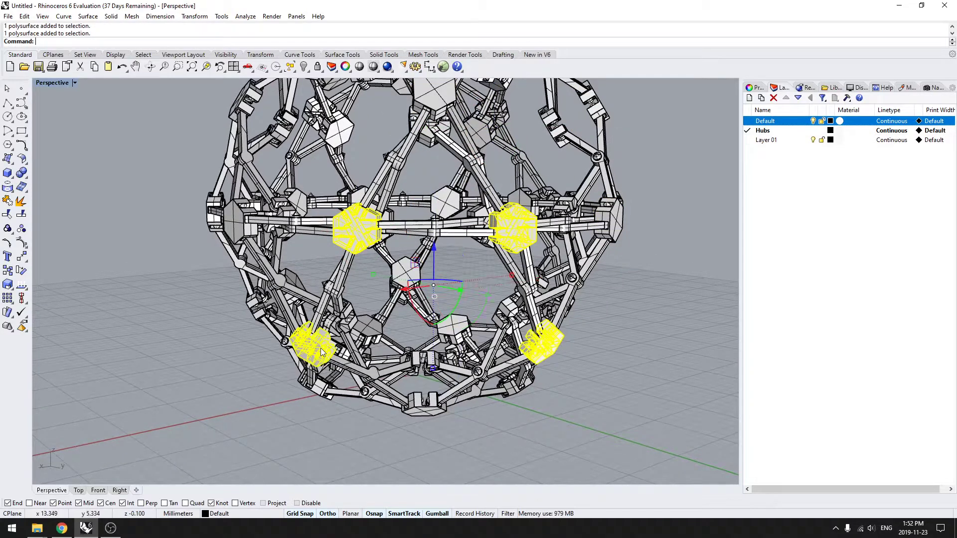
{"action": "right_click_drag", "start_coordinate": [321, 348], "coordinate": [377, 395]}
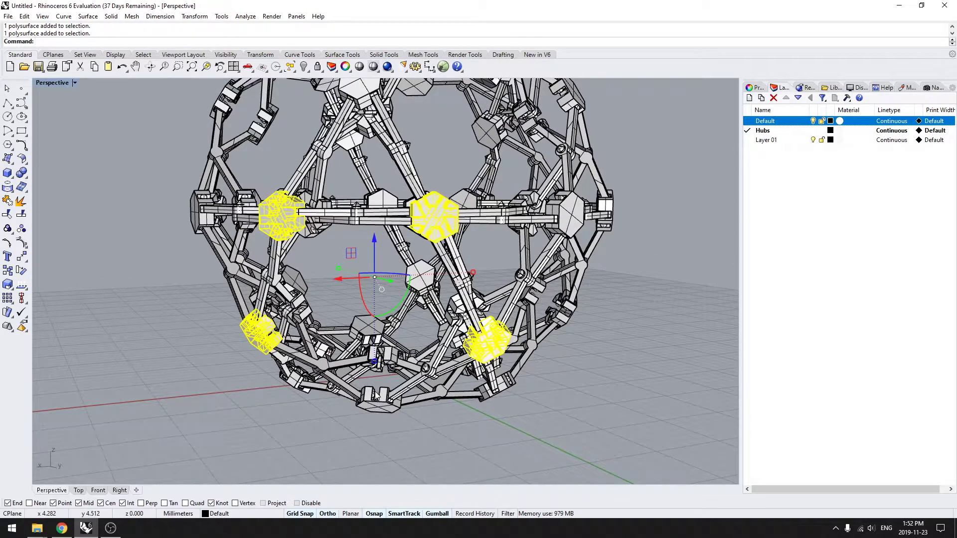
{"action": "type", "text": "CH"}
{"action": "key", "text": "Return"}
{"action": "right_click_drag", "start_coordinate": [376, 395], "coordinate": [464, 326]}
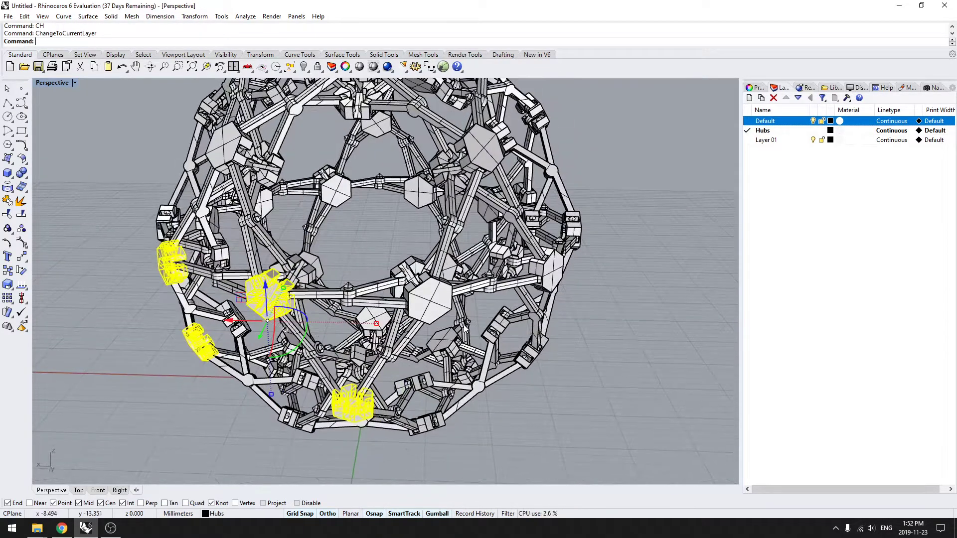
{"action": "scroll", "coordinate": [499, 322], "scroll_direction": "down", "scroll_amount": 5}
{"action": "left_click", "coordinate": [624, 254]}
Hide the Default layer and inspect the isolated hubs from several angles
{"action": "left_click", "coordinate": [813, 121]}
{"action": "right_click_drag", "start_coordinate": [323, 234], "coordinate": [395, 276]}
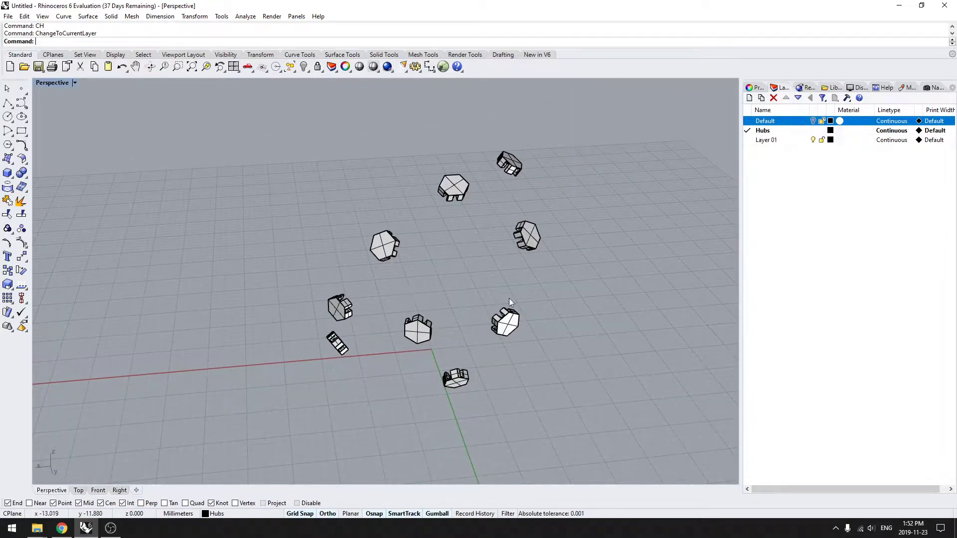
{"action": "right_click_drag", "start_coordinate": [502, 297], "coordinate": [412, 301]}
{"action": "right_click_drag", "start_coordinate": [515, 261], "coordinate": [448, 260]}
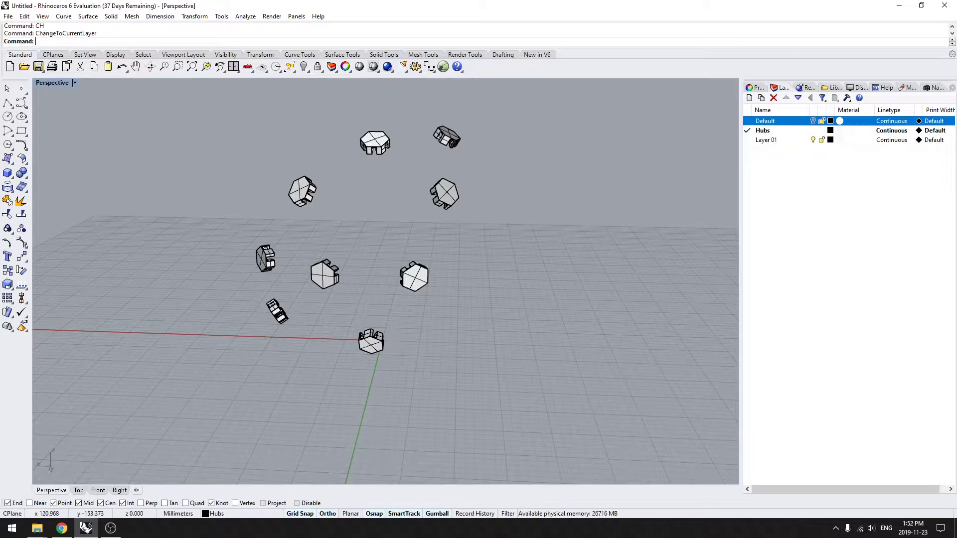
{"action": "key", "text": "alt+Tab"}
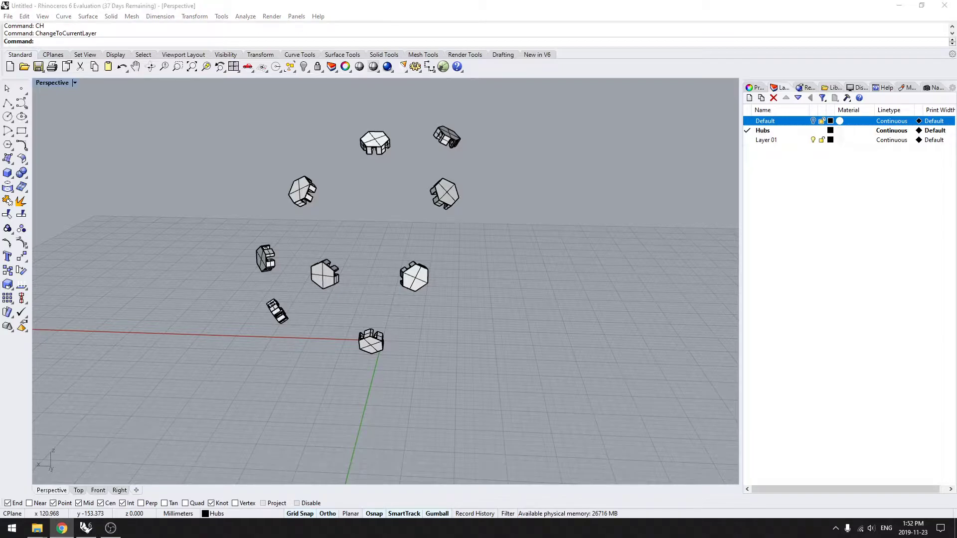
{"action": "right_click_drag", "start_coordinate": [591, 276], "coordinate": [655, 321]}
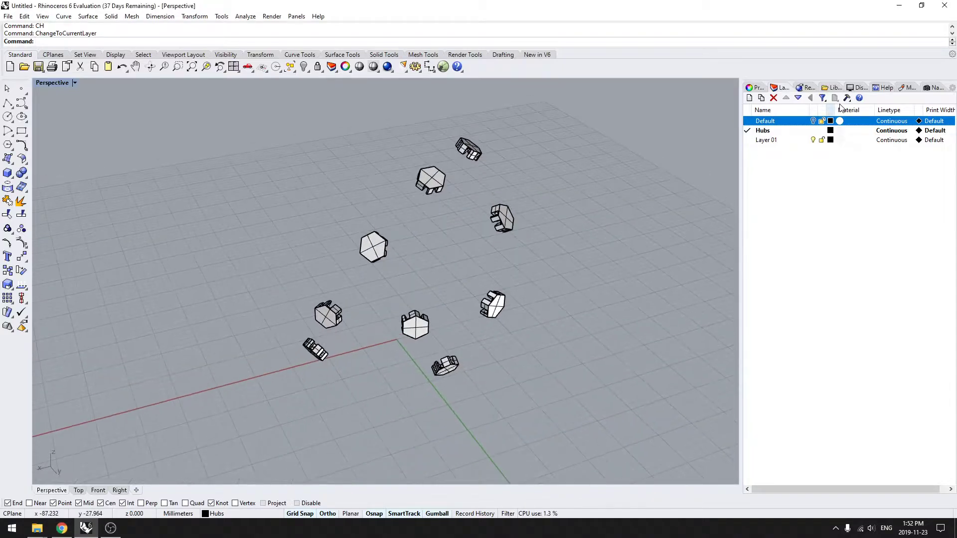
Turn the display of the Named Views list off and on again
{"action": "left_click", "coordinate": [924, 91]}
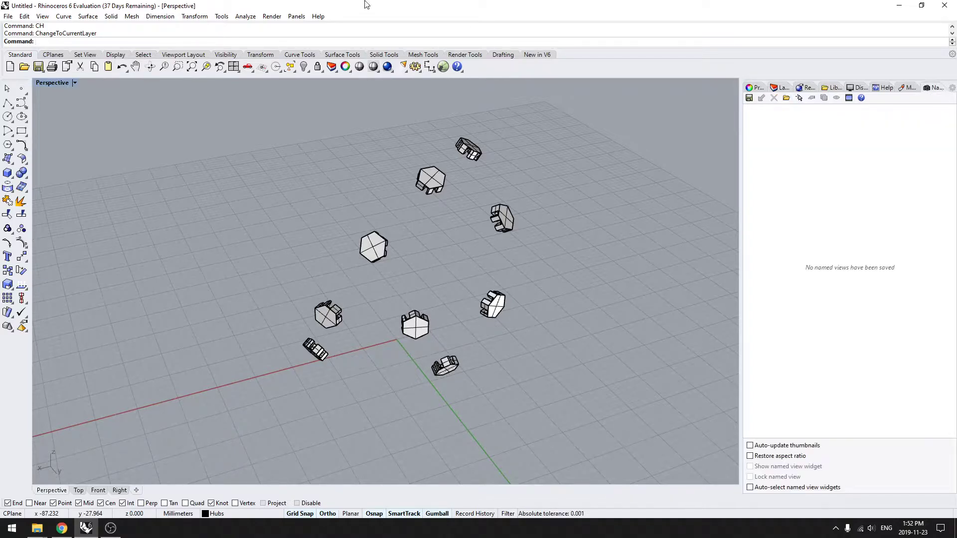
{"action": "left_click", "coordinate": [297, 16]}
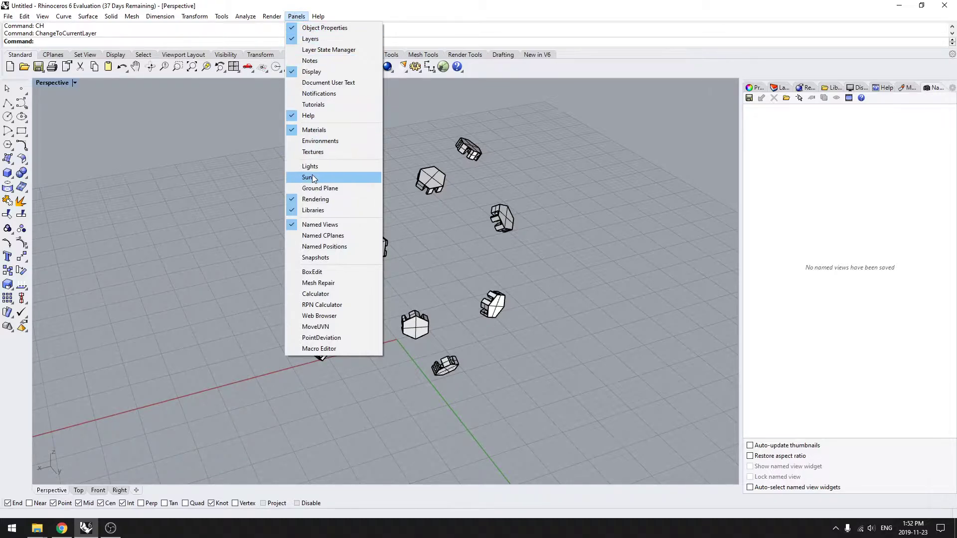
{"action": "left_click", "coordinate": [353, 225]}
{"action": "left_click", "coordinate": [295, 17]}
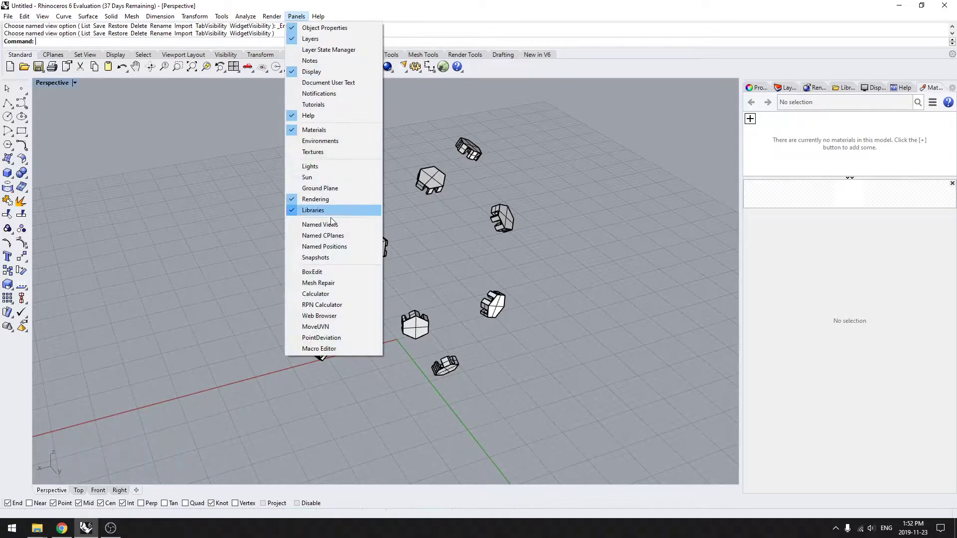
{"action": "left_click", "coordinate": [352, 222]}
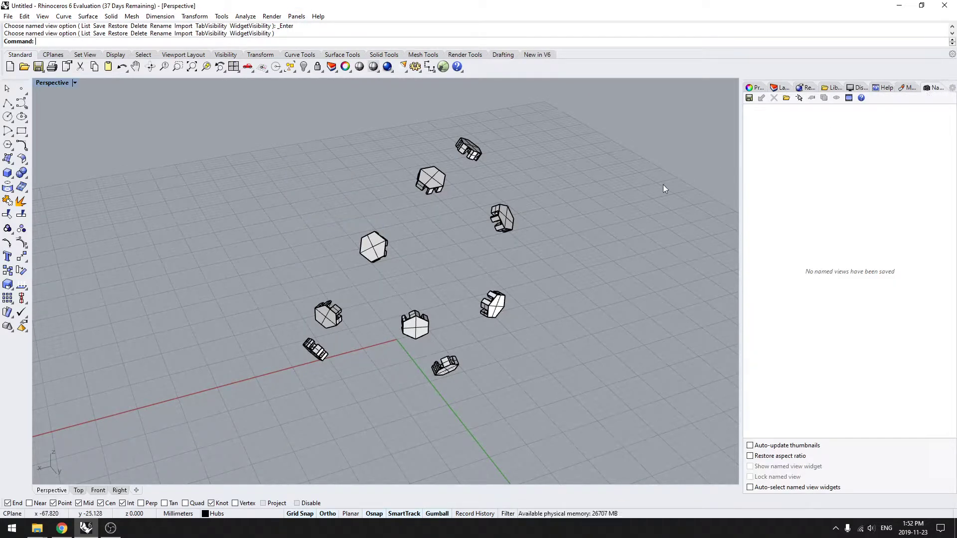
Turn the Default layer back on to show the whole sphere
{"action": "left_click", "coordinate": [759, 88]}
{"action": "left_click", "coordinate": [781, 88]}
{"action": "left_click", "coordinate": [813, 121]}
{"action": "right_click_drag", "start_coordinate": [623, 202], "coordinate": [580, 196]}
{"action": "key", "text": "ctrl+a"}
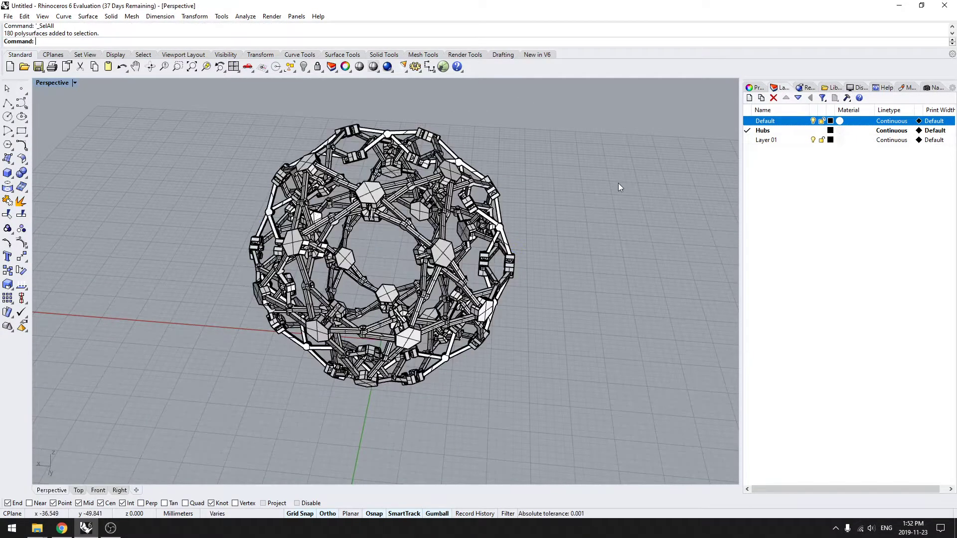
{"action": "left_click", "coordinate": [439, 249]}
{"action": "right_click_drag", "start_coordinate": [632, 262], "coordinate": [567, 227], "text": "shift"}
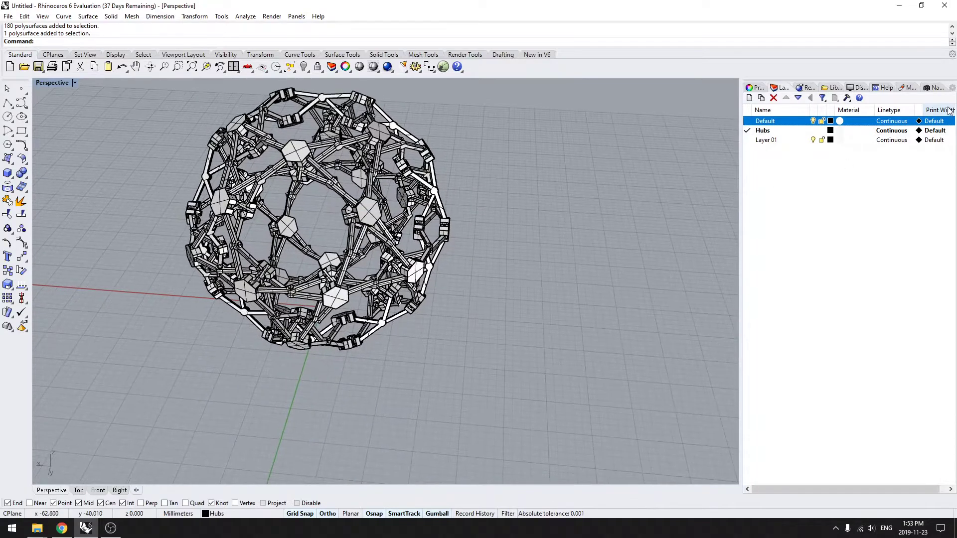
Frame the whole sphere and save the current viewport as a named view called Perspective
{"action": "left_click", "coordinate": [936, 87]}
{"action": "right_click_drag", "start_coordinate": [512, 179], "coordinate": [516, 229], "text": "shift"}
{"action": "right_click_drag", "start_coordinate": [632, 204], "coordinate": [478, 243]}
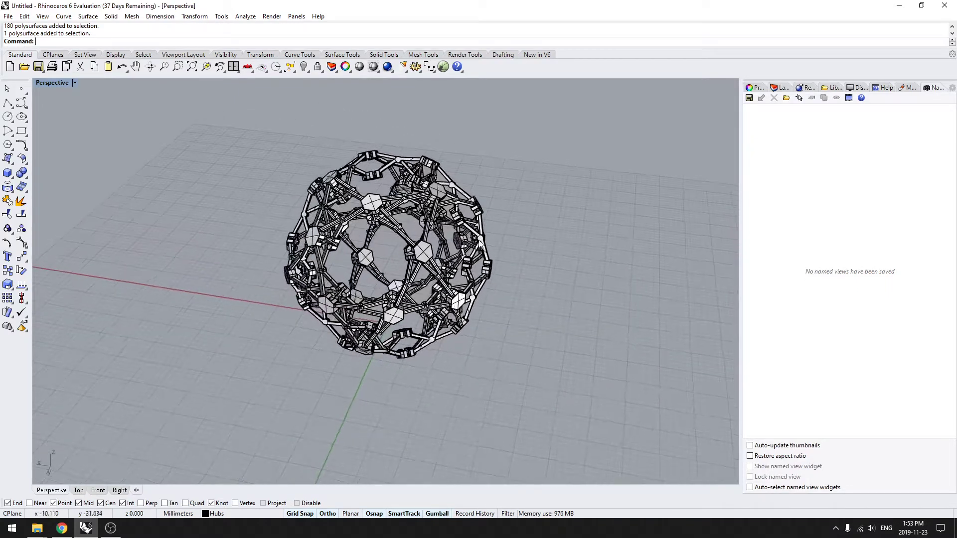
{"action": "left_click", "coordinate": [749, 97]}
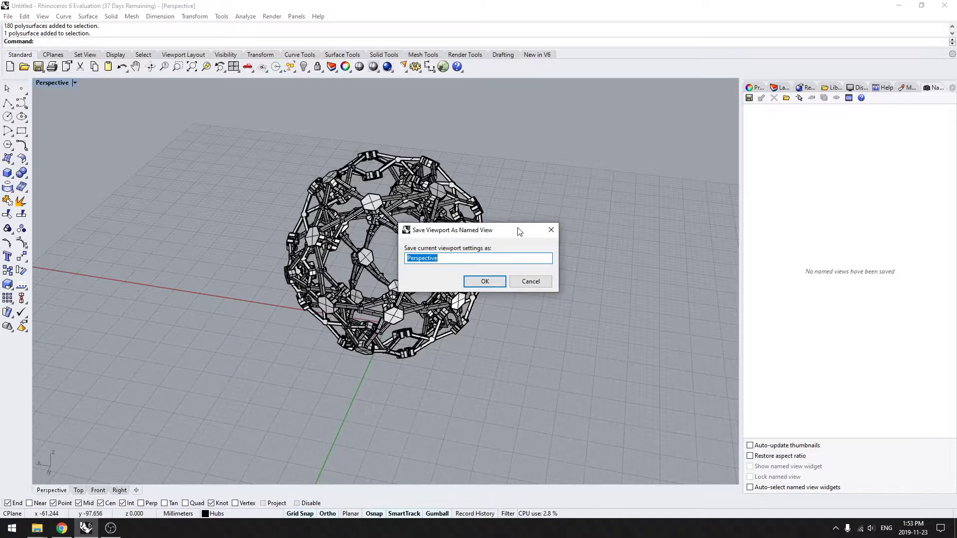
{"action": "key", "text": "Return"}
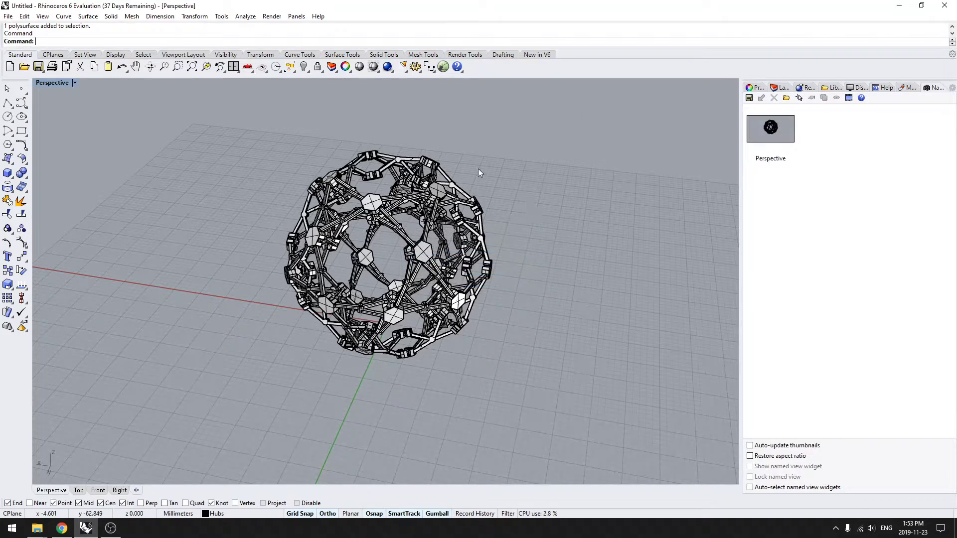
Move the camera far away from the sphere and restore the saved Perspective named view
{"action": "right_click_drag", "start_coordinate": [299, 322], "coordinate": [449, 299]}
{"action": "scroll", "coordinate": [549, 313], "scroll_direction": "down", "scroll_amount": 7}
{"action": "scroll", "coordinate": [440, 295], "scroll_direction": "down", "scroll_amount": 4}
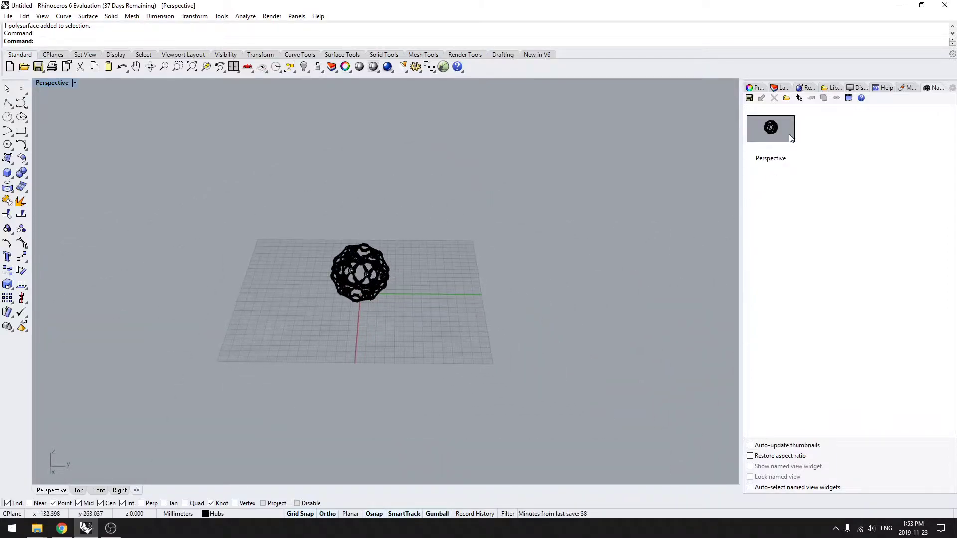
{"action": "double_click", "coordinate": [771, 128]}
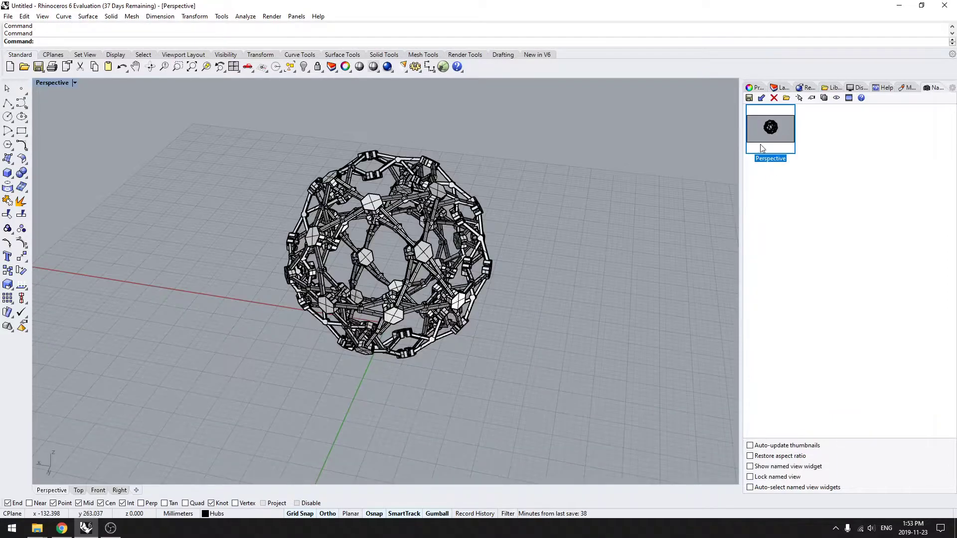
{"action": "double_click", "coordinate": [785, 131]}
Switch the perspective viewport to the NE isometric view
{"action": "right_click_drag", "start_coordinate": [423, 269], "coordinate": [333, 190]}
{"action": "left_click", "coordinate": [75, 83]}
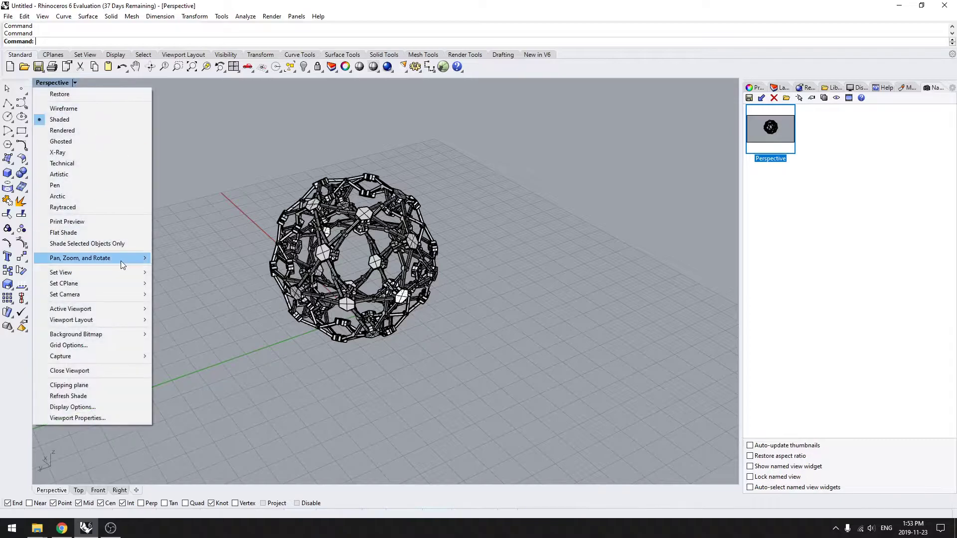
{"action": "mouse_move", "coordinate": [118, 272]}
{"action": "mouse_move", "coordinate": [219, 376]}
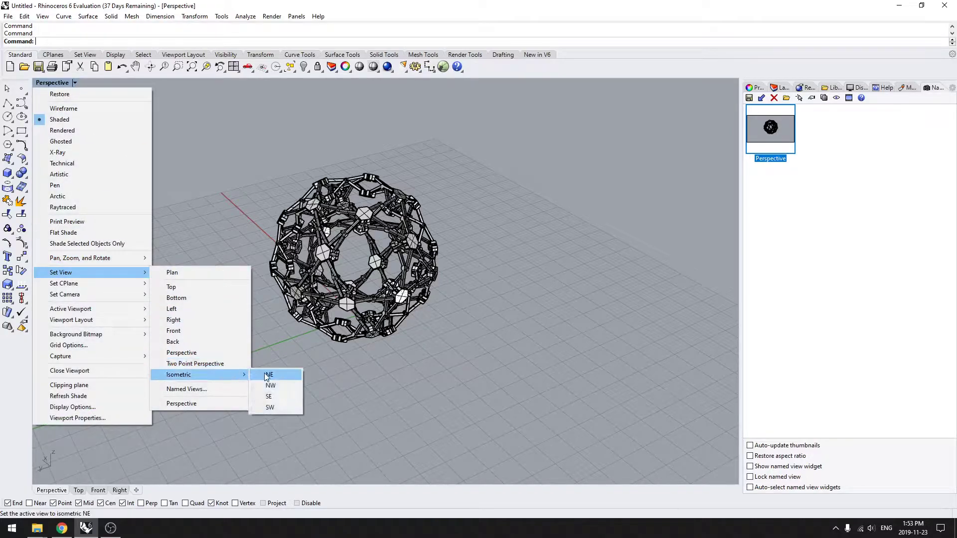
{"action": "left_click", "coordinate": [272, 376]}
{"action": "scroll", "coordinate": [491, 341], "scroll_direction": "down", "scroll_amount": 4}
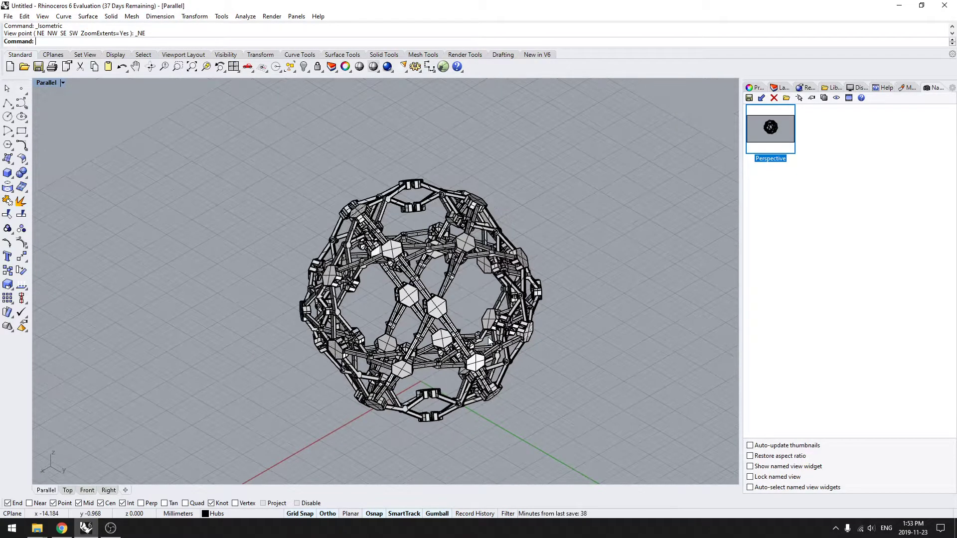
Select all parts of the sphere, zoom the viewport to them and clear the selection
{"action": "right_click_drag", "start_coordinate": [566, 297], "coordinate": [512, 289], "text": "shift"}
{"action": "left_click_drag", "start_coordinate": [560, 391], "coordinate": [235, 185]}
{"action": "type", "text": "zs"}
{"action": "key", "text": "Return"}
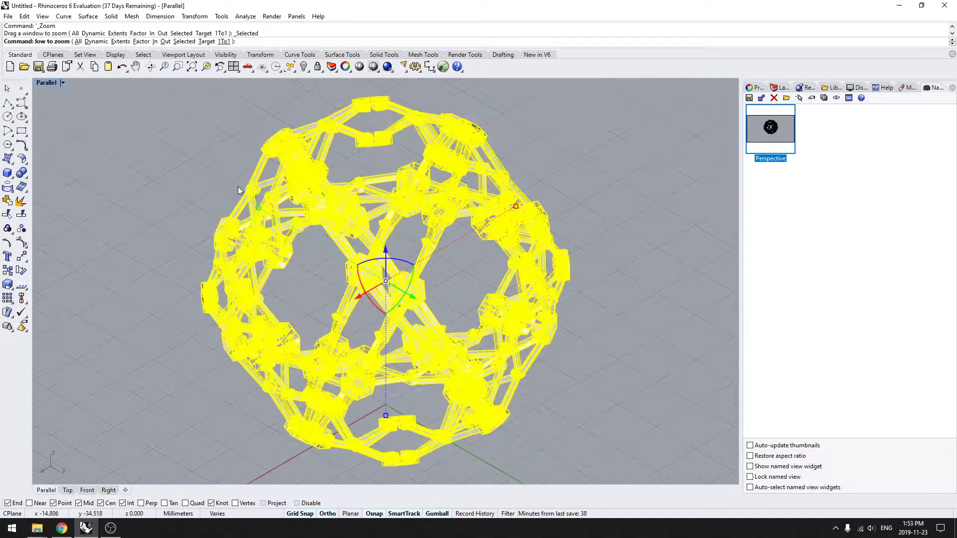
{"action": "left_click", "coordinate": [622, 156]}
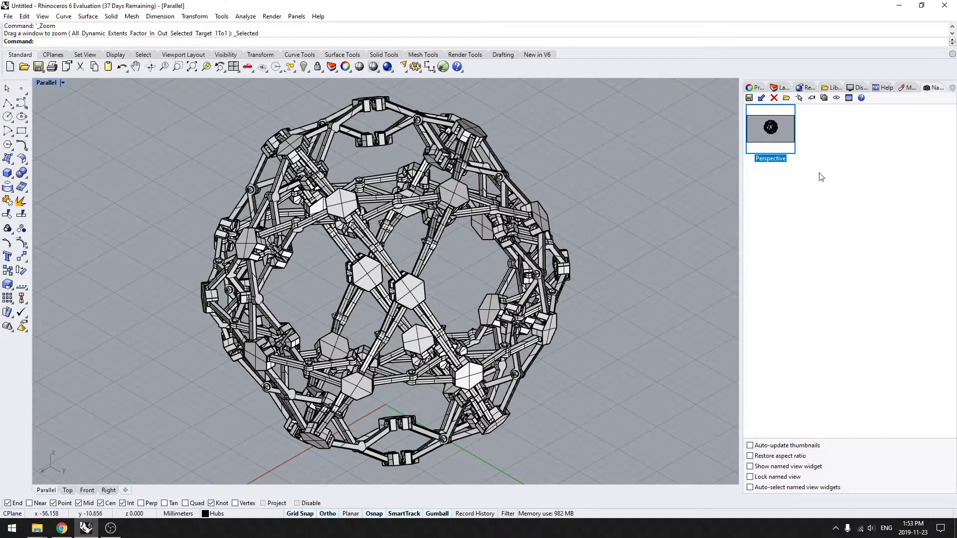
Orbit away from the isometric angle and reset the parallel viewport to isometric NE
{"action": "right_click_drag", "start_coordinate": [125, 137], "coordinate": [61, 78]}
{"action": "left_click", "coordinate": [63, 81]}
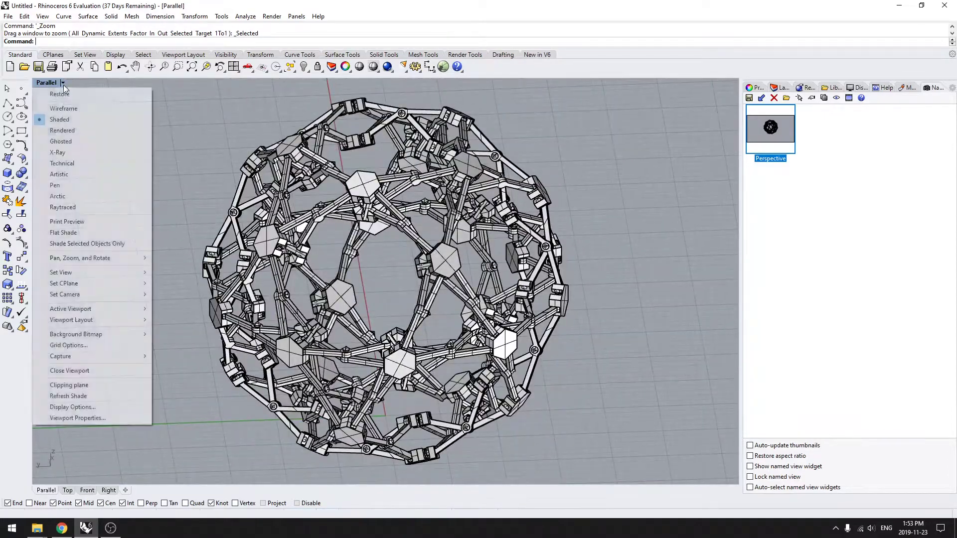
{"action": "mouse_move", "coordinate": [74, 274]}
{"action": "mouse_move", "coordinate": [179, 374]}
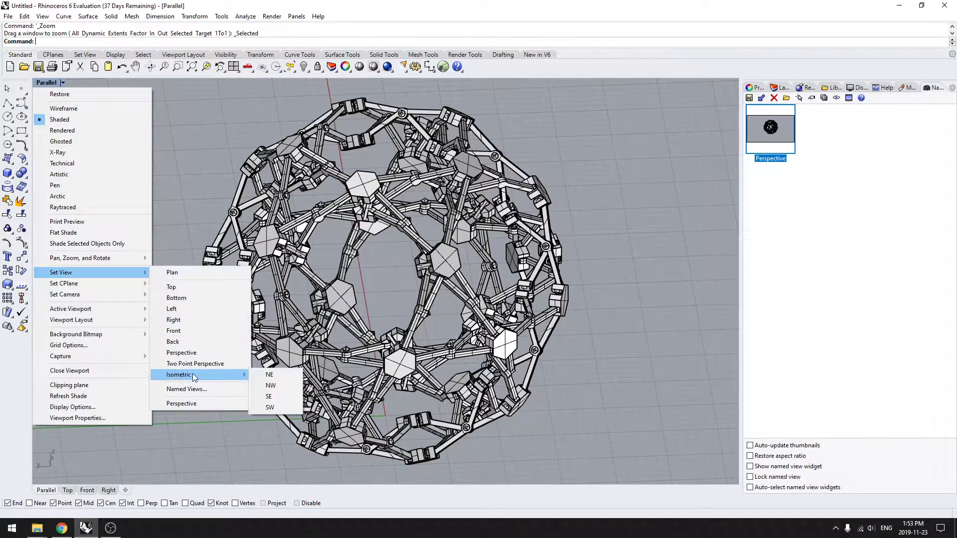
{"action": "left_click", "coordinate": [280, 374]}
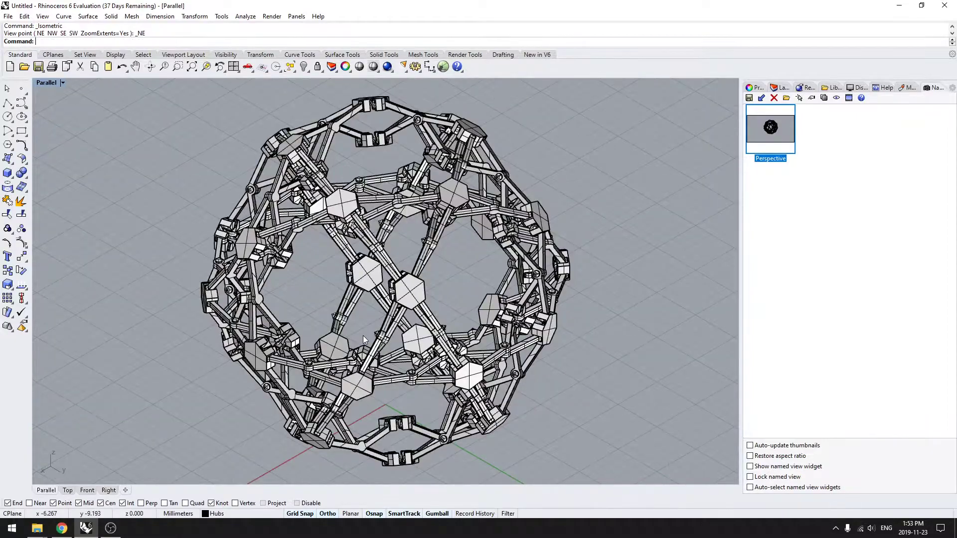
Save the current isometric viewport as the named view ISO NE and test restoring the saved views
{"action": "left_click", "coordinate": [749, 98]}
{"action": "type", "text": "ISO NM"}
{"action": "key", "text": "Return"}
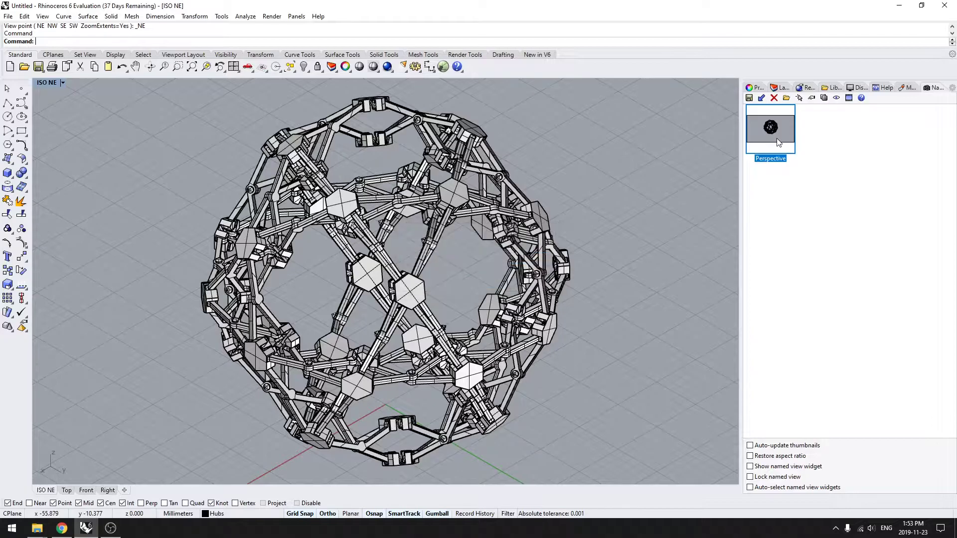
{"action": "double_click", "coordinate": [770, 144]}
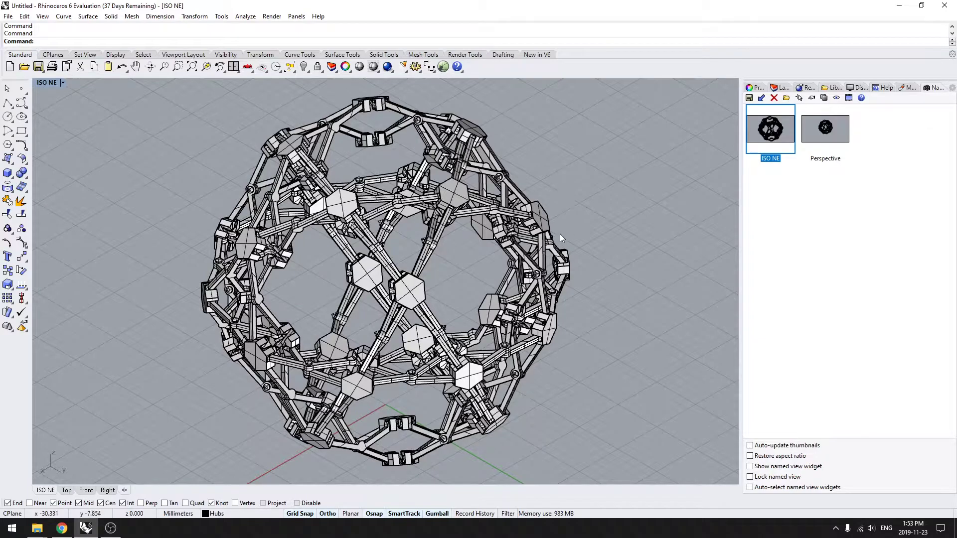
Select the whole sphere and run Make2D from the ISO NE view, placing the output on a layer named Lines
{"action": "scroll", "coordinate": [587, 259], "scroll_direction": "down", "scroll_amount": 2}
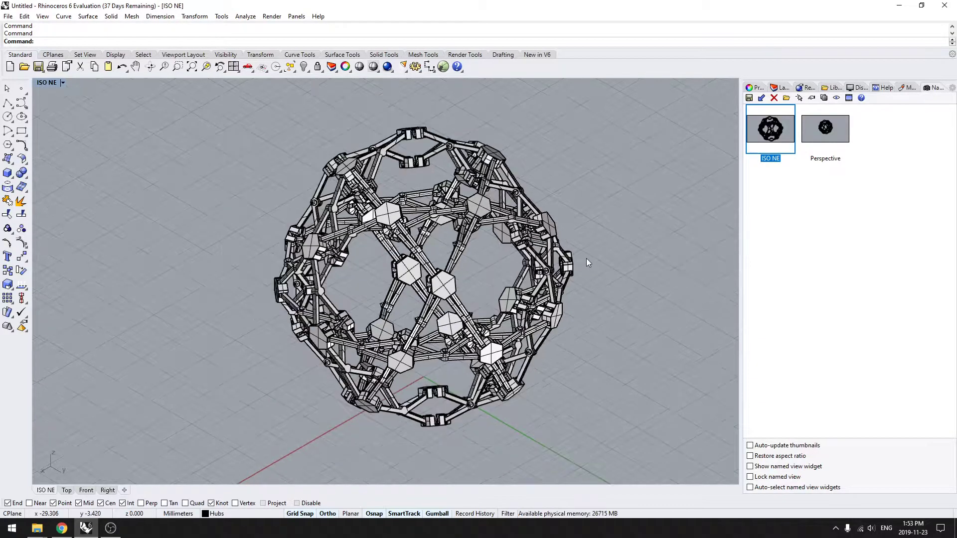
{"action": "right_click_drag", "start_coordinate": [586, 259], "coordinate": [520, 236], "text": "shift"}
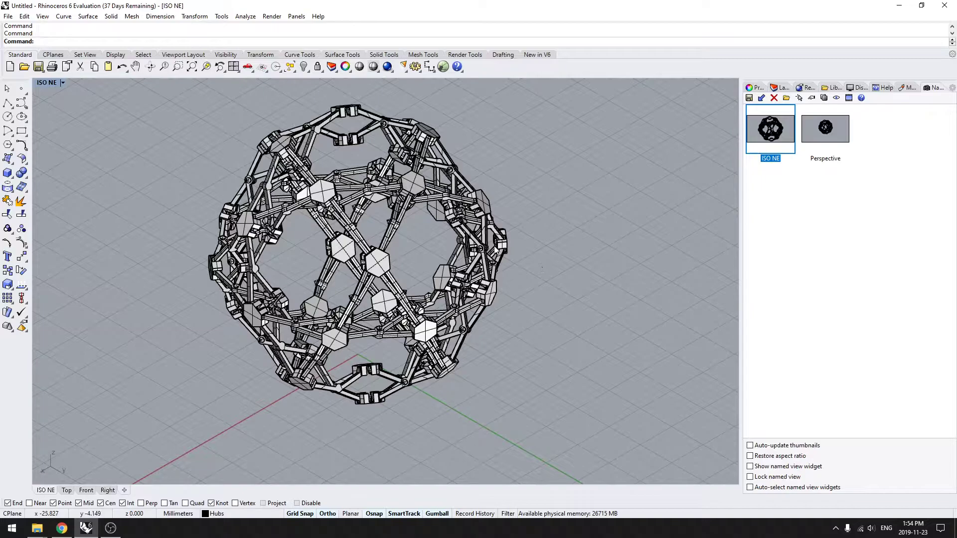
{"action": "scroll", "coordinate": [553, 212], "scroll_direction": "down", "scroll_amount": 3}
{"action": "left_click_drag", "start_coordinate": [604, 145], "coordinate": [223, 399]}
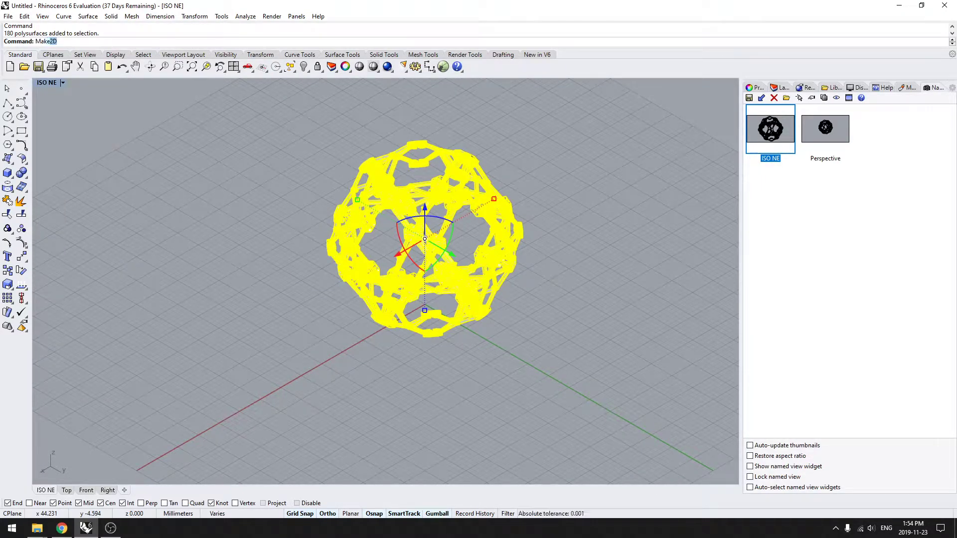
{"action": "key", "text": "Return"}
{"action": "left_click", "coordinate": [481, 350]}
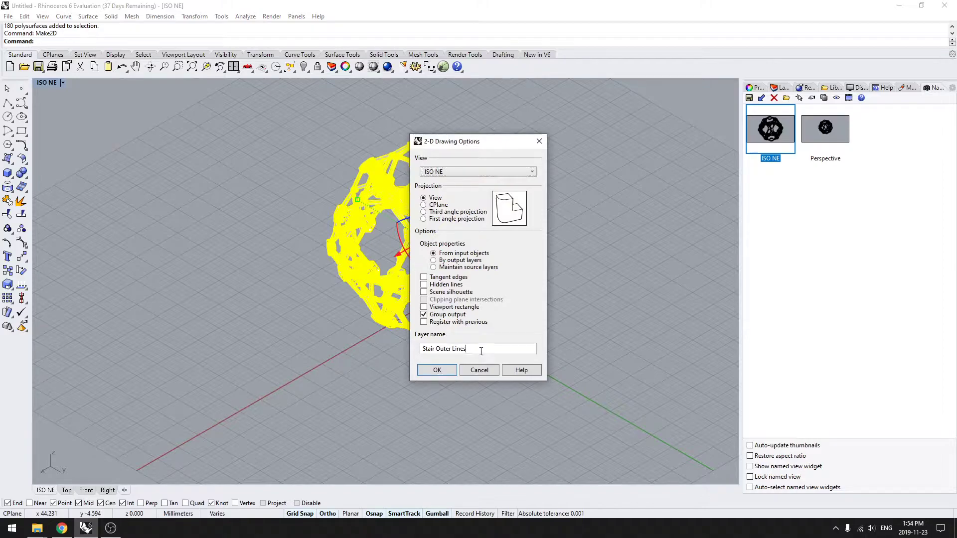
{"action": "key", "text": "ctrl+a"}
{"action": "type", "text": "L"}
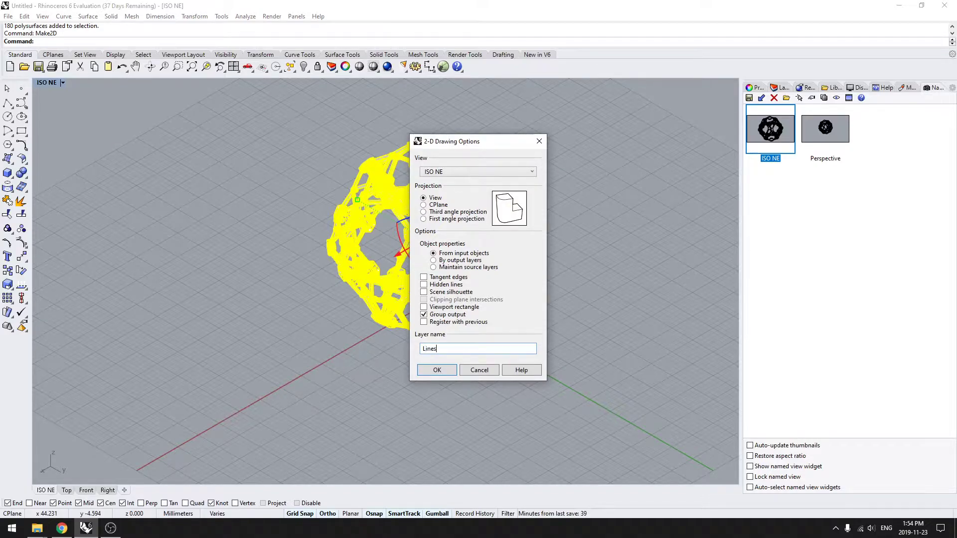
{"action": "type", "text": "ines"}
{"action": "key", "text": "Return"}
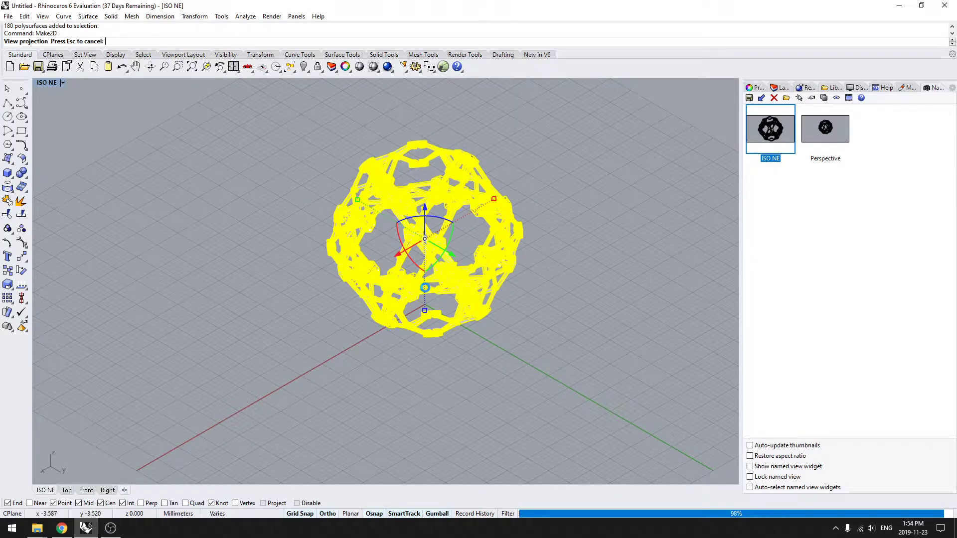
Examine the generated 2D line drawing in the Top view, comparing it with the model and checking its hubs and struts
{"action": "left_click", "coordinate": [65, 490]}
{"action": "scroll", "coordinate": [295, 358], "scroll_direction": "down", "scroll_amount": 19}
{"action": "scroll", "coordinate": [434, 291], "scroll_direction": "up", "scroll_amount": 14}
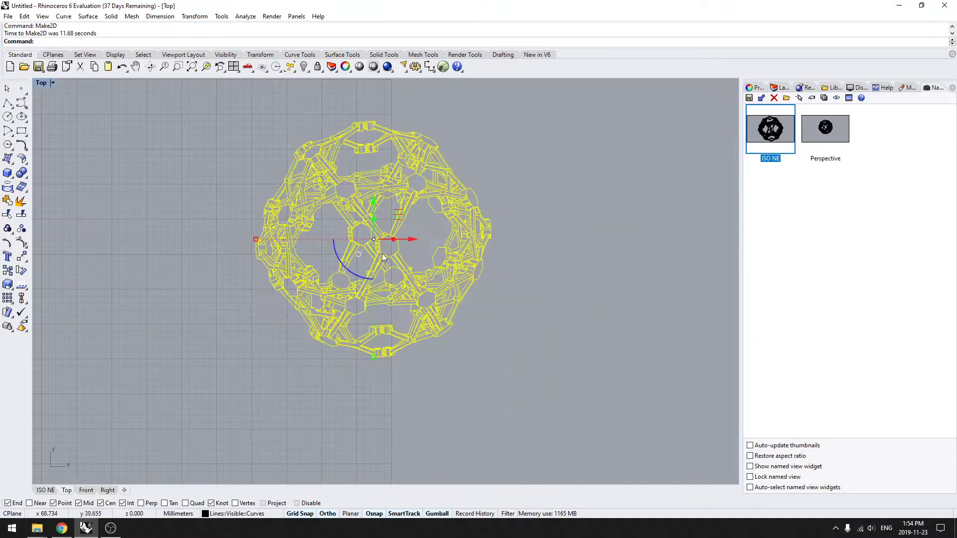
{"action": "scroll", "coordinate": [384, 260], "scroll_direction": "up", "scroll_amount": 4}
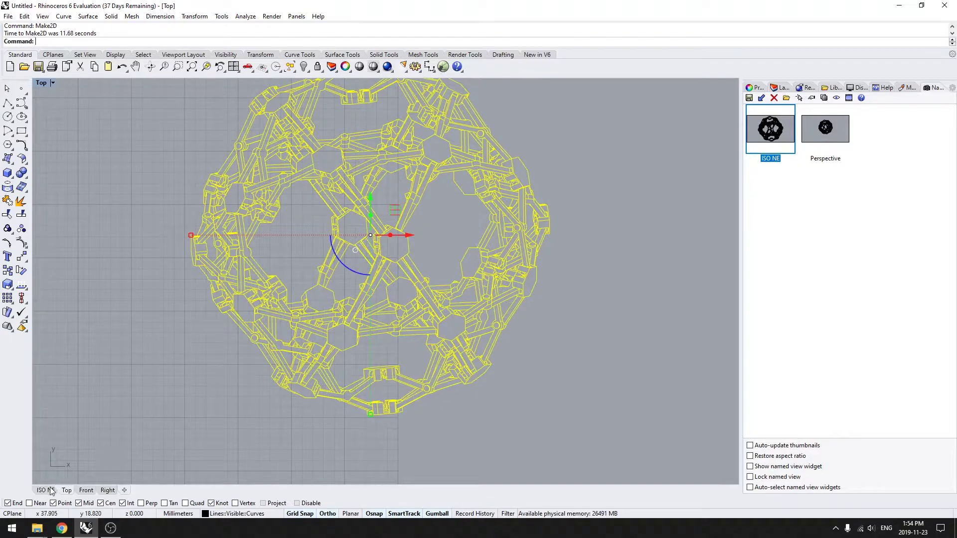
{"action": "left_click", "coordinate": [46, 490]}
{"action": "left_click", "coordinate": [67, 491]}
{"action": "right_click_drag", "start_coordinate": [405, 287], "coordinate": [387, 332]}
{"action": "key", "text": "Escape"}
{"action": "scroll", "coordinate": [325, 150], "scroll_direction": "up", "scroll_amount": 4}
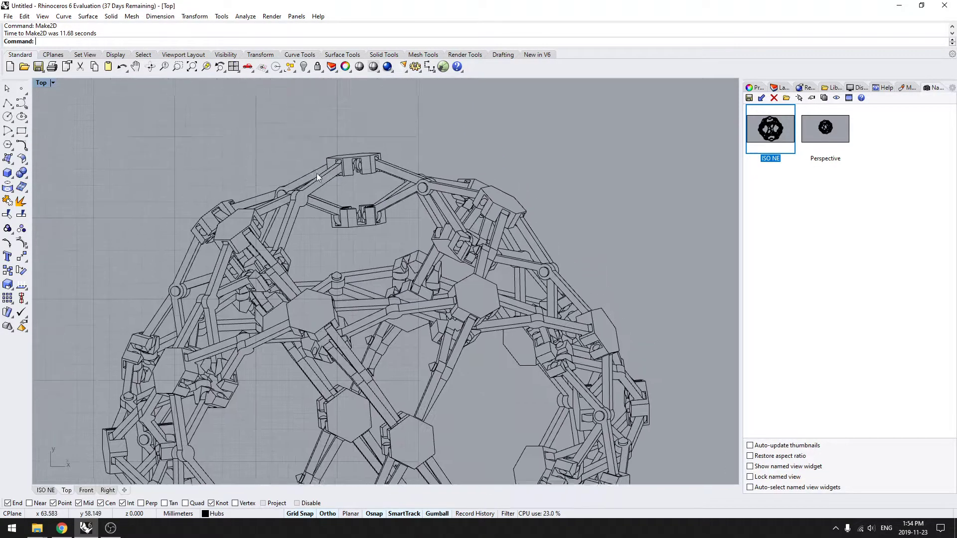
{"action": "right_click_drag", "start_coordinate": [340, 186], "coordinate": [298, 170]}
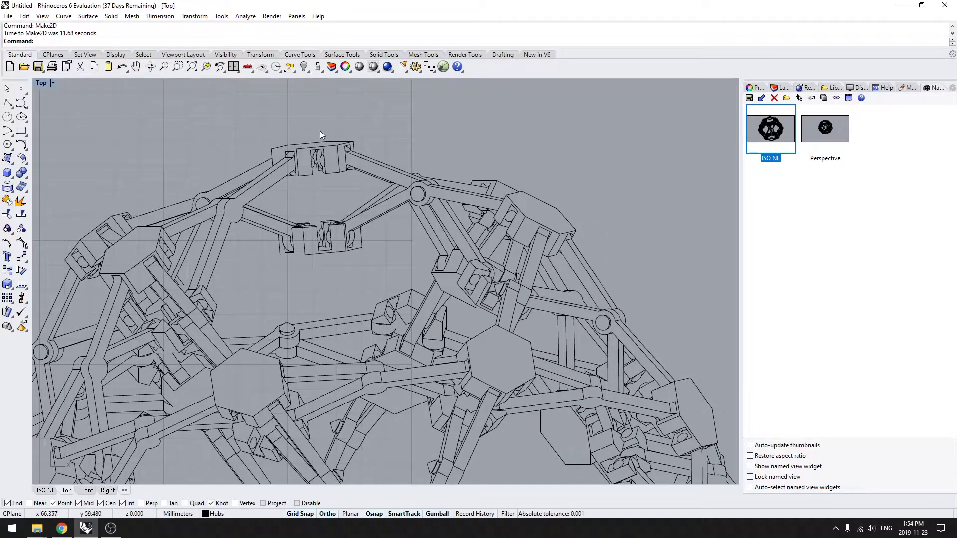
{"action": "scroll", "coordinate": [440, 264], "scroll_direction": "down", "scroll_amount": 6}
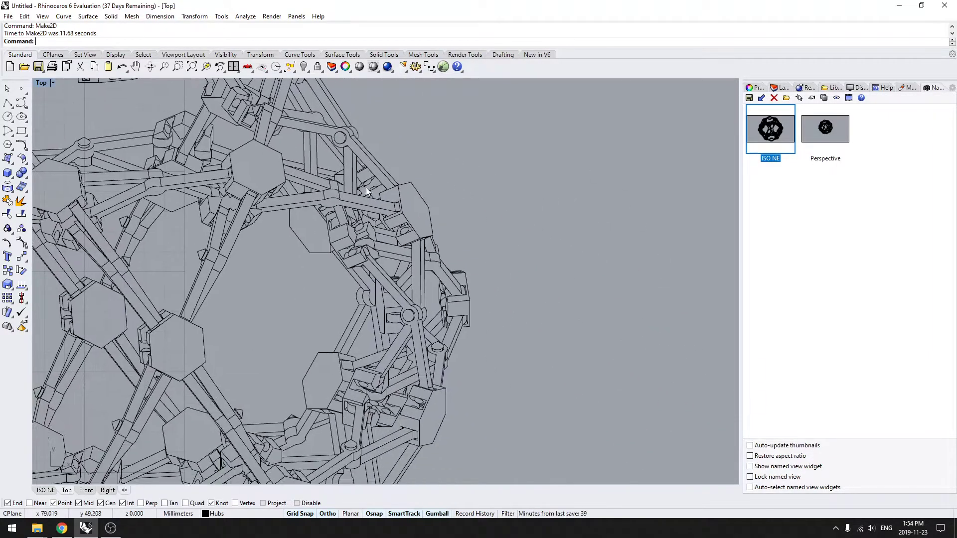
{"action": "right_click_drag", "start_coordinate": [404, 275], "coordinate": [437, 244]}
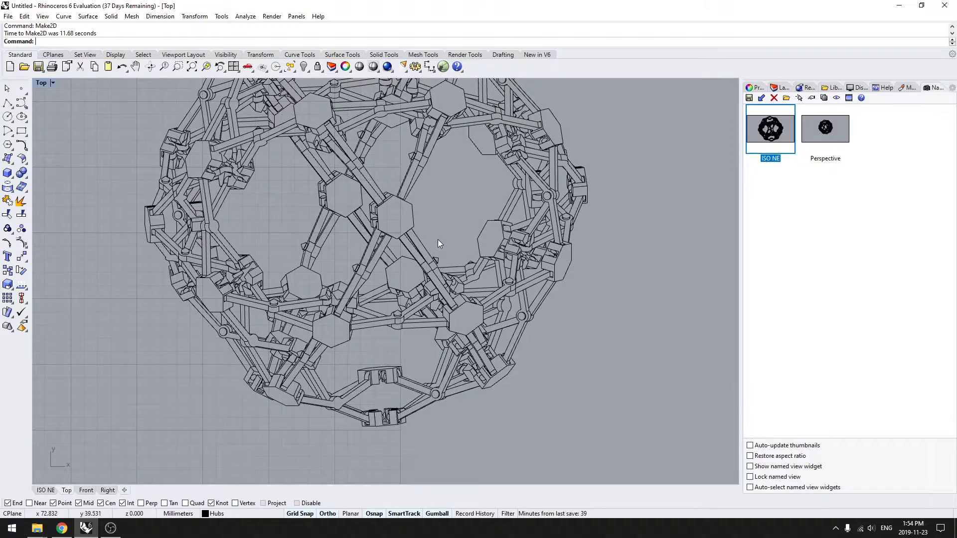
Examine the drawing's outer contour near the lower hubs, selecting several strut and hub curve groups
{"action": "scroll", "coordinate": [388, 313], "scroll_direction": "up", "scroll_amount": 6}
{"action": "right_click_drag", "start_coordinate": [388, 313], "coordinate": [331, 311]}
{"action": "scroll", "coordinate": [300, 358], "scroll_direction": "up", "scroll_amount": 4}
{"action": "left_click", "coordinate": [301, 330]}
{"action": "left_click", "coordinate": [286, 340]}
{"action": "left_click", "coordinate": [283, 308]}
{"action": "left_click", "coordinate": [246, 325]}
{"action": "right_click_drag", "start_coordinate": [221, 341], "coordinate": [324, 340]}
{"action": "left_click", "coordinate": [216, 250]}
{"action": "left_click", "coordinate": [188, 237]}
{"action": "left_click", "coordinate": [112, 274]}
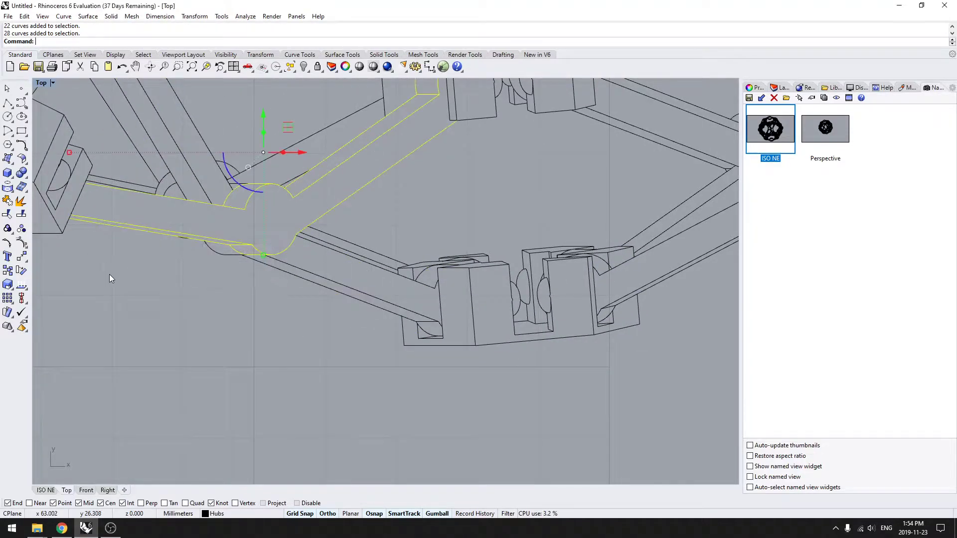
{"action": "left_click", "coordinate": [110, 274]}
{"action": "right_click_drag", "start_coordinate": [155, 291], "coordinate": [342, 293]}
{"action": "right_click_drag", "start_coordinate": [256, 243], "coordinate": [303, 275]}
{"action": "scroll", "coordinate": [251, 283], "scroll_direction": "up", "scroll_amount": 4}
Add a new layer, Layer 02, and make it the current layer
{"action": "left_click", "coordinate": [780, 87]}
{"action": "left_click", "coordinate": [798, 208]}
{"action": "left_click", "coordinate": [749, 97]}
{"action": "left_click", "coordinate": [747, 178]}
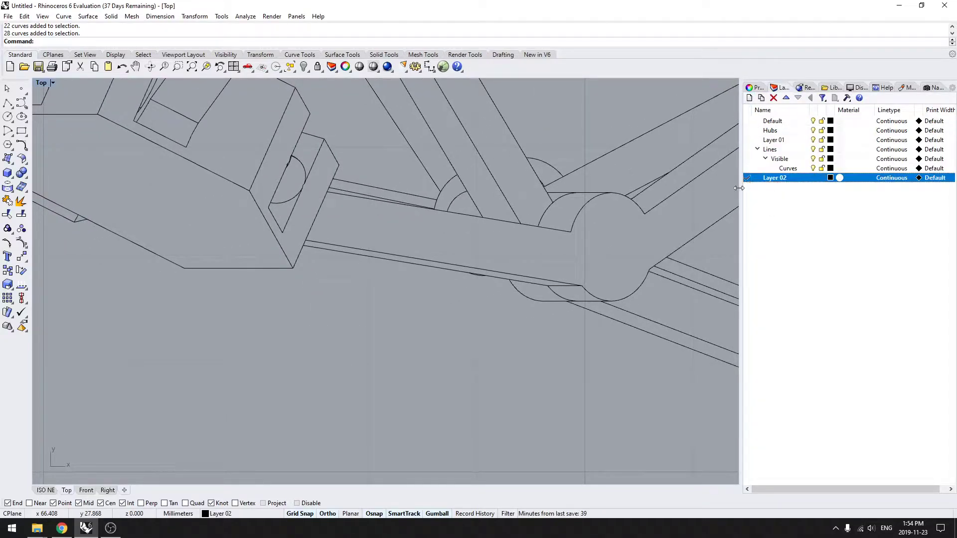
{"action": "type", "text": "AA"}
{"action": "key", "text": "BackSpace"}
{"action": "key", "text": "BackSpace"}
Try to trace the drawing's outer contour with a polyline snapped to the corners of the lower-left hubs
{"action": "type", "text": "Plyline"}
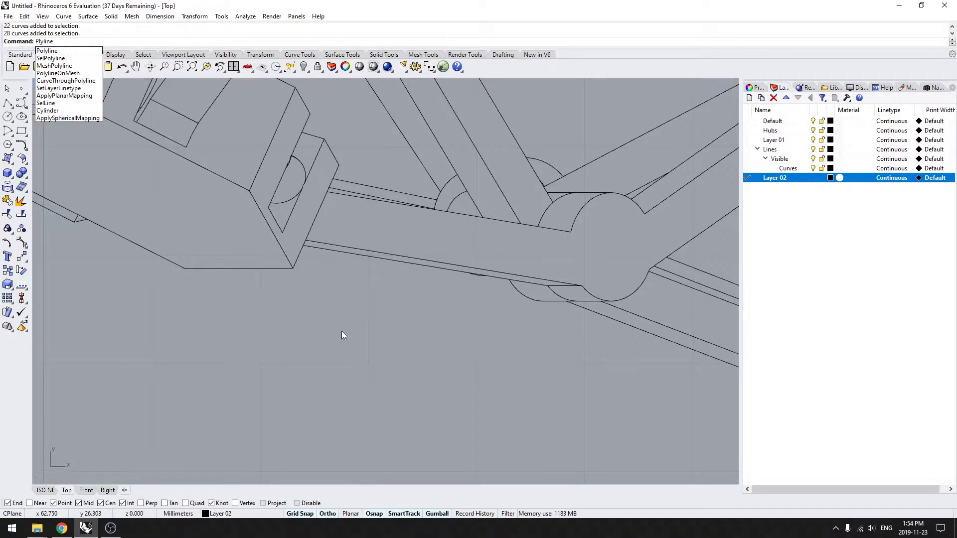
{"action": "key", "text": "Return"}
{"action": "left_click", "coordinate": [293, 268]}
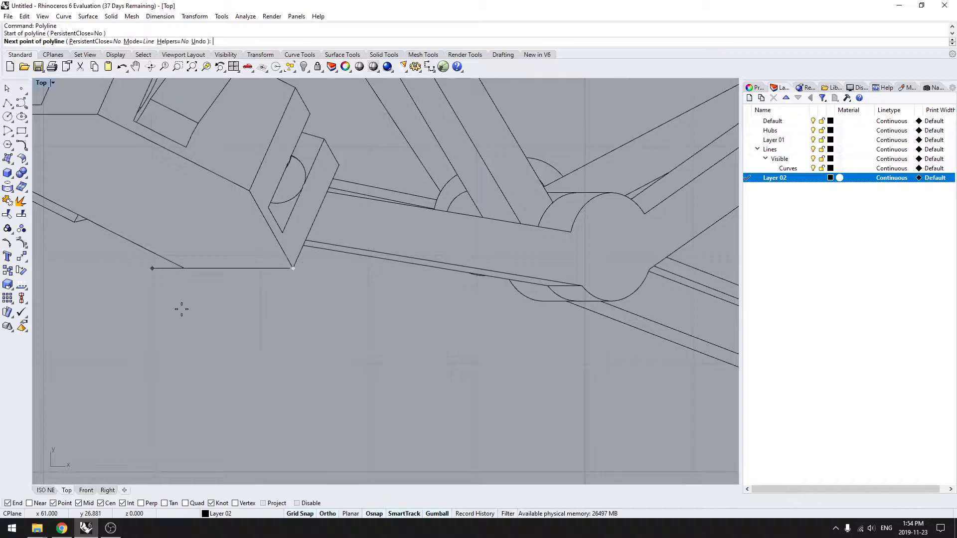
{"action": "right_click_drag", "start_coordinate": [192, 309], "coordinate": [343, 328]}
{"action": "left_click", "coordinate": [346, 295]}
{"action": "left_click", "coordinate": [248, 245]}
{"action": "left_click", "coordinate": [235, 248]}
{"action": "left_click", "coordinate": [83, 172]}
{"action": "right_click_drag", "start_coordinate": [72, 209], "coordinate": [271, 327]}
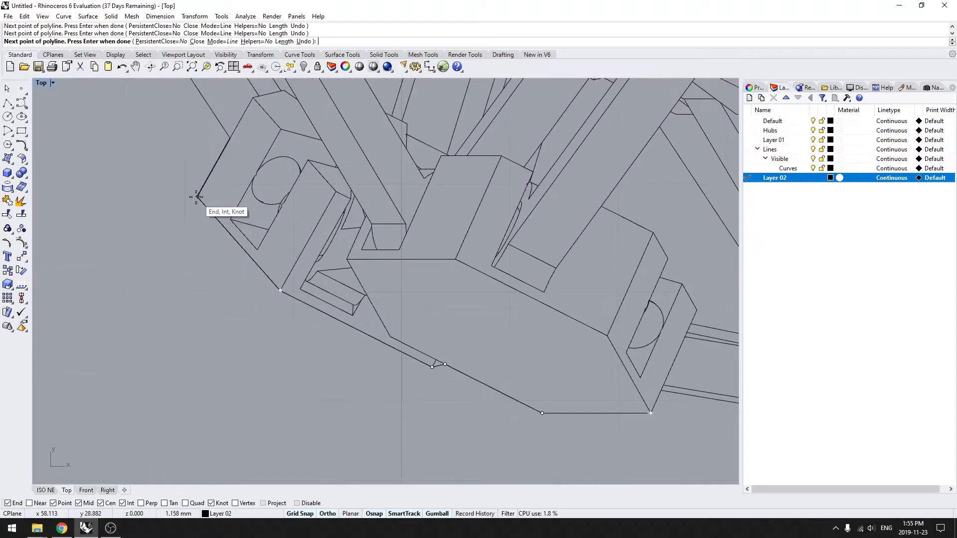
{"action": "left_click", "coordinate": [198, 195]}
{"action": "scroll", "coordinate": [220, 311], "scroll_direction": "down", "scroll_amount": 8}
{"action": "key", "text": "Escape"}
Return to the ISO NE viewport and delete Layer 02
{"action": "left_click", "coordinate": [273, 308]}
{"action": "left_click", "coordinate": [299, 340]}
{"action": "scroll", "coordinate": [308, 372], "scroll_direction": "down", "scroll_amount": 10}
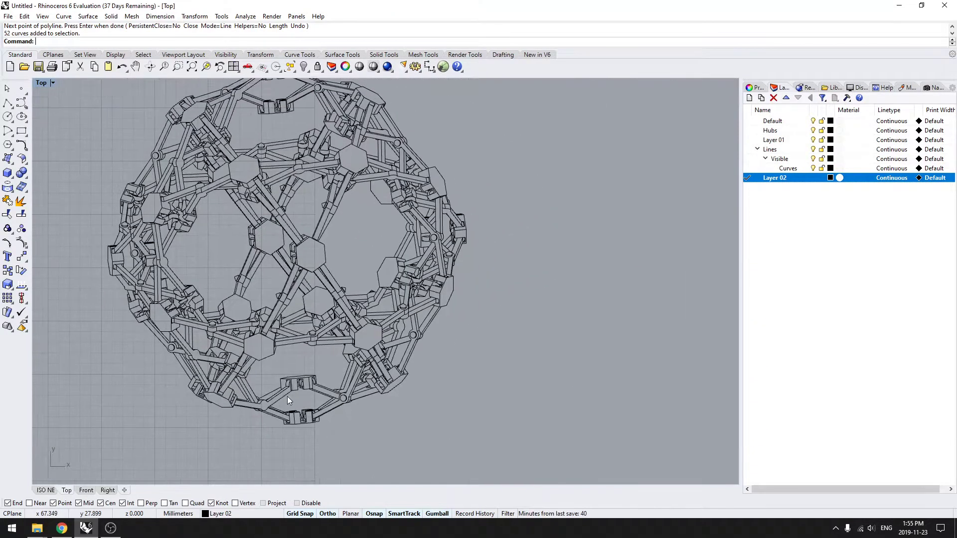
{"action": "left_click", "coordinate": [45, 490]}
{"action": "left_click", "coordinate": [790, 214]}
{"action": "left_click", "coordinate": [781, 178]}
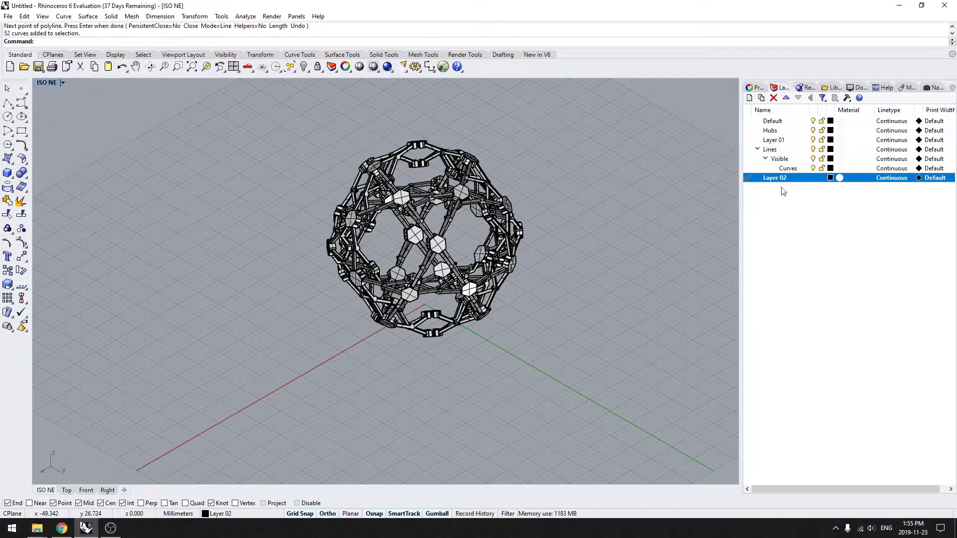
{"action": "key", "text": "Delete"}
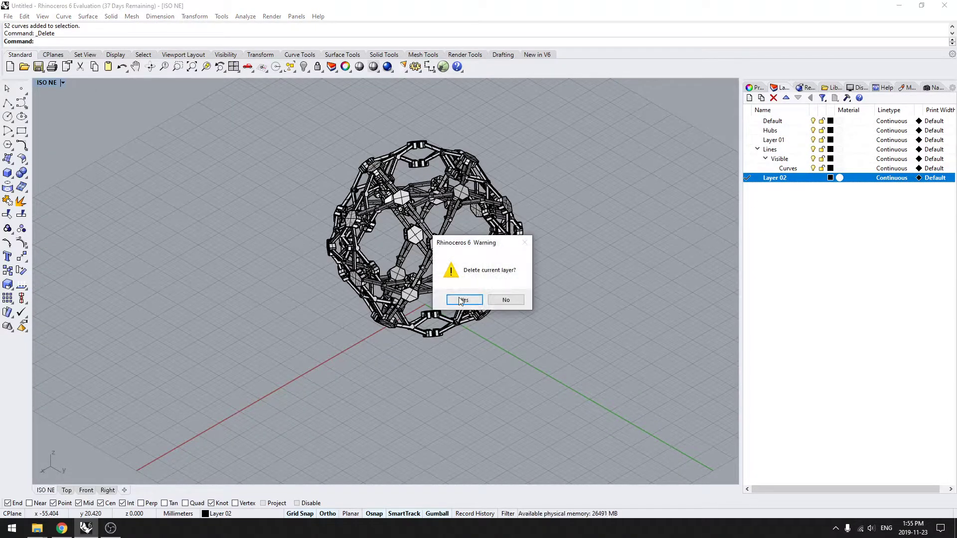
{"action": "key", "text": "Return"}
Outline all parts of the sphere with MeshOutline in the ISO NE viewport
{"action": "right_click_drag", "start_coordinate": [621, 264], "coordinate": [585, 302], "text": "shift"}
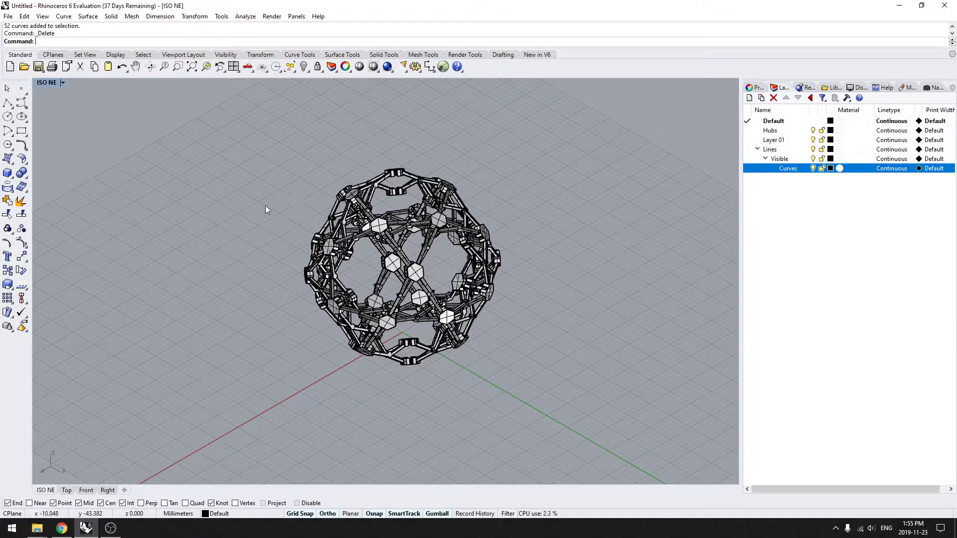
{"action": "type", "text": "Mwa"}
{"action": "key", "text": "BackSpace"}
{"action": "key", "text": "BackSpace"}
{"action": "type", "text": "eshOutline"}
{"action": "key", "text": "Return"}
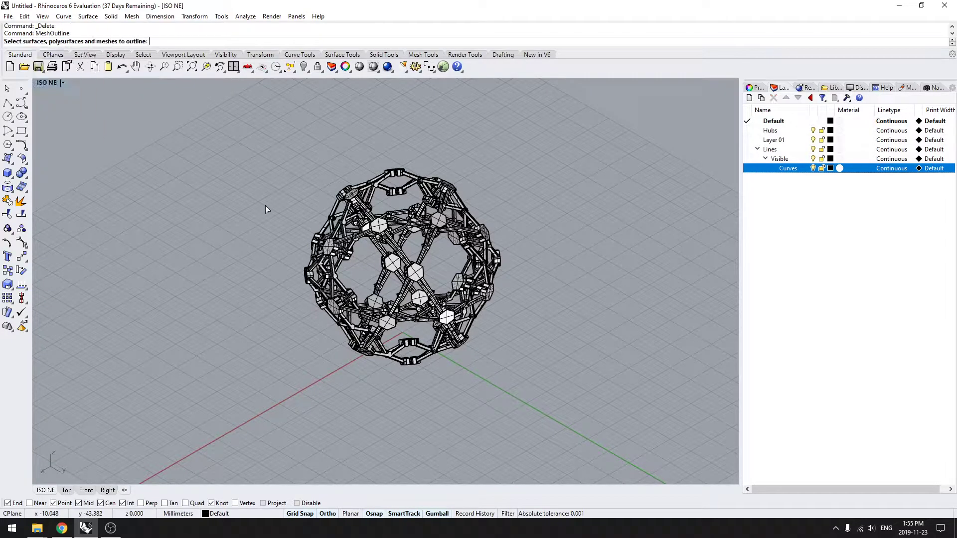
{"action": "left_click_drag", "start_coordinate": [585, 146], "coordinate": [314, 406]}
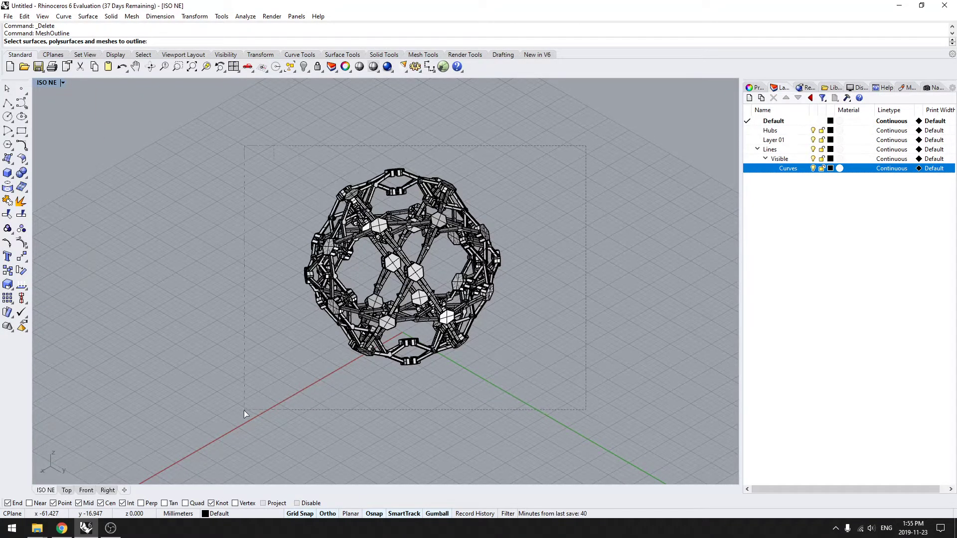
{"action": "left_click_drag", "start_coordinate": [244, 411], "coordinate": [243, 410]}
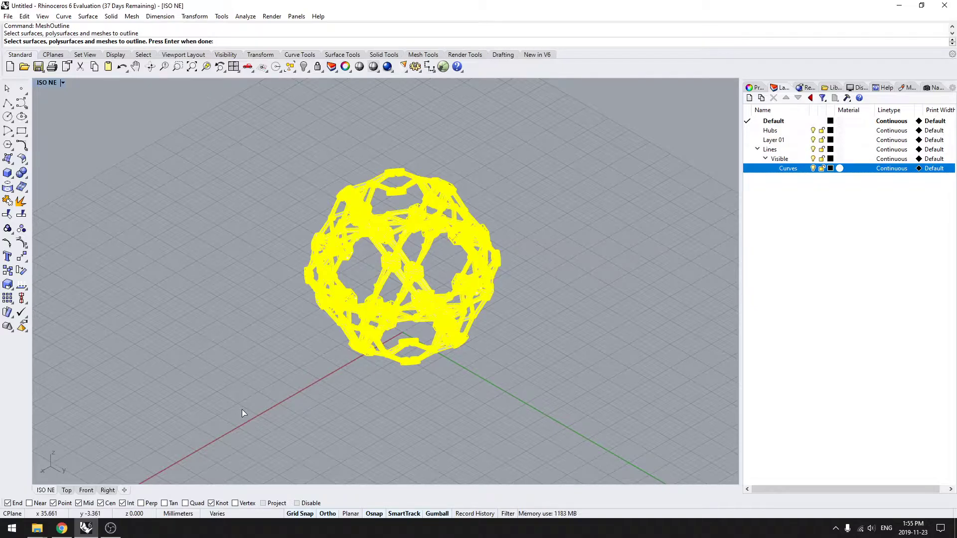
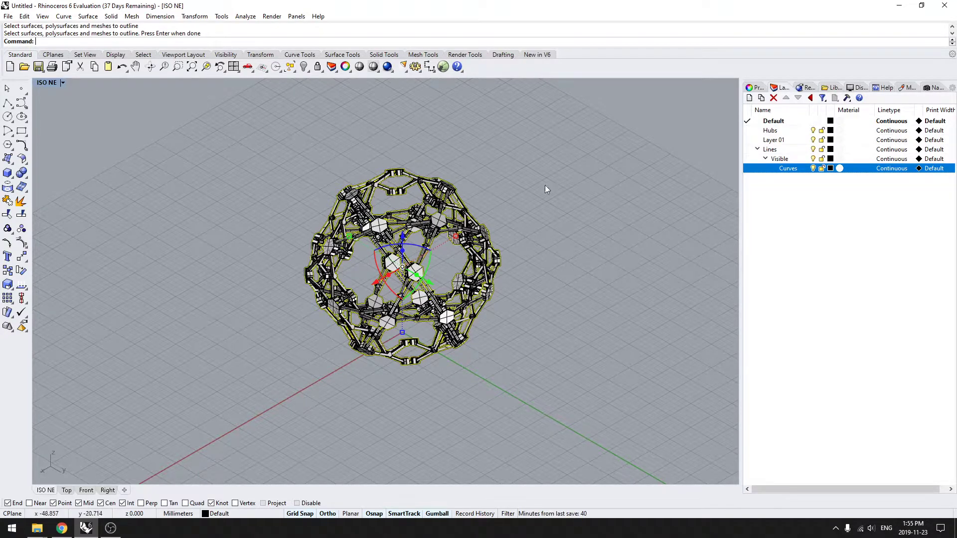
Move the mesh outline curves away from the sphere, inspect them from another angle, and delete them
{"action": "left_click_drag", "start_coordinate": [429, 286], "coordinate": [217, 183]}
{"action": "right_click_drag", "start_coordinate": [222, 325], "coordinate": [281, 169]}
{"action": "right_click_drag", "start_coordinate": [454, 286], "coordinate": [293, 293]}
{"action": "scroll", "coordinate": [330, 340], "scroll_direction": "down", "scroll_amount": 4}
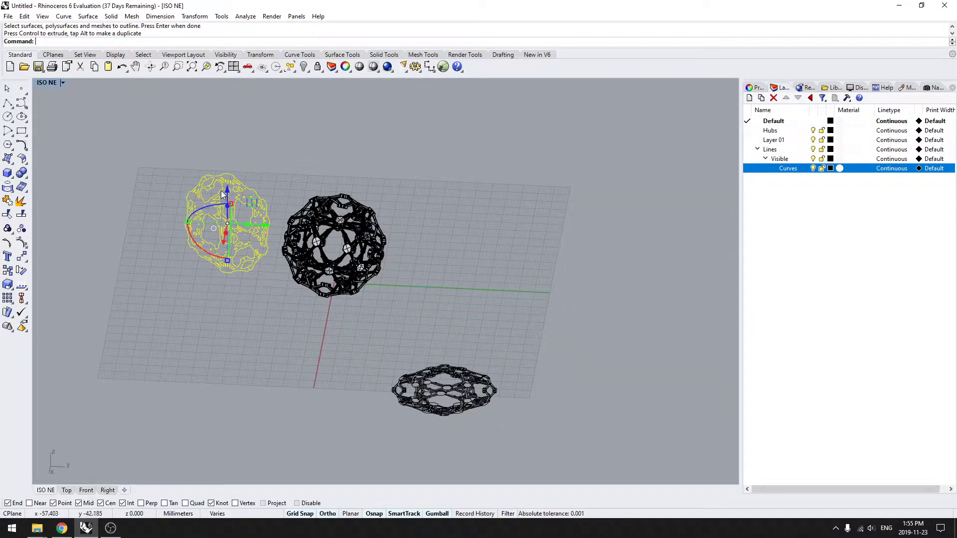
{"action": "key", "text": "Delete"}
Delete the flat Make2D drawing beside the sphere and restore the named view ISO NE
{"action": "right_click_drag", "start_coordinate": [342, 348], "coordinate": [449, 314]}
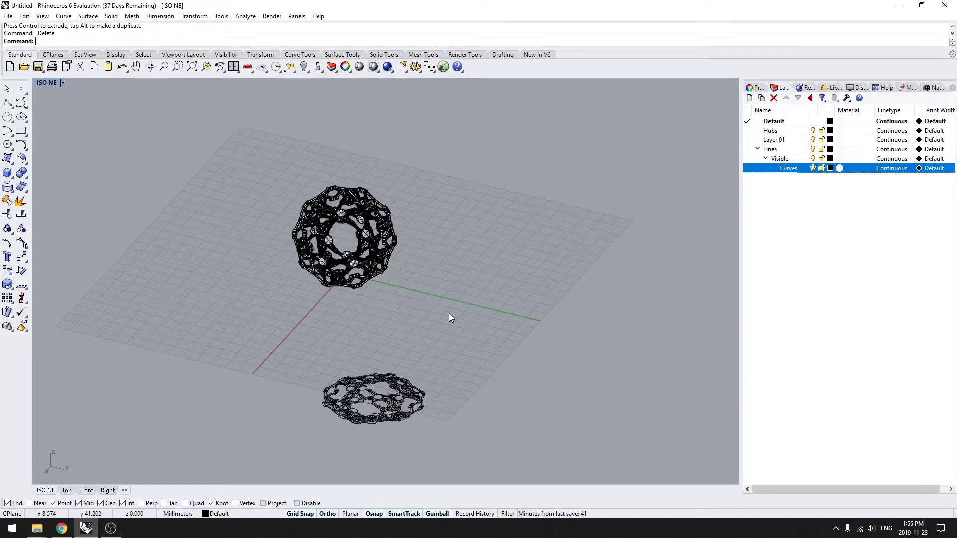
{"action": "left_click", "coordinate": [931, 88]}
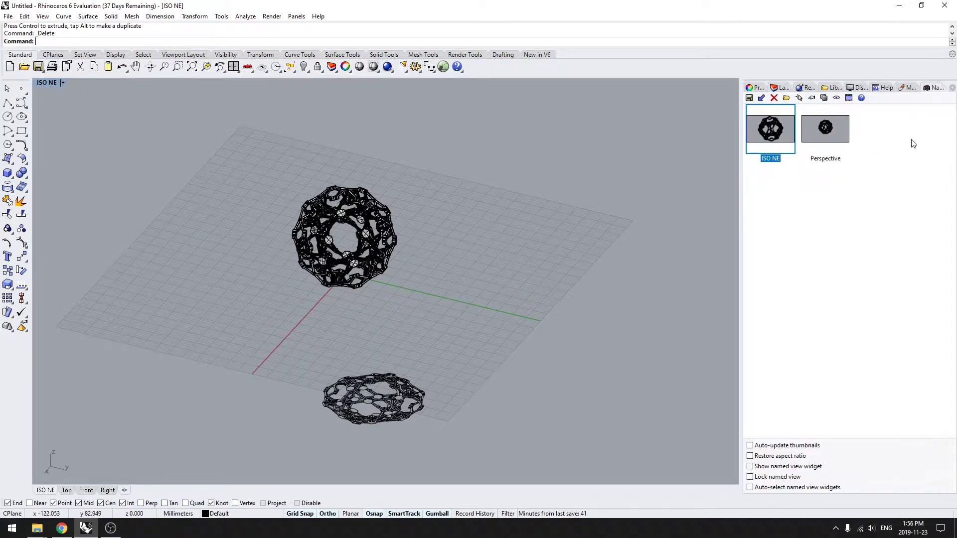
{"action": "left_click_drag", "start_coordinate": [291, 442], "coordinate": [290, 441]}
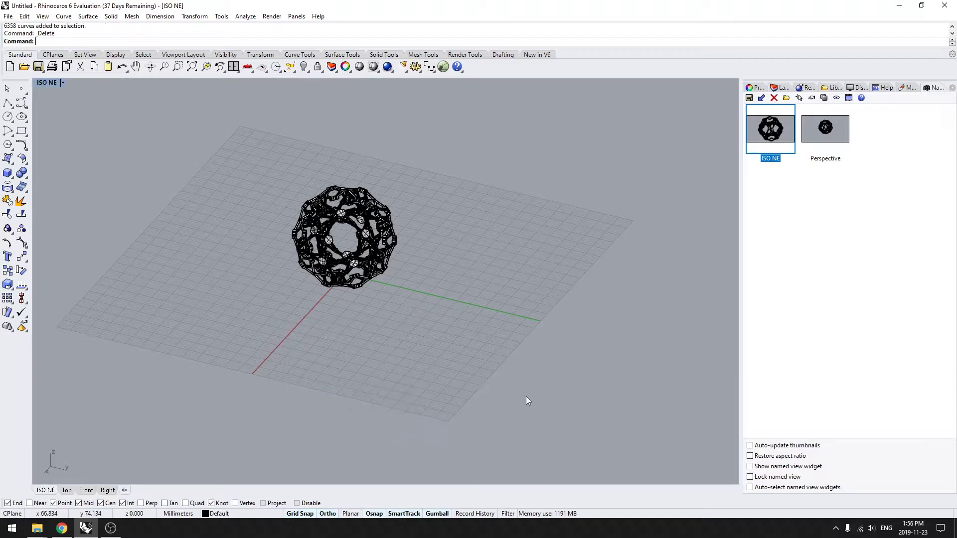
{"action": "double_click", "coordinate": [780, 143]}
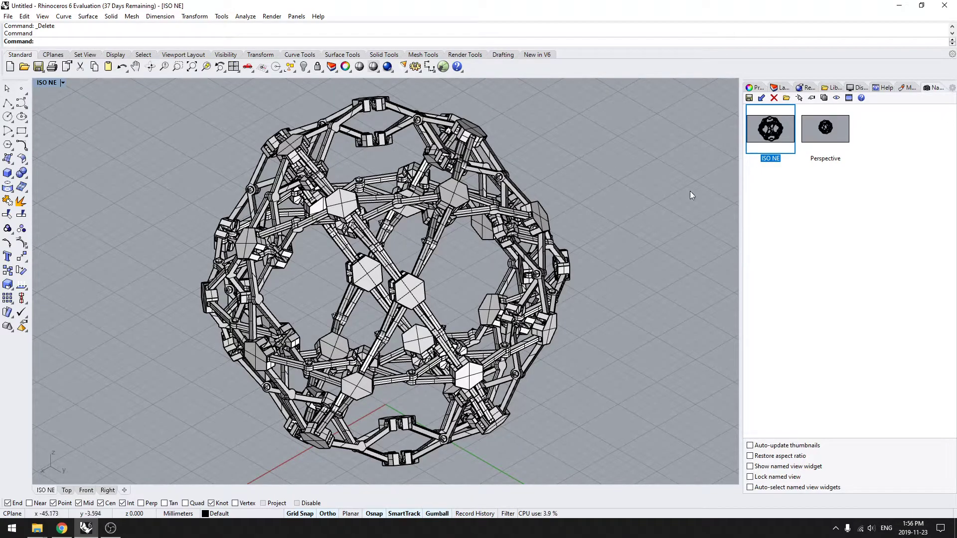
Select every object and run Make2D again from the restored ISO NE view onto the Lines layer
{"action": "key", "text": "ctrl+a"}
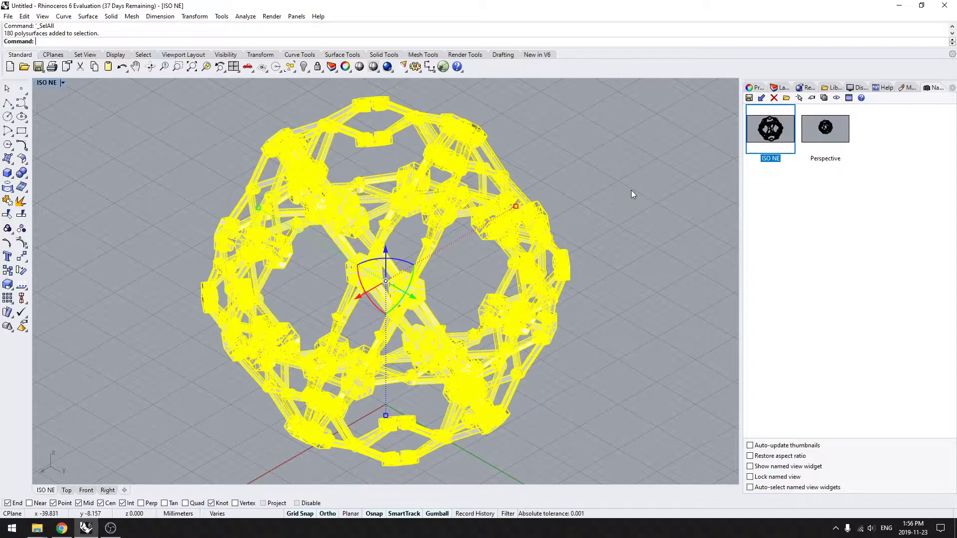
{"action": "type", "text": "Make2D"}
{"action": "key", "text": "Return"}
{"action": "left_click", "coordinate": [437, 370]}
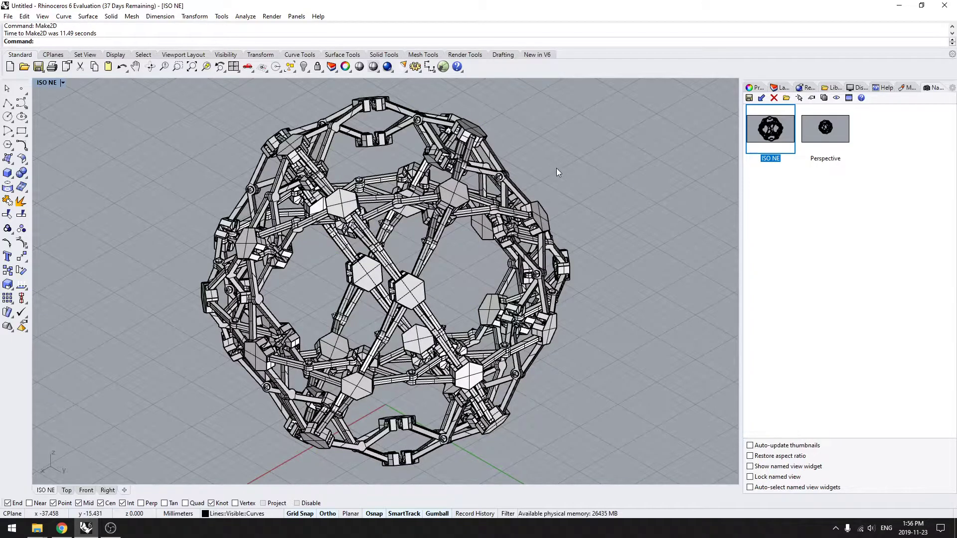
Select all parts of the sphere and generate their silhouette curves with MeshOutline in the restored ISO NE view
{"action": "left_click_drag", "start_coordinate": [602, 115], "coordinate": [139, 467]}
{"action": "left_click_drag", "start_coordinate": [518, 155], "coordinate": [339, 98]}
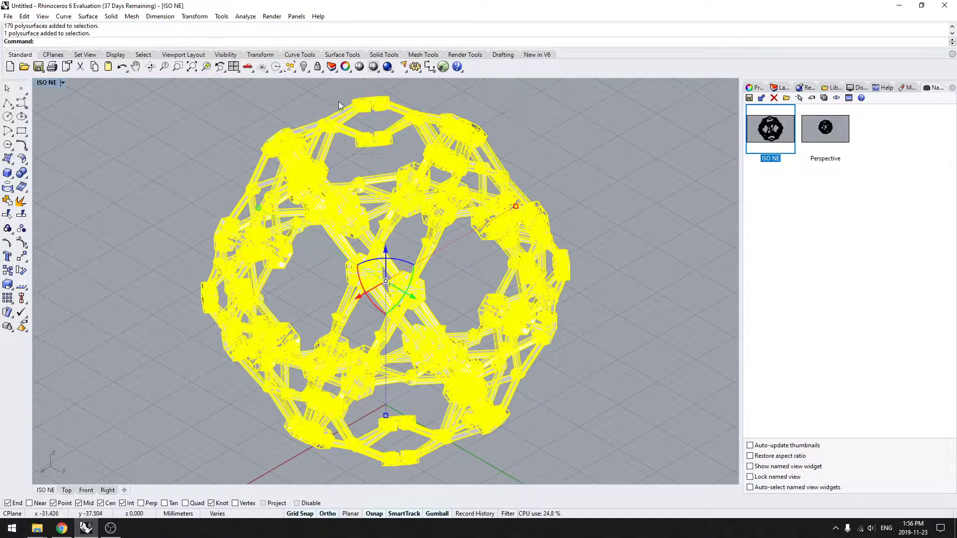
{"action": "type", "text": "shOut"}
{"action": "key", "text": "Return"}
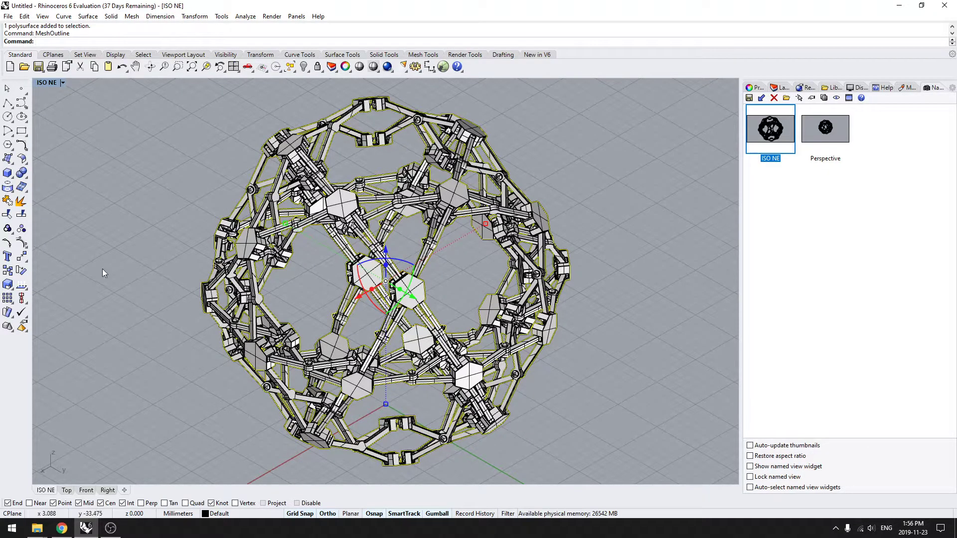
Run Make2D on the sphere's mesh outline curves from the ISO NE view and place the result on a layer named Outline
{"action": "key", "text": "Return"}
{"action": "double_click", "coordinate": [484, 348]}
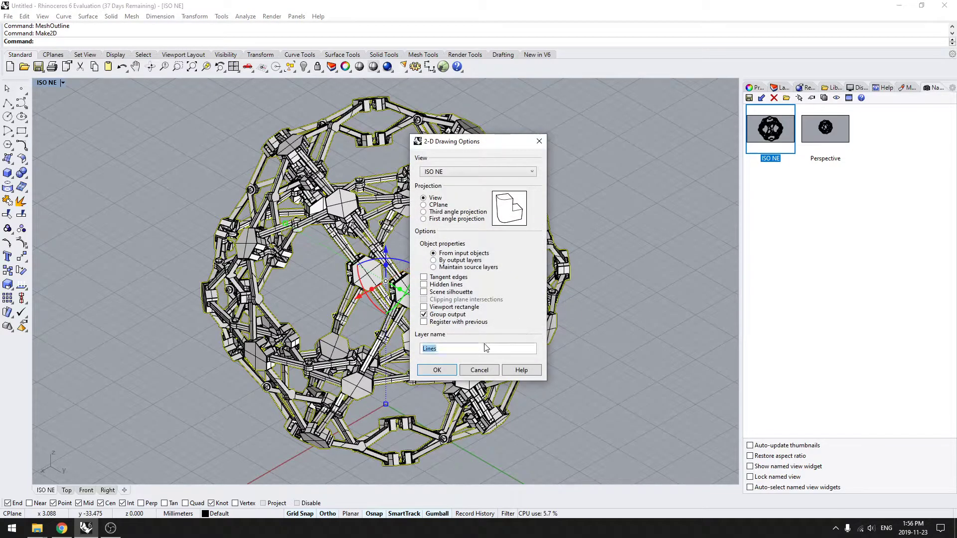
{"action": "type", "text": "0utline"}
{"action": "key", "text": "Return"}
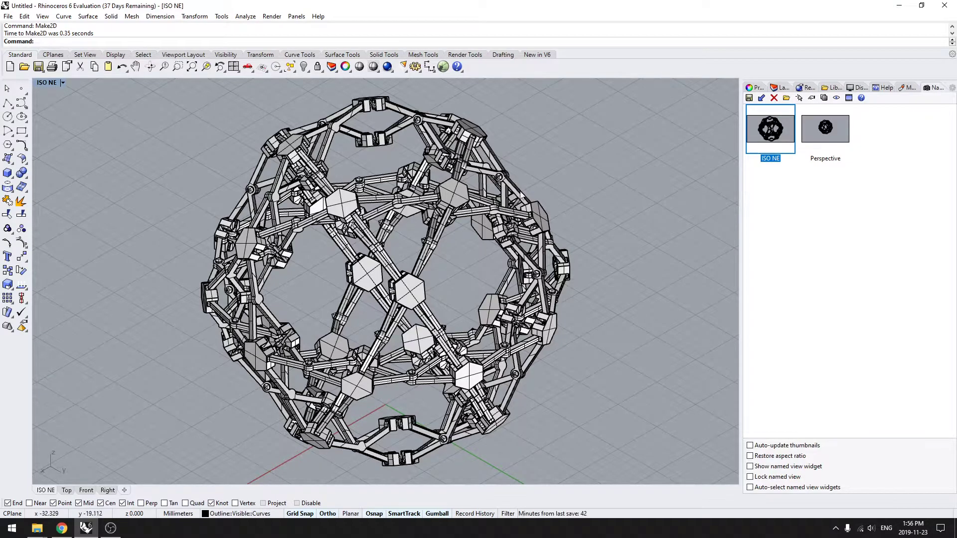
In the Top view, add all curves on the Lines sublayers to the selected outline drawing and move both away from the sphere
{"action": "left_click", "coordinate": [67, 491]}
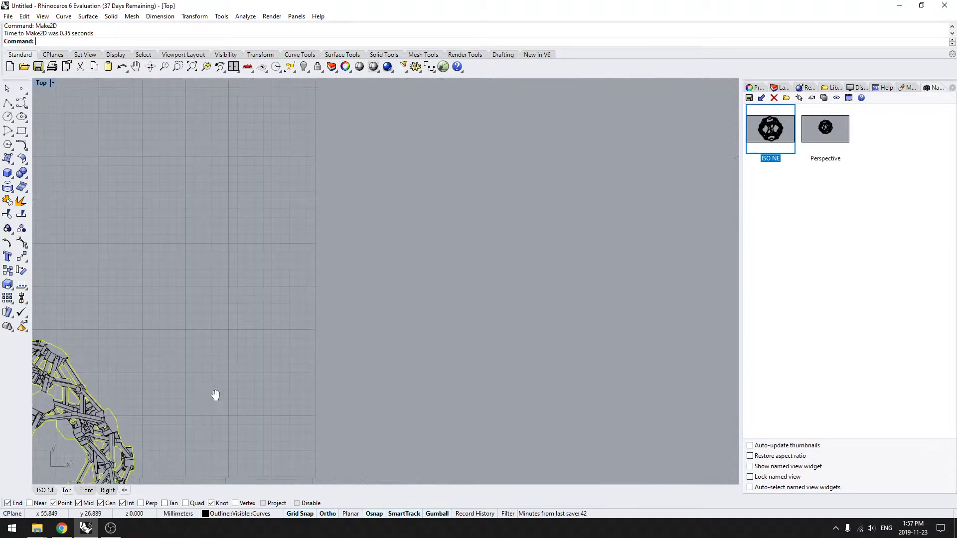
{"action": "scroll", "coordinate": [277, 284], "scroll_direction": "up", "scroll_amount": 5}
{"action": "scroll", "coordinate": [324, 215], "scroll_direction": "down", "scroll_amount": 3}
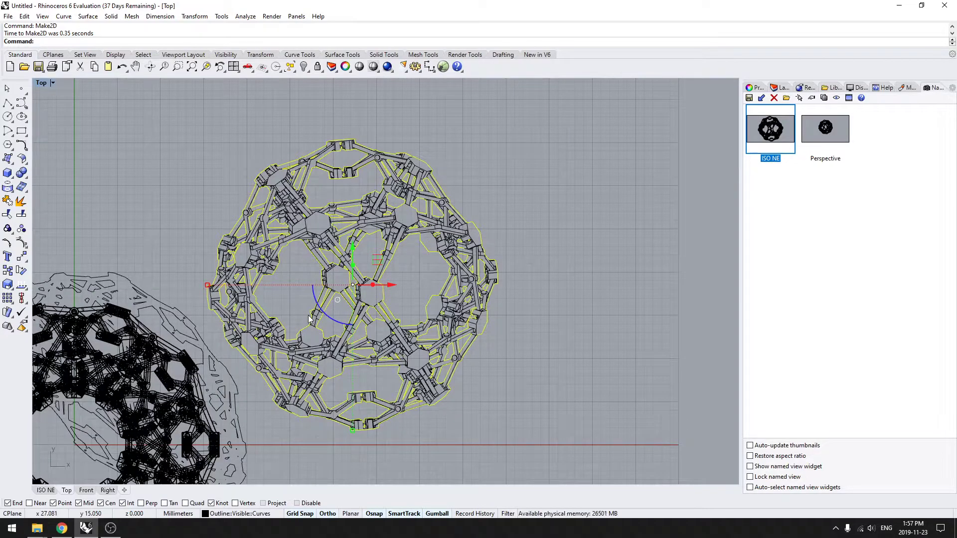
{"action": "left_click", "coordinate": [777, 89]}
{"action": "right_click", "coordinate": [781, 151]}
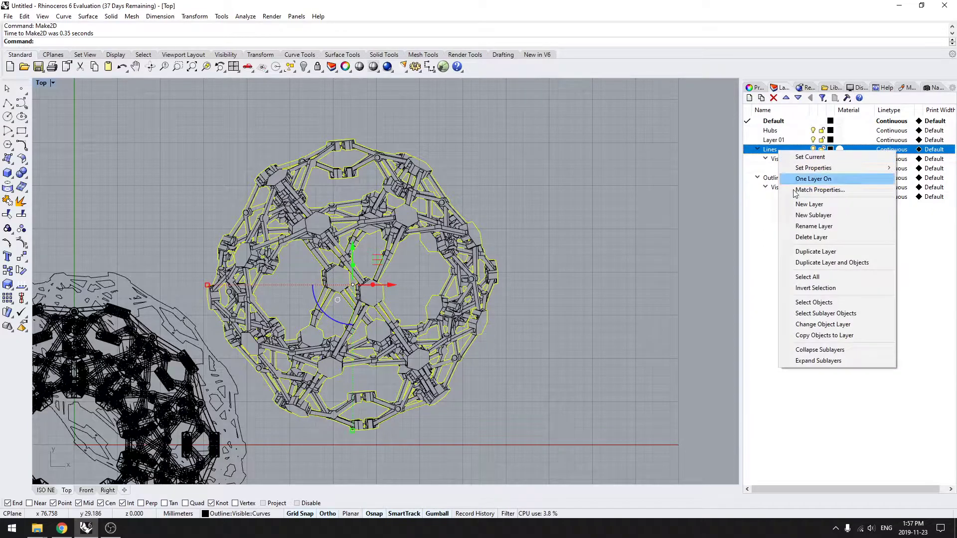
{"action": "left_click", "coordinate": [818, 313]}
{"action": "left_click_drag", "start_coordinate": [394, 285], "coordinate": [658, 285]}
{"action": "right_click_drag", "start_coordinate": [627, 312], "coordinate": [350, 311]}
{"action": "key", "text": "Escape"}
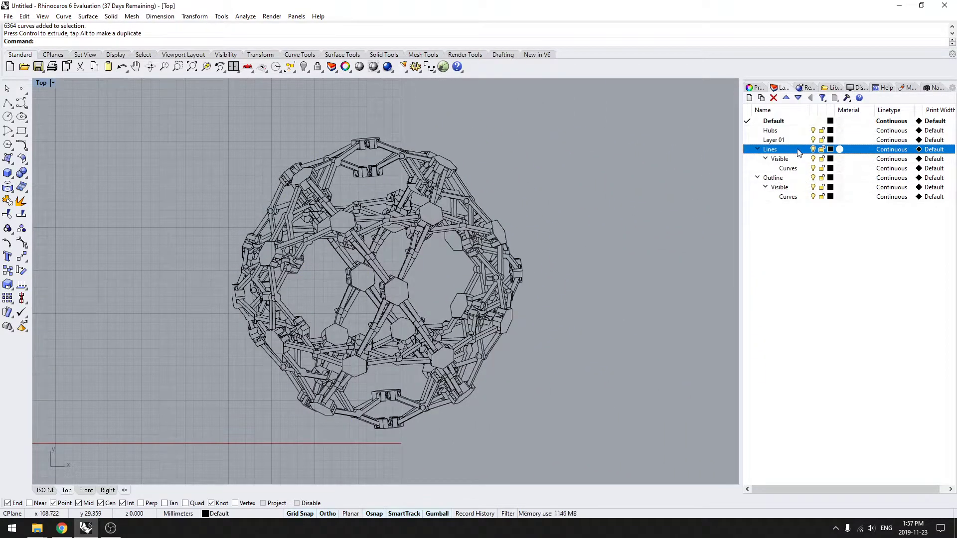
Switch the Lines and Outline layers off and on to compare the line work with the silhouette
{"action": "left_click", "coordinate": [814, 150]}
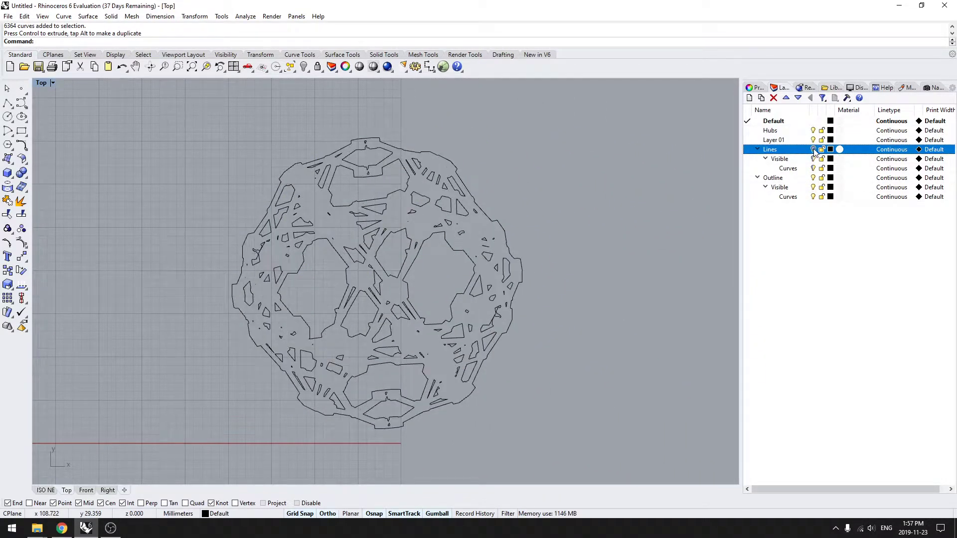
{"action": "left_click", "coordinate": [813, 178]}
{"action": "left_click", "coordinate": [814, 178]}
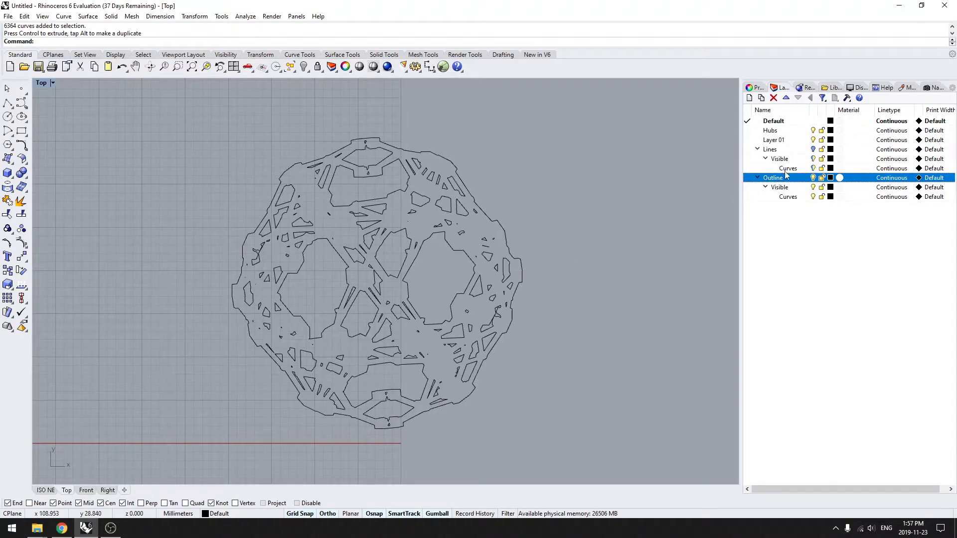
{"action": "left_click", "coordinate": [814, 150]}
Select the original mesh outline curves near the sphere and inspect them from another angle in the ISO NE view
{"action": "scroll", "coordinate": [520, 269], "scroll_direction": "down", "scroll_amount": 3}
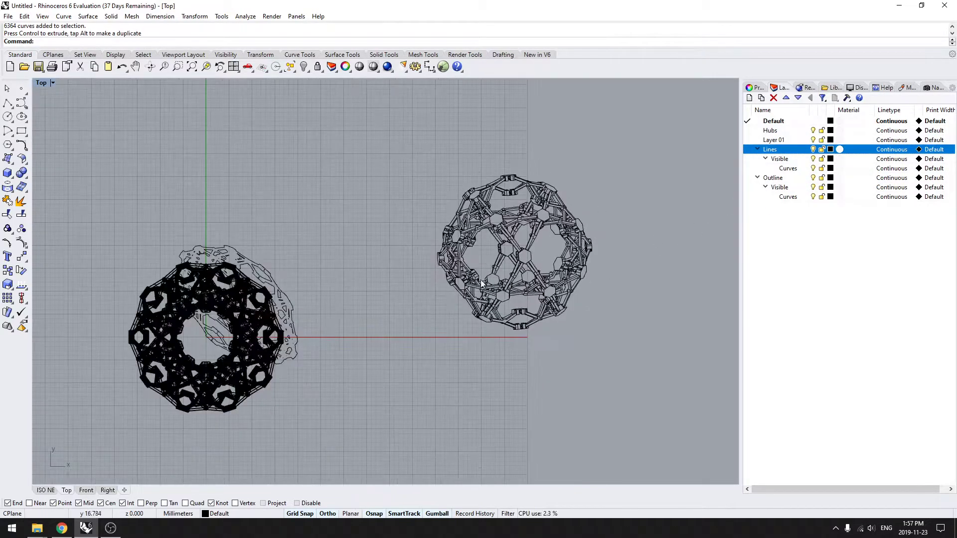
{"action": "left_click", "coordinate": [234, 248]}
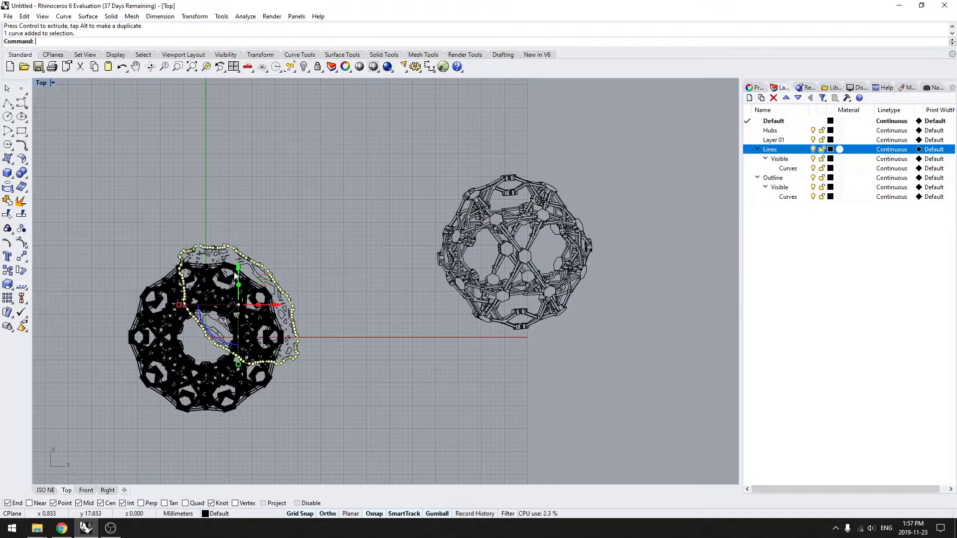
{"action": "left_click", "coordinate": [45, 490]}
{"action": "right_click_drag", "start_coordinate": [349, 379], "coordinate": [195, 339]}
{"action": "left_click", "coordinate": [193, 363]}
{"action": "left_click_drag", "start_coordinate": [193, 364], "coordinate": [148, 331]}
{"action": "left_click", "coordinate": [148, 331]}
{"action": "right_click_drag", "start_coordinate": [148, 331], "coordinate": [379, 348]}
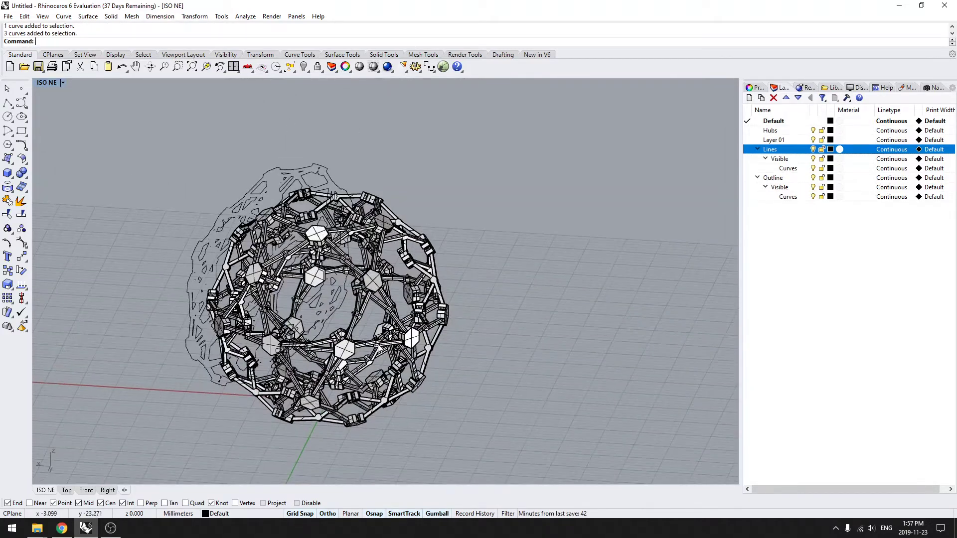
Undo the layer visibility, move and Make2D changes along with the mesh outline curves
{"action": "key", "text": "ctrl+z"}
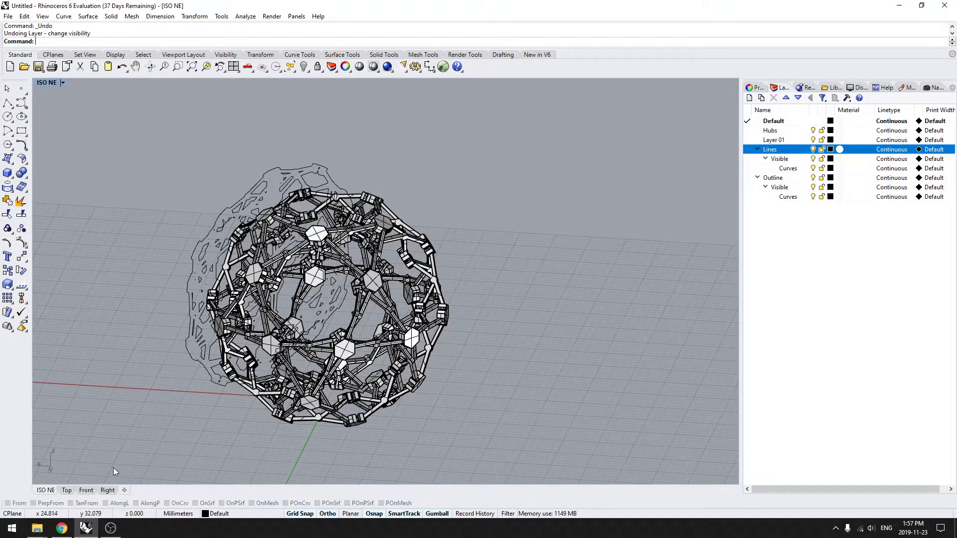
{"action": "key", "text": "ctrl+z"}
{"action": "key", "text": "ctrl+z"}
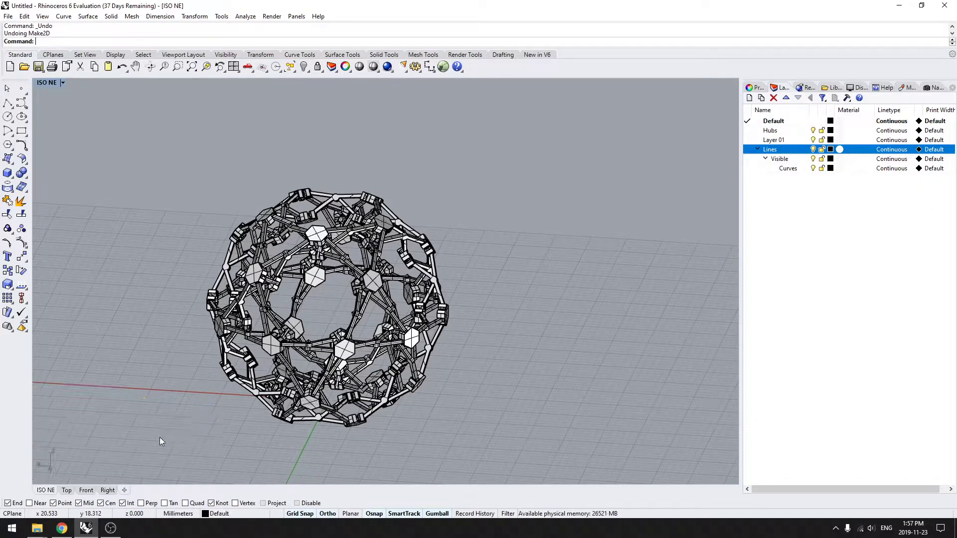
Draw a large solid box on the ground plane beside the sphere
{"action": "right_click_drag", "start_coordinate": [160, 438], "coordinate": [243, 441]}
{"action": "scroll", "coordinate": [294, 451], "scroll_direction": "down", "scroll_amount": 5}
{"action": "right_click_drag", "start_coordinate": [394, 456], "coordinate": [439, 343]}
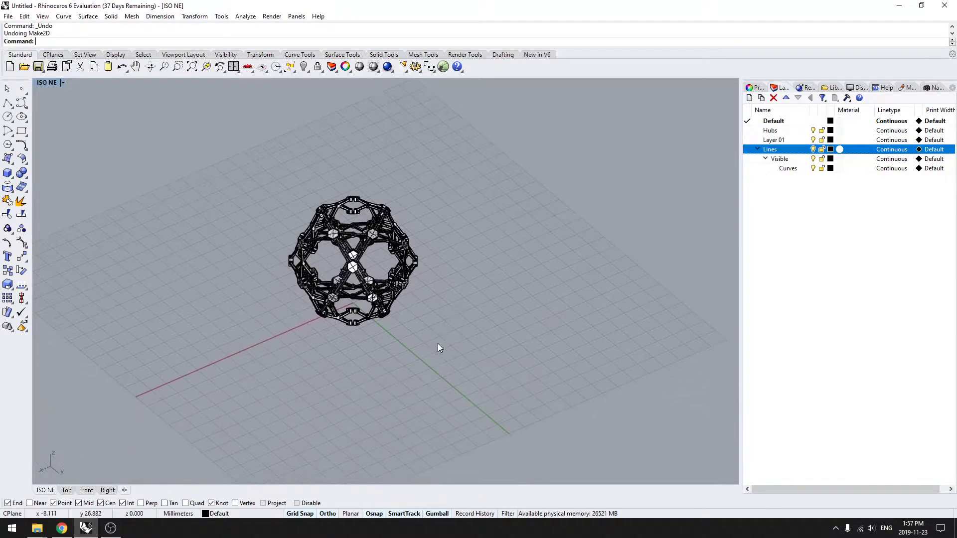
{"action": "scroll", "coordinate": [438, 346], "scroll_direction": "down", "scroll_amount": 2}
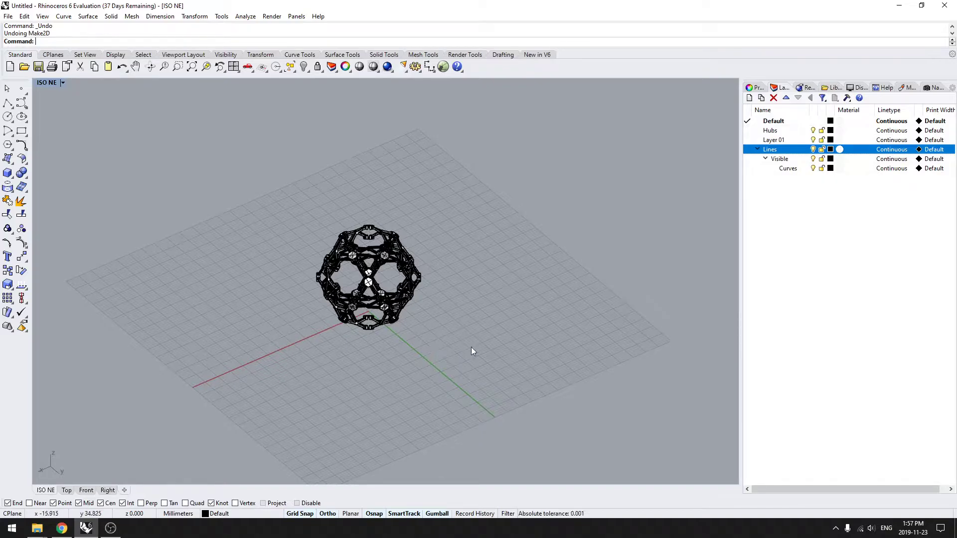
{"action": "right_click_drag", "start_coordinate": [471, 347], "coordinate": [460, 382]}
{"action": "scroll", "coordinate": [427, 348], "scroll_direction": "up", "scroll_amount": 4}
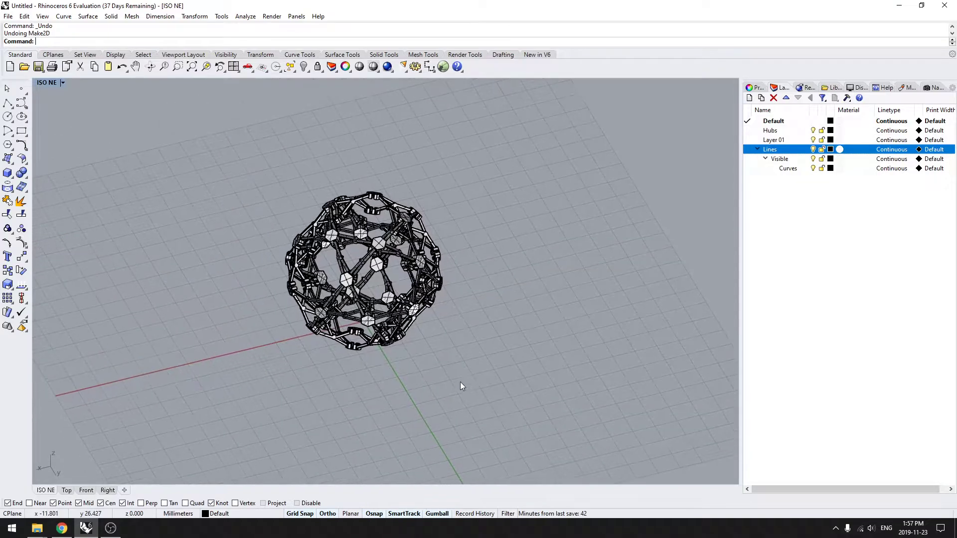
{"action": "right_click_drag", "start_coordinate": [522, 348], "coordinate": [381, 354]}
{"action": "type", "text": "Box"}
{"action": "key", "text": "Return"}
{"action": "left_click", "coordinate": [128, 256]}
{"action": "left_click", "coordinate": [354, 393]}
{"action": "left_click", "coordinate": [354, 260]}
{"action": "mouse_move", "coordinate": [368, 307]}
{"action": "right_mouse_down"}
{"action": "mouse_move", "coordinate": [296, 310]}
{"action": "mouse_move", "coordinate": [238, 242]}
{"action": "right_mouse_up"}
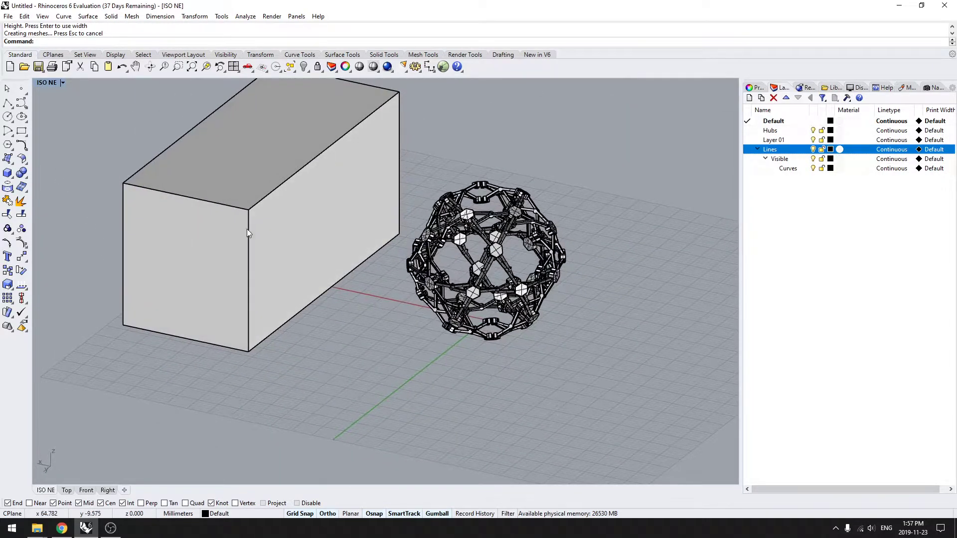
Draw a thinner box between the large box and the sphere, and duplicate it a short distance toward the sphere
{"action": "key", "text": "Return"}
{"action": "left_click", "coordinate": [394, 255]}
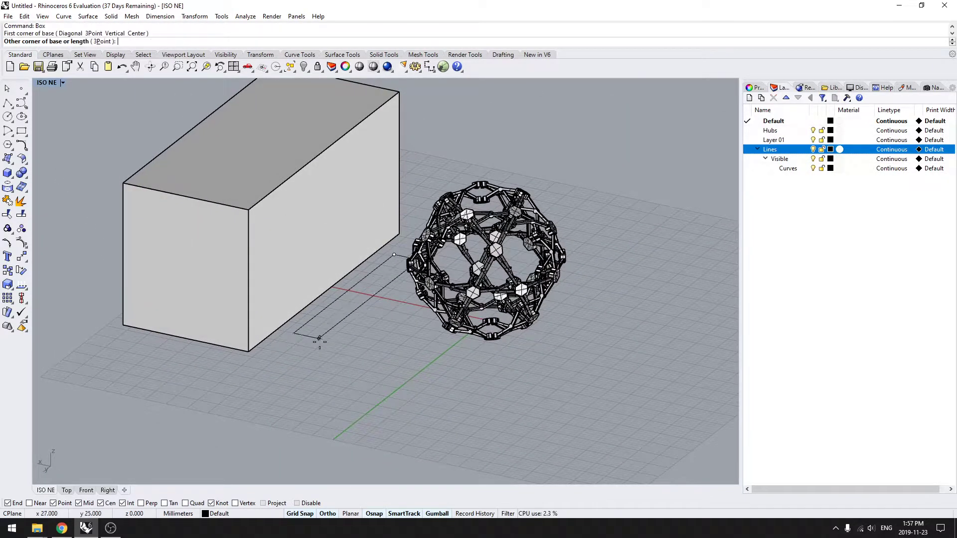
{"action": "left_click", "coordinate": [303, 359]}
{"action": "left_click", "coordinate": [303, 238]}
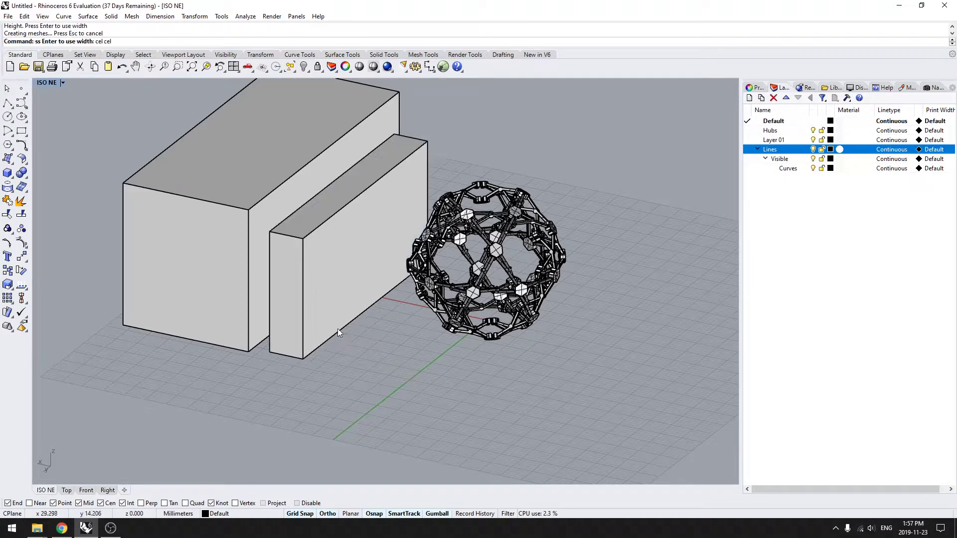
{"action": "left_click", "coordinate": [328, 331]}
{"action": "left_click_drag", "start_coordinate": [321, 244], "coordinate": [346, 249]}
{"action": "key", "text": "alt"}
Select all parts of the sphere, group them and hide them
{"action": "right_click_drag", "start_coordinate": [435, 372], "coordinate": [564, 364]}
{"action": "left_click_drag", "start_coordinate": [608, 359], "coordinate": [422, 203]}
{"action": "key", "text": "ctrl+g"}
{"action": "key", "text": "ctrl+h"}
{"action": "right_click_drag", "start_coordinate": [522, 338], "coordinate": [393, 335]}
Move the duplicated thin box farther from the first thin box to leave a gap between them
{"action": "left_click", "coordinate": [346, 280]}
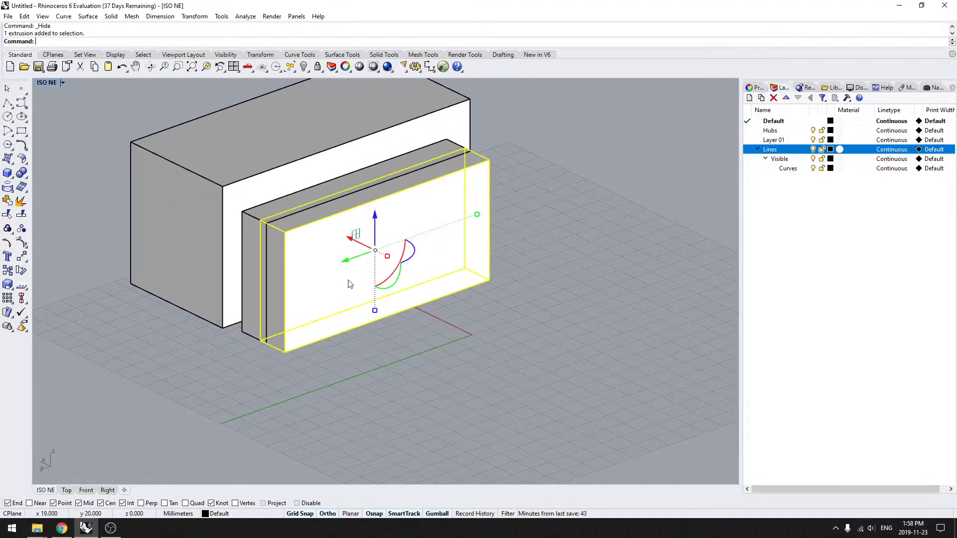
{"action": "left_click_drag", "start_coordinate": [350, 239], "coordinate": [369, 255]}
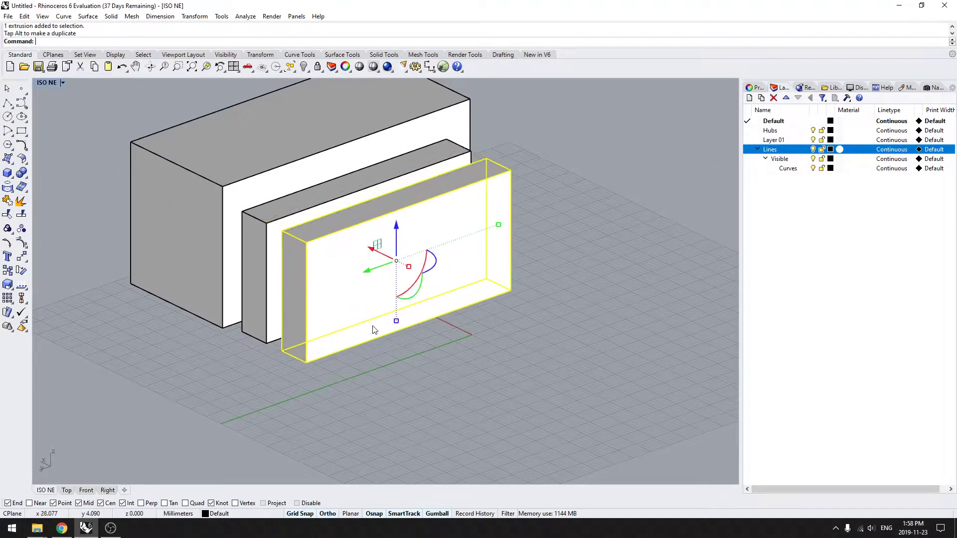
{"action": "left_click", "coordinate": [378, 389]}
Try moving both thin boxes together into the large box
{"action": "right_click_drag", "start_coordinate": [378, 394], "coordinate": [453, 411]}
{"action": "left_click_drag", "start_coordinate": [437, 408], "coordinate": [331, 339]}
{"action": "left_click_drag", "start_coordinate": [346, 252], "coordinate": [230, 237]}
{"action": "left_click", "coordinate": [381, 411]}
{"action": "right_click_drag", "start_coordinate": [382, 411], "coordinate": [367, 395]}
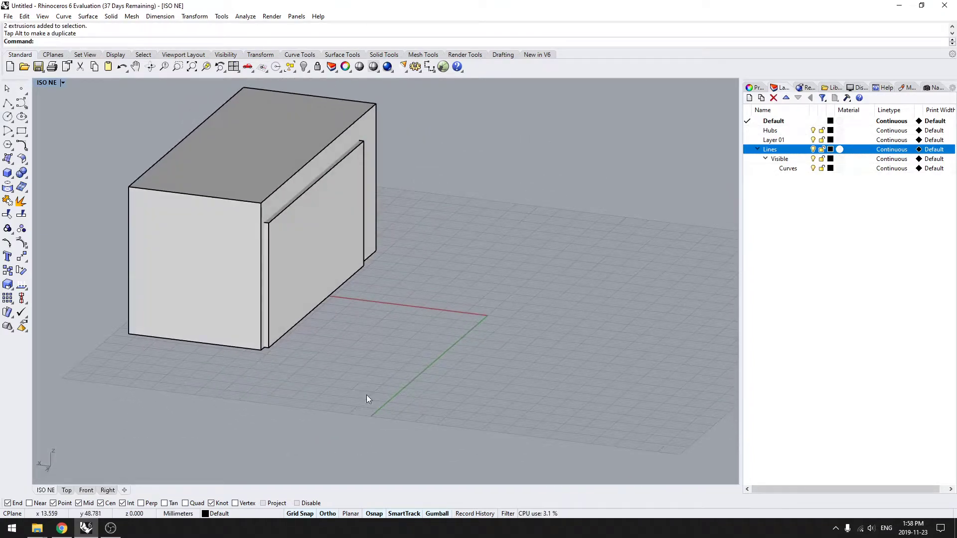
{"action": "left_click", "coordinate": [232, 325]}
{"action": "key", "text": "ctrl+z"}
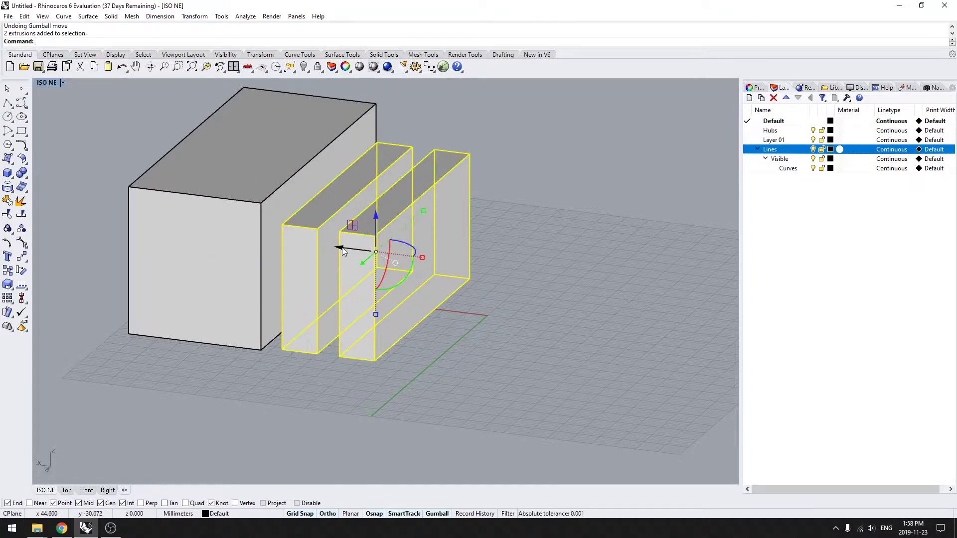
Draw a wide flat box beneath the two thin boxes, extending 12 mm below the ground plane
{"action": "right_click_drag", "start_coordinate": [365, 398], "coordinate": [408, 408]}
{"action": "left_click", "coordinate": [408, 408]}
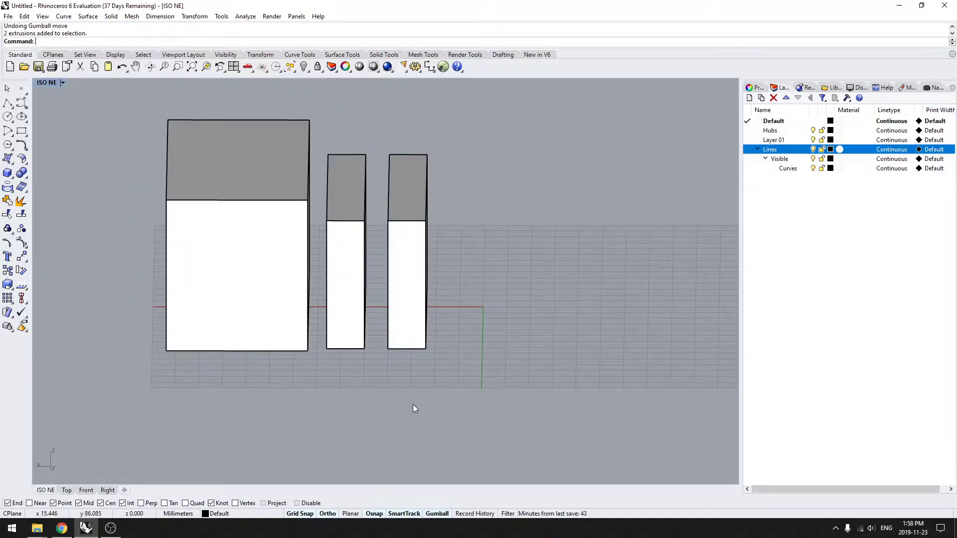
{"action": "key", "text": "Return"}
{"action": "right_click_drag", "start_coordinate": [458, 354], "coordinate": [423, 362]}
{"action": "type", "text": "Box"}
{"action": "key", "text": "Return"}
{"action": "left_click", "coordinate": [490, 380]}
{"action": "right_click_drag", "start_coordinate": [367, 324], "coordinate": [519, 389]}
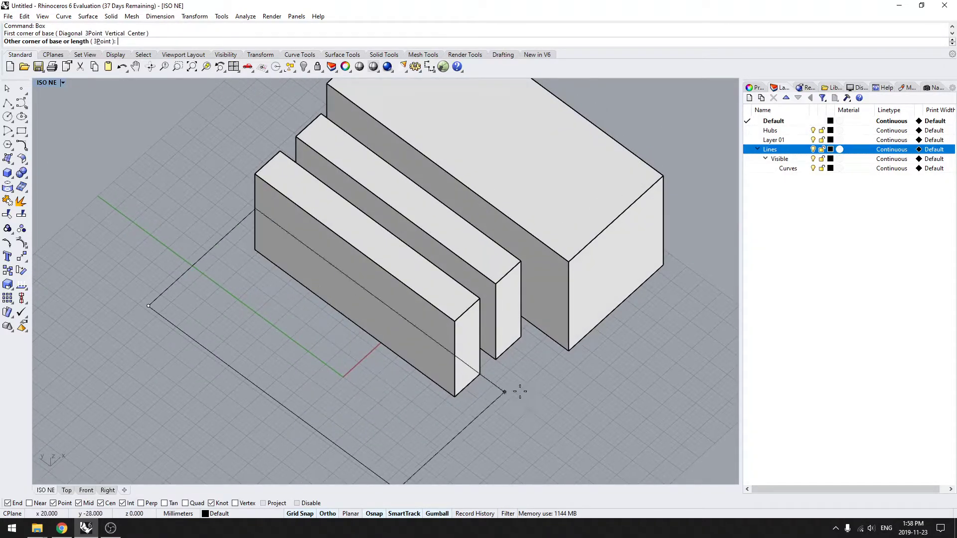
{"action": "left_click", "coordinate": [520, 343]}
{"action": "left_click", "coordinate": [520, 368]}
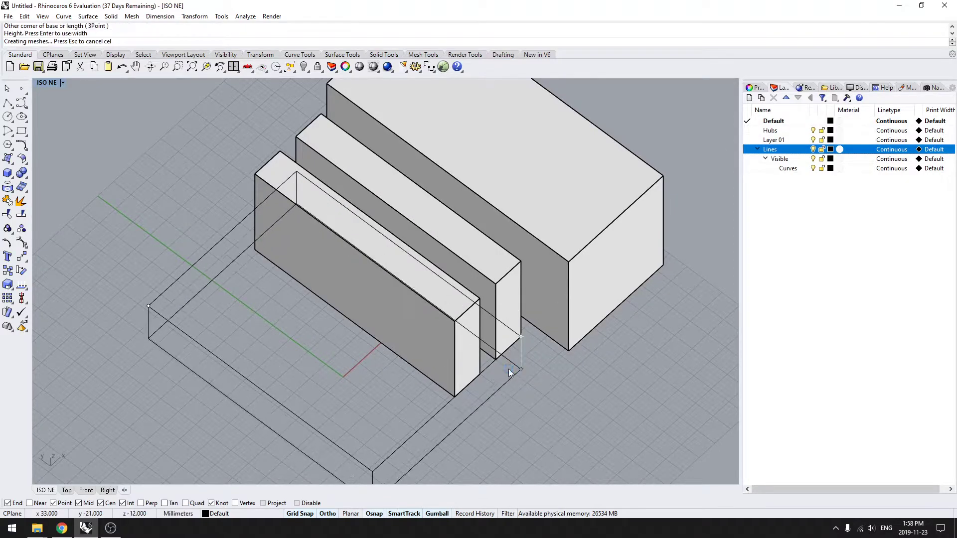
Use Scale1D to shorten the flat box so that its end lines up with the ends of the thin boxes
{"action": "right_click_drag", "start_coordinate": [438, 395], "coordinate": [459, 400]}
{"action": "left_click", "coordinate": [460, 400]}
{"action": "type", "text": "Scale1D"}
{"action": "key", "text": "Return"}
{"action": "right_click_drag", "start_coordinate": [455, 433], "coordinate": [449, 438]}
{"action": "left_click", "coordinate": [422, 451]}
{"action": "left_click", "coordinate": [184, 325]}
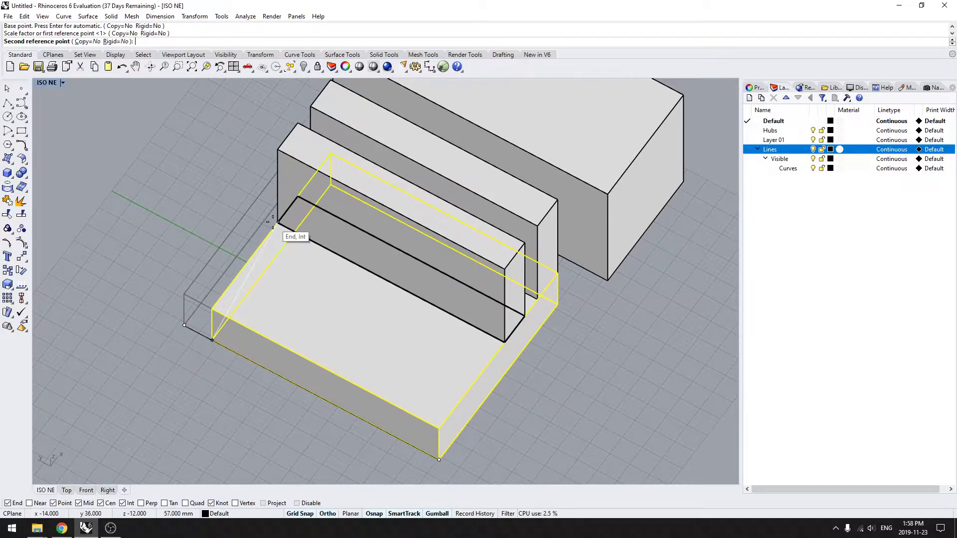
{"action": "left_click", "coordinate": [277, 223]}
{"action": "left_click", "coordinate": [185, 257]}
{"action": "right_click_drag", "start_coordinate": [185, 256], "coordinate": [363, 317]}
Move the two thin boxes and the flat box together into the large box and merge the three with BooleanUnion
{"action": "right_click_drag", "start_coordinate": [405, 366], "coordinate": [435, 378]}
{"action": "left_click_drag", "start_coordinate": [434, 378], "coordinate": [312, 256]}
{"action": "left_click_drag", "start_coordinate": [374, 226], "coordinate": [273, 216]}
{"action": "right_click_drag", "start_coordinate": [333, 277], "coordinate": [341, 303]}
{"action": "type", "text": "B"}
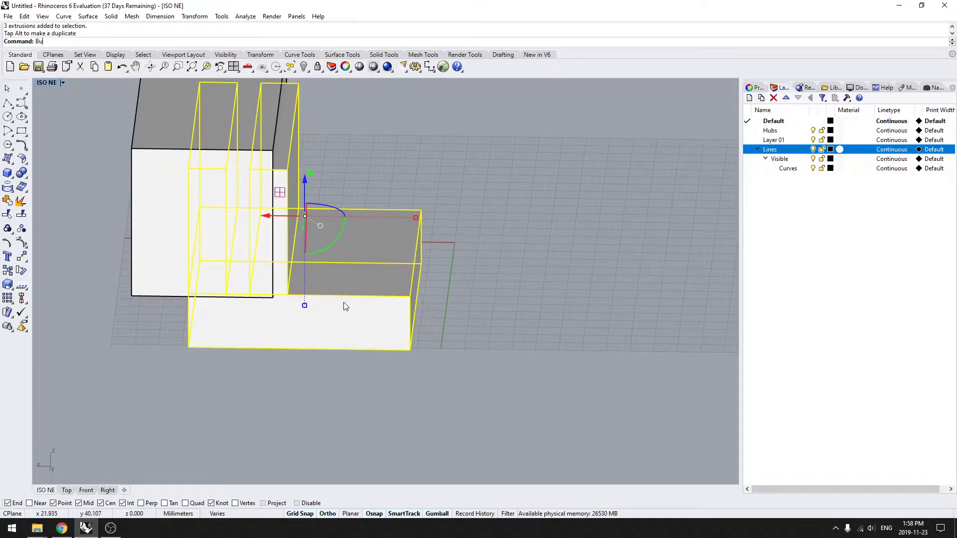
{"action": "type", "text": "ooleanUnion"}
{"action": "key", "text": "Return"}
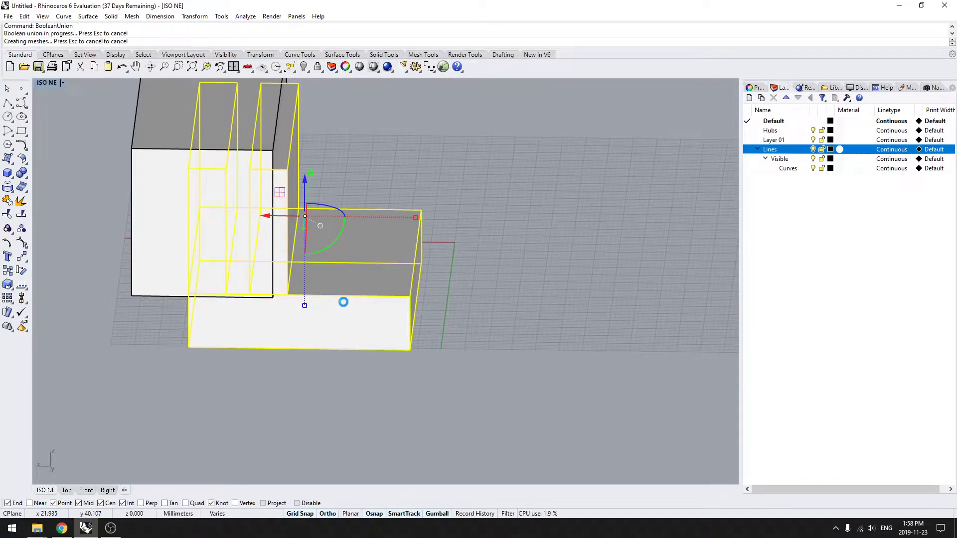
{"action": "left_click", "coordinate": [483, 344]}
Subtract the merged cutter shape from the large box with a Boolean difference
{"action": "right_click_drag", "start_coordinate": [483, 344], "coordinate": [432, 253]}
{"action": "left_click", "coordinate": [199, 250]}
{"action": "right_click_drag", "start_coordinate": [200, 250], "coordinate": [259, 265]}
{"action": "key", "text": "Return"}
{"action": "left_click", "coordinate": [357, 308]}
{"action": "key", "text": "Return"}
{"action": "right_click_drag", "start_coordinate": [438, 306], "coordinate": [338, 330]}
{"action": "left_click", "coordinate": [413, 301]}
Draw a rectangular clipping plane on the ground beside the carved box
{"action": "right_click_drag", "start_coordinate": [345, 388], "coordinate": [566, 221]}
{"action": "type", "text": "ClippingPlane"}
{"action": "key", "text": "Return"}
{"action": "scroll", "coordinate": [567, 222], "scroll_direction": "down", "scroll_amount": 4}
{"action": "left_click", "coordinate": [327, 208]}
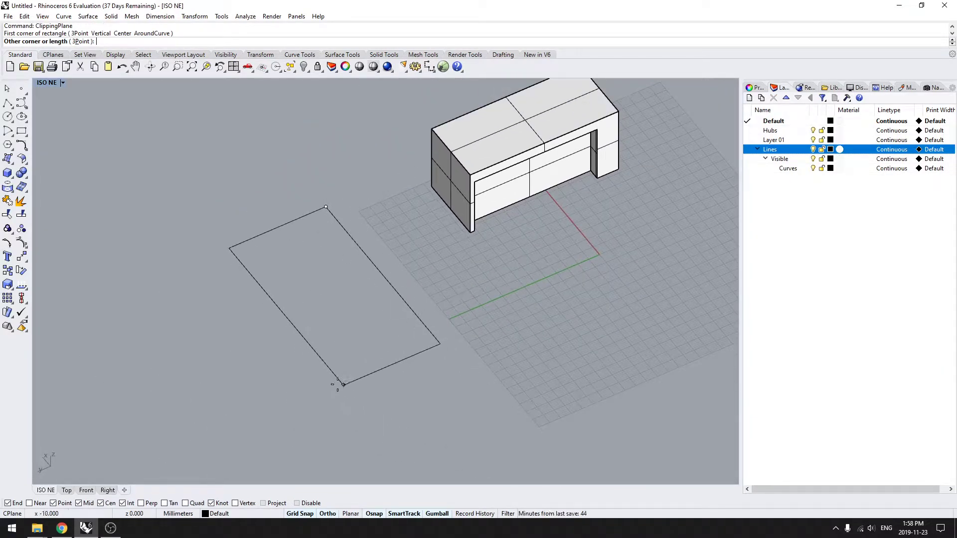
{"action": "left_click", "coordinate": [250, 417]}
Rotate the clipping plane upright and move it so that it slices through the carved box
{"action": "right_click_drag", "start_coordinate": [406, 346], "coordinate": [417, 399]}
{"action": "left_click", "coordinate": [392, 323]}
{"action": "right_click_drag", "start_coordinate": [461, 346], "coordinate": [370, 357]}
{"action": "right_click_drag", "start_coordinate": [167, 323], "coordinate": [202, 340]}
{"action": "left_click_drag", "start_coordinate": [201, 339], "coordinate": [155, 357]}
{"action": "right_click_drag", "start_coordinate": [155, 357], "coordinate": [213, 343]}
{"action": "left_click_drag", "start_coordinate": [309, 275], "coordinate": [620, 263]}
Examine the clipped section of the carved box and the clipping plane from several angles
{"action": "right_click_drag", "start_coordinate": [621, 262], "coordinate": [462, 345]}
{"action": "scroll", "coordinate": [462, 345], "scroll_direction": "up", "scroll_amount": 4}
{"action": "right_click_drag", "start_coordinate": [494, 375], "coordinate": [349, 309], "text": "shift"}
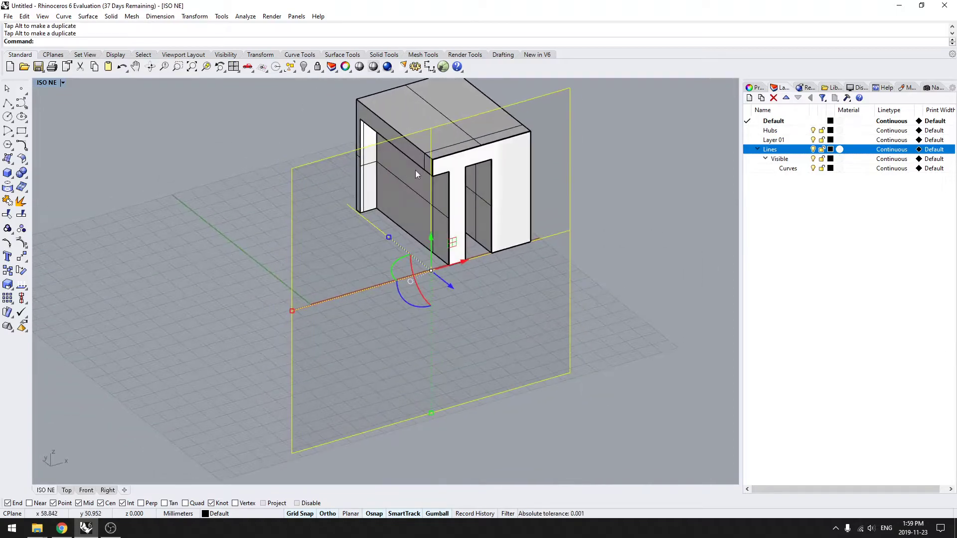
{"action": "right_click_drag", "start_coordinate": [503, 315], "coordinate": [445, 279]}
{"action": "right_click_drag", "start_coordinate": [431, 223], "coordinate": [504, 307]}
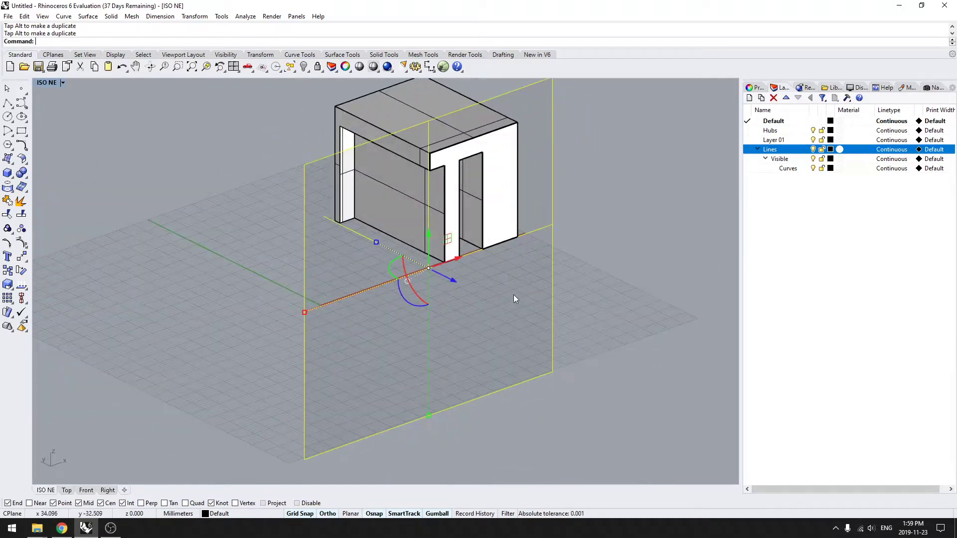
{"action": "right_click_drag", "start_coordinate": [557, 293], "coordinate": [289, 311]}
{"action": "scroll", "coordinate": [288, 308], "scroll_direction": "up", "scroll_amount": 2}
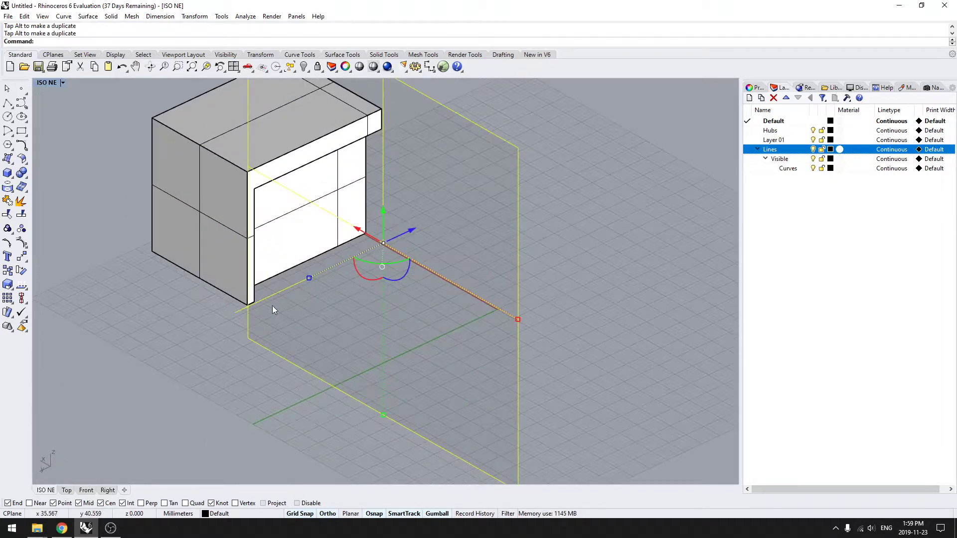
{"action": "right_click_drag", "start_coordinate": [214, 325], "coordinate": [376, 306]}
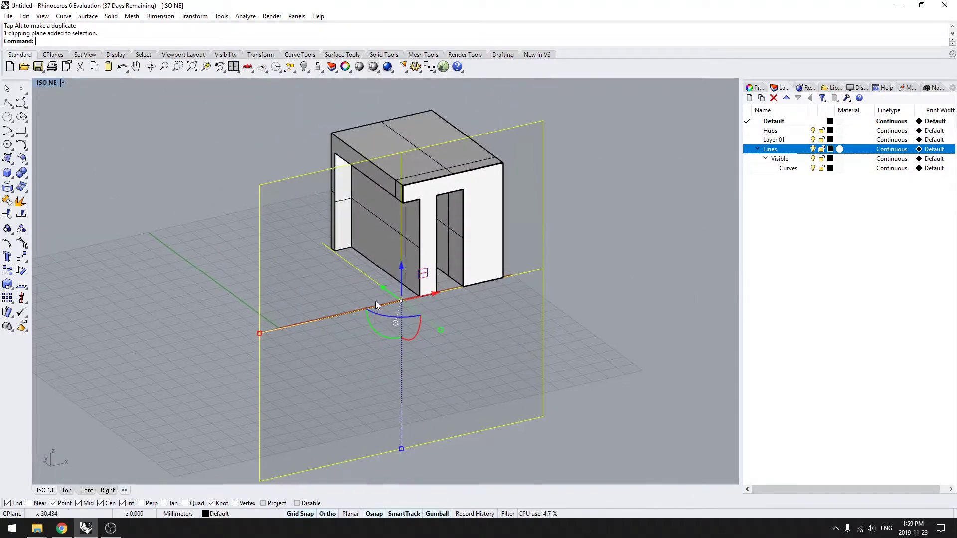
Shift the clipping plane along the carved box to change where the section cuts, leaving the plane deselected
{"action": "left_click_drag", "start_coordinate": [385, 286], "coordinate": [355, 299]}
{"action": "left_click", "coordinate": [173, 342]}
{"action": "right_click_drag", "start_coordinate": [190, 316], "coordinate": [192, 350]}
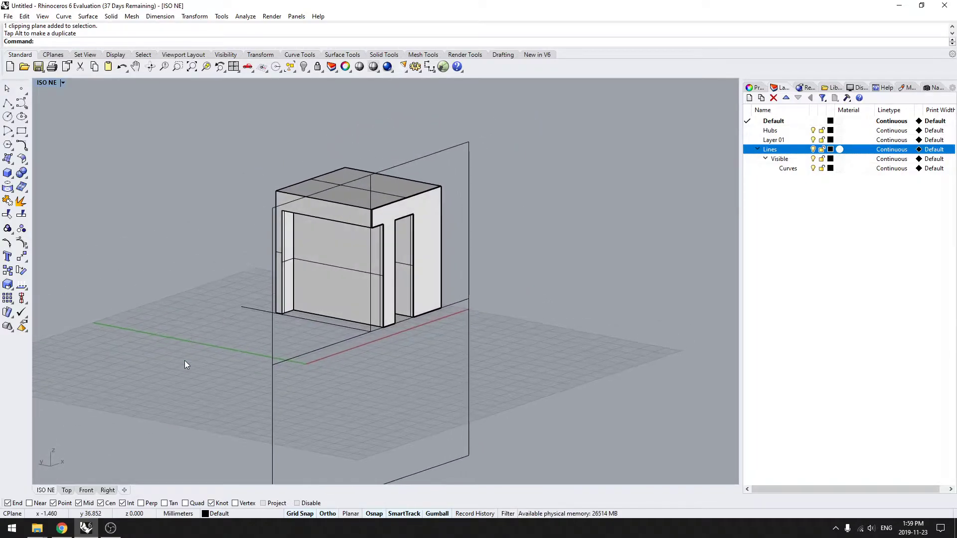
Set the Front and Right views of the carved box to Shaded display
{"action": "right_click_drag", "start_coordinate": [175, 393], "coordinate": [107, 474]}
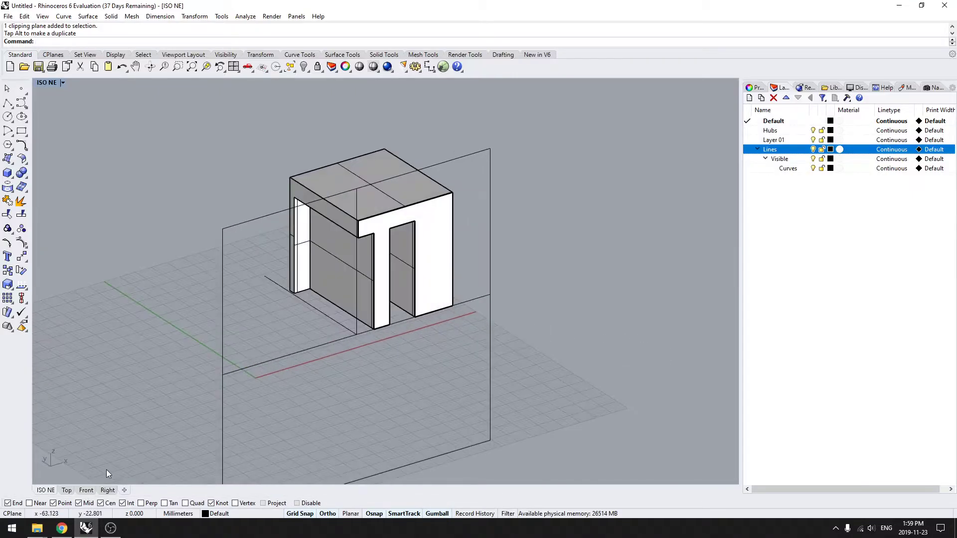
{"action": "left_click", "coordinate": [94, 491]}
{"action": "scroll", "coordinate": [250, 373], "scroll_direction": "down", "scroll_amount": 6}
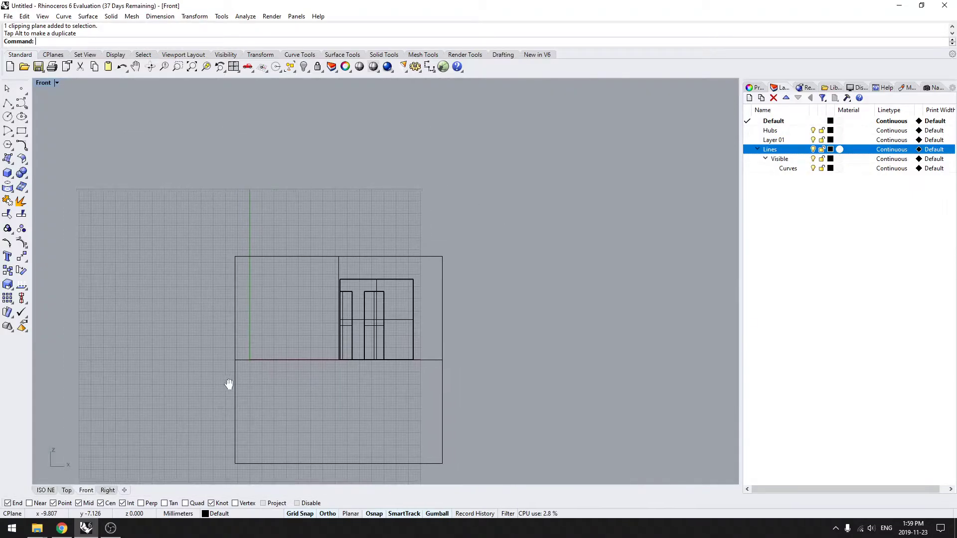
{"action": "key", "text": "ctrl+alt+s"}
{"action": "scroll", "coordinate": [316, 342], "scroll_direction": "up", "scroll_amount": 3}
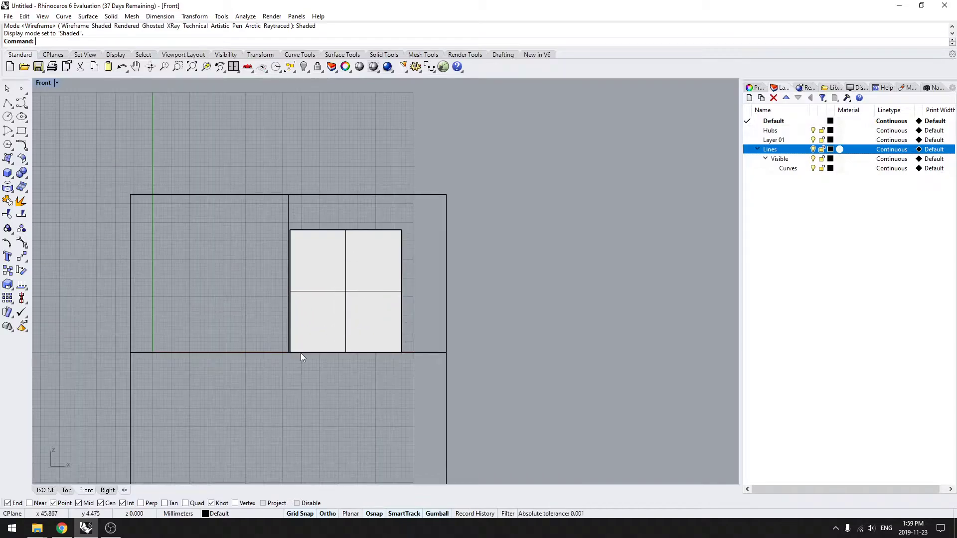
{"action": "left_click", "coordinate": [108, 490]}
{"action": "scroll", "coordinate": [244, 413], "scroll_direction": "down", "scroll_amount": 5}
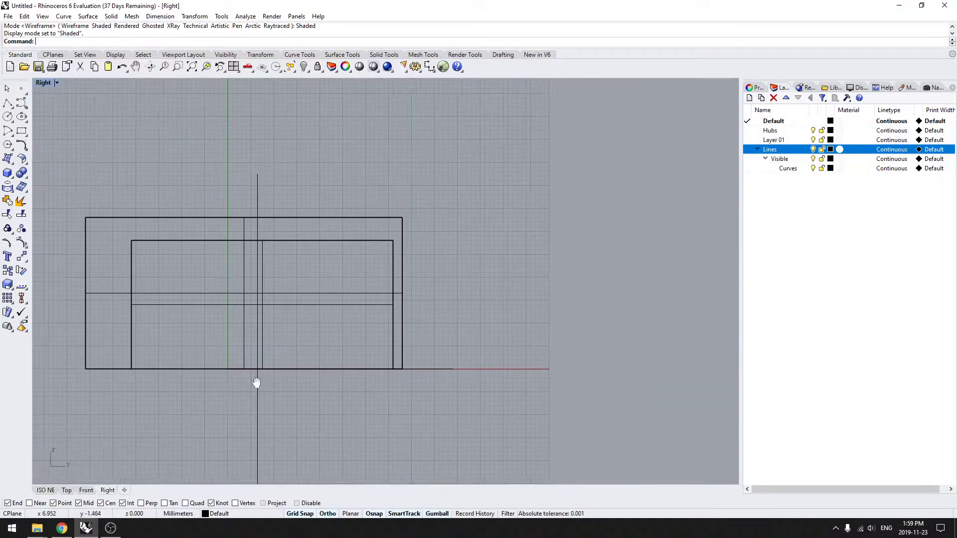
{"action": "key", "text": "ctrl+alt+s"}
{"action": "scroll", "coordinate": [225, 388], "scroll_direction": "up", "scroll_amount": 3}
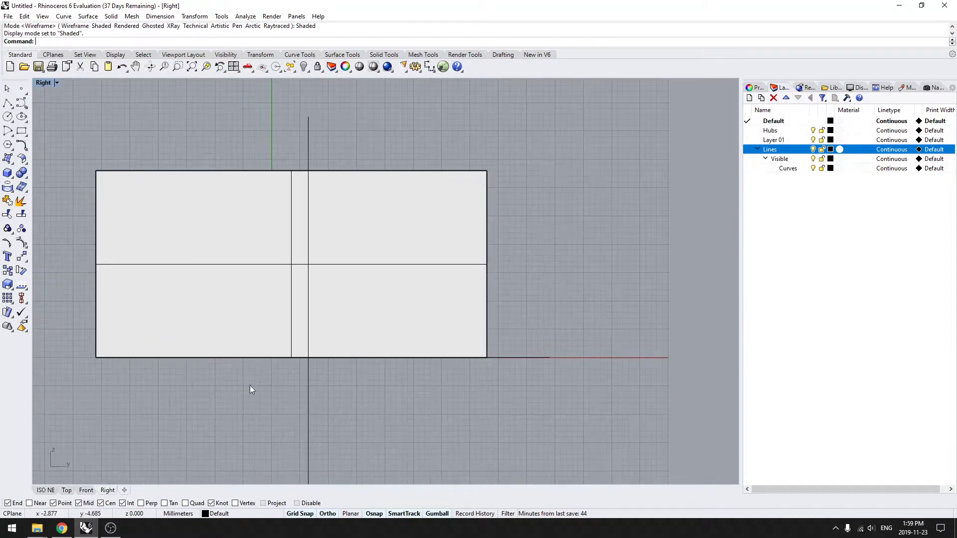
Slide the clipping plane to the middle of the carved box in the Right view and inspect the cut in ISO NE
{"action": "left_click_drag", "start_coordinate": [349, 109], "coordinate": [232, 150]}
{"action": "left_click", "coordinate": [238, 153]}
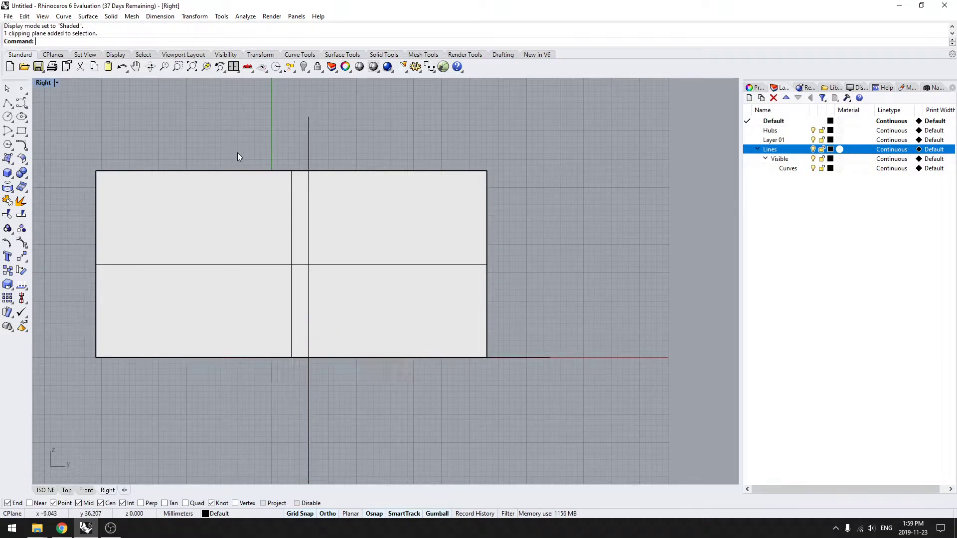
{"action": "left_click", "coordinate": [390, 225]}
{"action": "left_click", "coordinate": [293, 164]}
{"action": "left_click_drag", "start_coordinate": [381, 133], "coordinate": [246, 156]}
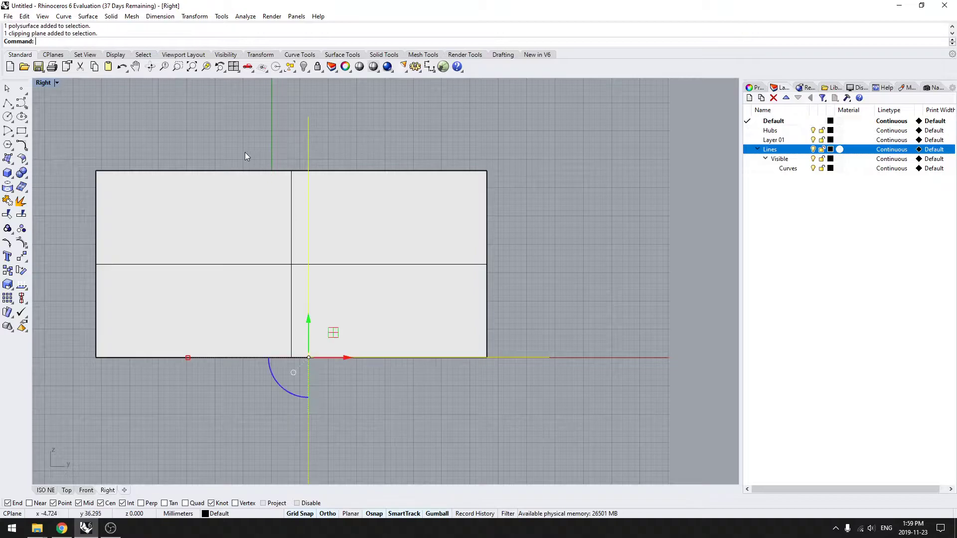
{"action": "left_click_drag", "start_coordinate": [343, 352], "coordinate": [130, 347]}
{"action": "left_click_drag", "start_coordinate": [122, 357], "coordinate": [331, 357]}
{"action": "left_click", "coordinate": [358, 412]}
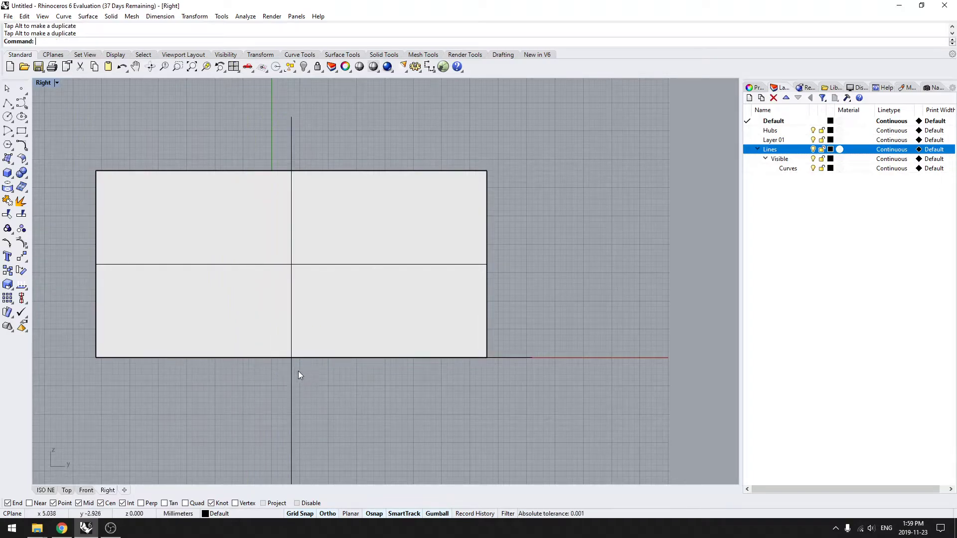
{"action": "left_click", "coordinate": [45, 491]}
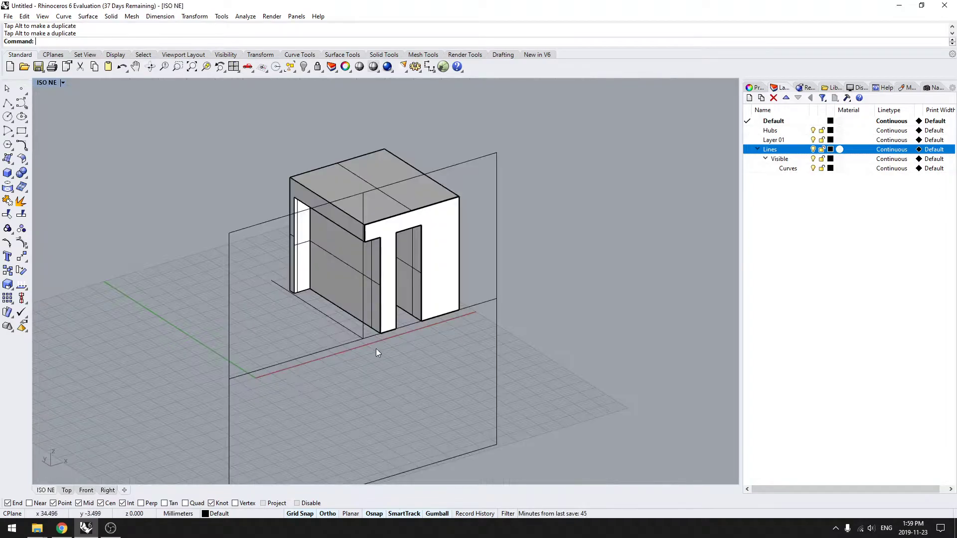
{"action": "right_click_drag", "start_coordinate": [402, 353], "coordinate": [460, 313]}
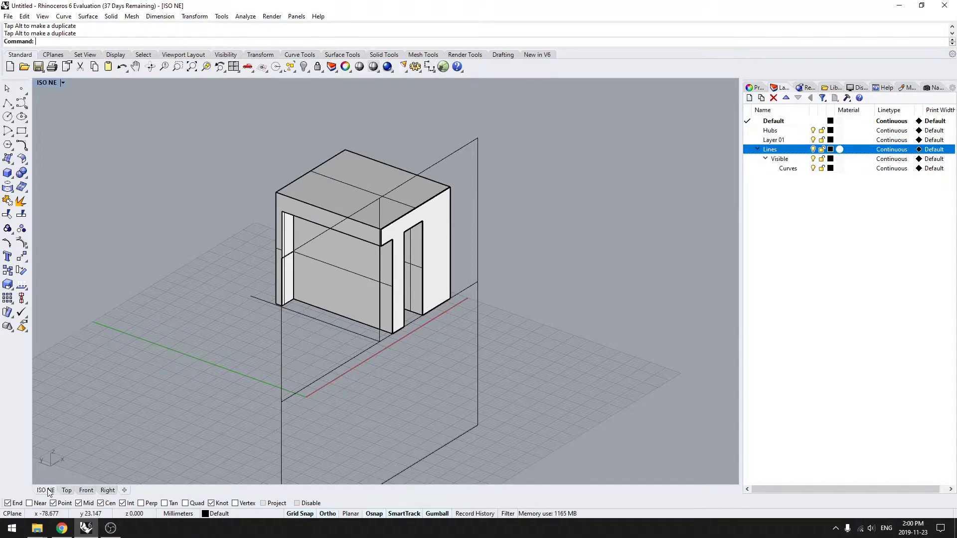
Enable the clipping plane in the Right view with EnableClippingPlane
{"action": "left_click", "coordinate": [106, 491]}
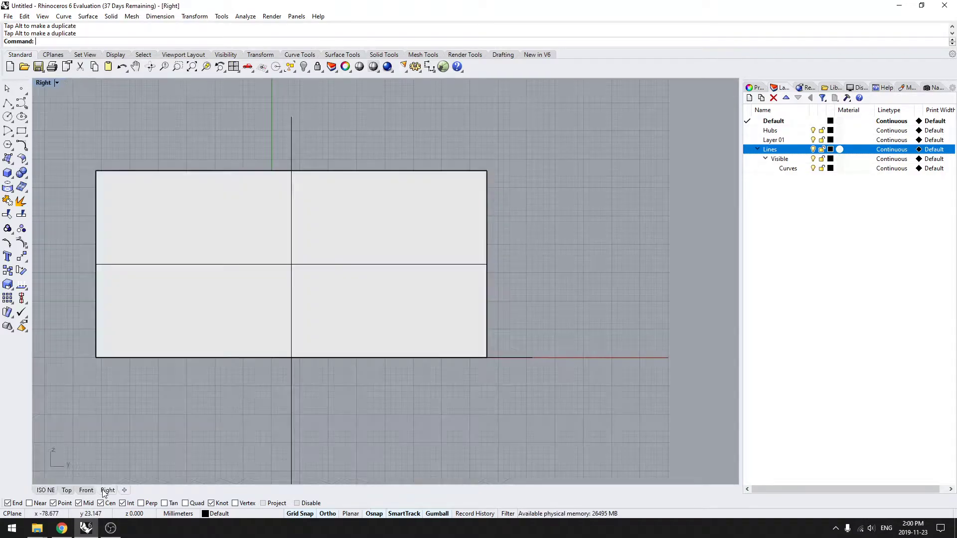
{"action": "right_click_drag", "start_coordinate": [332, 367], "coordinate": [314, 308]}
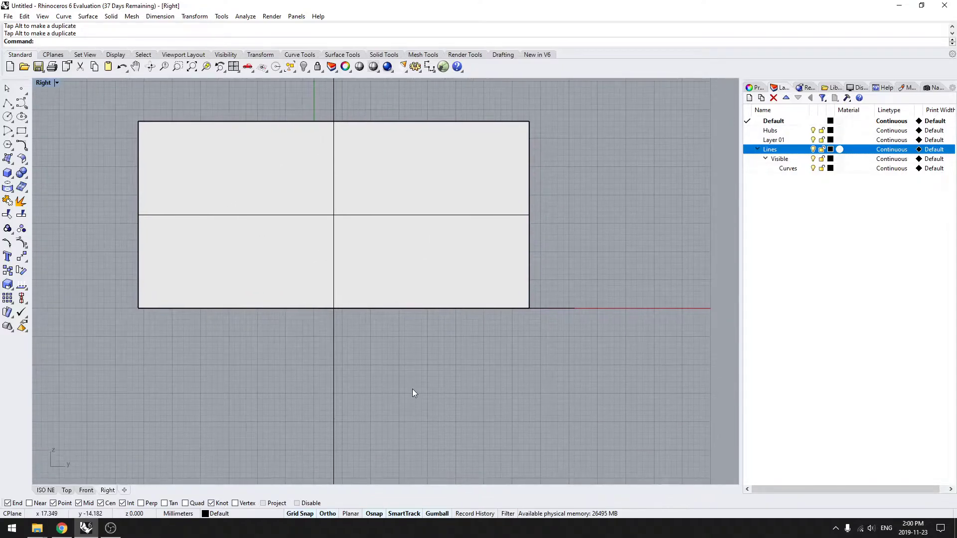
{"action": "type", "text": "EnableClippingPlane"}
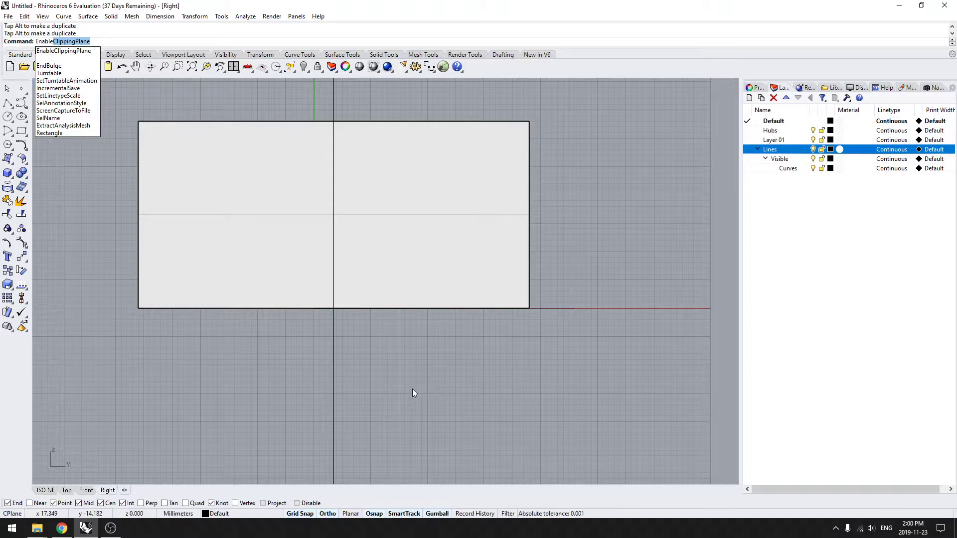
{"action": "key", "text": "Return"}
{"action": "left_click_drag", "start_coordinate": [415, 388], "coordinate": [284, 349]}
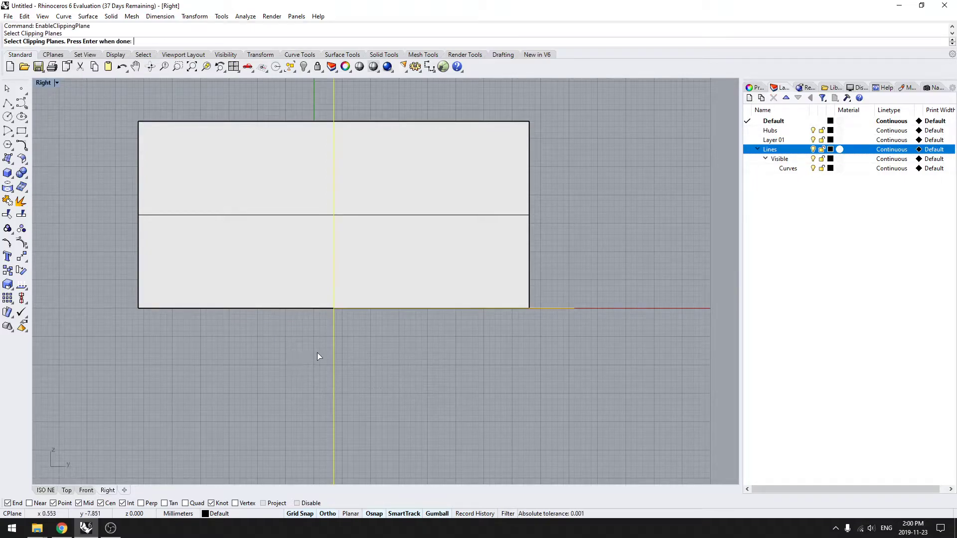
{"action": "key", "text": "Return"}
Test sliding the clipping plane along the box in the Right view, and delete the plane from the model
{"action": "right_click_drag", "start_coordinate": [315, 361], "coordinate": [369, 358]}
{"action": "right_click_drag", "start_coordinate": [465, 328], "coordinate": [375, 364]}
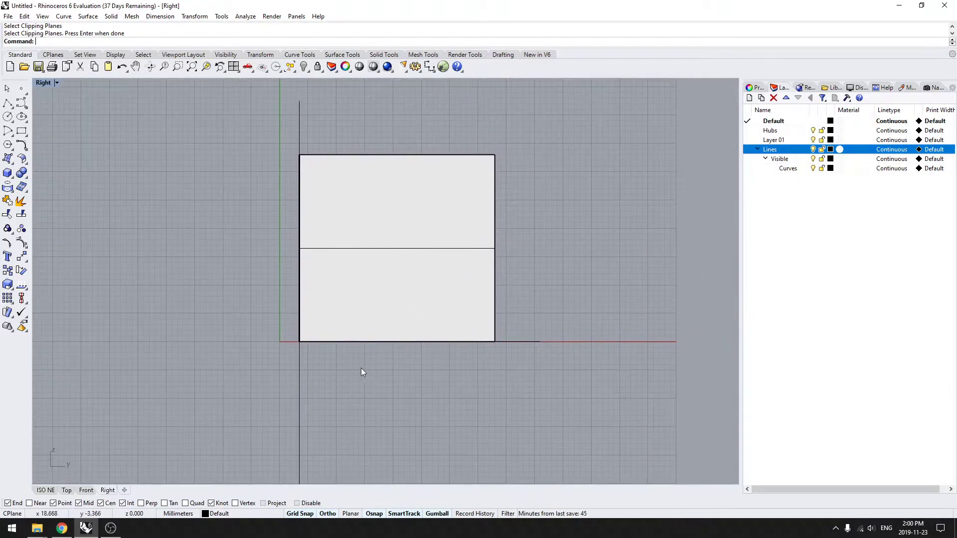
{"action": "left_click", "coordinate": [299, 369]}
{"action": "mouse_move", "coordinate": [333, 342]}
{"action": "left_mouse_down"}
{"action": "mouse_move", "coordinate": [209, 345]}
{"action": "mouse_move", "coordinate": [332, 345]}
{"action": "left_mouse_up"}
{"action": "left_click", "coordinate": [422, 430]}
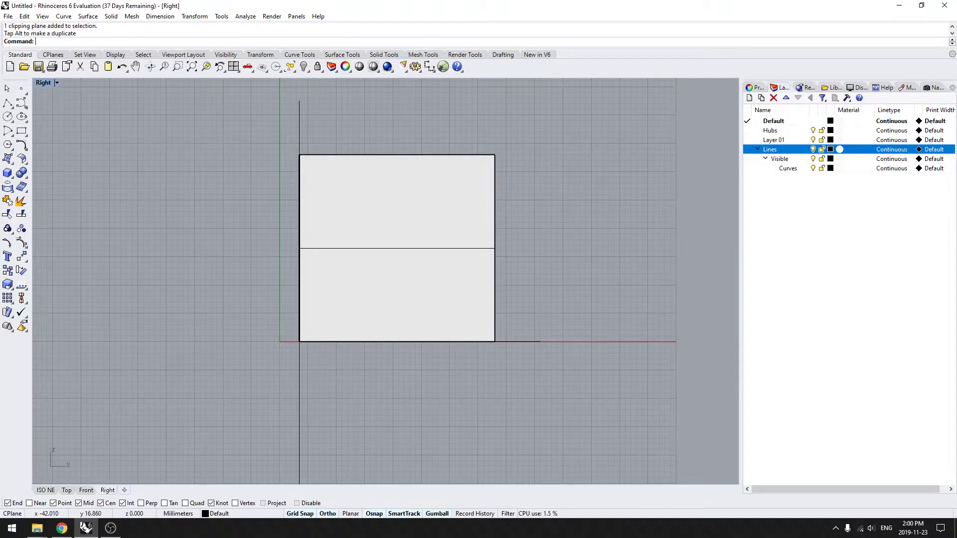
{"action": "left_click", "coordinate": [45, 490]}
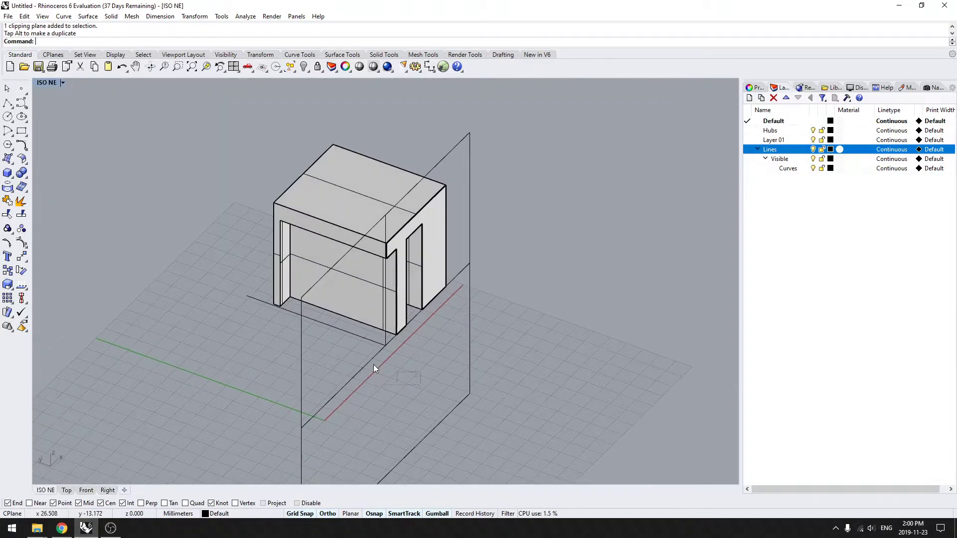
{"action": "key", "text": "Delete"}
Create a section curve of the carved box with Section, along a line crossing the box's width near its middle
{"action": "type", "text": "See"}
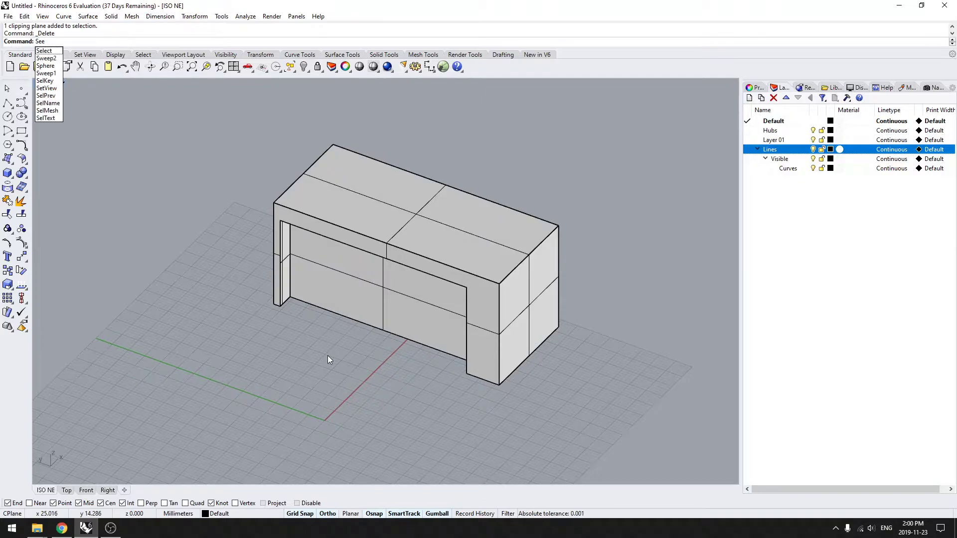
{"action": "type", "text": "tion"}
{"action": "key", "text": "Return"}
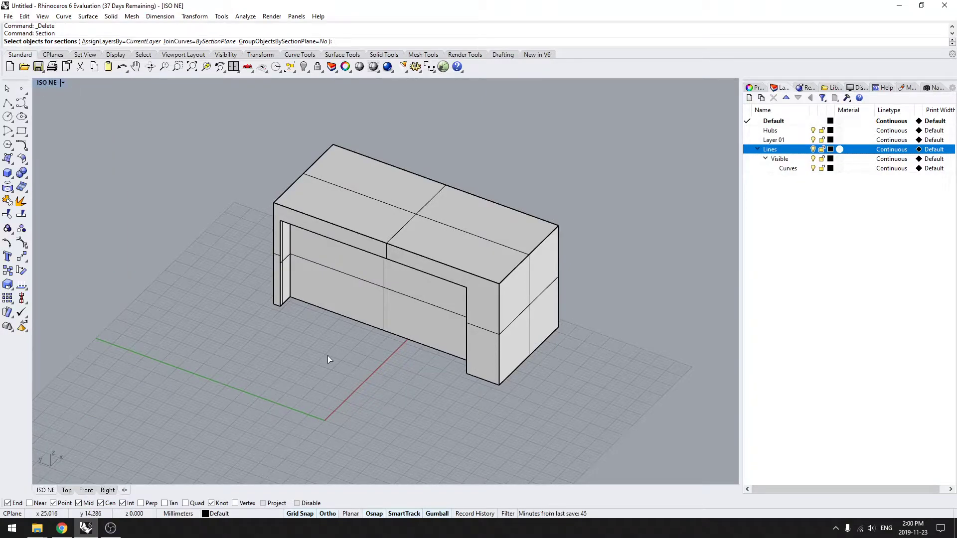
{"action": "left_click", "coordinate": [348, 298]}
{"action": "key", "text": "Return"}
{"action": "right_click_drag", "start_coordinate": [346, 292], "coordinate": [238, 269]}
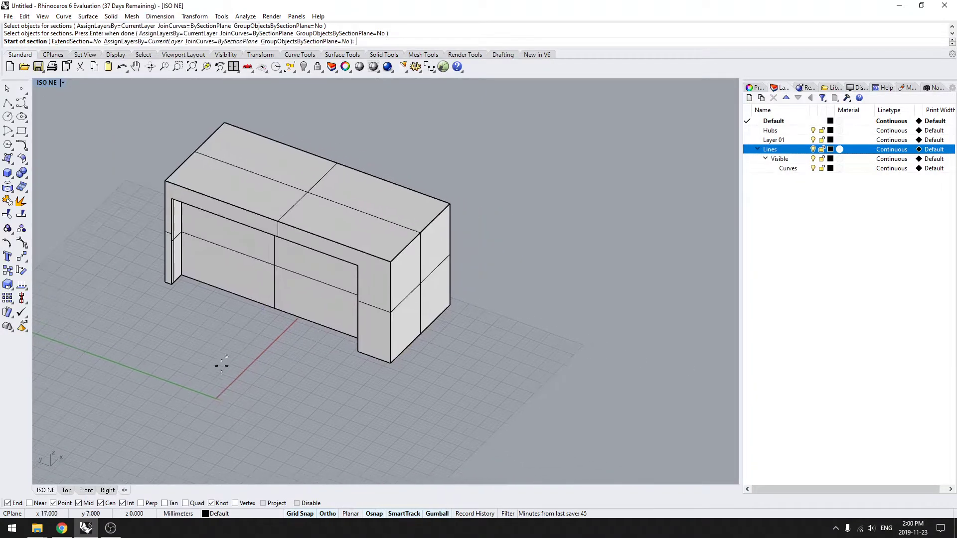
{"action": "left_click", "coordinate": [215, 373]}
{"action": "left_click", "coordinate": [442, 167]}
{"action": "right_click_drag", "start_coordinate": [442, 184], "coordinate": [376, 259]}
{"action": "key", "text": "Return"}
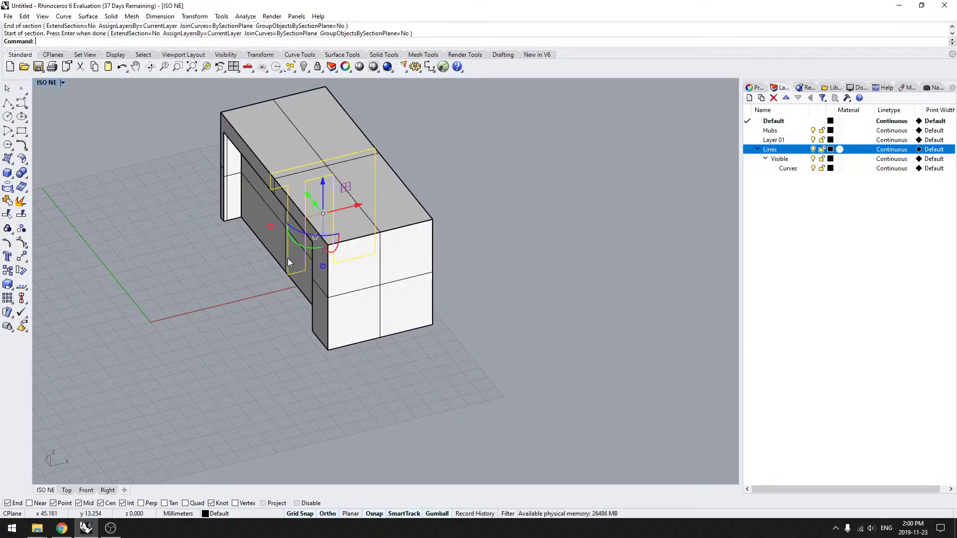
Move the section curve along the X axis out of the carved box onto the open grid
{"action": "left_click_drag", "start_coordinate": [357, 204], "coordinate": [132, 270]}
{"action": "left_click", "coordinate": [219, 344]}
{"action": "right_click_drag", "start_coordinate": [226, 349], "coordinate": [277, 303], "text": "shift"}
{"action": "right_click_drag", "start_coordinate": [355, 217], "coordinate": [281, 269]}
Delete the section curve and the carved box
{"action": "left_click", "coordinate": [270, 310]}
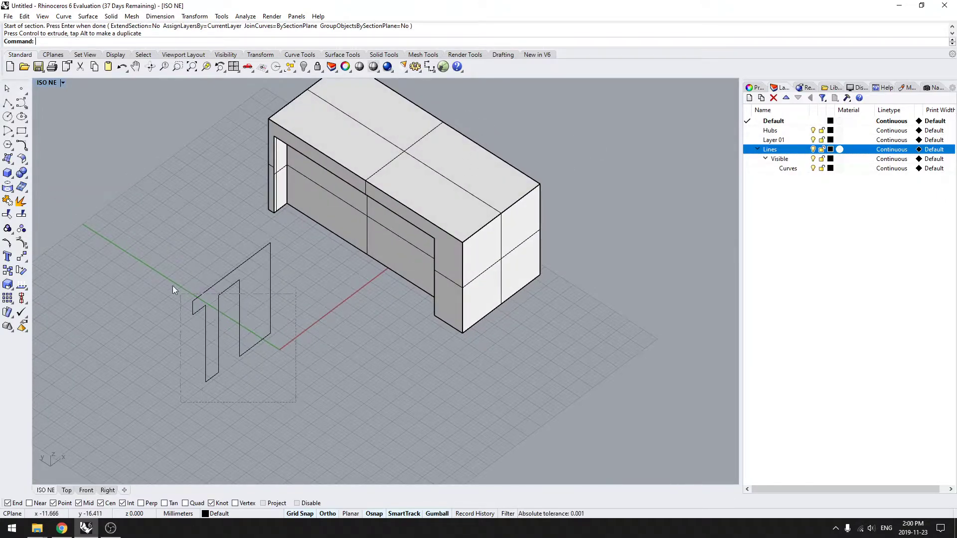
{"action": "key", "text": "Delete"}
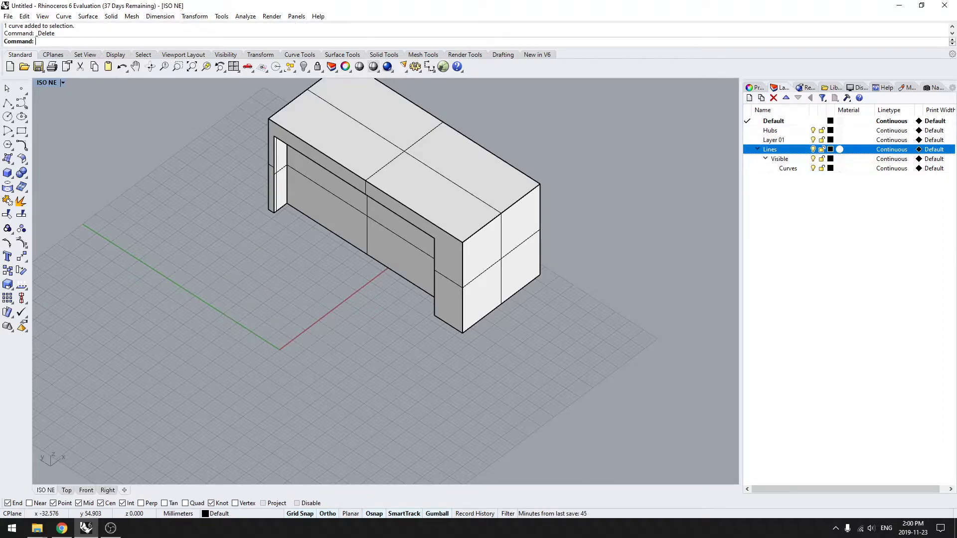
{"action": "left_click_drag", "start_coordinate": [536, 363], "coordinate": [287, 325]}
{"action": "key", "text": "Delete"}
{"action": "right_click_drag", "start_coordinate": [307, 347], "coordinate": [354, 373], "text": "shift"}
{"action": "right_click_drag", "start_coordinate": [337, 412], "coordinate": [364, 336], "text": "shift"}
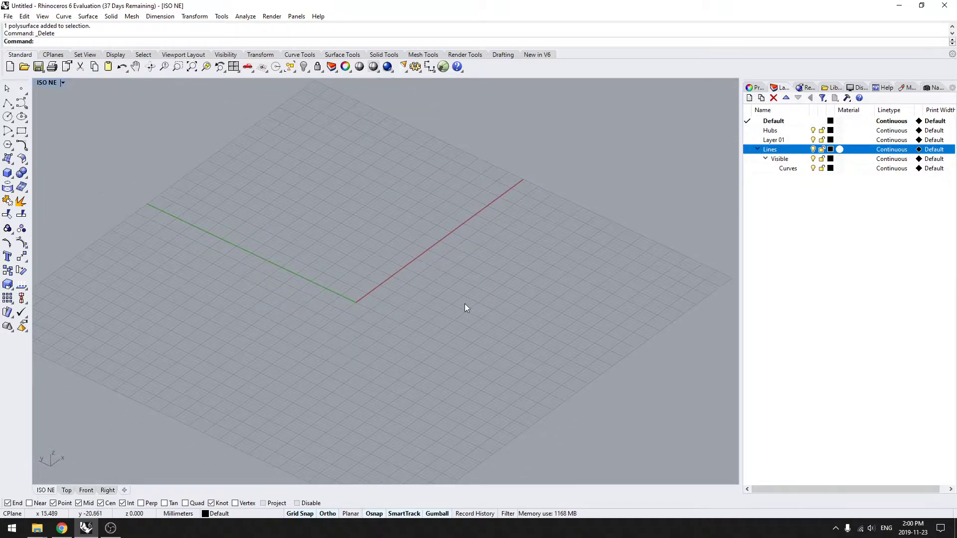
Show the hidden sphere of hubs and struts in the ISO NE view
{"action": "key", "text": "ctrl+shift+h"}
{"action": "right_click_drag", "start_coordinate": [447, 306], "coordinate": [429, 318]}
{"action": "left_click_drag", "start_coordinate": [439, 342], "coordinate": [271, 209]}
{"action": "right_click", "coordinate": [252, 289]}
{"action": "right_click_drag", "start_coordinate": [200, 324], "coordinate": [239, 301]}
{"action": "scroll", "coordinate": [239, 301], "scroll_direction": "up", "scroll_amount": 5}
{"action": "right_click_drag", "start_coordinate": [364, 321], "coordinate": [283, 308], "text": "shift"}
{"action": "right_click_drag", "start_coordinate": [283, 308], "coordinate": [325, 345]}
{"action": "scroll", "coordinate": [342, 329], "scroll_direction": "up", "scroll_amount": 2}
{"action": "scroll", "coordinate": [377, 301], "scroll_direction": "down", "scroll_amount": 2}
{"action": "right_click_drag", "start_coordinate": [511, 152], "coordinate": [492, 165]}
Select the whole sphere and ungroup its polysurfaces
{"action": "left_click_drag", "start_coordinate": [530, 120], "coordinate": [331, 265]}
{"action": "left_click", "coordinate": [496, 147]}
{"action": "left_click", "coordinate": [418, 197]}
{"action": "type", "text": "Ungroup"}
{"action": "key", "text": "Return"}
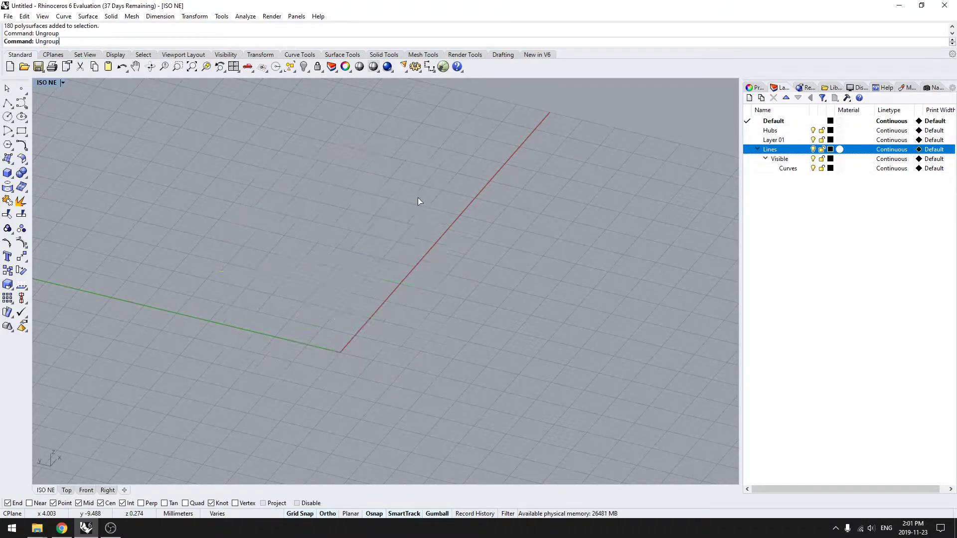
Demonstrate crossing selections over part of the sphere, clearing the selection after each one
{"action": "left_click", "coordinate": [472, 157]}
{"action": "left_click_drag", "start_coordinate": [490, 114], "coordinate": [328, 271]}
{"action": "right_click_drag", "start_coordinate": [349, 294], "coordinate": [379, 232]}
{"action": "key", "text": "Escape"}
{"action": "left_click_drag", "start_coordinate": [471, 150], "coordinate": [304, 245]}
{"action": "key", "text": "Escape"}
{"action": "right_click_drag", "start_coordinate": [514, 250], "coordinate": [483, 270]}
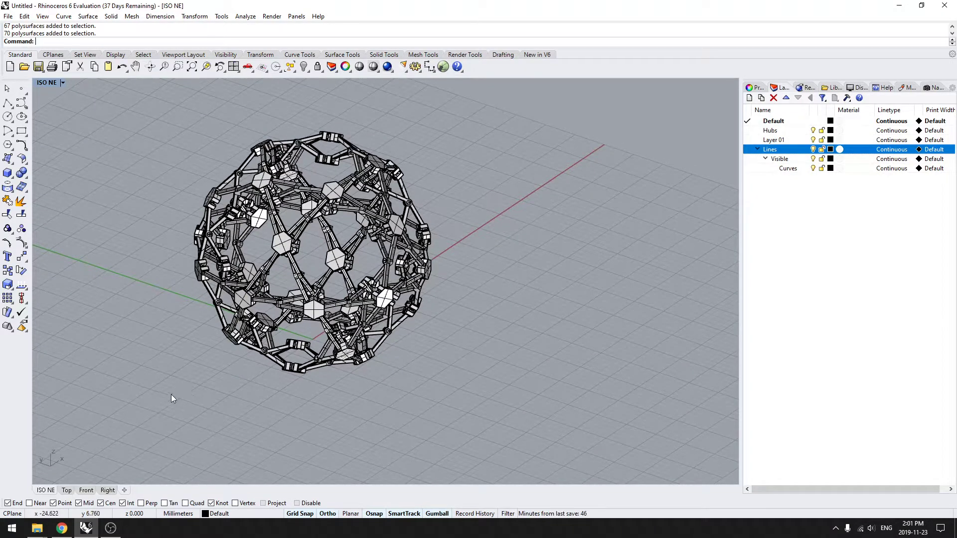
Demonstrate window selections over the sphere's lower-left portion and clear them
{"action": "left_click_drag", "start_coordinate": [115, 435], "coordinate": [306, 255]}
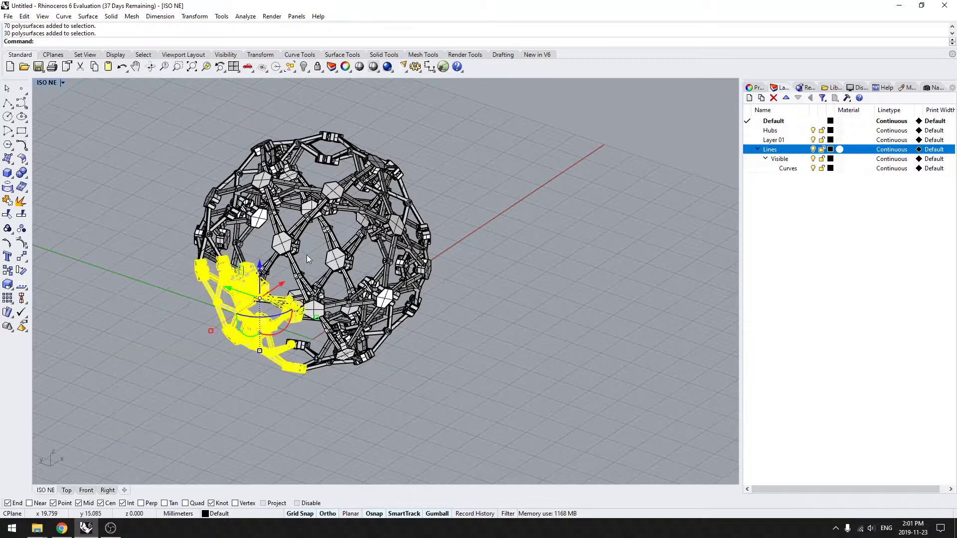
{"action": "key", "text": "Escape"}
{"action": "left_click_drag", "start_coordinate": [129, 411], "coordinate": [307, 254]}
{"action": "left_click", "coordinate": [156, 435]}
Draw two trial lines on the empty ground away from the sphere
{"action": "right_click_drag", "start_coordinate": [185, 404], "coordinate": [286, 341], "text": "shift"}
{"action": "scroll", "coordinate": [286, 341], "scroll_direction": "down", "scroll_amount": 4}
{"action": "scroll", "coordinate": [286, 341], "scroll_direction": "up", "scroll_amount": 6}
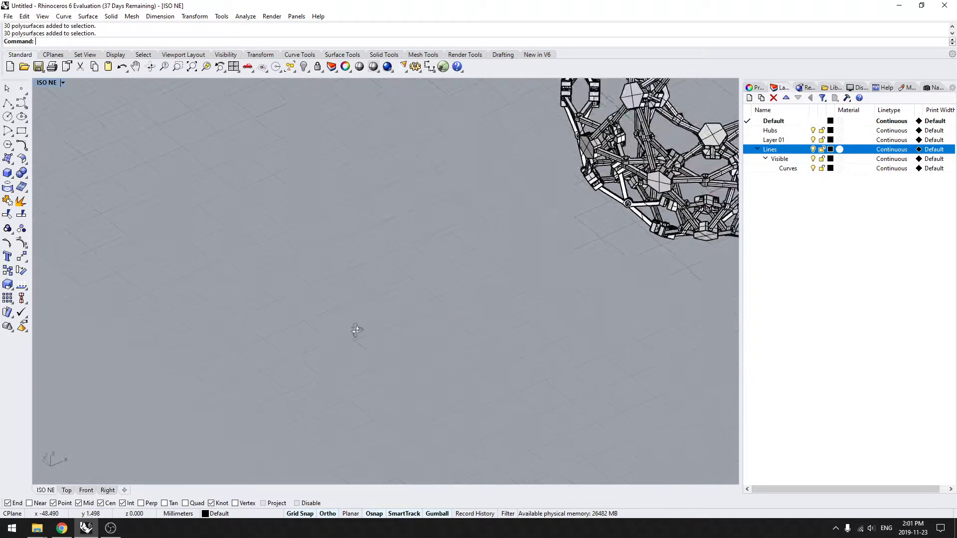
{"action": "type", "text": "A"}
{"action": "key", "text": "Return"}
{"action": "left_click", "coordinate": [154, 331]}
{"action": "left_click", "coordinate": [261, 298]}
{"action": "key", "text": "Return"}
{"action": "left_click", "coordinate": [169, 341]}
{"action": "left_click", "coordinate": [276, 308]}
{"action": "key", "text": "Return"}
{"action": "left_click", "coordinate": [224, 354]}
{"action": "left_click", "coordinate": [67, 491]}
{"action": "scroll", "coordinate": [340, 287], "scroll_direction": "down", "scroll_amount": 3}
{"action": "scroll", "coordinate": [340, 286], "scroll_direction": "up", "scroll_amount": 5}
{"action": "type", "text": "A"}
{"action": "key", "text": "Return"}
{"action": "left_click", "coordinate": [306, 178]}
{"action": "left_click", "coordinate": [306, 274]}
{"action": "key", "text": "Return"}
{"action": "left_click", "coordinate": [349, 179]}
{"action": "left_click", "coordinate": [349, 285]}
{"action": "left_click_drag", "start_coordinate": [386, 271], "coordinate": [276, 204]}
{"action": "key", "text": "Delete"}
Scatter fifteen points over the empty area beside the sphere in the Top view
{"action": "type", "text": "Q"}
{"action": "key", "text": "Return"}
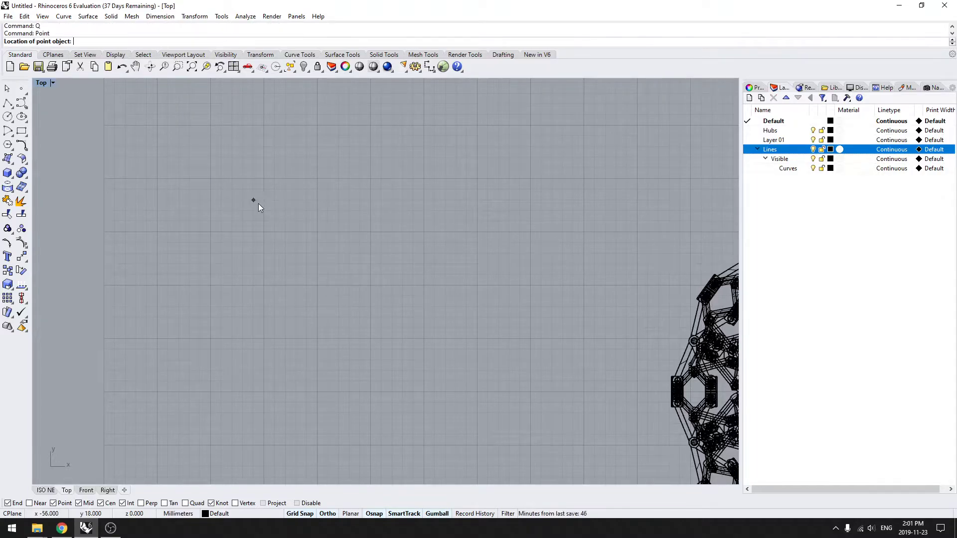
{"action": "left_click", "coordinate": [339, 200]}
{"action": "right_click", "coordinate": [254, 303]}
{"action": "left_click", "coordinate": [285, 317]}
{"action": "left_click", "coordinate": [307, 285]}
{"action": "left_click", "coordinate": [328, 296]}
{"action": "left_click", "coordinate": [370, 274]}
{"action": "left_click", "coordinate": [370, 254]}
{"action": "right_click", "coordinate": [333, 270]}
{"action": "left_click", "coordinate": [286, 243]}
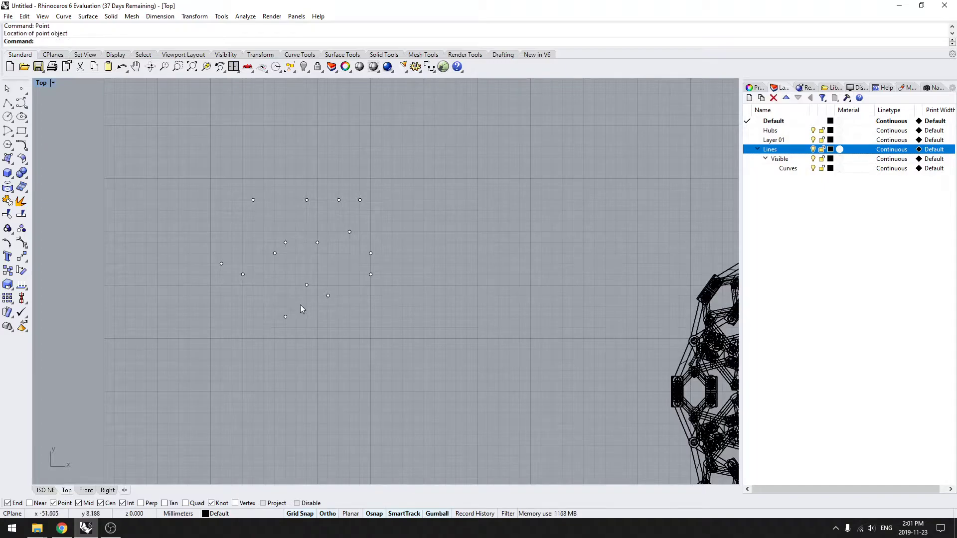
Draw seven horizontal and vertical lines of varying length among the scattered points
{"action": "scroll", "coordinate": [339, 251], "scroll_direction": "up", "scroll_amount": 4}
{"action": "type", "text": "a"}
{"action": "key", "text": "Return"}
{"action": "left_click", "coordinate": [175, 205]}
{"action": "left_click", "coordinate": [289, 205]}
{"action": "right_click", "coordinate": [298, 248]}
{"action": "left_click", "coordinate": [289, 270]}
{"action": "left_click", "coordinate": [289, 173]}
{"action": "right_click", "coordinate": [302, 203]}
{"action": "left_click", "coordinate": [355, 271]}
{"action": "left_click", "coordinate": [354, 222]}
{"action": "left_click", "coordinate": [387, 270]}
{"action": "left_click", "coordinate": [241, 270]}
{"action": "left_click", "coordinate": [193, 383]}
{"action": "left_click", "coordinate": [274, 384]}
{"action": "right_click", "coordinate": [299, 377]}
{"action": "left_click", "coordinate": [322, 368]}
{"action": "left_click", "coordinate": [254, 303]}
{"action": "right_click", "coordinate": [214, 303]}
{"action": "left_click", "coordinate": [193, 303]}
{"action": "left_click", "coordinate": [143, 303]}
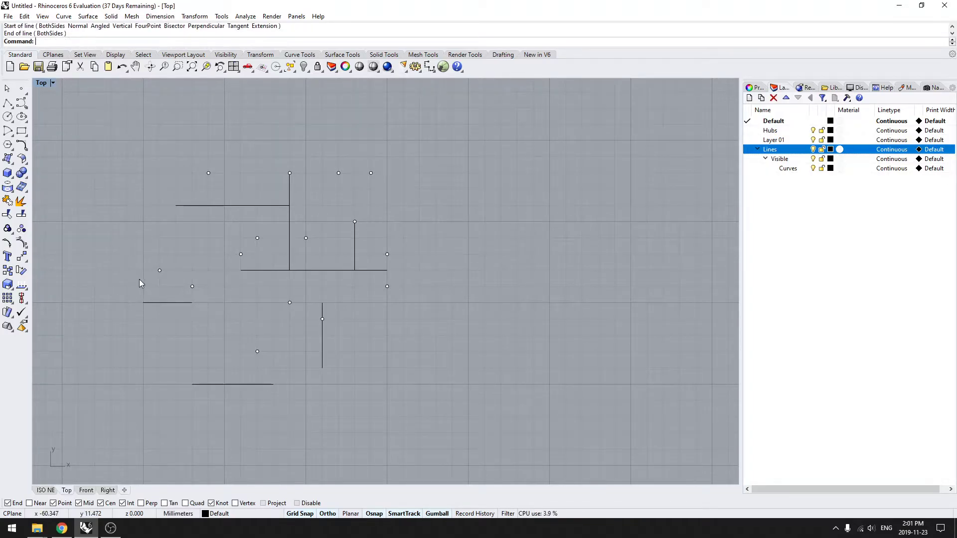
Compare a crossing selection of the upper-right points and lines with window selections of the lower-left ones, and clear the selection
{"action": "left_click_drag", "start_coordinate": [460, 117], "coordinate": [278, 294]}
{"action": "left_click", "coordinate": [325, 312]}
{"action": "left_click_drag", "start_coordinate": [113, 423], "coordinate": [263, 253]}
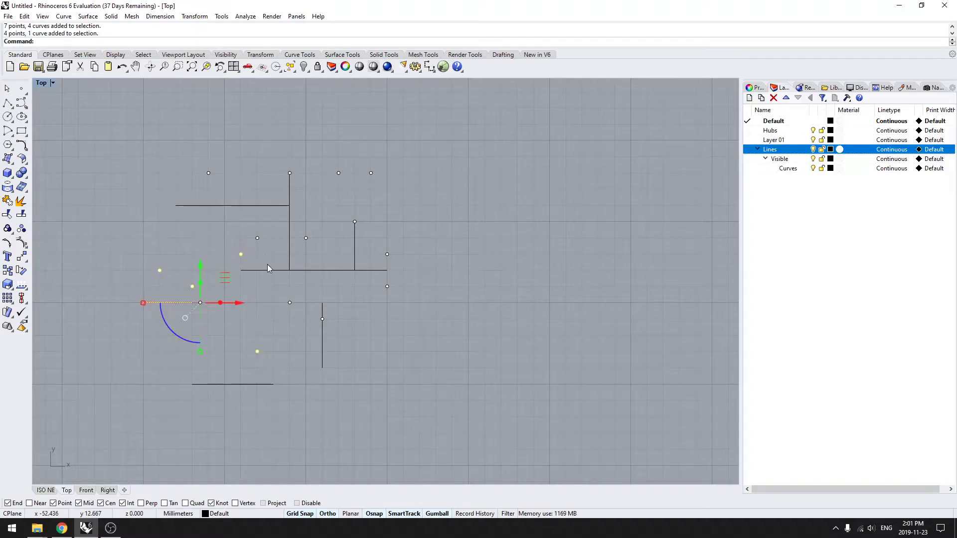
{"action": "left_click", "coordinate": [104, 421]}
{"action": "left_click_drag", "start_coordinate": [61, 411], "coordinate": [265, 253]}
{"action": "left_click", "coordinate": [268, 270]}
{"action": "left_click", "coordinate": [267, 384]}
{"action": "left_click_drag", "start_coordinate": [93, 417], "coordinate": [268, 249]}
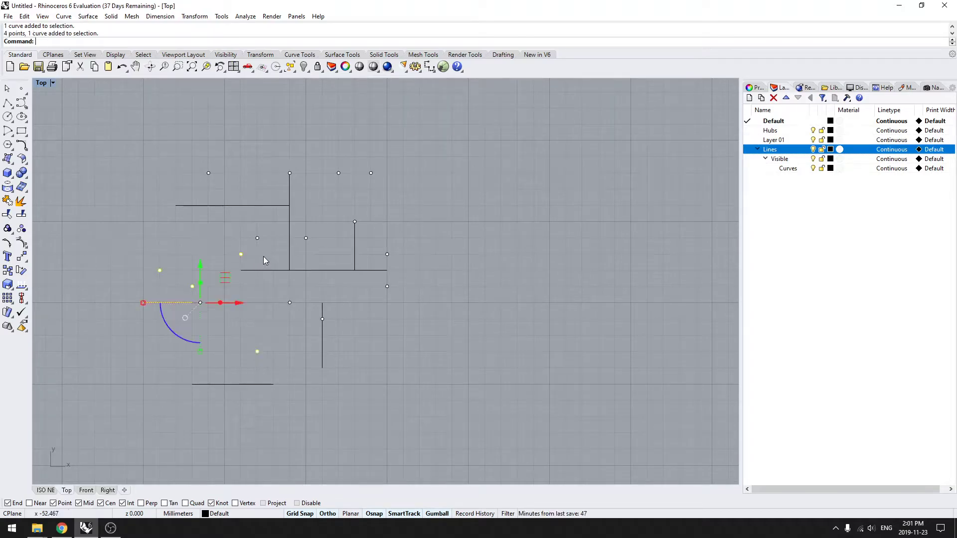
{"action": "key", "text": "Escape"}
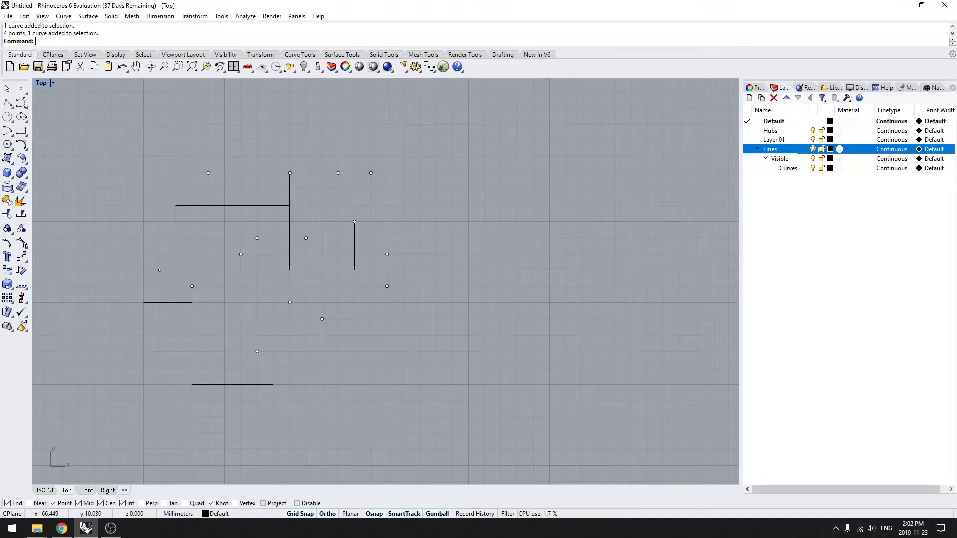
Delete all the scattered points and lines, and return to the ISO NE view
{"action": "right_click_drag", "start_coordinate": [427, 320], "coordinate": [365, 318]}
{"action": "left_click_drag", "start_coordinate": [384, 108], "coordinate": [70, 402]}
{"action": "key", "text": "Delete"}
{"action": "left_click", "coordinate": [45, 490]}
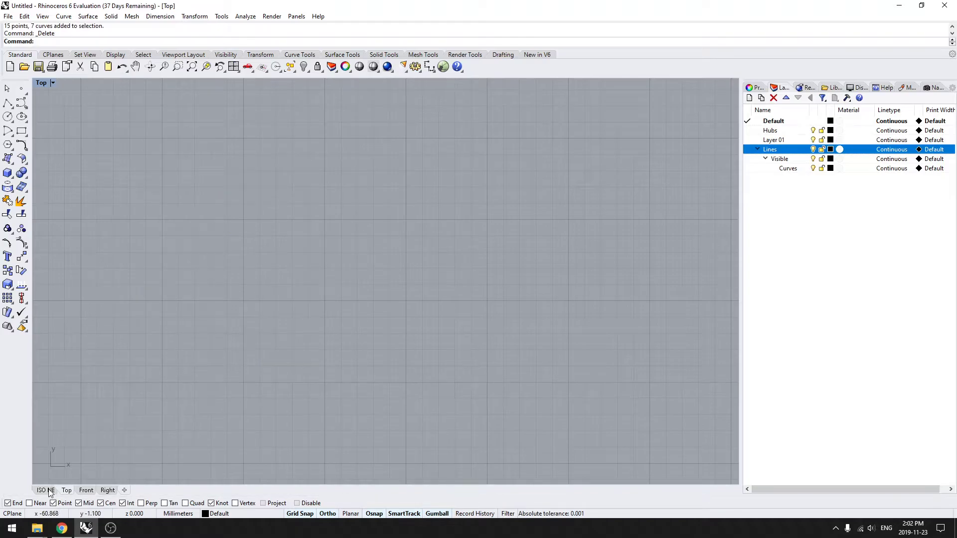
Run SelLast and SelPrev on the sphere model before making any new selection
{"action": "right_click_drag", "start_coordinate": [234, 370], "coordinate": [50, 369]}
{"action": "scroll", "coordinate": [50, 368], "scroll_direction": "down", "scroll_amount": 4}
{"action": "right_click_drag", "start_coordinate": [215, 325], "coordinate": [300, 316], "text": "ctrl+shift"}
{"action": "type", "text": "SelLast"}
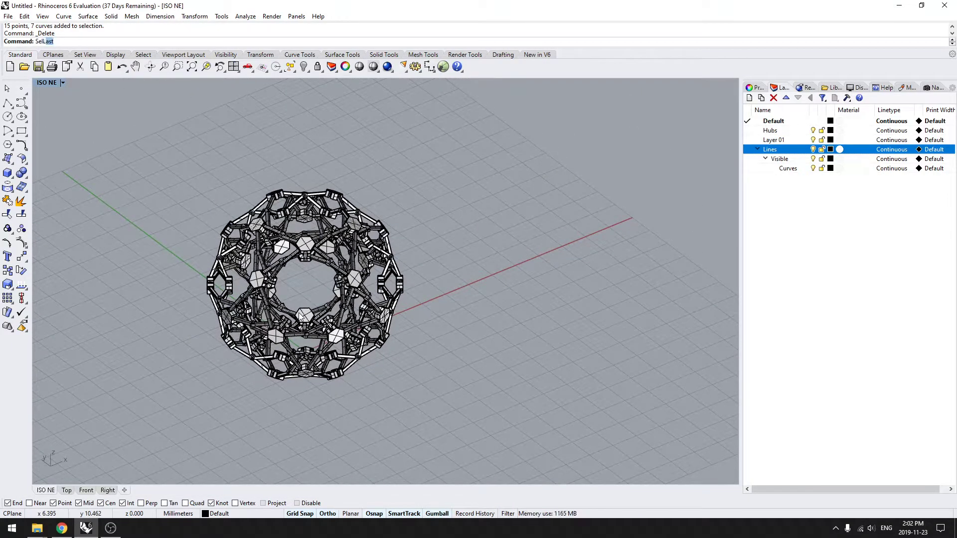
{"action": "key", "text": "Return"}
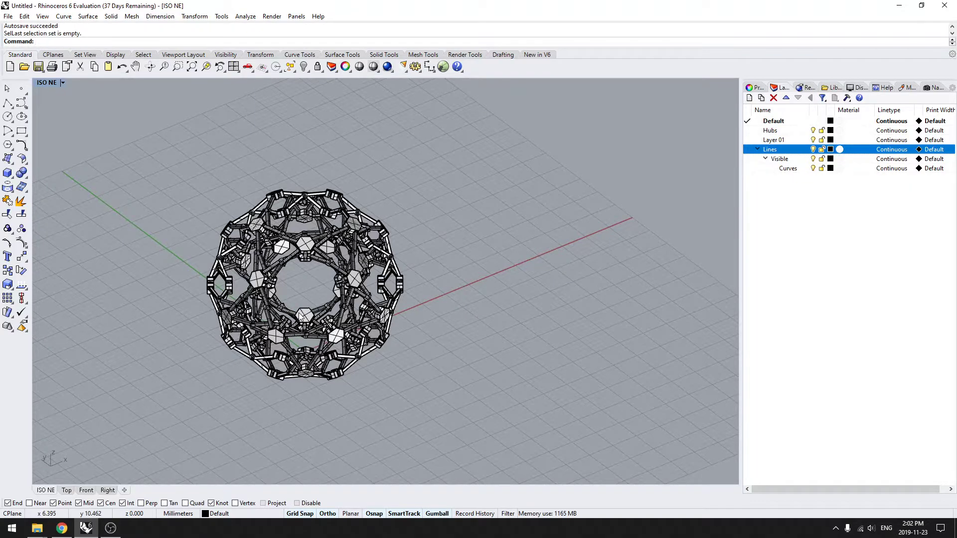
{"action": "key", "text": "Return"}
{"action": "right_click_drag", "start_coordinate": [335, 287], "coordinate": [350, 324]}
{"action": "scroll", "coordinate": [406, 312], "scroll_direction": "up", "scroll_amount": 4}
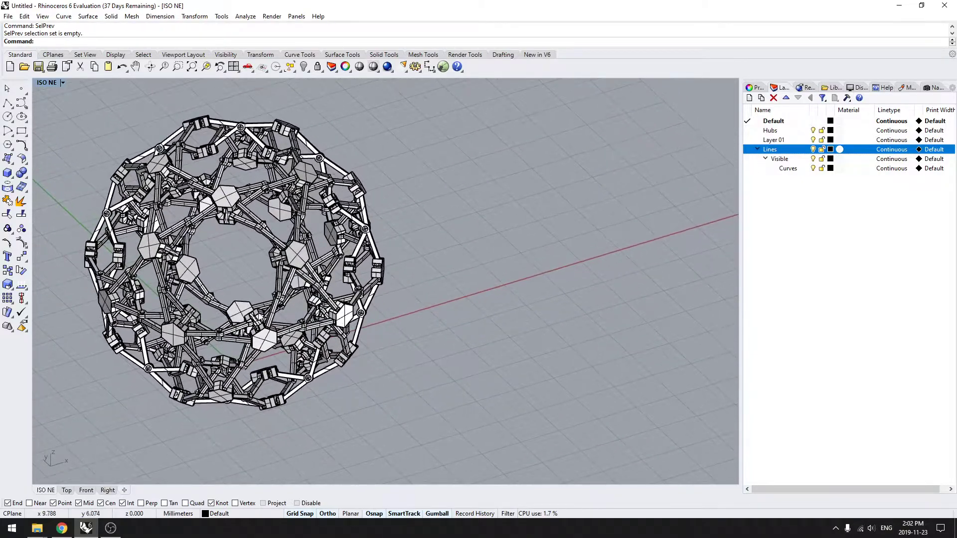
Select a group of four parts, three hubs and a connecting arm, and move them well clear of the sphere
{"action": "right_click_drag", "start_coordinate": [292, 310], "coordinate": [406, 225]}
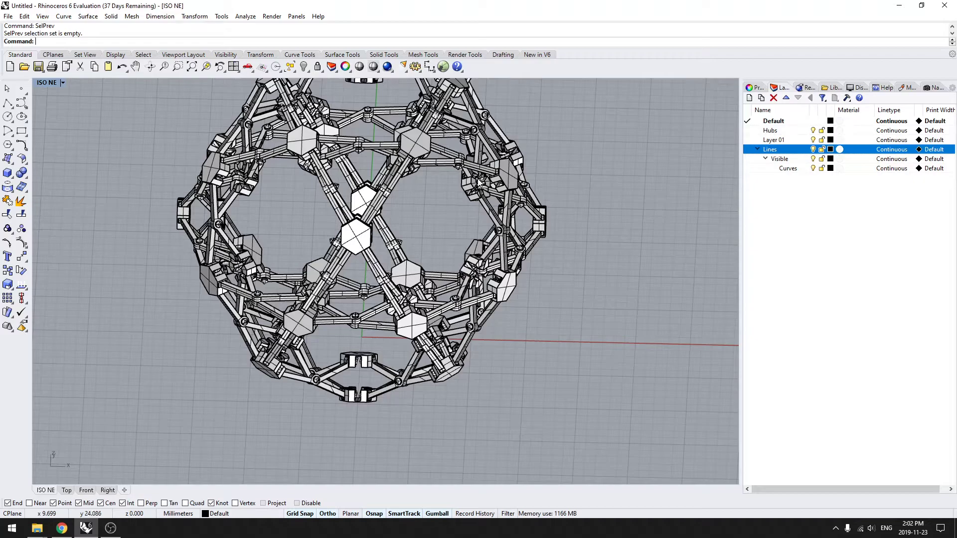
{"action": "left_click", "coordinate": [296, 141]}
{"action": "right_click_drag", "start_coordinate": [324, 220], "coordinate": [288, 225]}
{"action": "left_click", "coordinate": [239, 196], "text": "shift"}
{"action": "left_click", "coordinate": [312, 152], "text": "shift"}
{"action": "left_click", "coordinate": [235, 213], "text": "shift"}
{"action": "left_click", "coordinate": [257, 252]}
{"action": "right_click_drag", "start_coordinate": [257, 251], "coordinate": [389, 222]}
{"action": "left_click_drag", "start_coordinate": [359, 163], "coordinate": [148, 215]}
{"action": "right_click_drag", "start_coordinate": [169, 303], "coordinate": [232, 283], "text": "shift"}
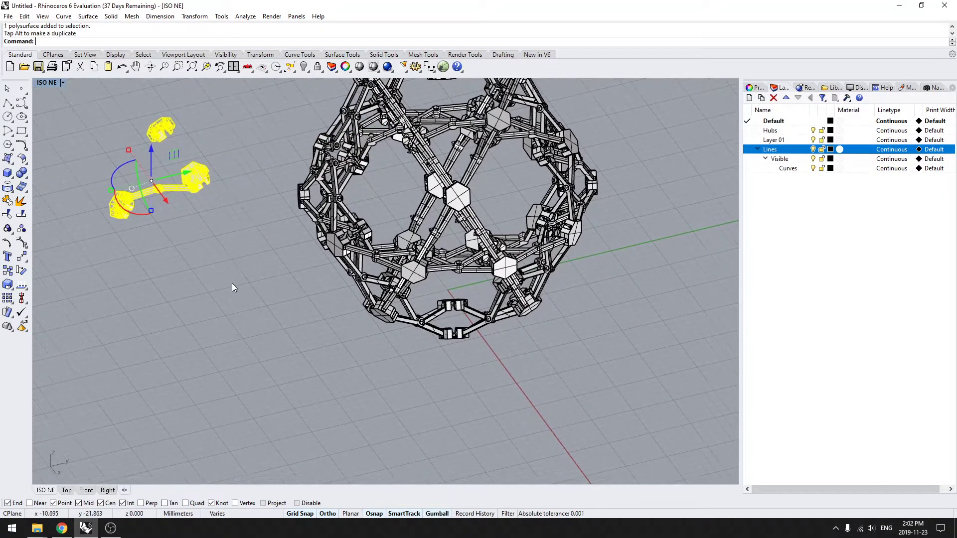
Clear the selection and reselect the four moved parts with SelLast
{"action": "left_click", "coordinate": [297, 351]}
{"action": "type", "text": "SelL"}
{"action": "key", "text": "Return"}
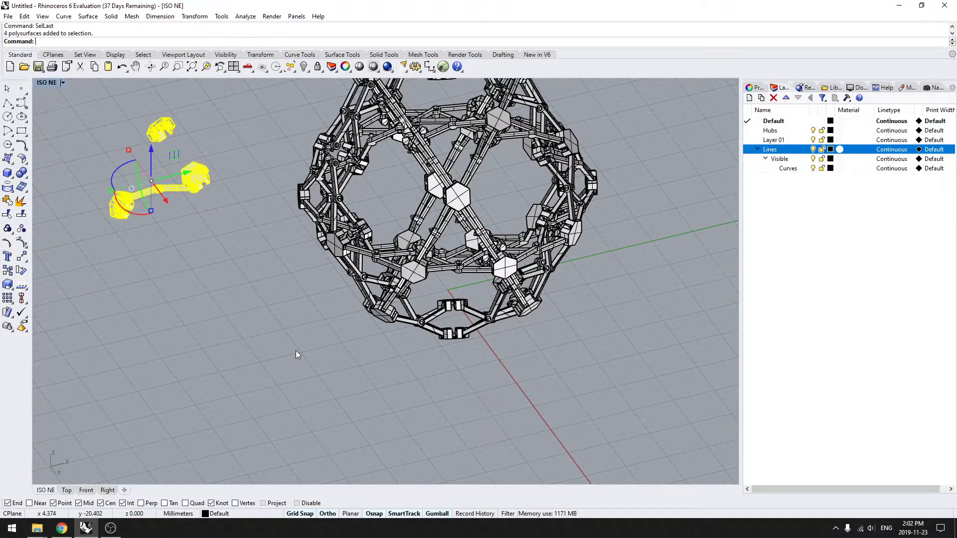
{"action": "right_click_drag", "start_coordinate": [168, 249], "coordinate": [197, 245]}
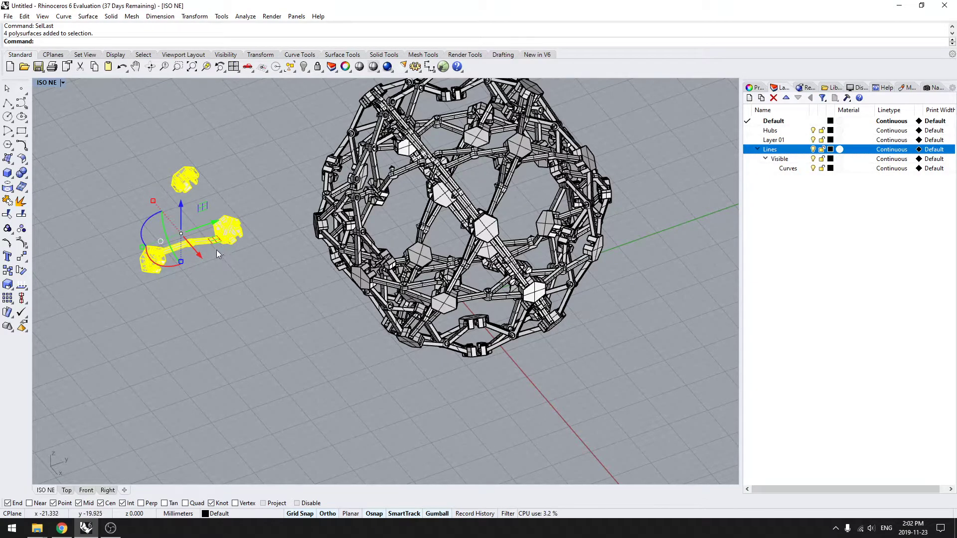
Undo the move of the four parts and leave nothing selected
{"action": "key", "text": "ctrl+z"}
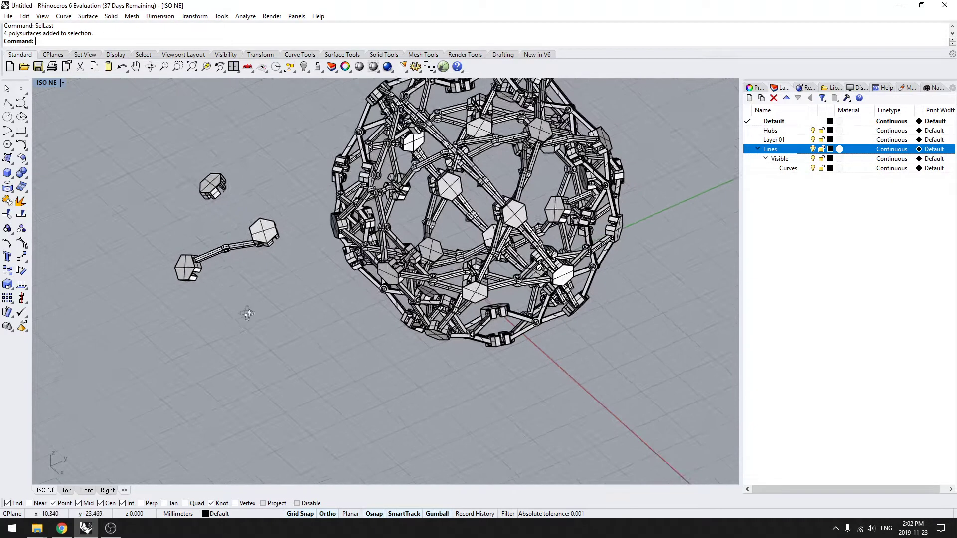
{"action": "left_click", "coordinate": [245, 307]}
{"action": "right_click_drag", "start_coordinate": [283, 322], "coordinate": [341, 283]}
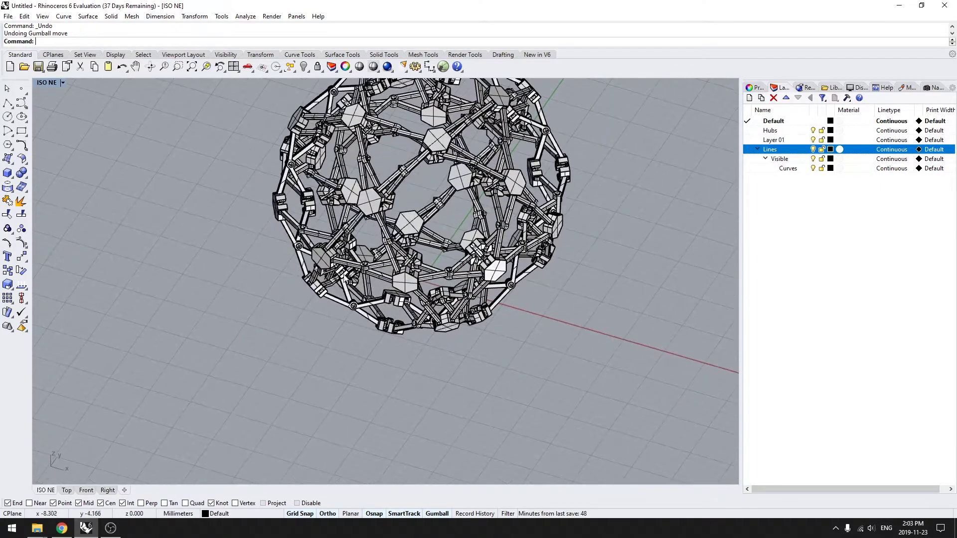
Select three neighbouring hubs on the sphere, scale them up with the gumball, and clear the selection
{"action": "scroll", "coordinate": [421, 168], "scroll_direction": "up", "scroll_amount": 5}
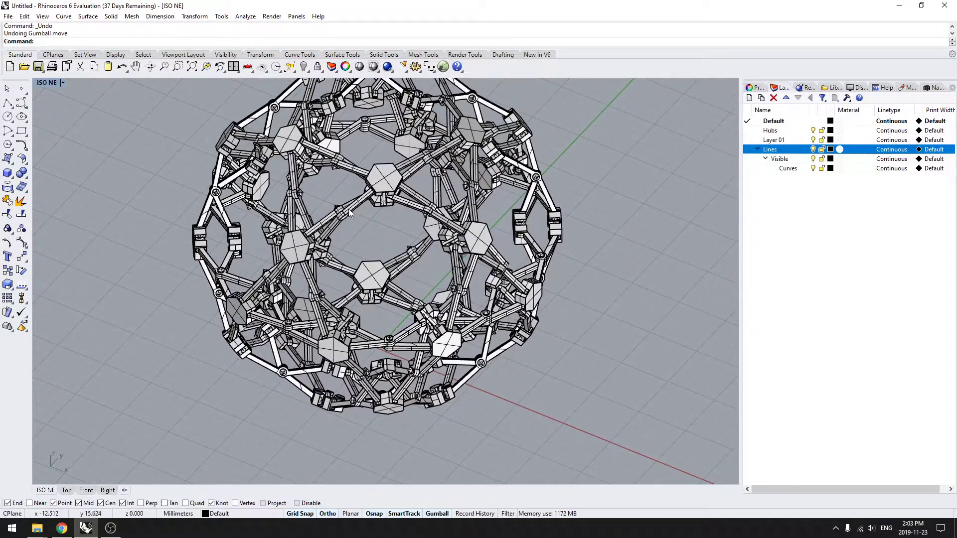
{"action": "left_click", "coordinate": [294, 244]}
{"action": "left_click", "coordinate": [290, 142], "text": "shift"}
{"action": "left_click", "coordinate": [383, 182], "text": "shift"}
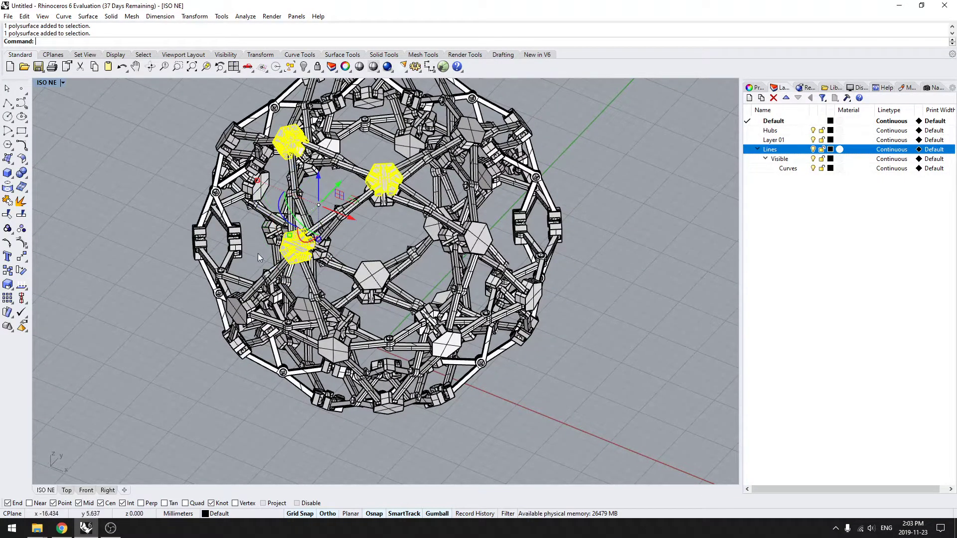
{"action": "left_click_drag", "start_coordinate": [290, 236], "coordinate": [269, 258]}
{"action": "right_click_drag", "start_coordinate": [280, 254], "coordinate": [502, 186]}
{"action": "key", "text": "Escape"}
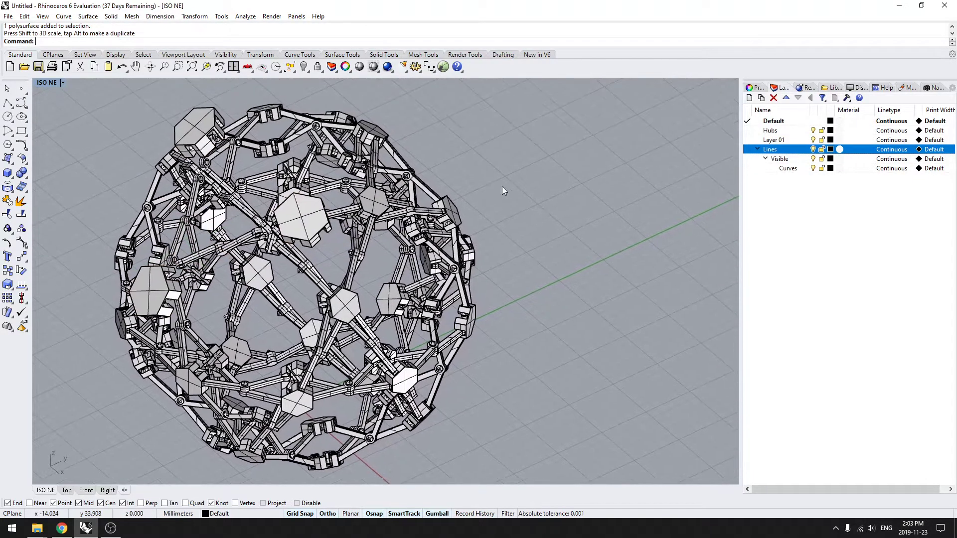
Select three unscaled hubs beside the enlarged ones, then clear the selection without changing them
{"action": "left_click", "coordinate": [380, 141]}
{"action": "left_click", "coordinate": [429, 225]}
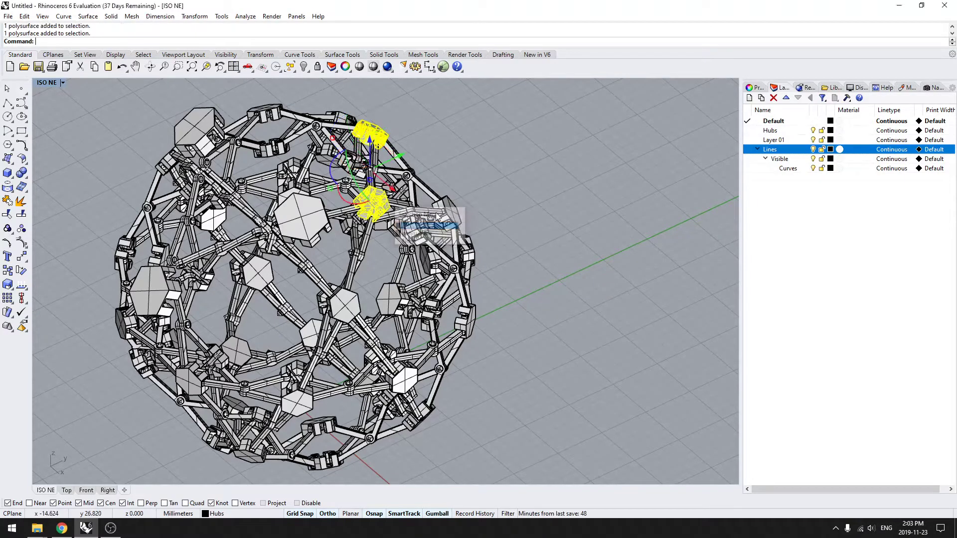
{"action": "left_click", "coordinate": [446, 211], "text": "shift"}
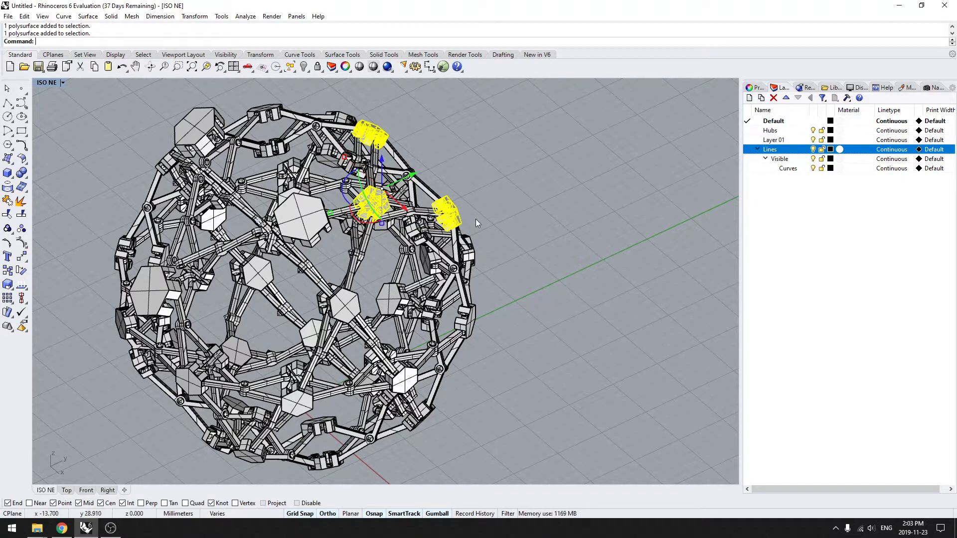
{"action": "scroll", "coordinate": [556, 247], "scroll_direction": "down", "scroll_amount": 2}
{"action": "key", "text": "Escape"}
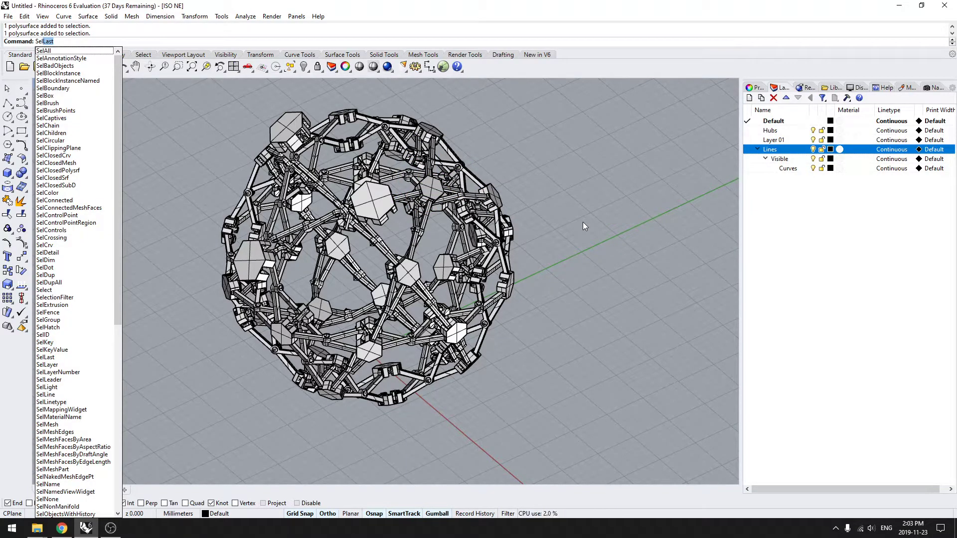
Compare the hubs picked by SelLast and SelPrev, clearing the selection after each command
{"action": "key", "text": "Return"}
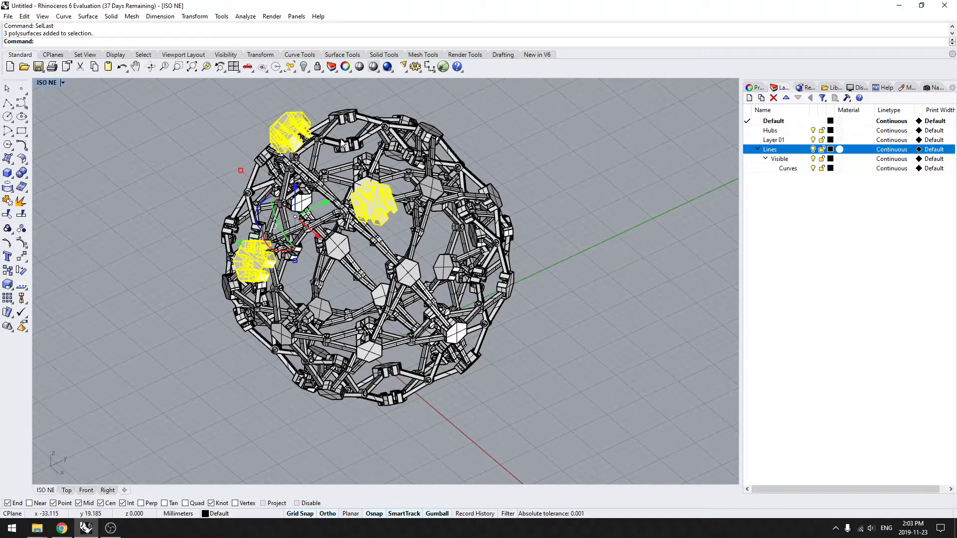
{"action": "key", "text": "Escape"}
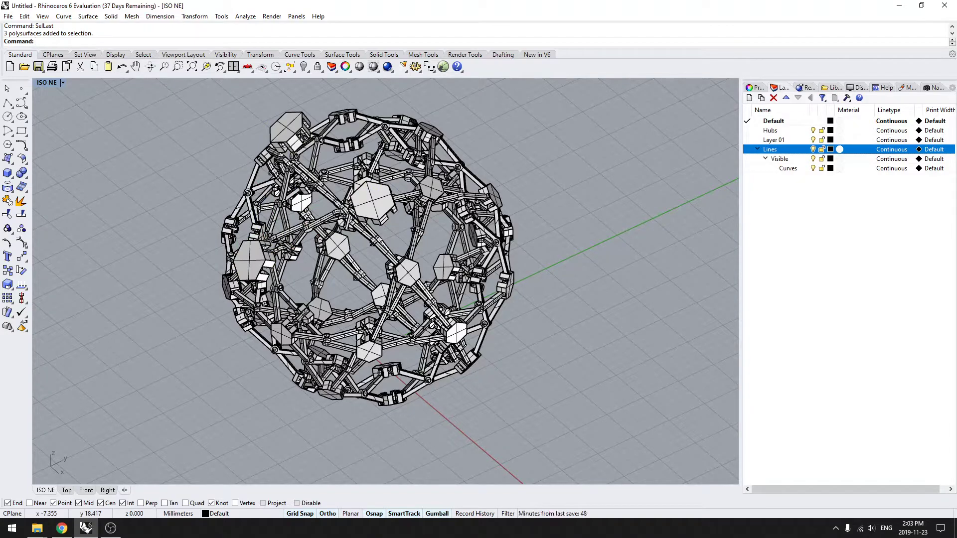
{"action": "type", "text": "SelPrev"}
{"action": "key", "text": "Return"}
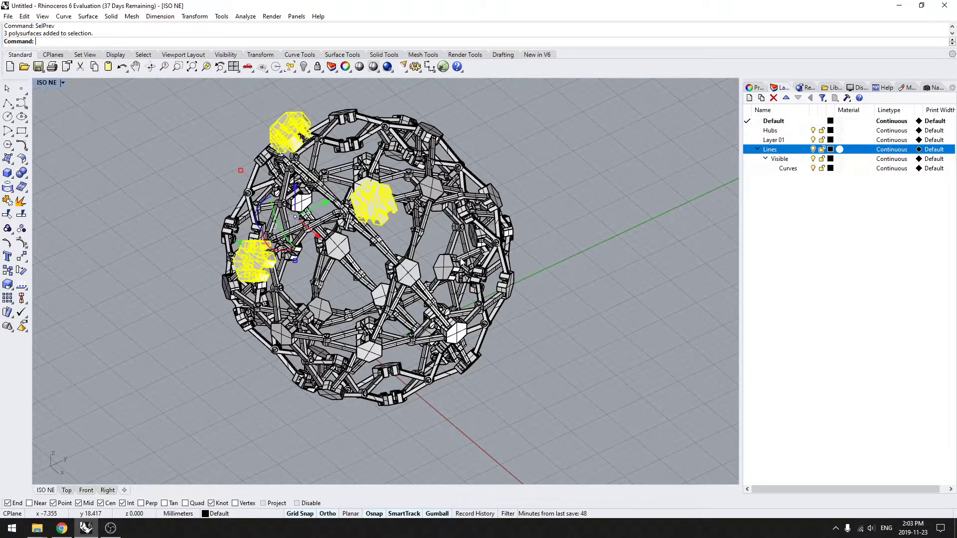
{"action": "key", "text": "Escape"}
Pick the three unscaled hubs again, deselect them, recall them with SelPrev, and clear the selection
{"action": "scroll", "coordinate": [495, 157], "scroll_direction": "up", "scroll_amount": 5}
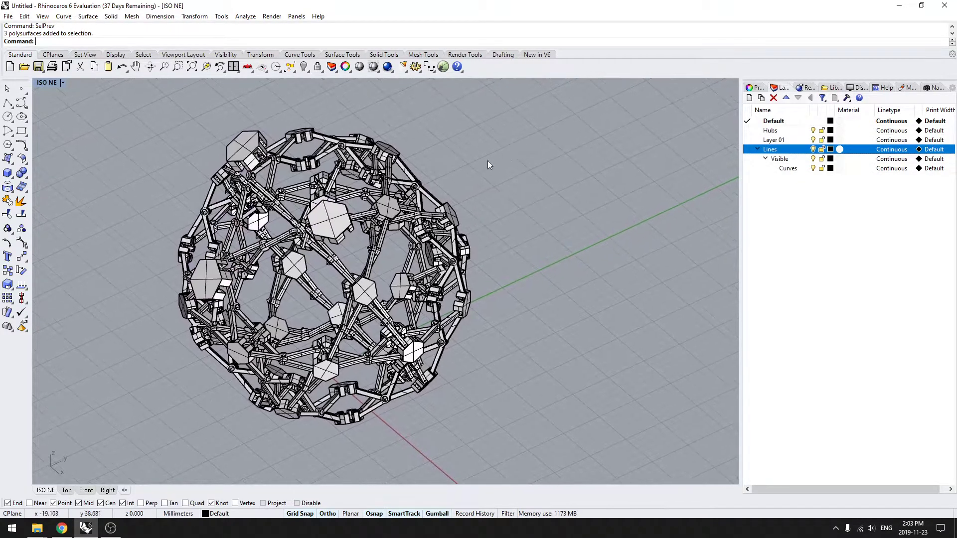
{"action": "left_click", "coordinate": [382, 144]}
{"action": "left_click", "coordinate": [381, 225], "text": "shift"}
{"action": "left_click", "coordinate": [476, 229], "text": "shift"}
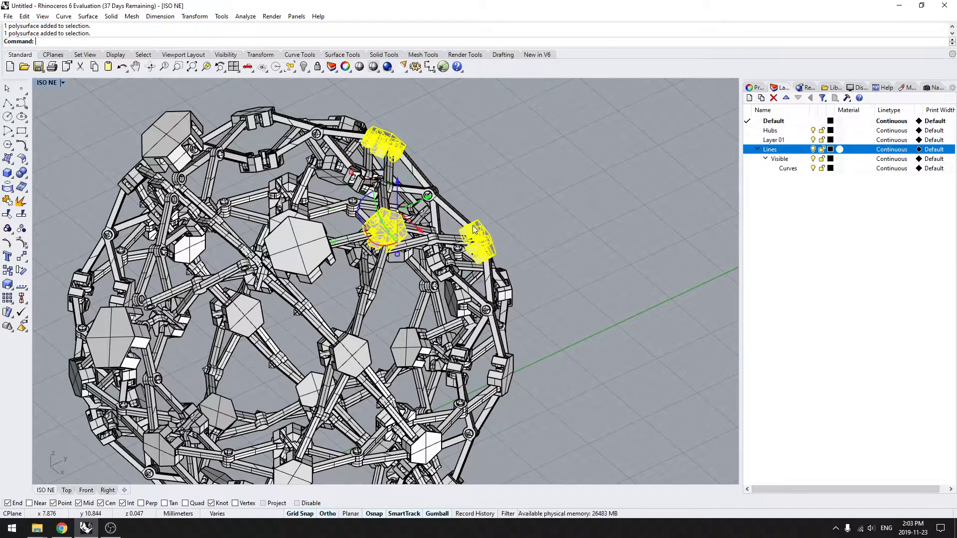
{"action": "key", "text": "Escape"}
{"action": "type", "text": "Sel"}
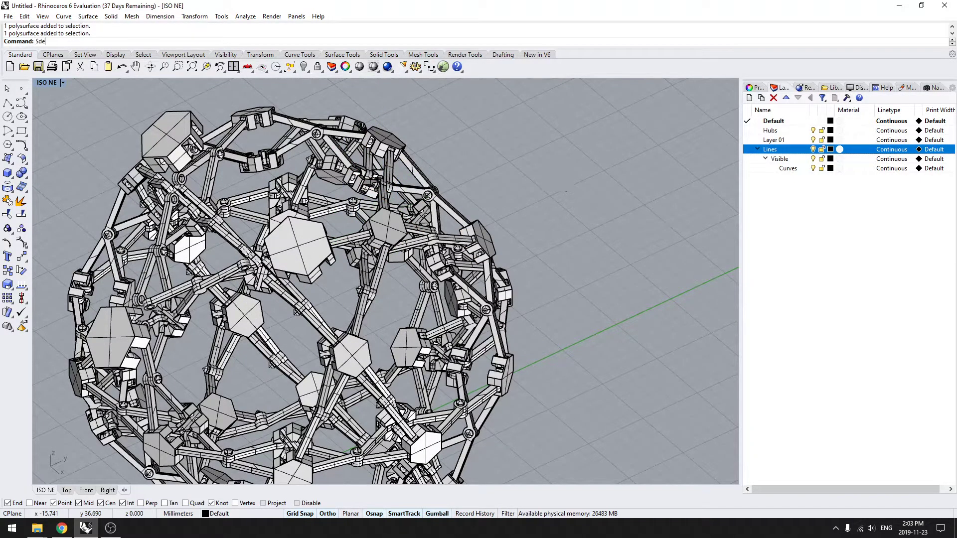
{"action": "type", "text": "Prev"}
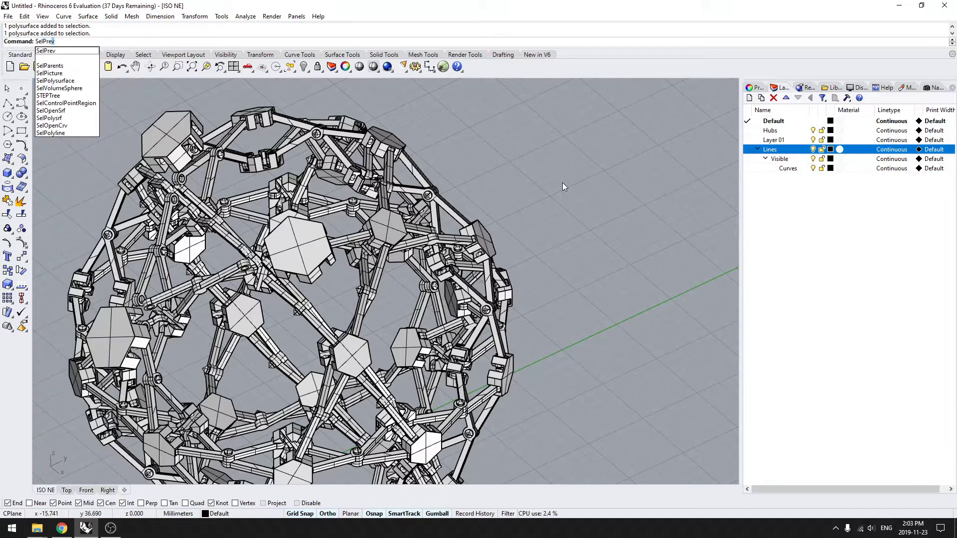
{"action": "key", "text": "Return"}
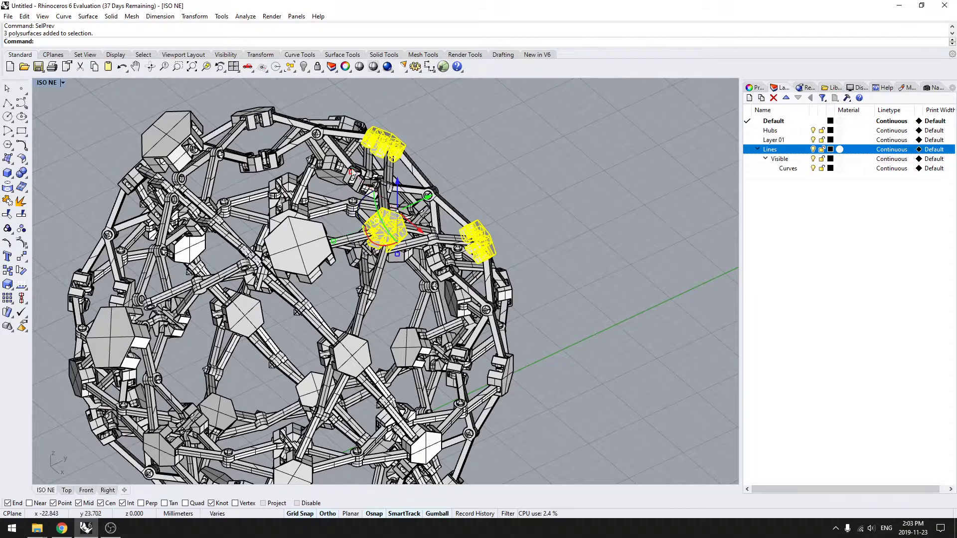
{"action": "key", "text": "Escape"}
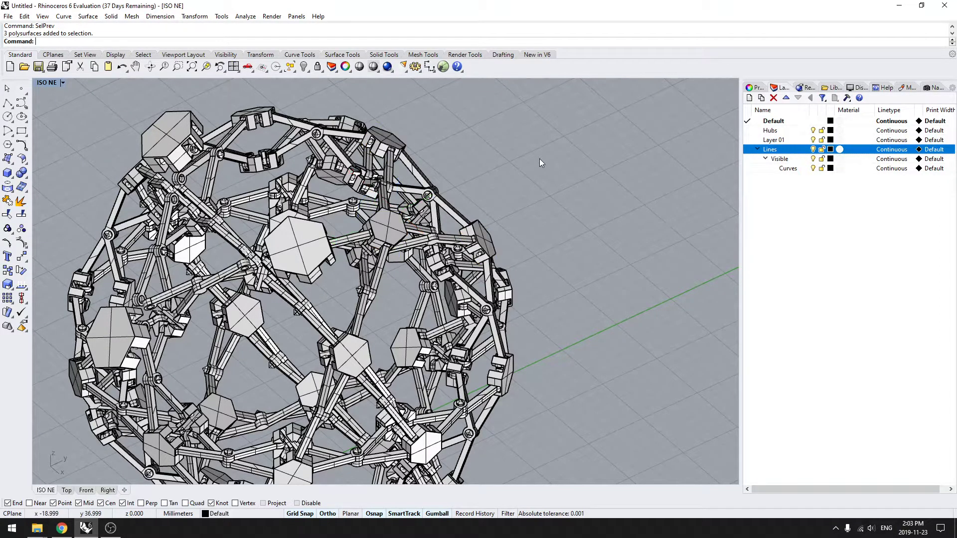
Reselect the three enlarged hubs with SelLast, undo their scaling, and clear the selection
{"action": "type", "text": "SelLast"}
{"action": "key", "text": "Return"}
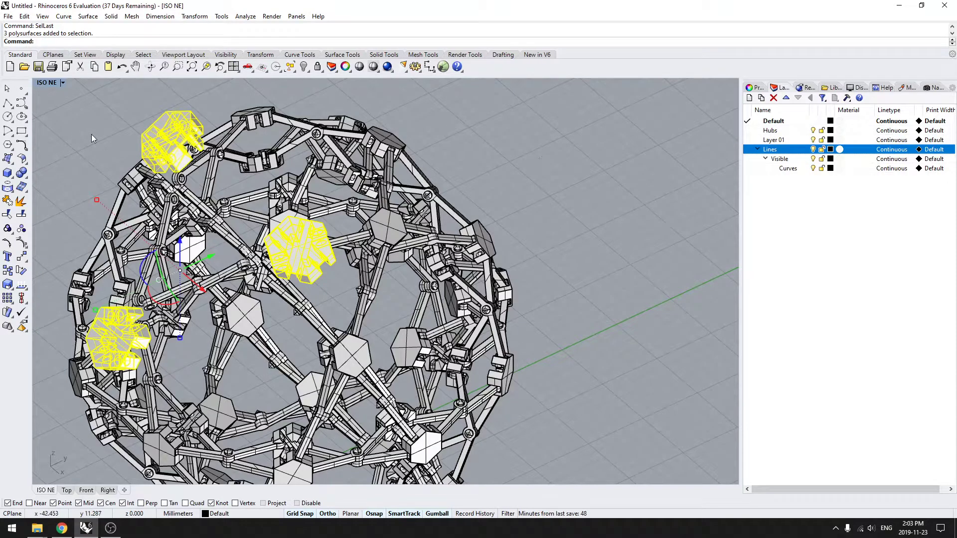
{"action": "key", "text": "ctrl+z"}
{"action": "left_click", "coordinate": [527, 173]}
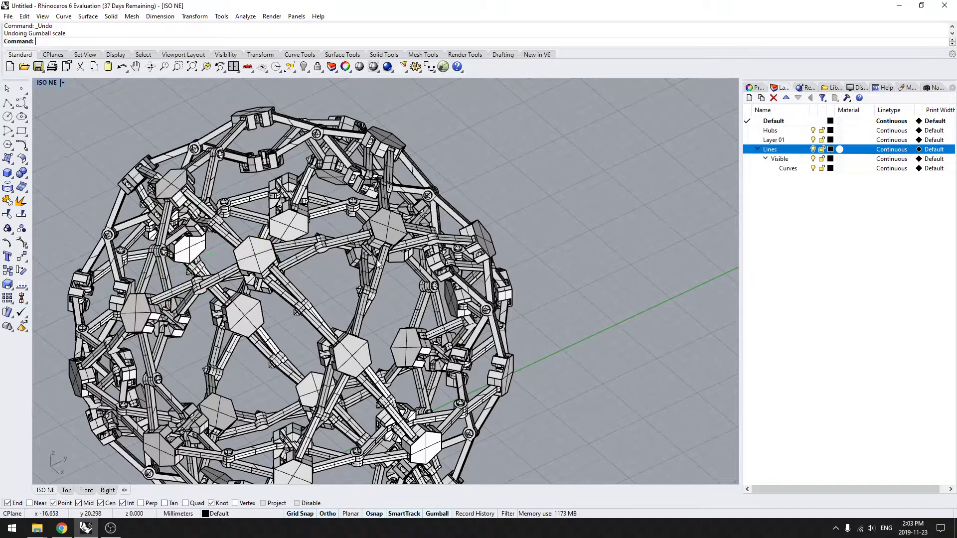
Select five separate hubs one by one around the sphere, viewing it from different sides
{"action": "right_click_drag", "start_coordinate": [513, 204], "coordinate": [563, 219]}
{"action": "scroll", "coordinate": [434, 257], "scroll_direction": "down", "scroll_amount": 7}
{"action": "right_click_drag", "start_coordinate": [434, 257], "coordinate": [336, 255]}
{"action": "scroll", "coordinate": [336, 255], "scroll_direction": "up", "scroll_amount": 5}
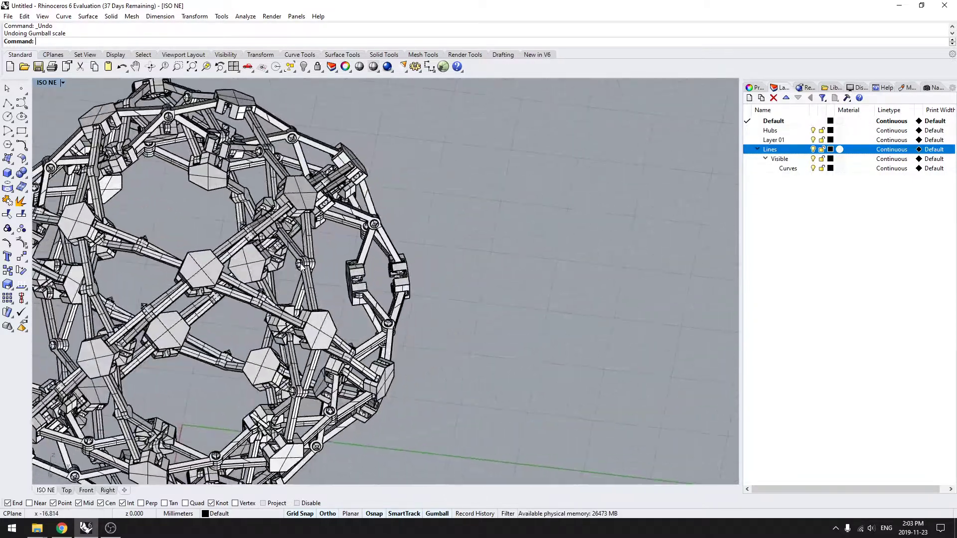
{"action": "left_click", "coordinate": [178, 271]}
{"action": "left_click", "coordinate": [295, 180], "text": "shift"}
{"action": "left_click", "coordinate": [320, 329], "text": "shift"}
{"action": "left_click", "coordinate": [349, 354]}
{"action": "right_click_drag", "start_coordinate": [260, 438], "coordinate": [303, 334], "text": "shift"}
{"action": "left_click", "coordinate": [323, 399], "text": "shift"}
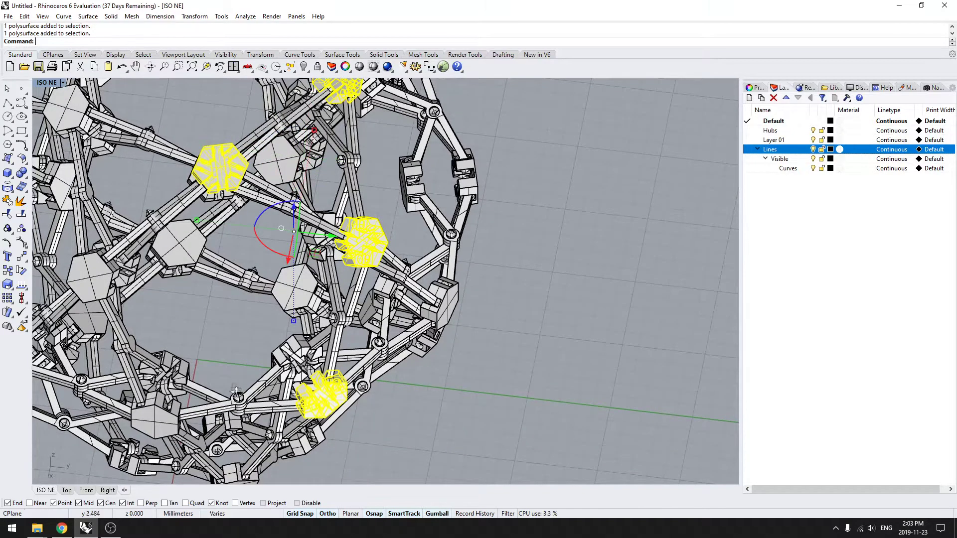
{"action": "right_click_drag", "start_coordinate": [233, 396], "coordinate": [352, 277]}
{"action": "left_click", "coordinate": [361, 220], "text": "shift"}
{"action": "right_click_drag", "start_coordinate": [348, 133], "coordinate": [345, 236], "text": "shift"}
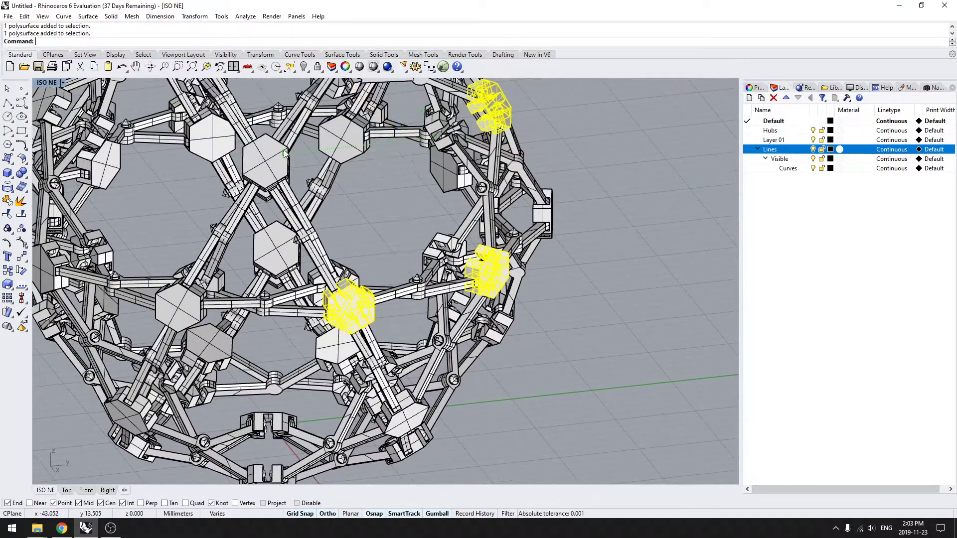
Add five more hubs to the selection, continuing down to the base of the sphere
{"action": "left_click", "coordinate": [265, 164], "text": "shift"}
{"action": "right_click_drag", "start_coordinate": [380, 269], "coordinate": [349, 197], "text": "shift"}
{"action": "left_click", "coordinate": [334, 282], "text": "shift"}
{"action": "left_click", "coordinate": [106, 145], "text": "shift"}
{"action": "right_click_drag", "start_coordinate": [205, 312], "coordinate": [233, 310]}
{"action": "left_click", "coordinate": [251, 344], "text": "shift"}
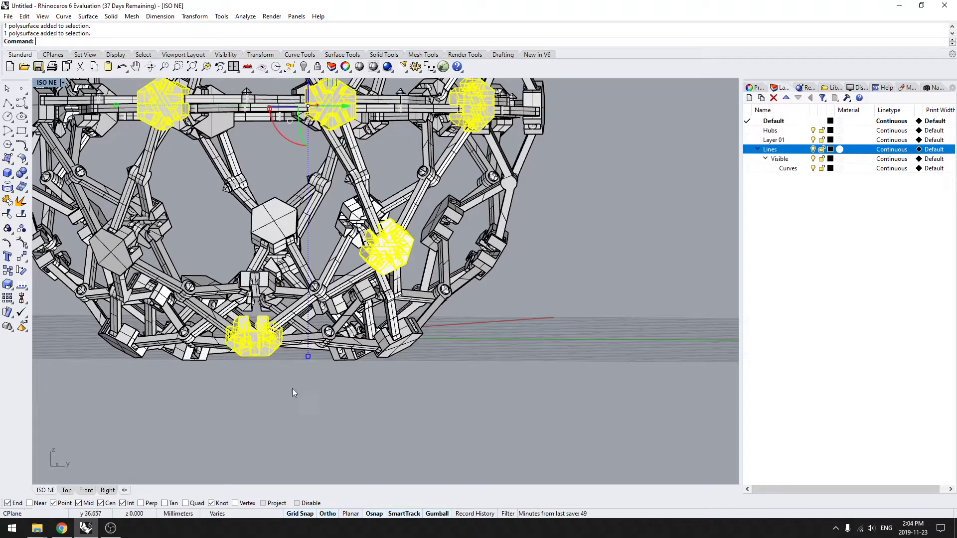
{"action": "right_click_drag", "start_coordinate": [284, 384], "coordinate": [286, 341]}
{"action": "left_click", "coordinate": [205, 229], "text": "shift"}
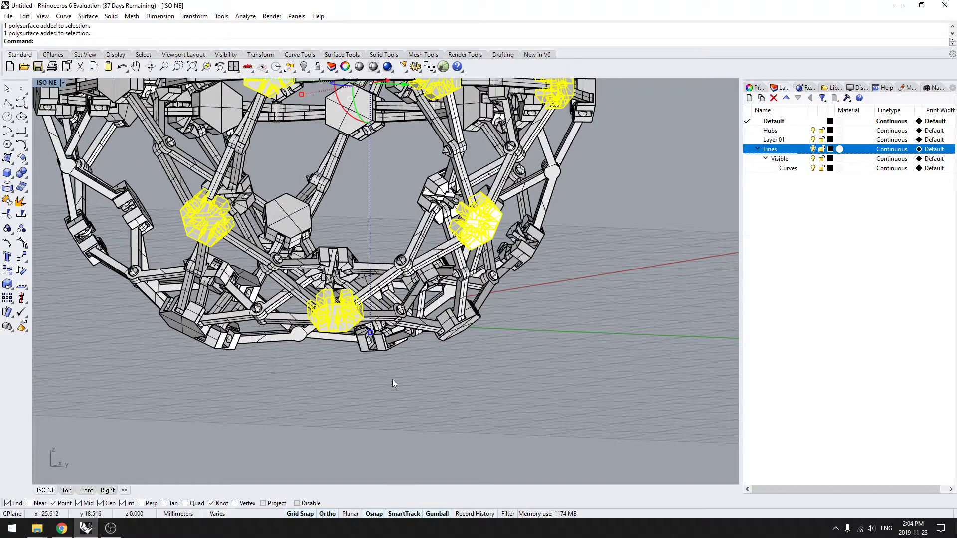
Clear the multi-hub selection, recall it with SelPrev, and inspect the reselected hubs around the sphere
{"action": "left_click", "coordinate": [377, 394]}
{"action": "right_click_drag", "start_coordinate": [320, 383], "coordinate": [365, 288]}
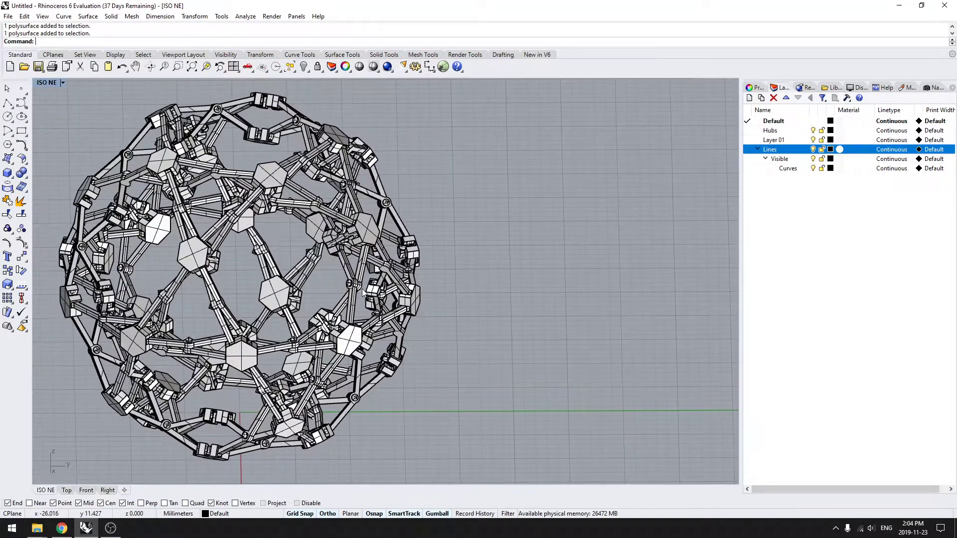
{"action": "type", "text": "SelPrev"}
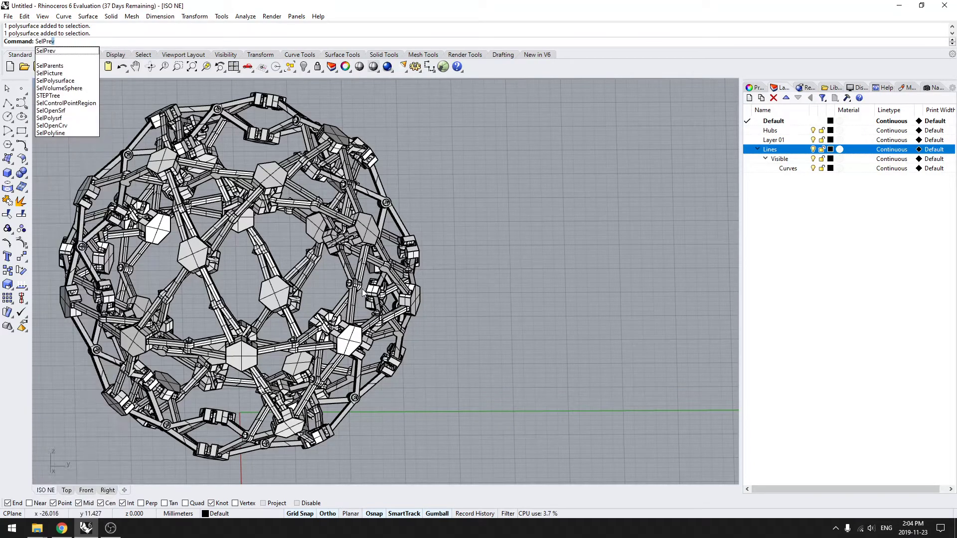
{"action": "key", "text": "Return"}
{"action": "right_click_drag", "start_coordinate": [362, 293], "coordinate": [338, 229]}
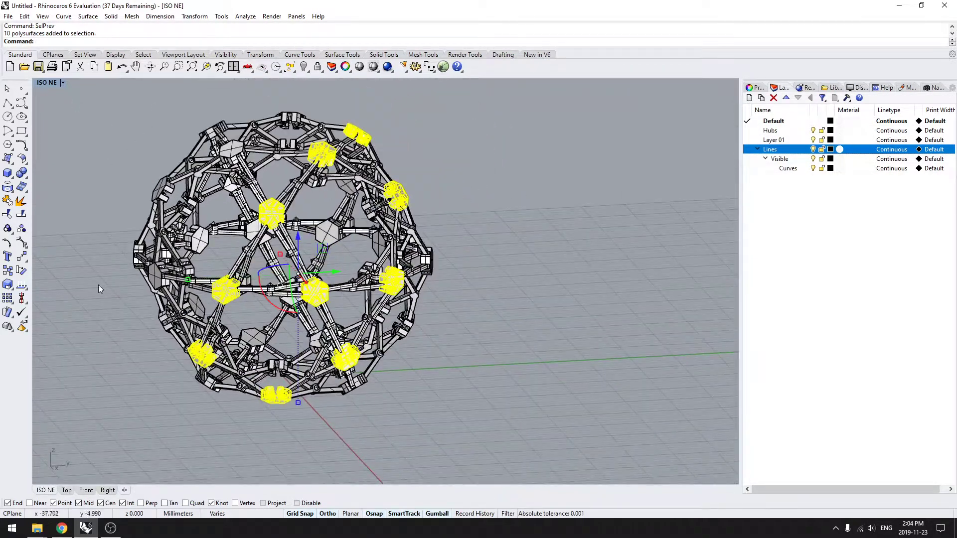
{"action": "right_click_drag", "start_coordinate": [302, 304], "coordinate": [327, 310]}
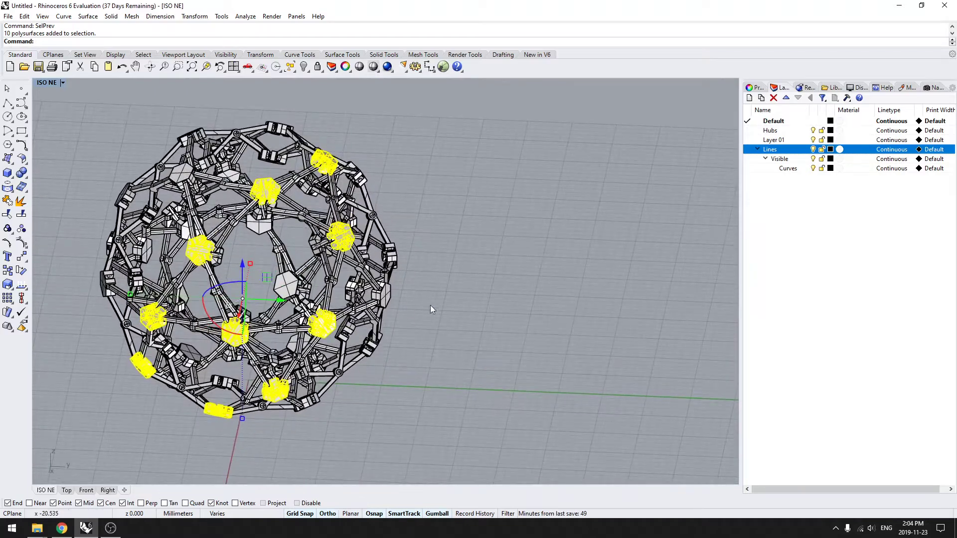
Clear the hub selection and try drawing a line from a hub corner to the nearby joint with multiple object snaps enabled
{"action": "key", "text": "Escape"}
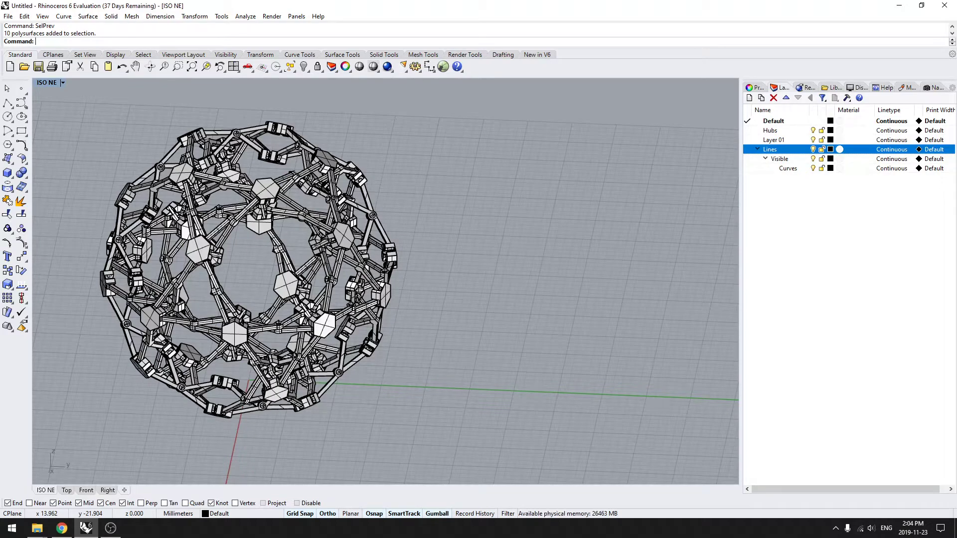
{"action": "right_click_drag", "start_coordinate": [403, 437], "coordinate": [235, 423]}
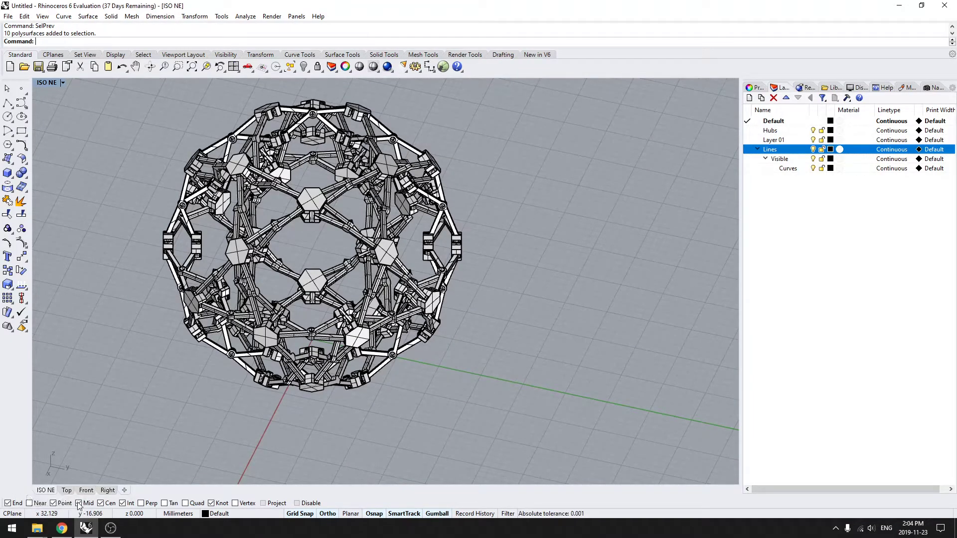
{"action": "right_click_drag", "start_coordinate": [382, 364], "coordinate": [398, 396]}
{"action": "right_click_drag", "start_coordinate": [349, 175], "coordinate": [294, 161]}
{"action": "scroll", "coordinate": [294, 160], "scroll_direction": "up", "scroll_amount": 4}
{"action": "scroll", "coordinate": [338, 238], "scroll_direction": "up", "scroll_amount": 6}
{"action": "type", "text": "line"}
{"action": "key", "text": "Return"}
{"action": "left_click", "coordinate": [373, 213]}
{"action": "right_click_drag", "start_coordinate": [423, 153], "coordinate": [333, 324], "text": "shift"}
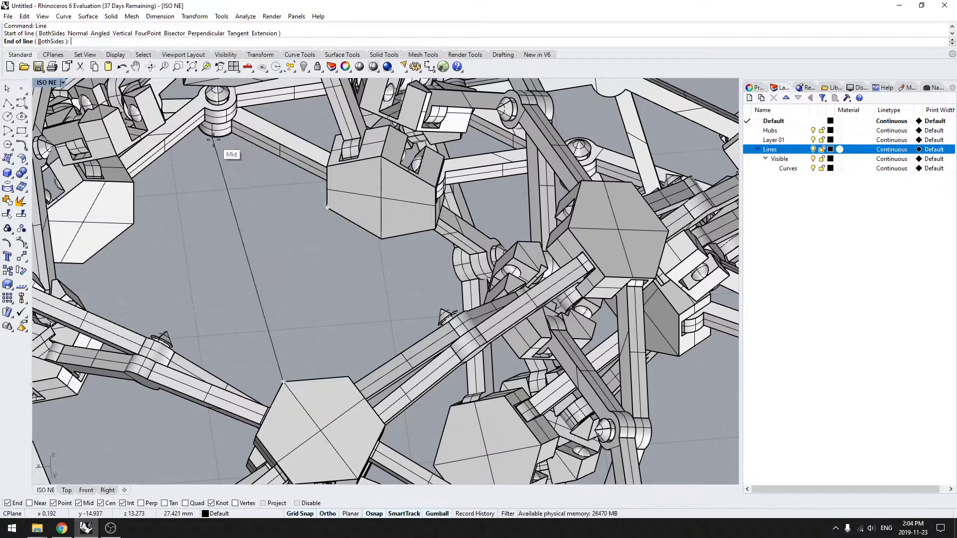
{"action": "scroll", "coordinate": [220, 142], "scroll_direction": "up", "scroll_amount": 4}
{"action": "scroll", "coordinate": [220, 142], "scroll_direction": "up", "scroll_amount": 2}
{"action": "right_click_drag", "start_coordinate": [245, 140], "coordinate": [256, 195], "text": "shift"}
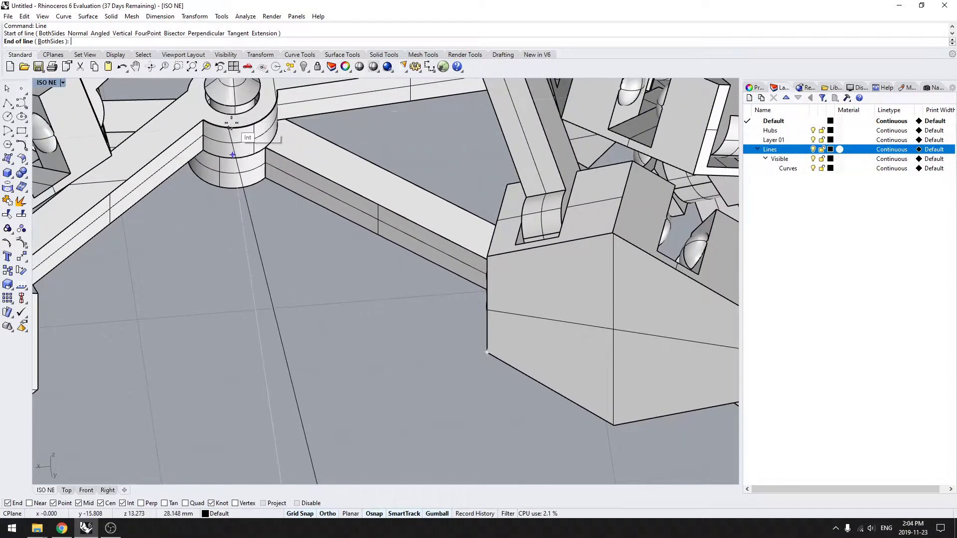
{"action": "right_click_drag", "start_coordinate": [256, 125], "coordinate": [248, 299], "text": "shift"}
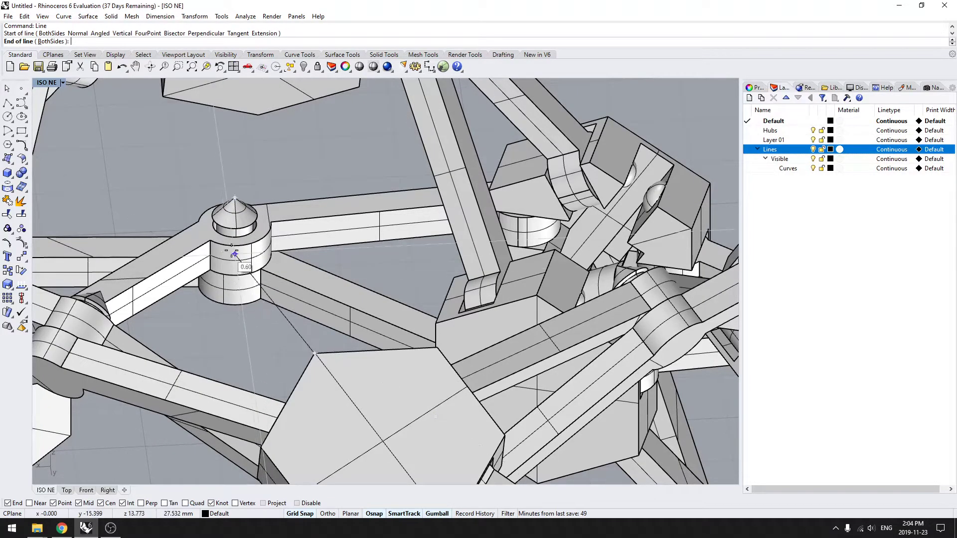
{"action": "key", "text": "Escape"}
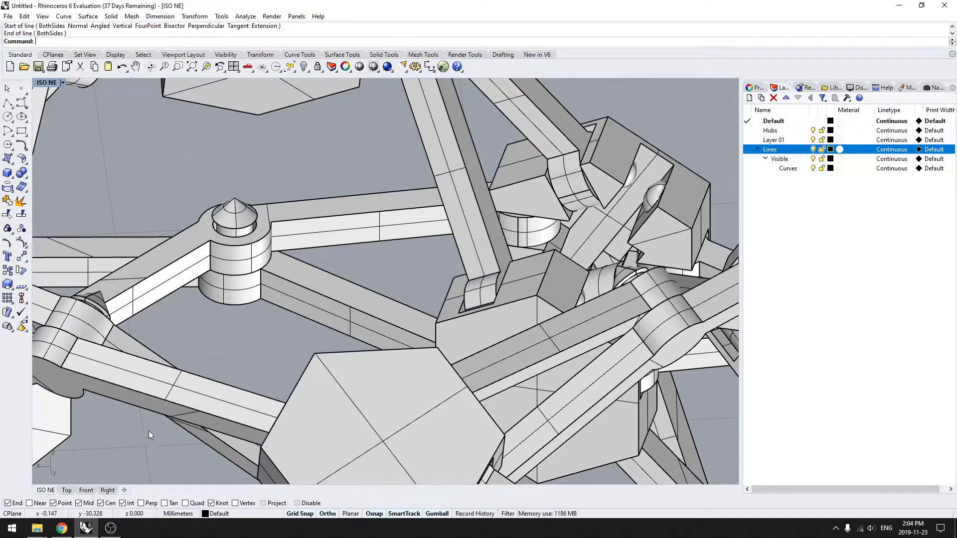
Restrict the active object snaps to End only
{"action": "left_click", "coordinate": [62, 504]}
{"action": "left_click", "coordinate": [108, 503]}
{"action": "left_click", "coordinate": [129, 504]}
{"action": "left_click", "coordinate": [100, 504]}
{"action": "left_click", "coordinate": [54, 504]}
{"action": "right_click", "coordinate": [15, 505]}
Draw a line from the hub's corner to the tip of the cone on the nearby joint, snapping to End points
{"action": "key", "text": "Return"}
{"action": "left_click", "coordinate": [314, 352]}
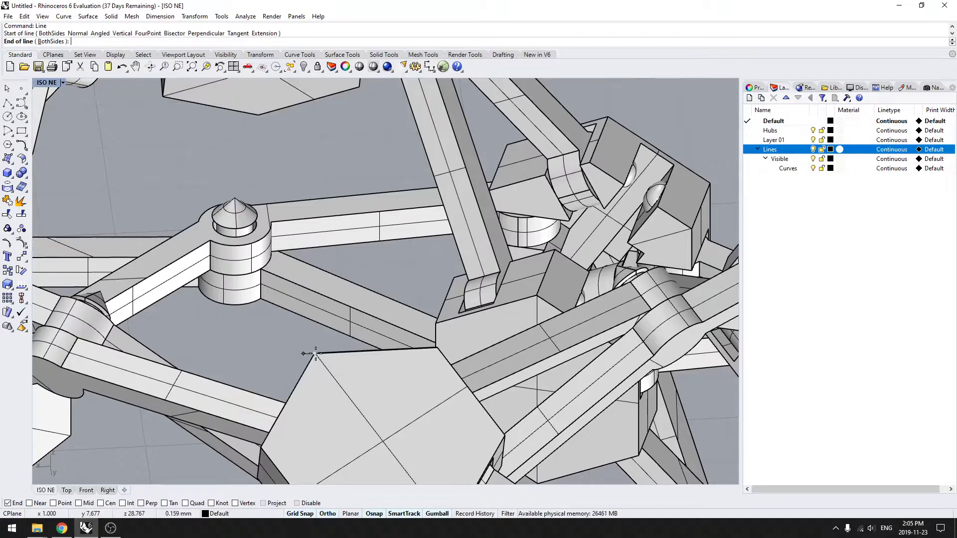
{"action": "left_click", "coordinate": [237, 198]}
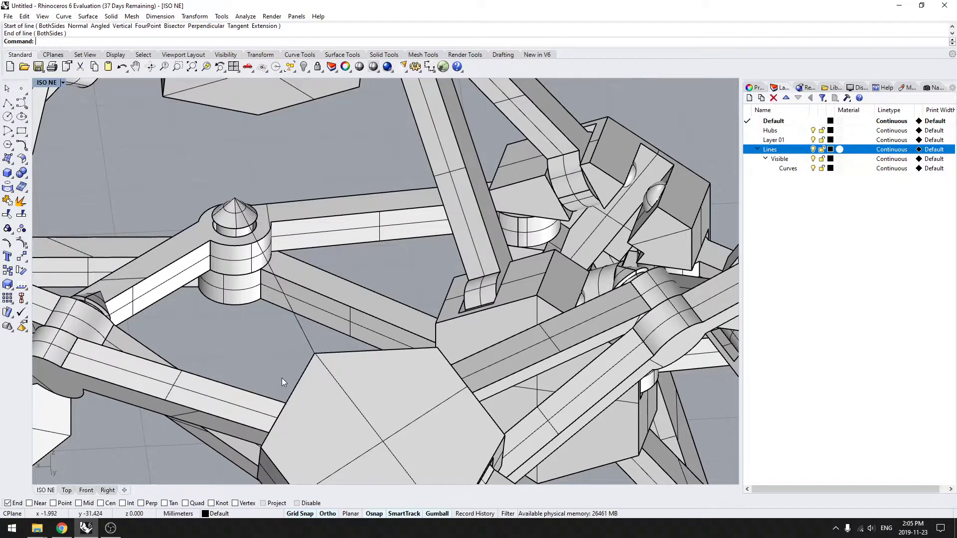
{"action": "scroll", "coordinate": [272, 358], "scroll_direction": "up", "scroll_amount": 5}
{"action": "scroll", "coordinate": [272, 357], "scroll_direction": "down", "scroll_amount": 4}
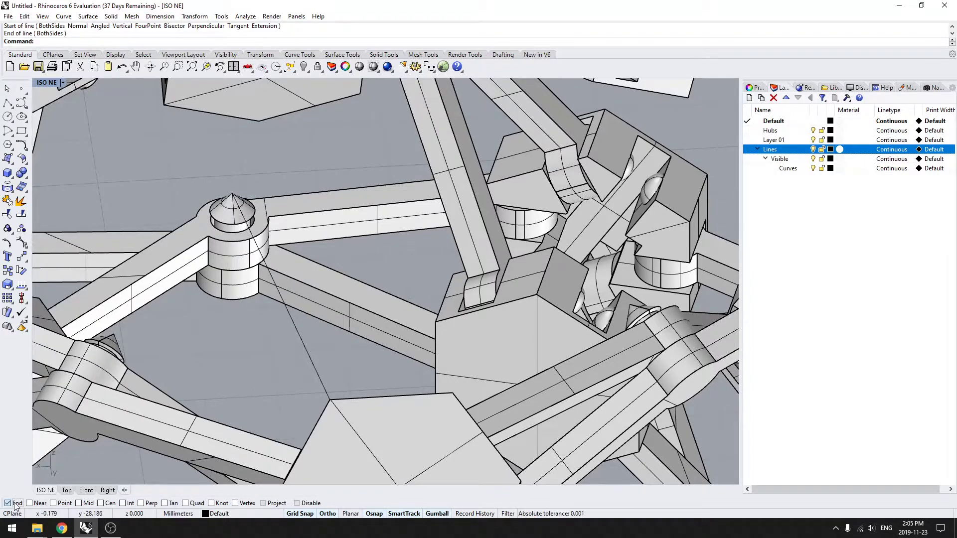
Delete the hub-to-joint line and try another from the same corner with the other object snaps enabled again
{"action": "left_click", "coordinate": [322, 386]}
{"action": "key", "text": "Delete"}
{"action": "type", "text": "line"}
{"action": "key", "text": "Return"}
{"action": "left_click", "coordinate": [329, 398]}
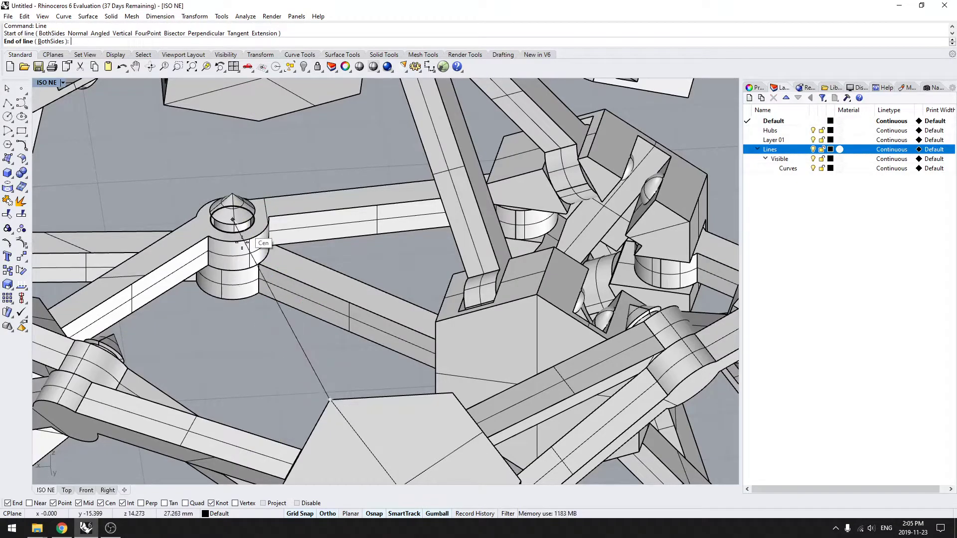
{"action": "key", "text": "Escape"}
{"action": "scroll", "coordinate": [232, 313], "scroll_direction": "down", "scroll_amount": 6}
{"action": "mouse_move", "coordinate": [244, 342]}
{"action": "right_mouse_down"}
{"action": "mouse_move", "coordinate": [226, 333]}
{"action": "mouse_move", "coordinate": [234, 340]}
{"action": "right_mouse_up"}
{"action": "scroll", "coordinate": [234, 340], "scroll_direction": "down", "scroll_amount": 4}
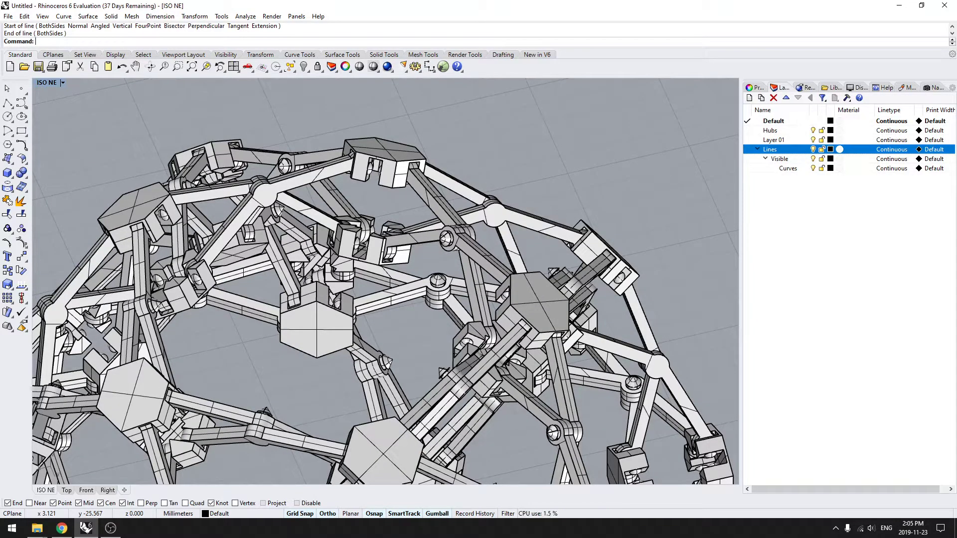
{"action": "scroll", "coordinate": [338, 383], "scroll_direction": "down", "scroll_amount": 10}
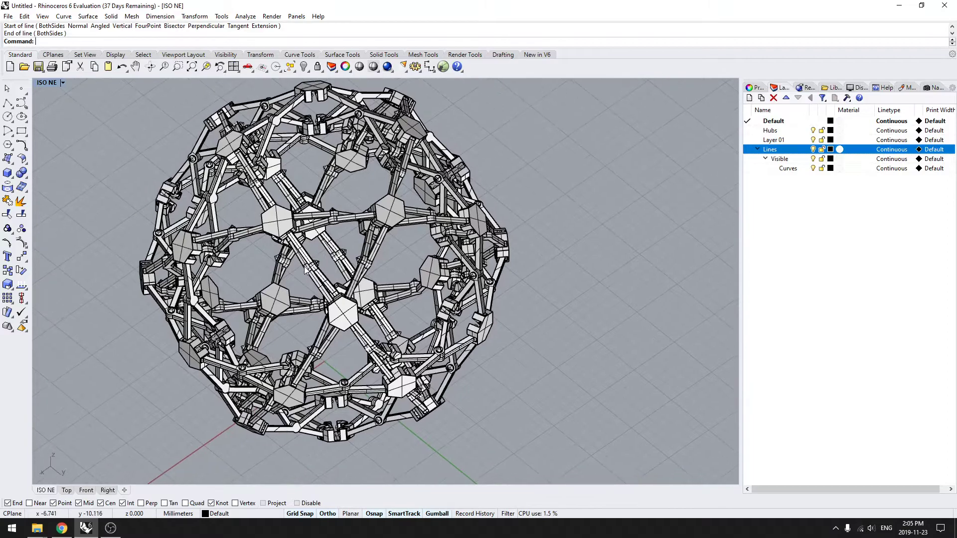
{"action": "right_click_drag", "start_coordinate": [284, 290], "coordinate": [307, 324]}
{"action": "left_click", "coordinate": [63, 530]}
{"action": "left_click", "coordinate": [114, 531]}
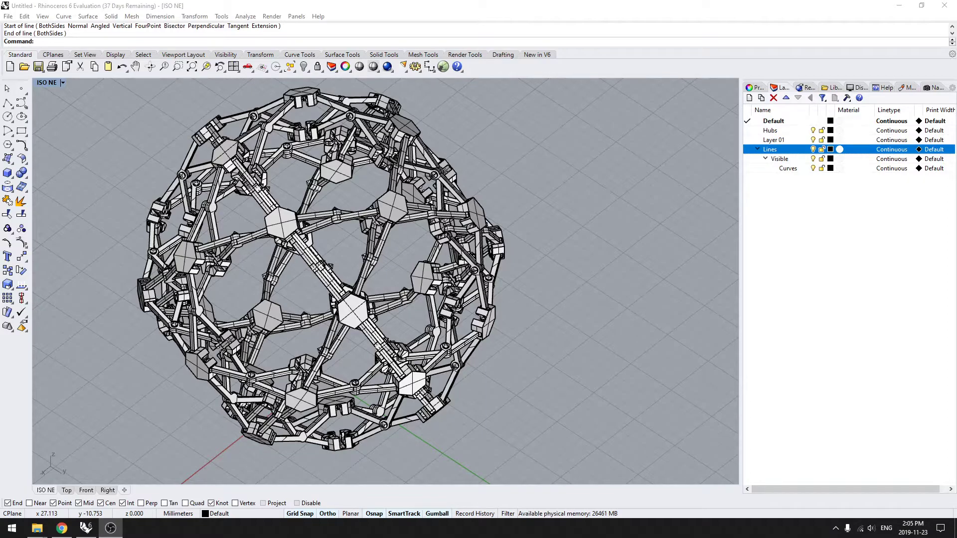
{"action": "left_click", "coordinate": [101, 416]}
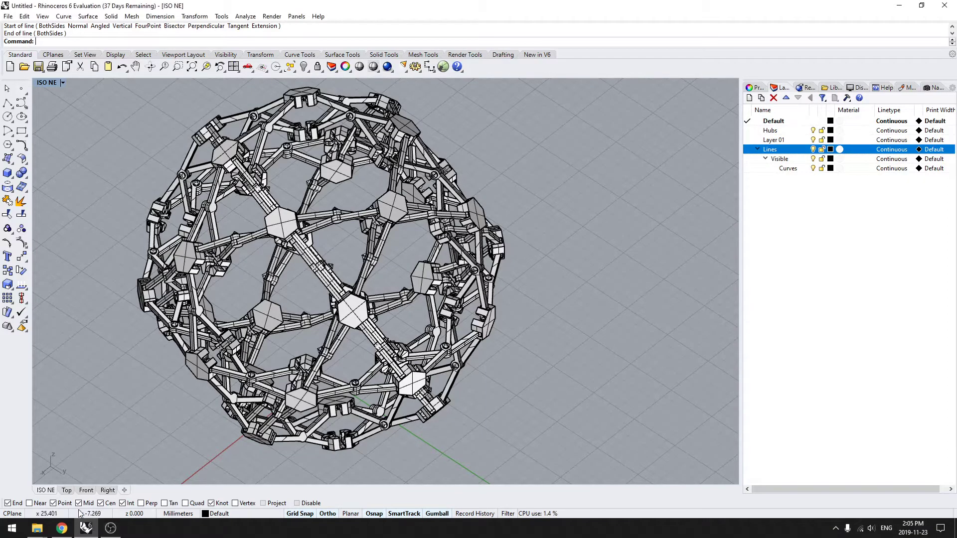
{"action": "right_click_drag", "start_coordinate": [206, 359], "coordinate": [327, 339]}
{"action": "scroll", "coordinate": [336, 342], "scroll_direction": "down", "scroll_amount": 4}
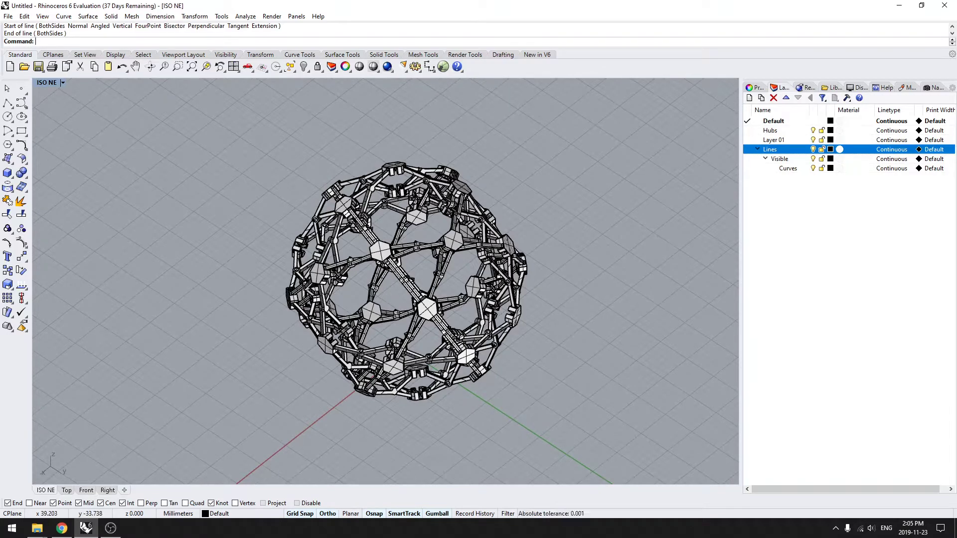
{"action": "right_click_drag", "start_coordinate": [292, 360], "coordinate": [283, 334]}
{"action": "right_click_drag", "start_coordinate": [438, 277], "coordinate": [389, 307]}
{"action": "right_click_drag", "start_coordinate": [302, 342], "coordinate": [231, 132], "text": "shift"}
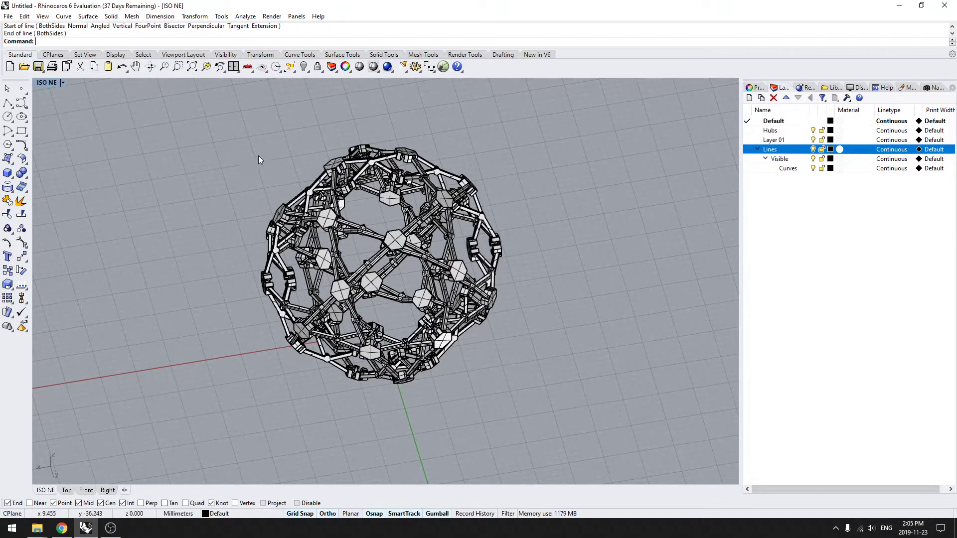
Switch the ISO NE viewport to Rendered display mode and show its display settings
{"action": "key", "text": "ctrl+alt+r"}
{"action": "mouse_move", "coordinate": [399, 226]}
{"action": "right_mouse_down", "text": "shift"}
{"action": "mouse_move", "coordinate": [361, 279]}
{"action": "mouse_move", "coordinate": [303, 261]}
{"action": "mouse_move", "coordinate": [388, 306]}
{"action": "mouse_move", "coordinate": [405, 289]}
{"action": "mouse_move", "coordinate": [388, 303]}
{"action": "right_mouse_up", "text": "shift"}
{"action": "scroll", "coordinate": [389, 307], "scroll_direction": "up", "scroll_amount": 4}
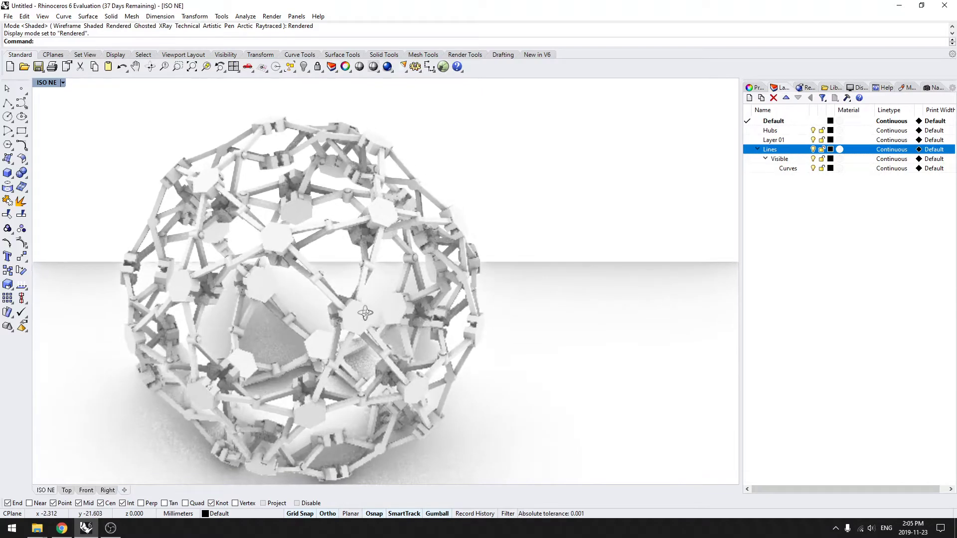
{"action": "left_click", "coordinate": [855, 88]}
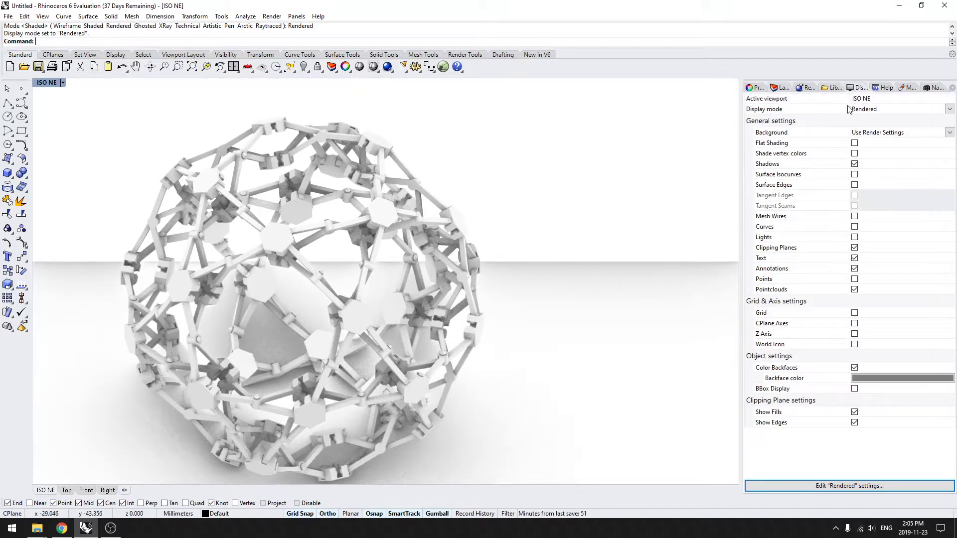
Inspect the rendered sphere's hubs, struts and shadows from several angles and distances
{"action": "right_click_drag", "start_coordinate": [452, 219], "coordinate": [474, 235]}
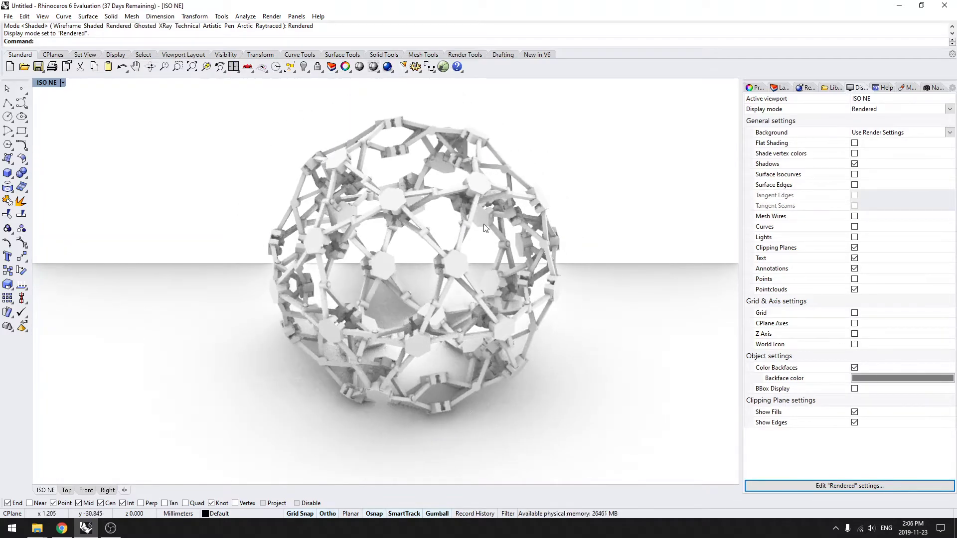
{"action": "scroll", "coordinate": [400, 240], "scroll_direction": "up", "scroll_amount": 10}
{"action": "scroll", "coordinate": [400, 240], "scroll_direction": "down", "scroll_amount": 10}
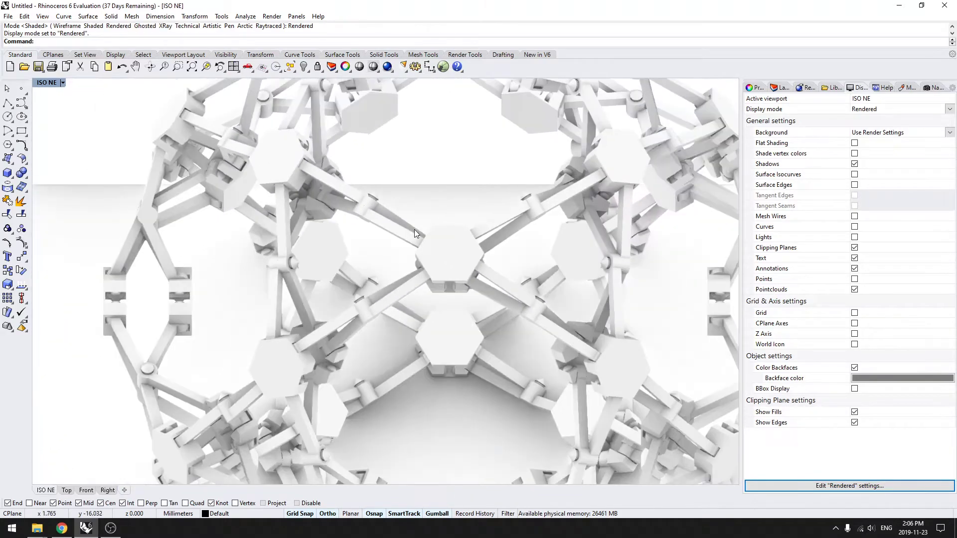
{"action": "right_click_drag", "start_coordinate": [414, 230], "coordinate": [386, 273]}
{"action": "scroll", "coordinate": [380, 226], "scroll_direction": "down", "scroll_amount": 6}
{"action": "scroll", "coordinate": [387, 272], "scroll_direction": "down", "scroll_amount": 3}
{"action": "right_click_drag", "start_coordinate": [403, 313], "coordinate": [451, 361]}
{"action": "scroll", "coordinate": [450, 293], "scroll_direction": "up", "scroll_amount": 4}
{"action": "scroll", "coordinate": [473, 319], "scroll_direction": "up", "scroll_amount": 5}
{"action": "scroll", "coordinate": [462, 352], "scroll_direction": "down", "scroll_amount": 6}
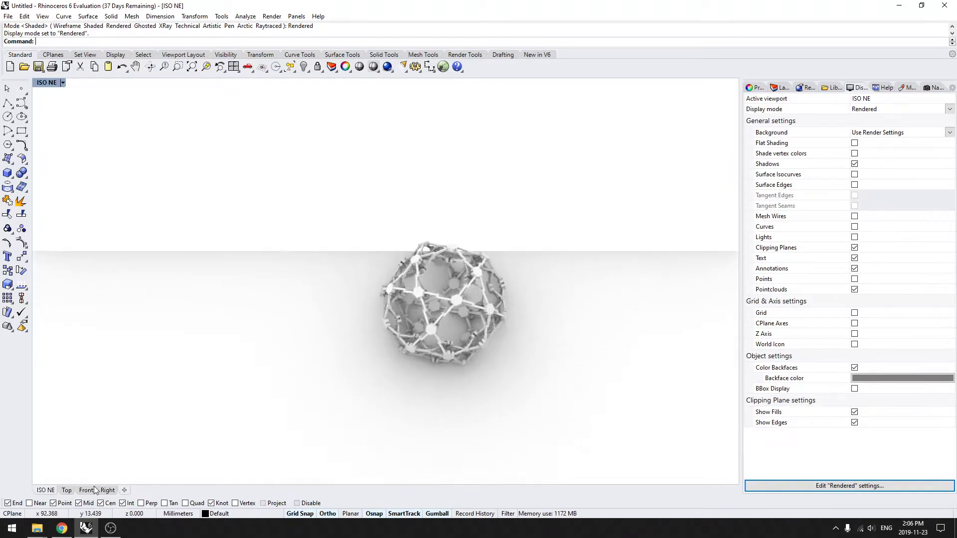
Draw a large freehand box on the ground beside the sphere
{"action": "type", "text": "box"}
{"action": "key", "text": "Return"}
{"action": "left_click", "coordinate": [205, 341]}
{"action": "left_click", "coordinate": [370, 410]}
{"action": "left_click", "coordinate": [370, 272]}
{"action": "right_click_drag", "start_coordinate": [349, 309], "coordinate": [352, 259]}
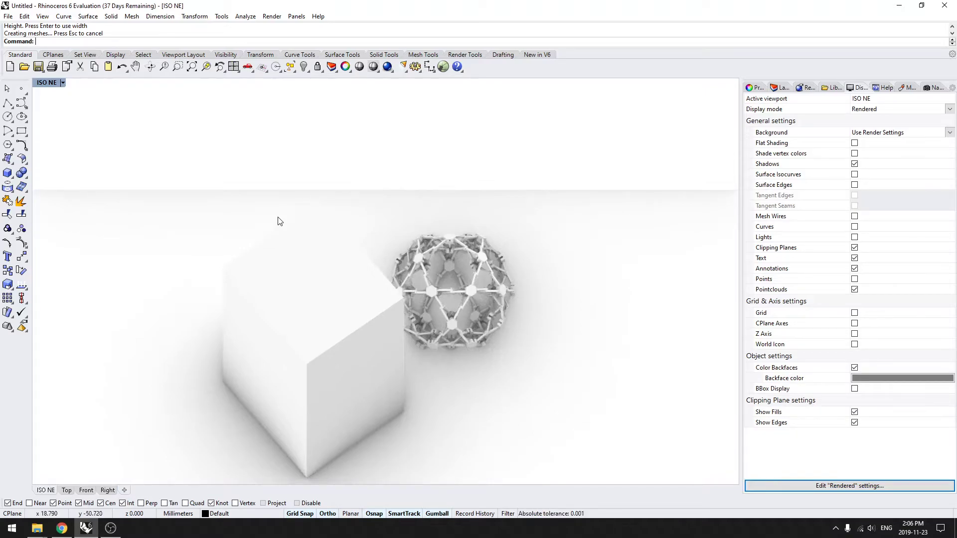
Delete the box beside the sphere, undo the deletion, and clear the selection
{"action": "left_click", "coordinate": [330, 250]}
{"action": "left_click", "coordinate": [359, 235]}
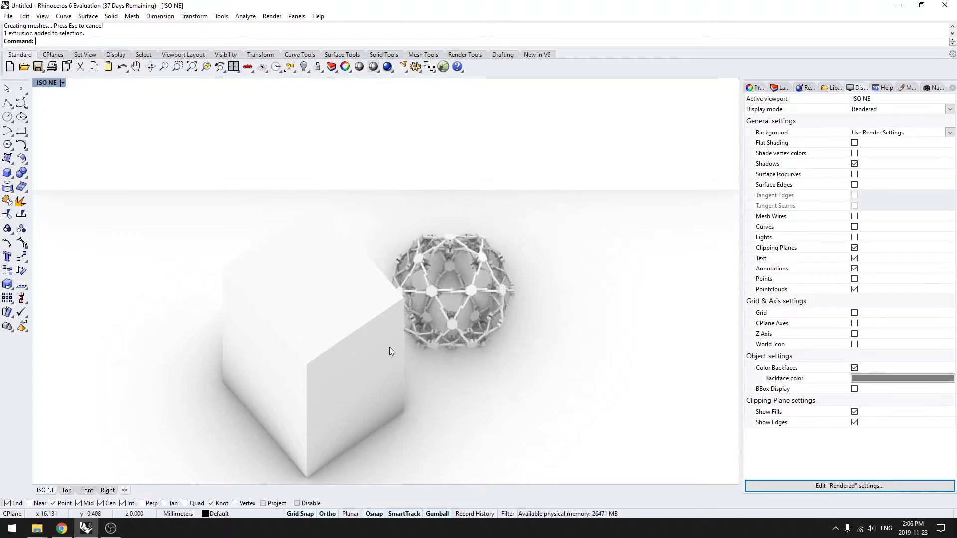
{"action": "key", "text": "Delete"}
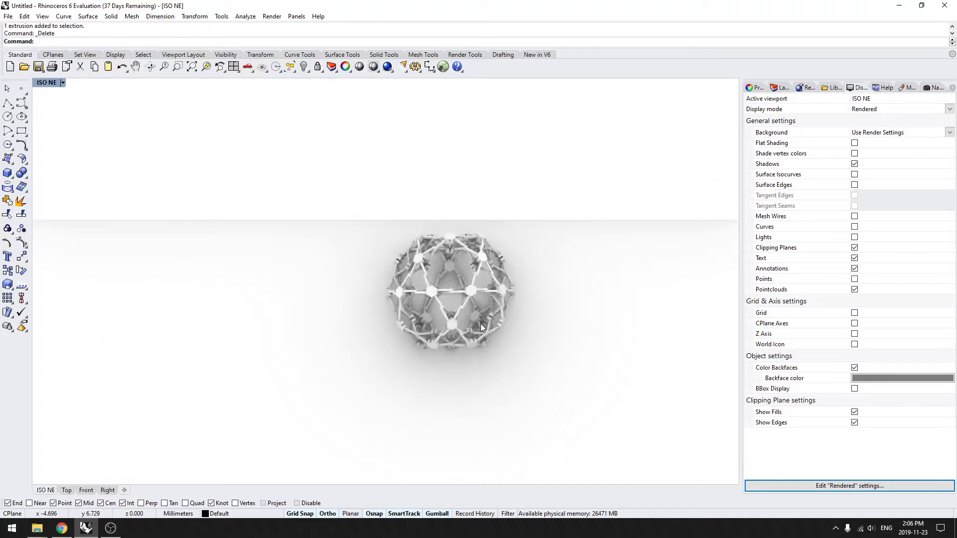
{"action": "key", "text": "ctrl+z"}
{"action": "key", "text": "Escape"}
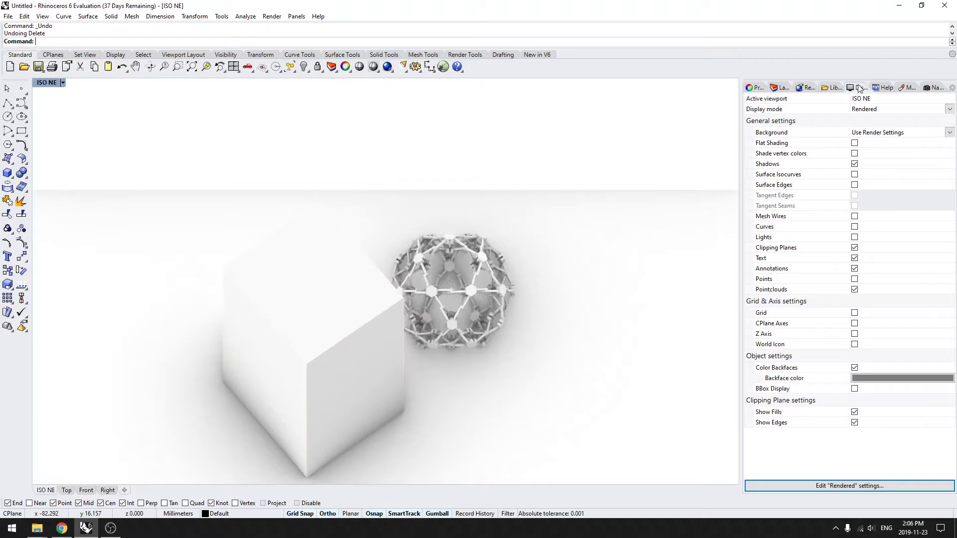
Turn on Surface Edges for the Rendered display mode
{"action": "left_click", "coordinate": [296, 17]}
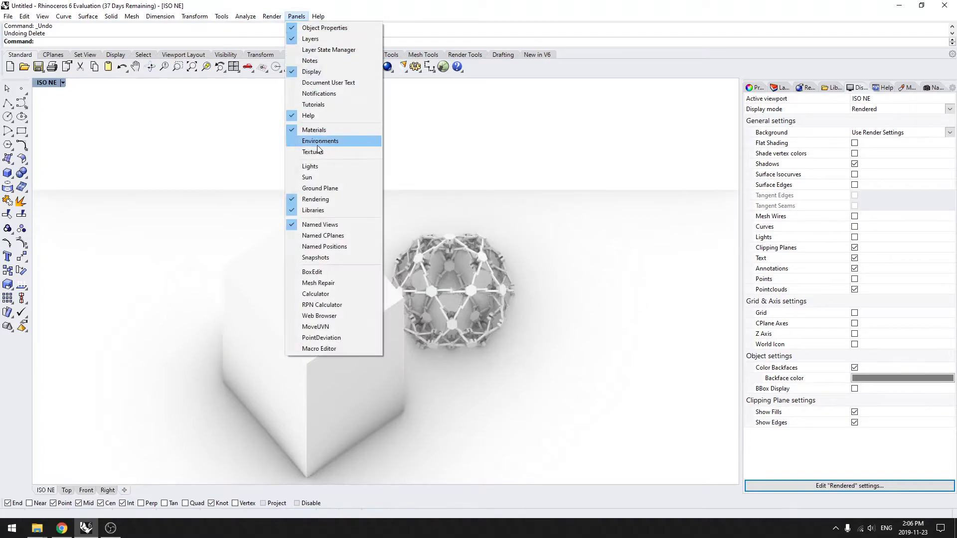
{"action": "left_click", "coordinate": [587, 155]}
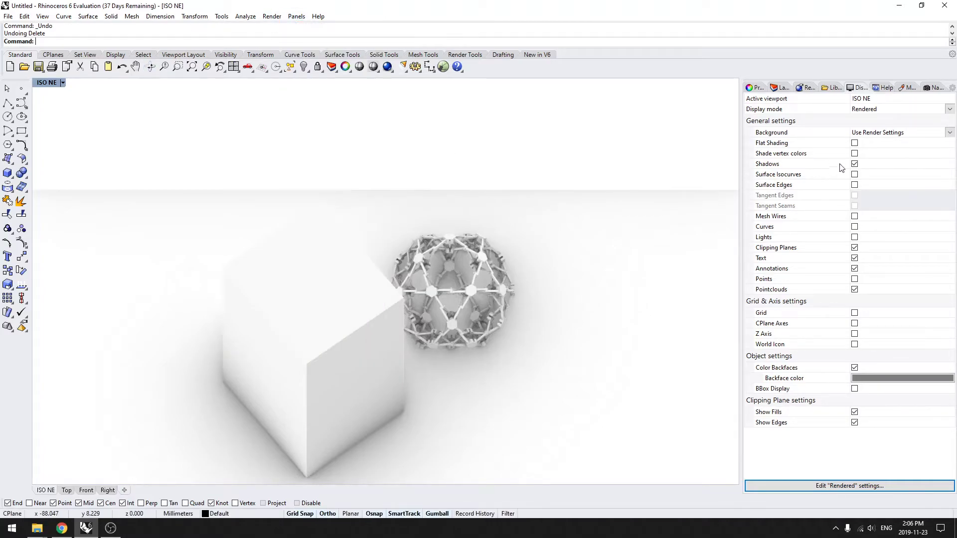
{"action": "left_click", "coordinate": [855, 185]}
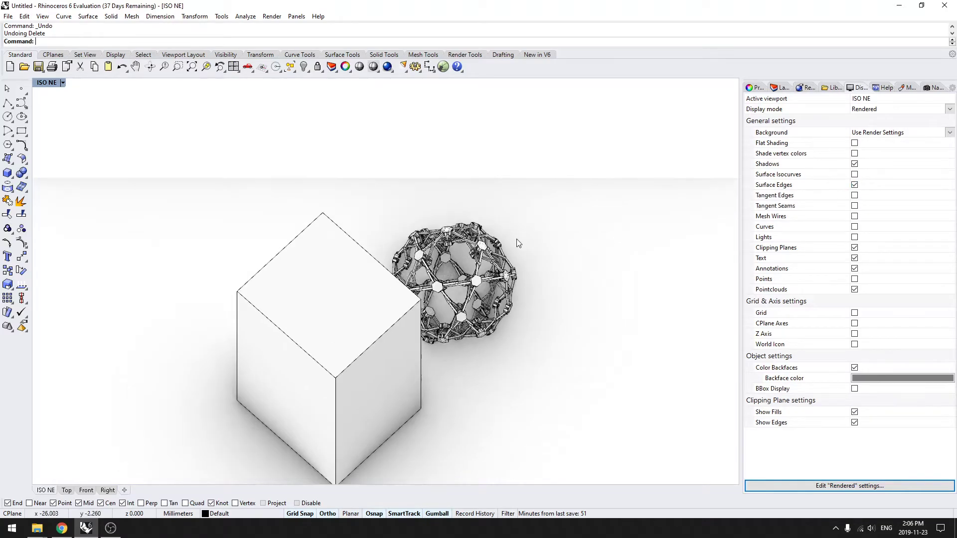
{"action": "right_click_drag", "start_coordinate": [405, 314], "coordinate": [380, 311]}
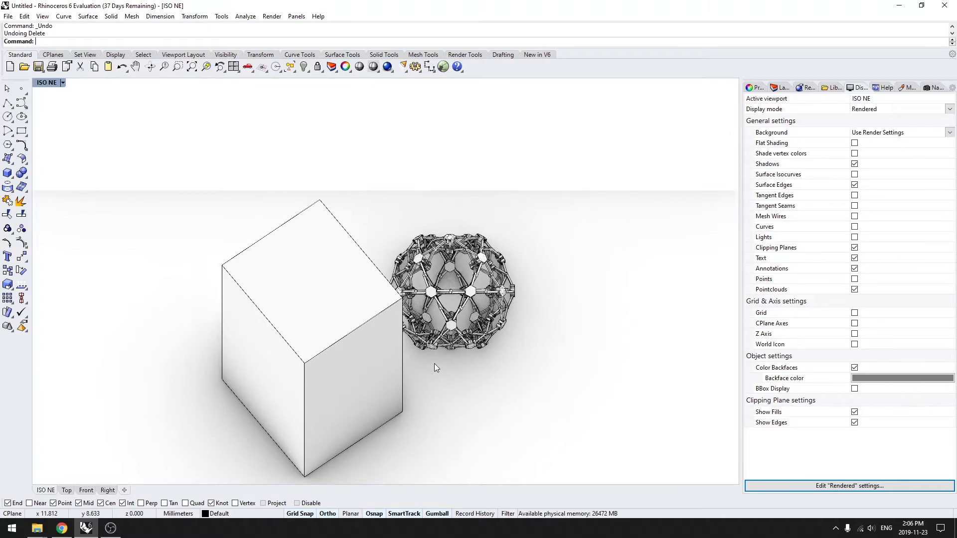
Delete the box beside the sphere
{"action": "right_click_drag", "start_coordinate": [512, 302], "coordinate": [373, 271]}
{"action": "left_click", "coordinate": [346, 302]}
{"action": "key", "text": "Delete"}
{"action": "scroll", "coordinate": [375, 338], "scroll_direction": "up", "scroll_amount": 6}
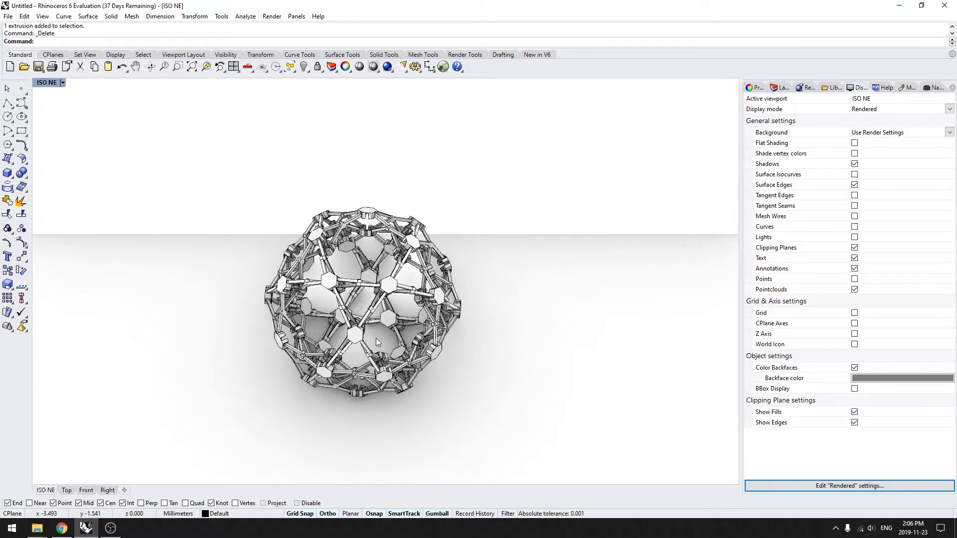
Capture a rectangular screen snip around the whole rendered sphere and open it in Snip & Sketch
{"action": "mouse_move", "coordinate": [374, 353]}
{"action": "right_mouse_down"}
{"action": "mouse_move", "coordinate": [345, 389]}
{"action": "mouse_move", "coordinate": [372, 338]}
{"action": "right_mouse_up"}
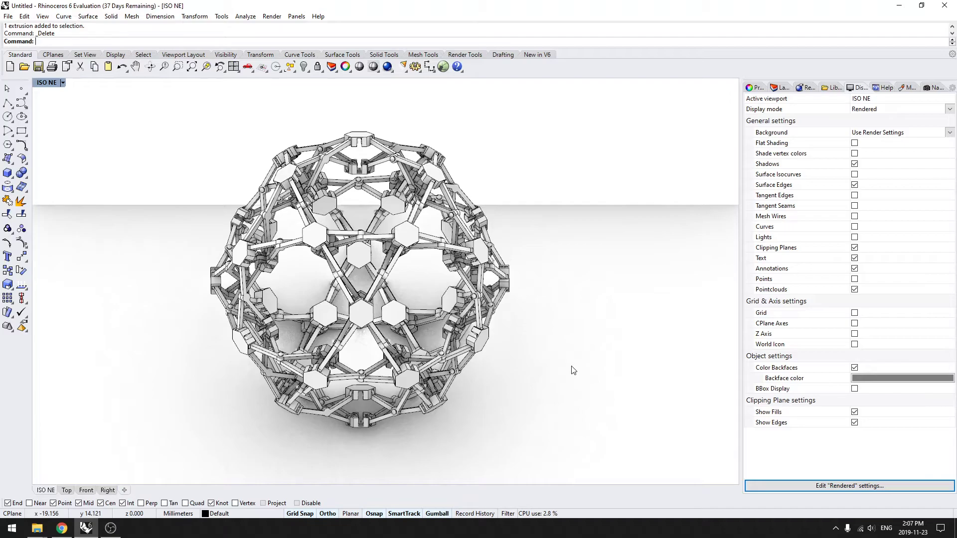
{"action": "key", "text": "shift+super+s"}
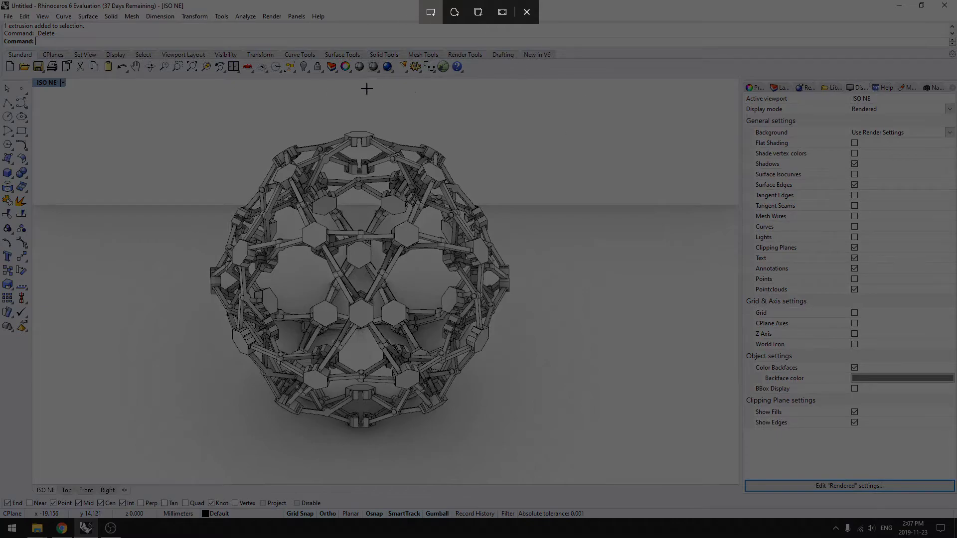
{"action": "mouse_move", "coordinate": [574, 113]}
{"action": "left_mouse_down"}
{"action": "mouse_move", "coordinate": [504, 152]}
{"action": "mouse_move", "coordinate": [229, 356]}
{"action": "mouse_move", "coordinate": [140, 429]}
{"action": "mouse_move", "coordinate": [135, 451]}
{"action": "left_mouse_up"}
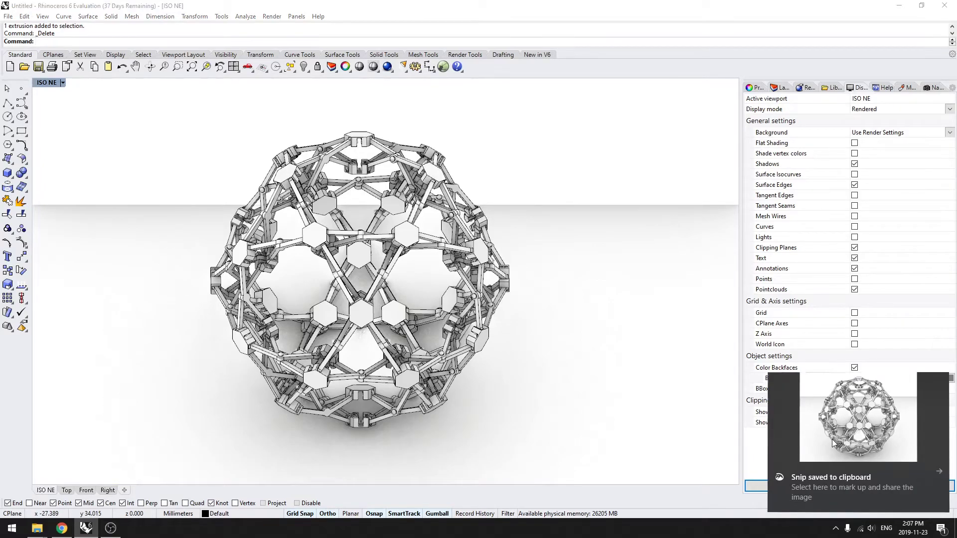
{"action": "left_click", "coordinate": [831, 418]}
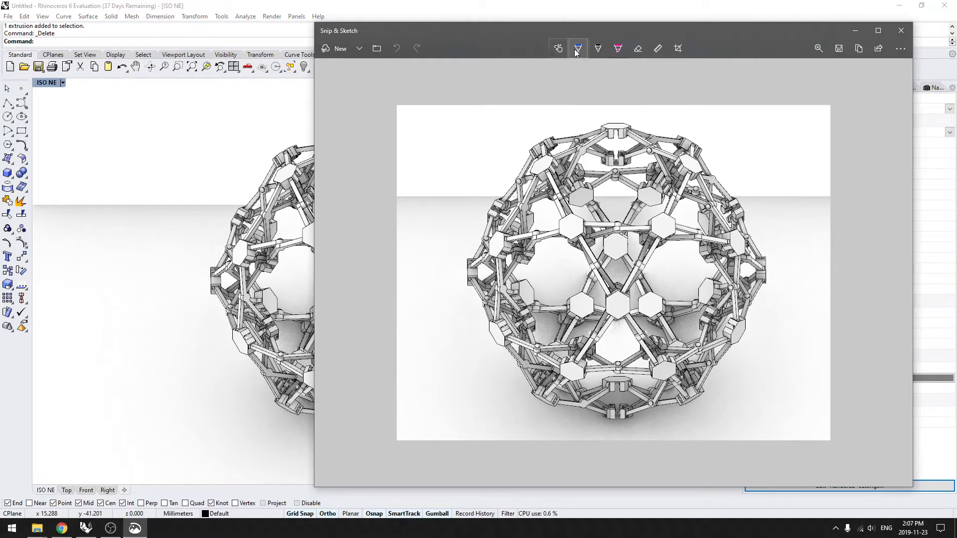
Circle three hubs on the sphere snip in blue ink: one at the top, one in the middle and one near the base
{"action": "mouse_move", "coordinate": [604, 115]}
{"action": "left_mouse_down"}
{"action": "mouse_move", "coordinate": [645, 142]}
{"action": "mouse_move", "coordinate": [590, 133]}
{"action": "left_mouse_up"}
{"action": "mouse_move", "coordinate": [659, 200]}
{"action": "left_mouse_down"}
{"action": "mouse_move", "coordinate": [668, 251]}
{"action": "mouse_move", "coordinate": [644, 218]}
{"action": "left_mouse_up"}
{"action": "left_click_drag", "start_coordinate": [661, 339], "coordinate": [619, 363]}
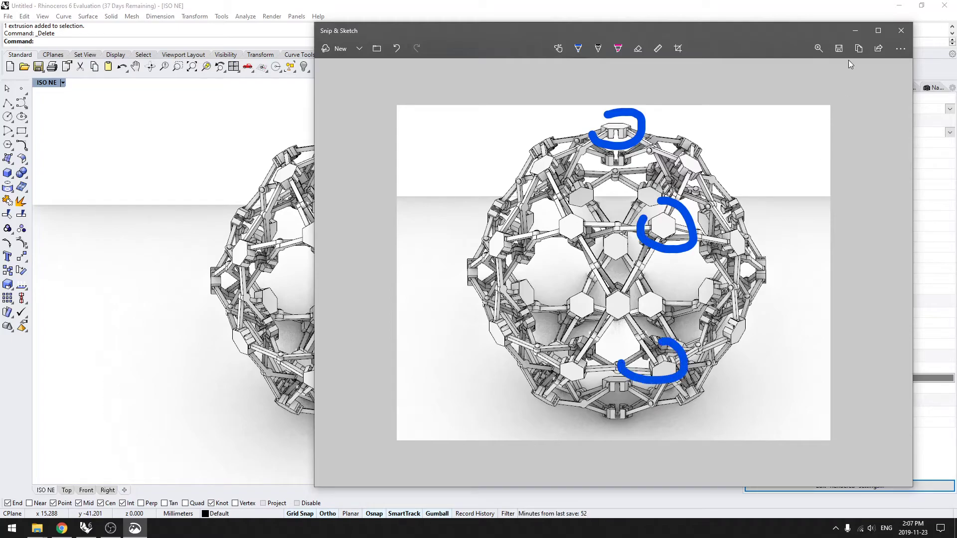
Copy the annotated sphere snip to the clipboard and close Snip & Sketch
{"action": "left_click", "coordinate": [859, 48]}
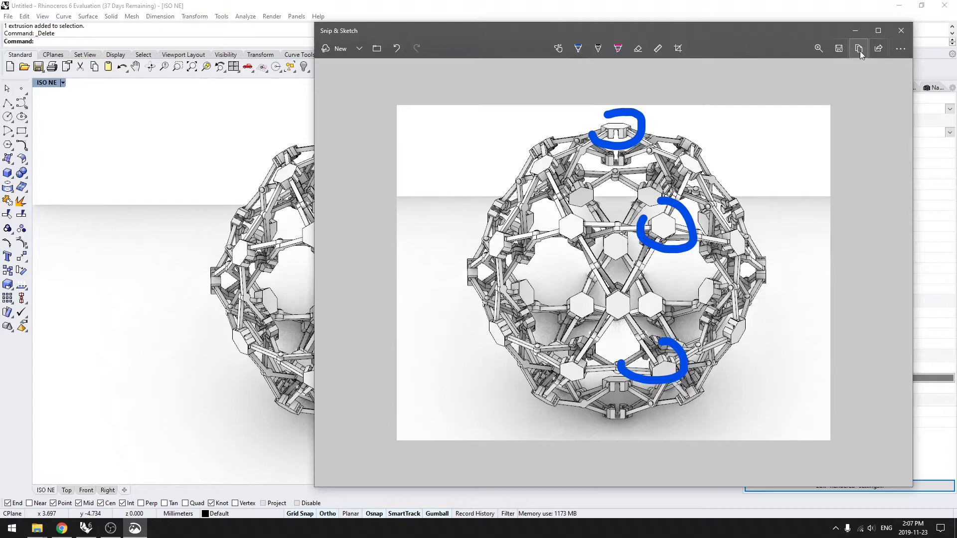
{"action": "left_click", "coordinate": [895, 34]}
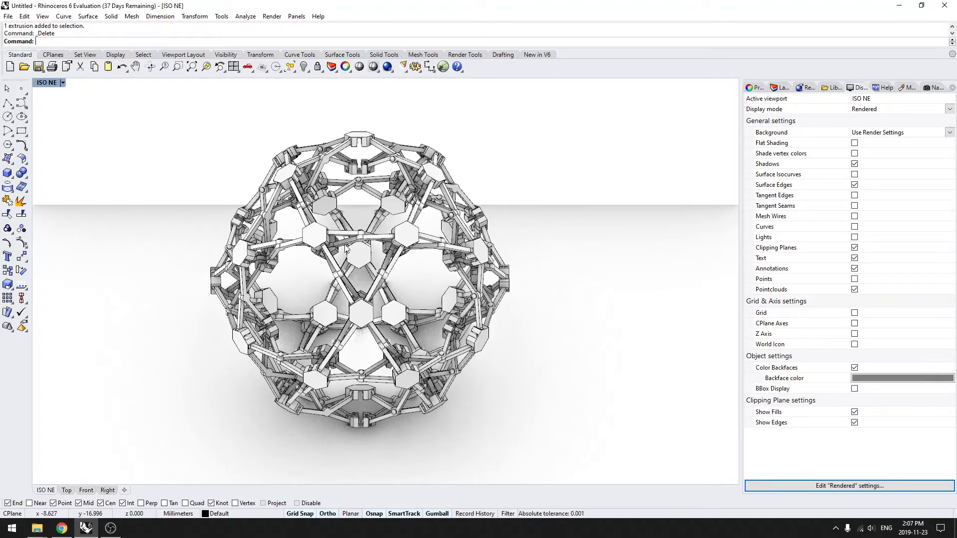
Capture the ISO NE view to the clipboard with ViewCaptureToClipboard at 1920 x 1080 resolution and a scale of 2
{"action": "right_click_drag", "start_coordinate": [425, 270], "coordinate": [417, 272]}
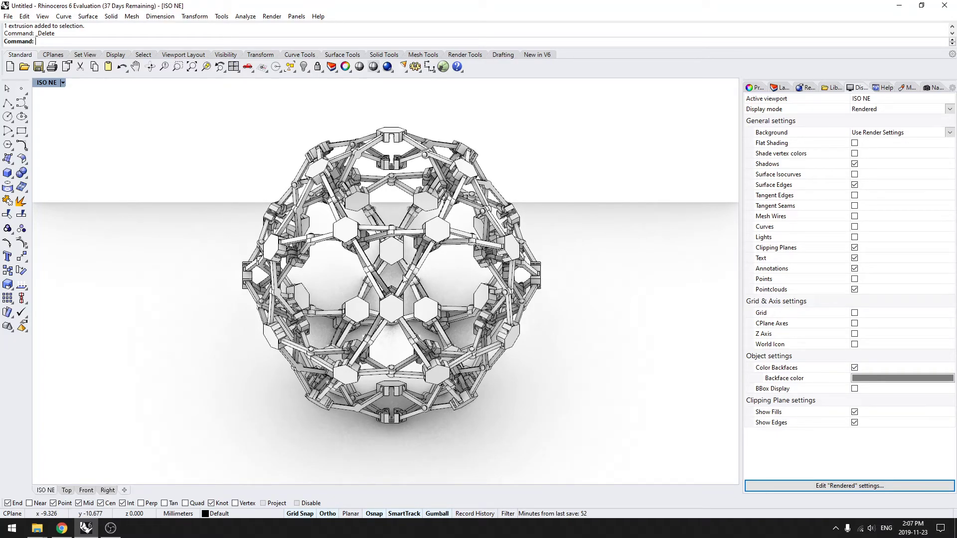
{"action": "type", "text": "Vie"}
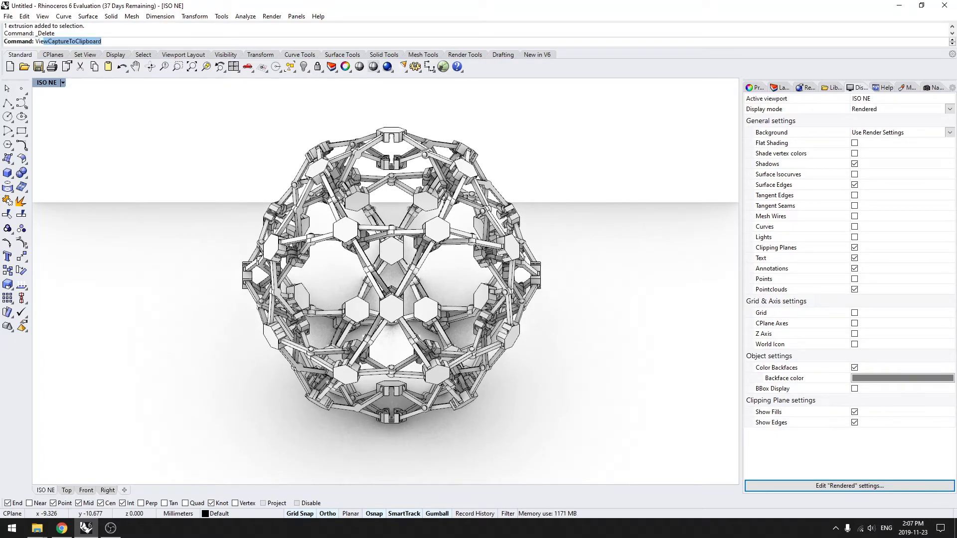
{"action": "type", "text": "w"}
{"action": "key", "text": "Return"}
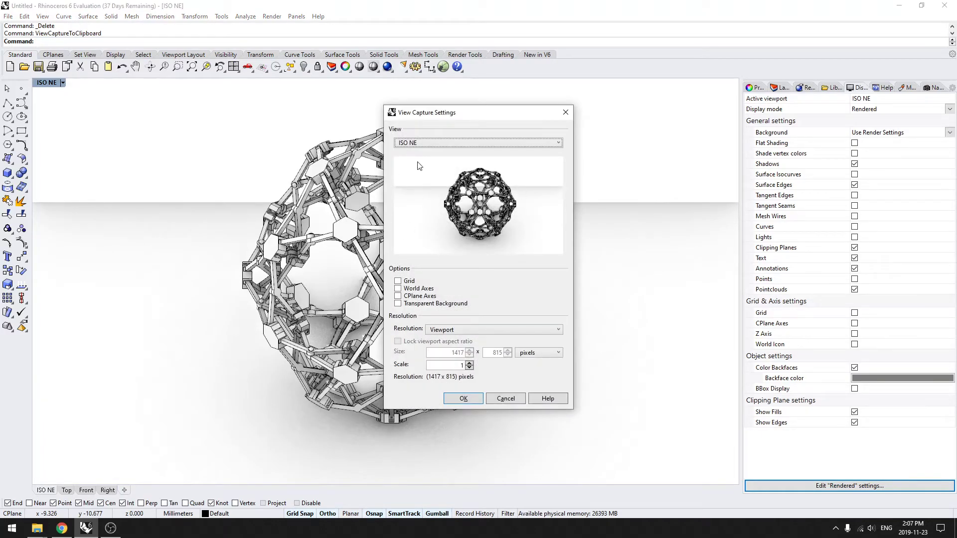
{"action": "left_click_drag", "start_coordinate": [447, 113], "coordinate": [690, 109]}
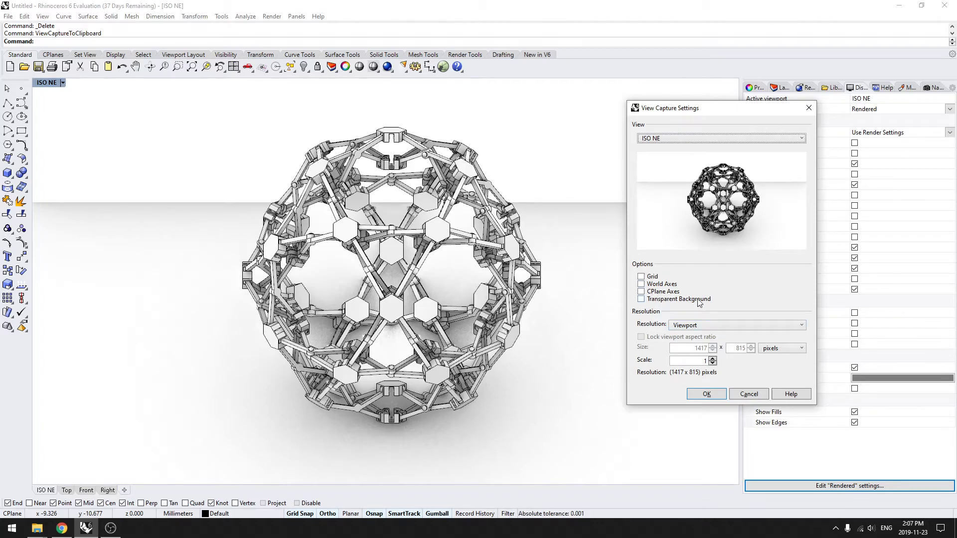
{"action": "left_click", "coordinate": [725, 326]}
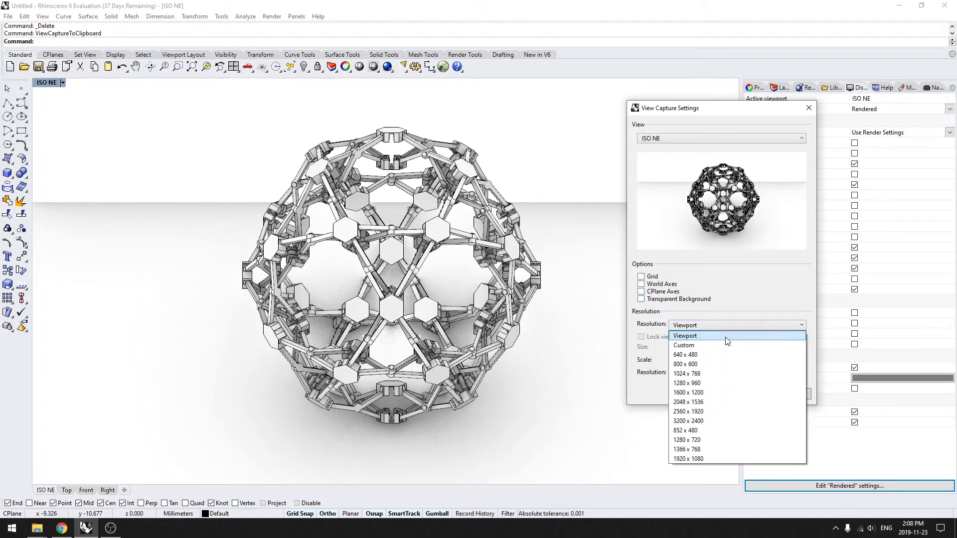
{"action": "left_click", "coordinate": [719, 457]}
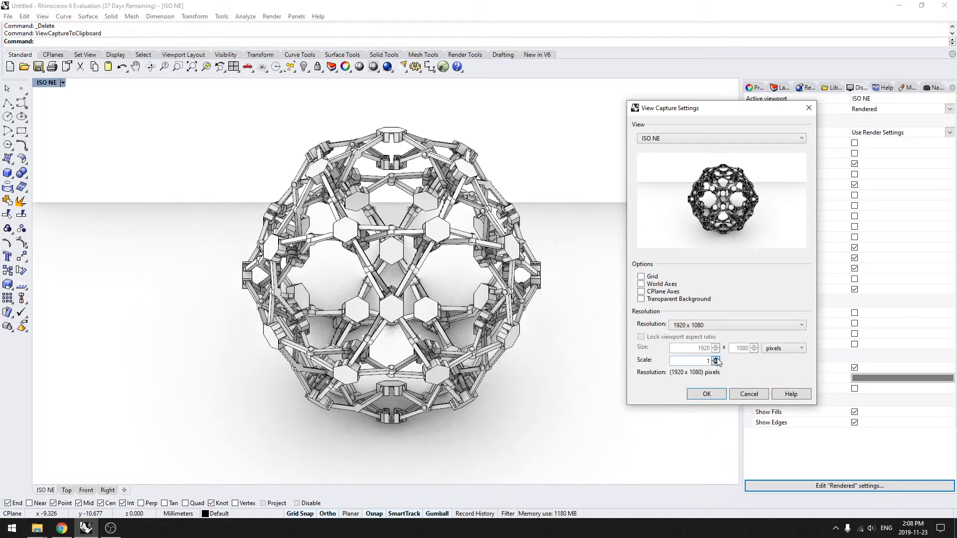
{"action": "left_click", "coordinate": [716, 359]}
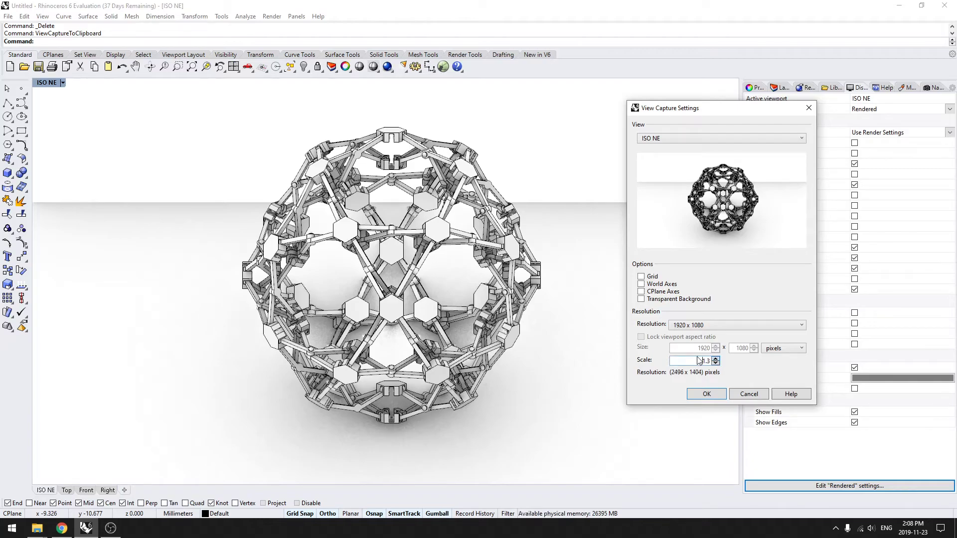
{"action": "type", "text": "2"}
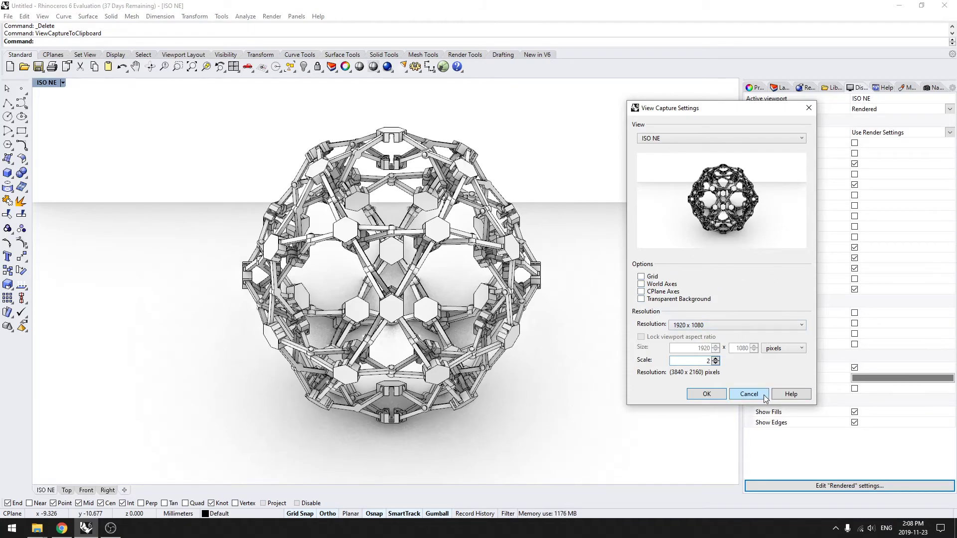
{"action": "left_click", "coordinate": [719, 397]}
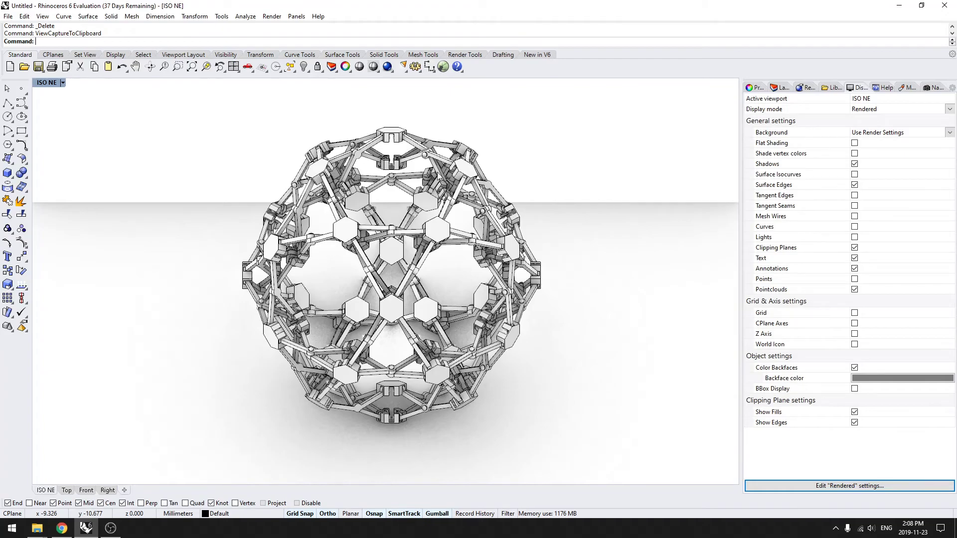
Run ViewCaptureToFile for the ISO NE view and accept the capture settings of 1920 x 1080 at scale 2
{"action": "type", "text": "ViewCaptuire"}
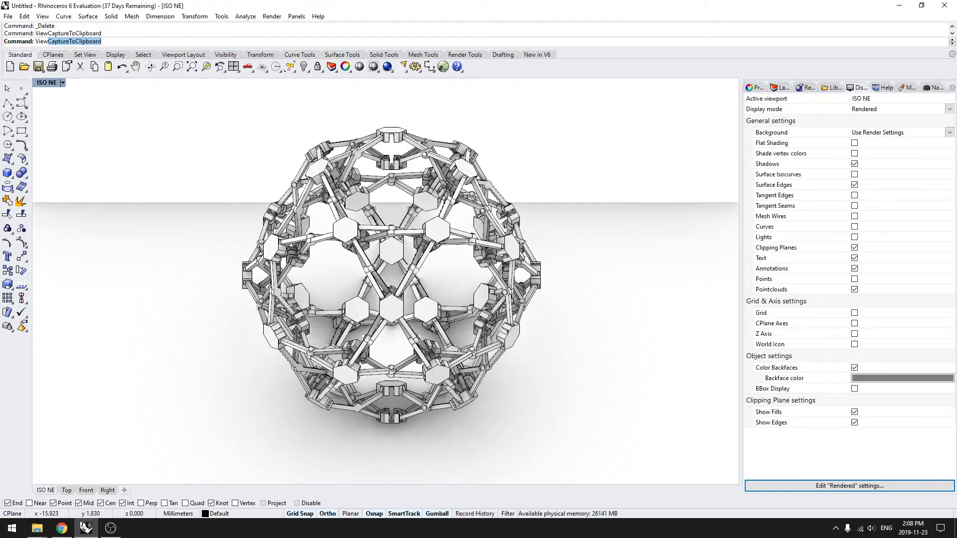
{"action": "key", "text": "BackSpace"}
{"action": "key", "text": "BackSpace"}
{"action": "key", "text": "BackSpace"}
{"action": "type", "text": "reToFile"}
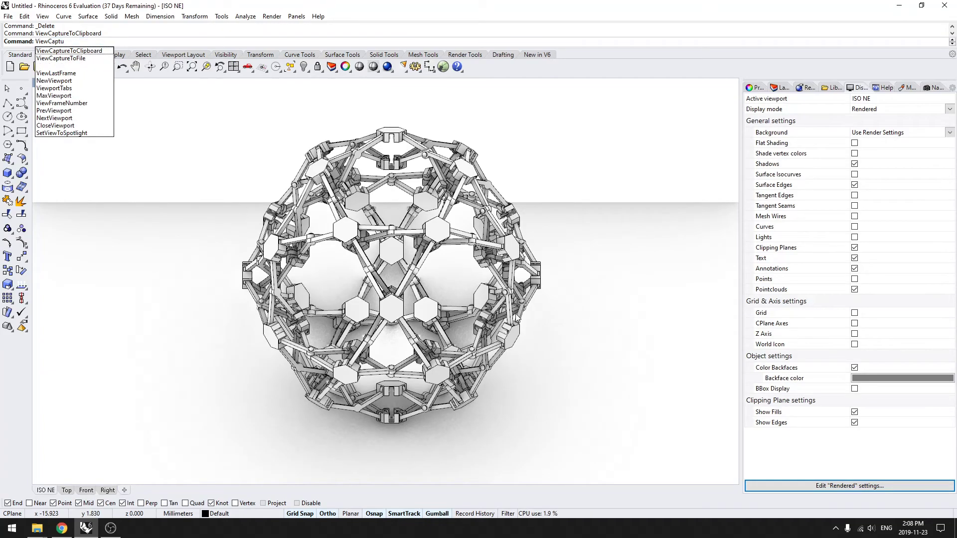
{"action": "key", "text": "Return"}
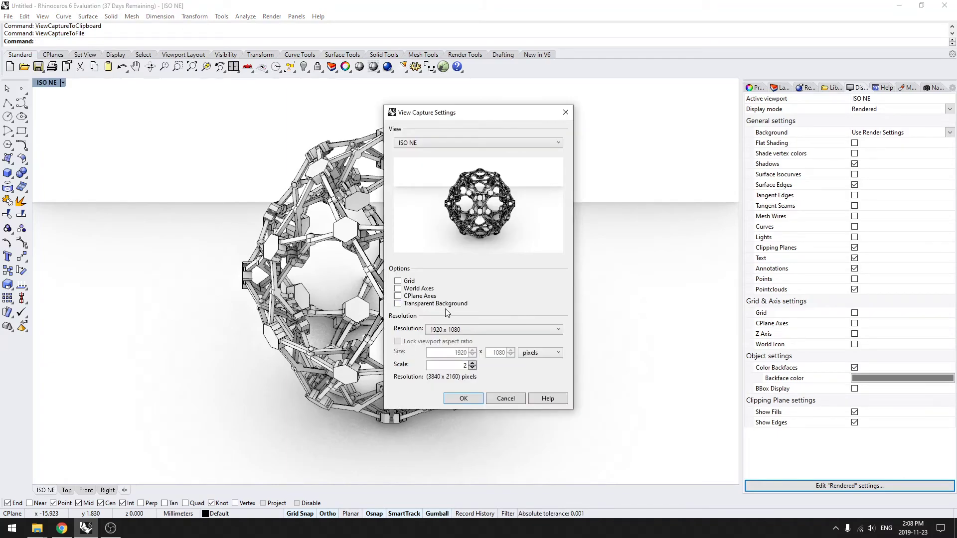
{"action": "left_click", "coordinate": [464, 399]}
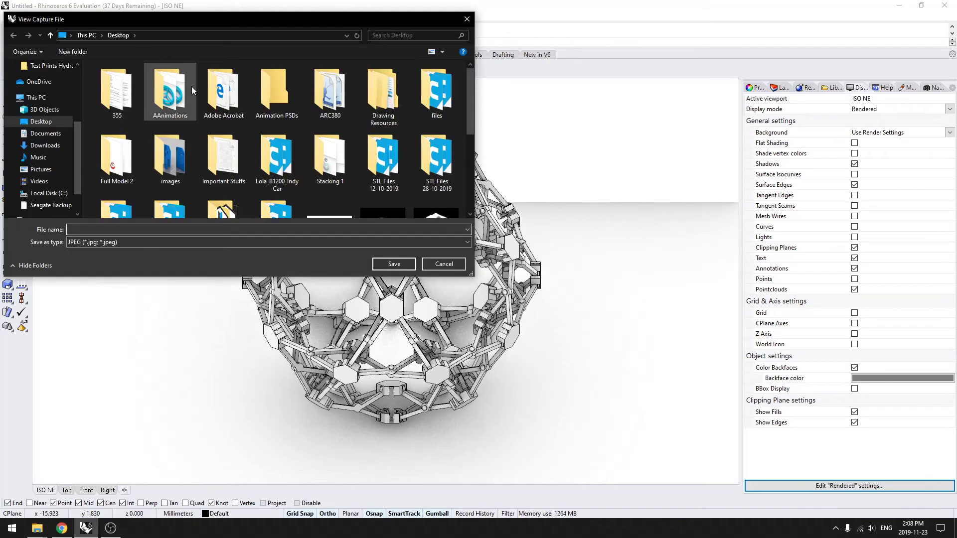
Save the view capture to the Desktop as a JPEG named addada
{"action": "scroll", "coordinate": [204, 144], "scroll_direction": "down", "scroll_amount": 3}
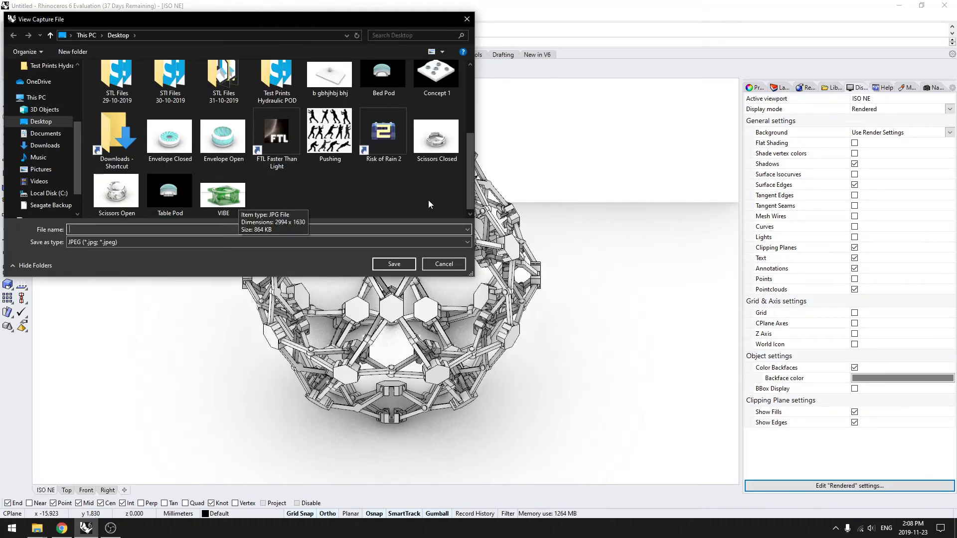
{"action": "scroll", "coordinate": [370, 198], "scroll_direction": "up", "scroll_amount": 3}
{"action": "scroll", "coordinate": [349, 174], "scroll_direction": "down", "scroll_amount": 3}
{"action": "left_click", "coordinate": [226, 231]}
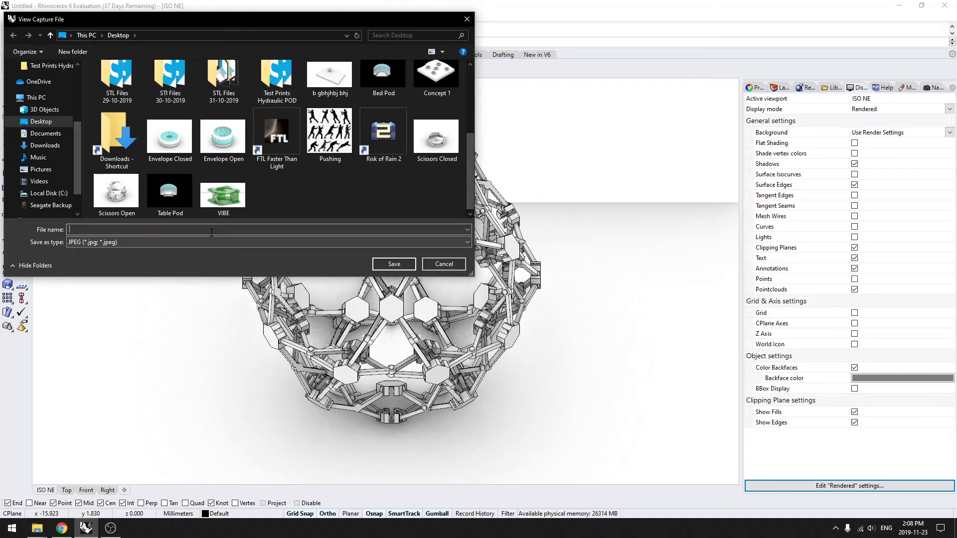
{"action": "type", "text": "addada"}
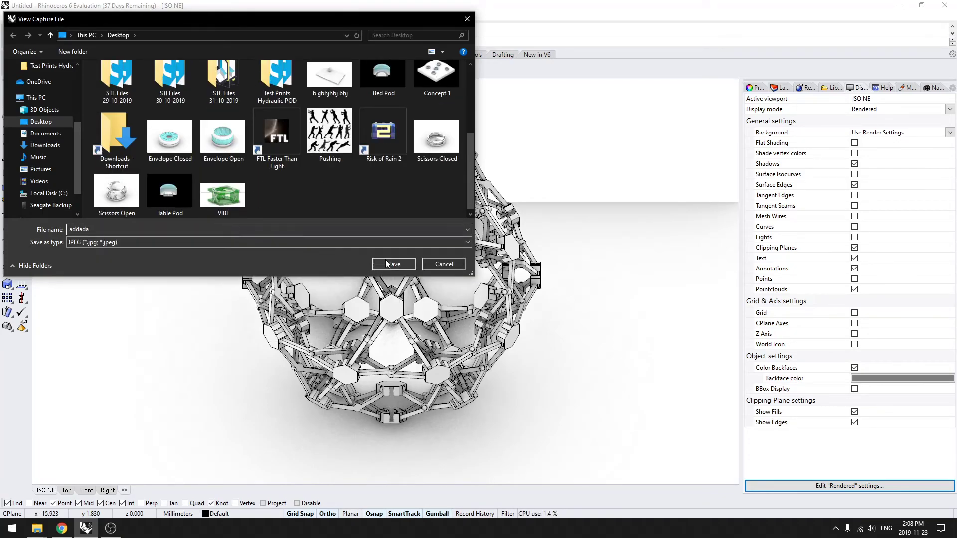
{"action": "left_click", "coordinate": [394, 264]}
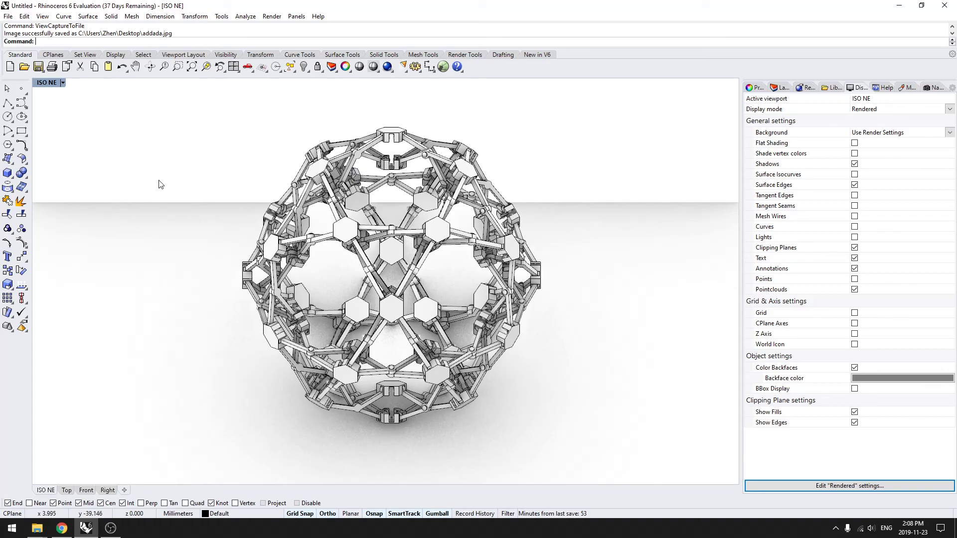
{"action": "left_click", "coordinate": [111, 529]}
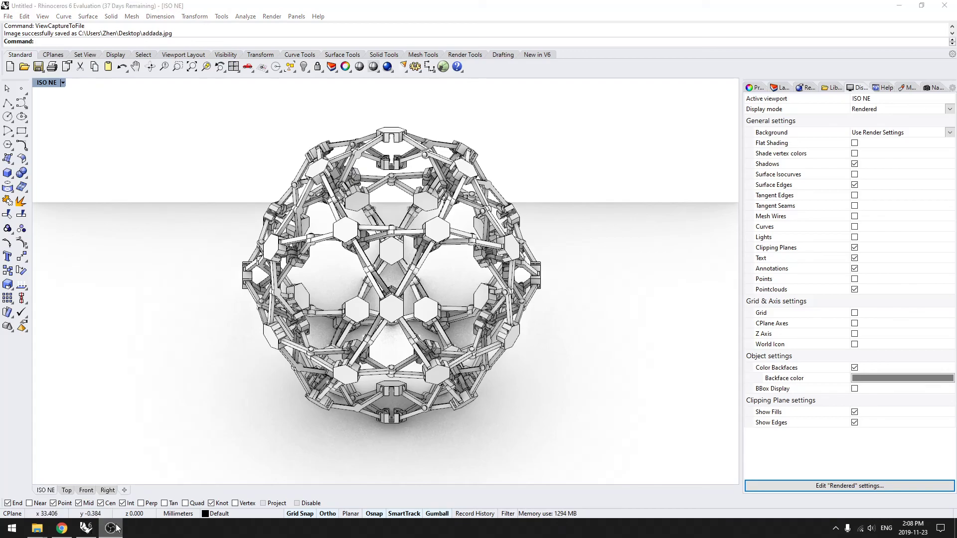